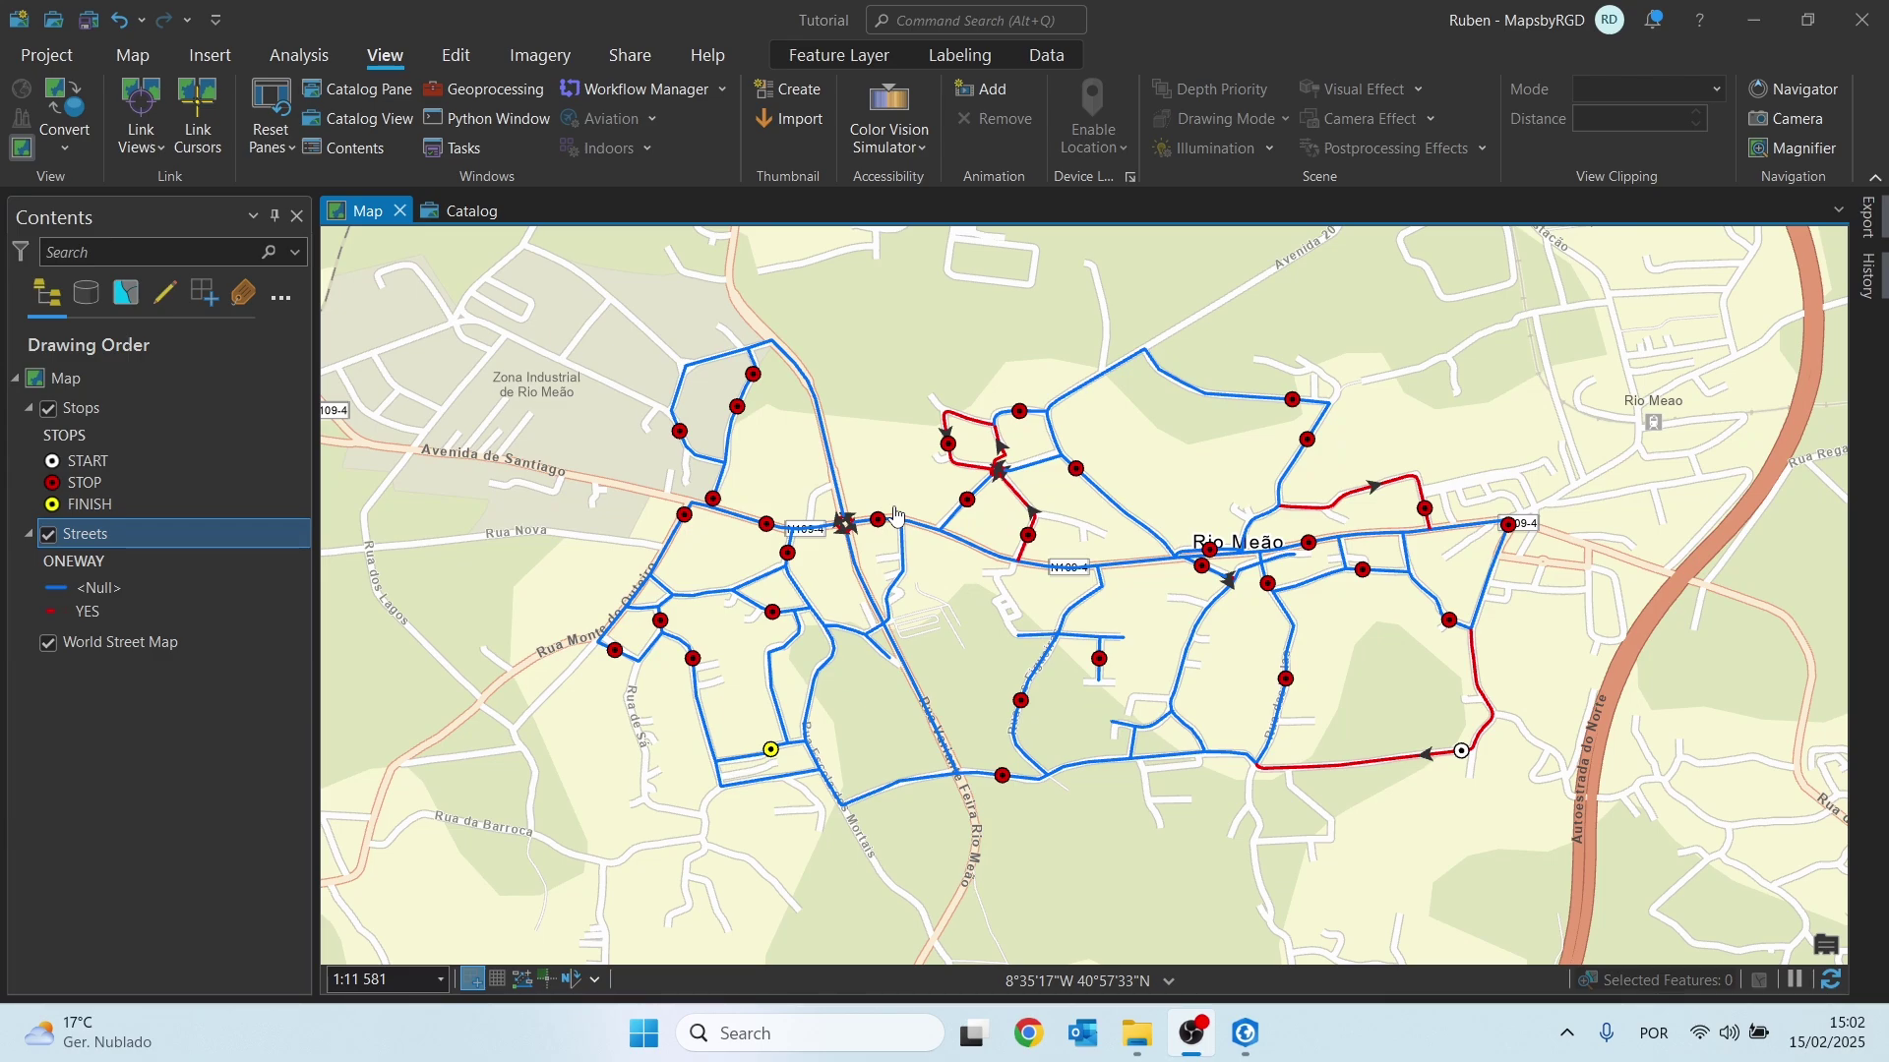
Open the attribute table of the Stops layer and review its STOPS values from the first record to the last
ctrl+click(93, 415)
click(93, 408)
right_click(92, 407)
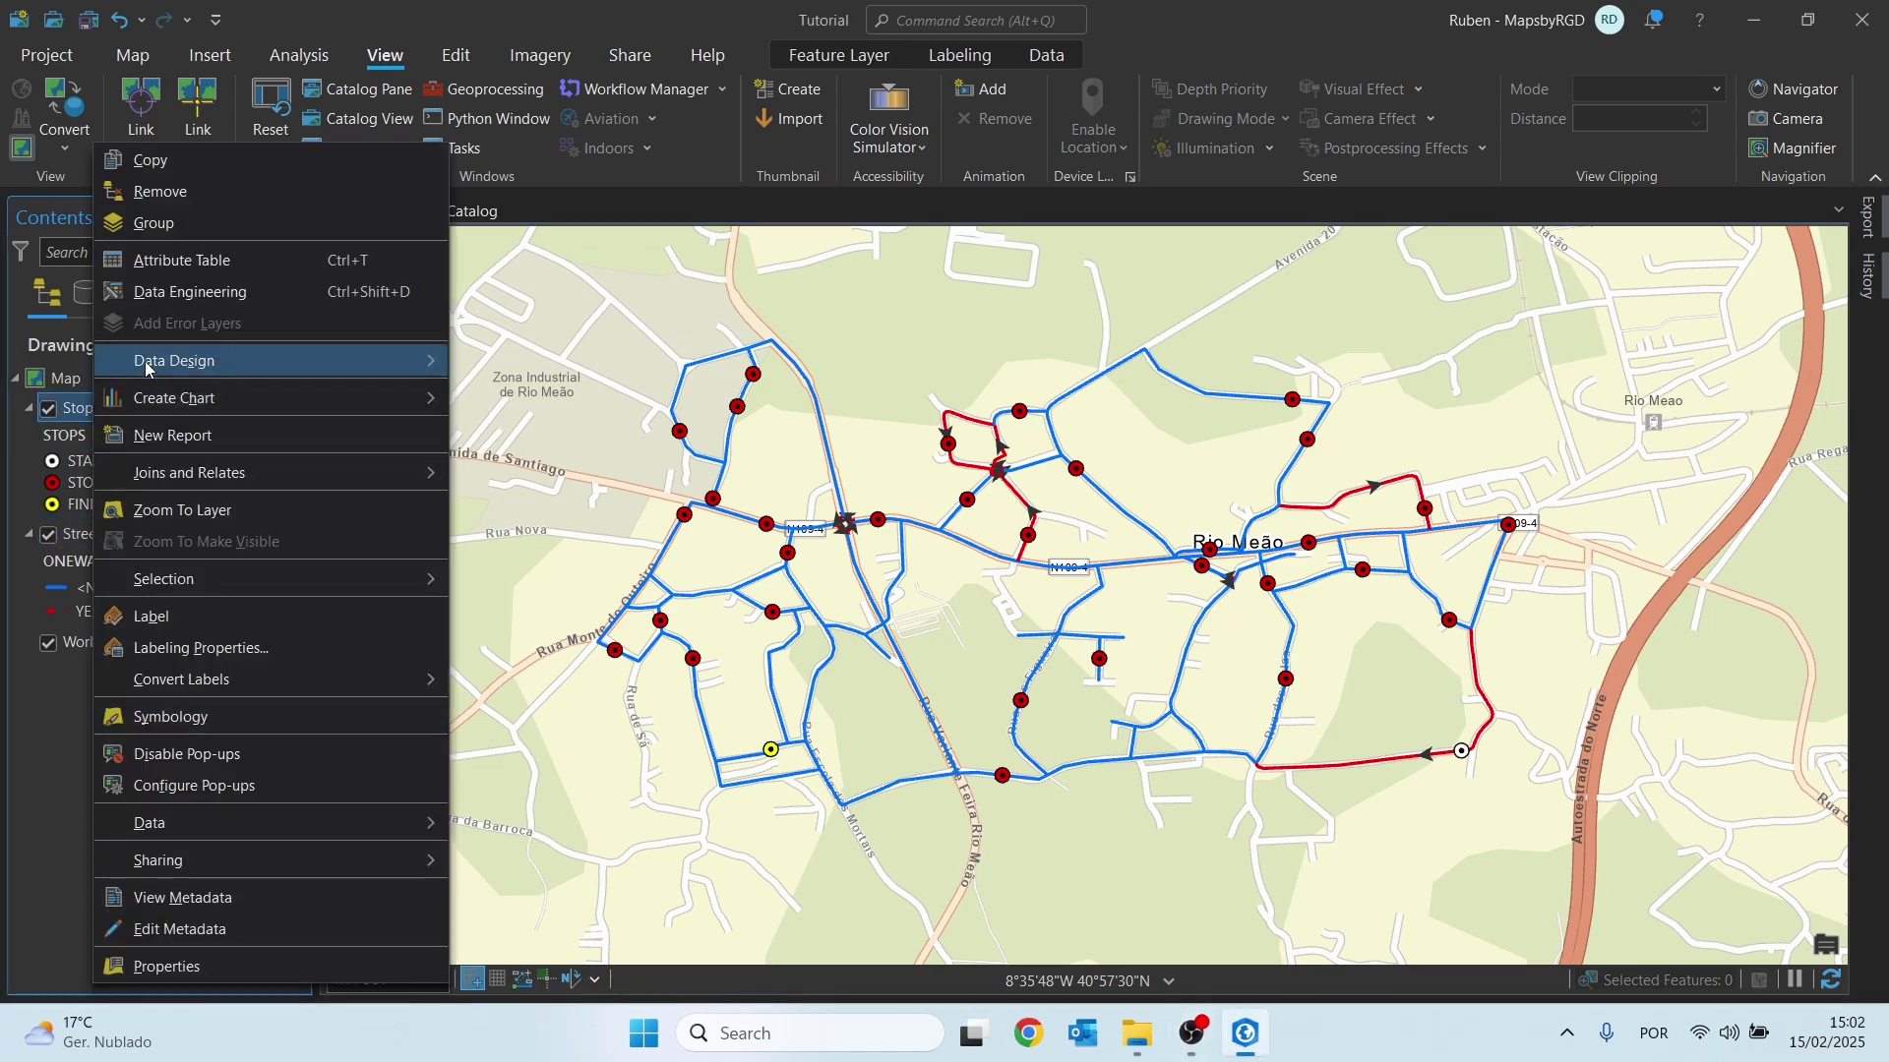
click(174, 268)
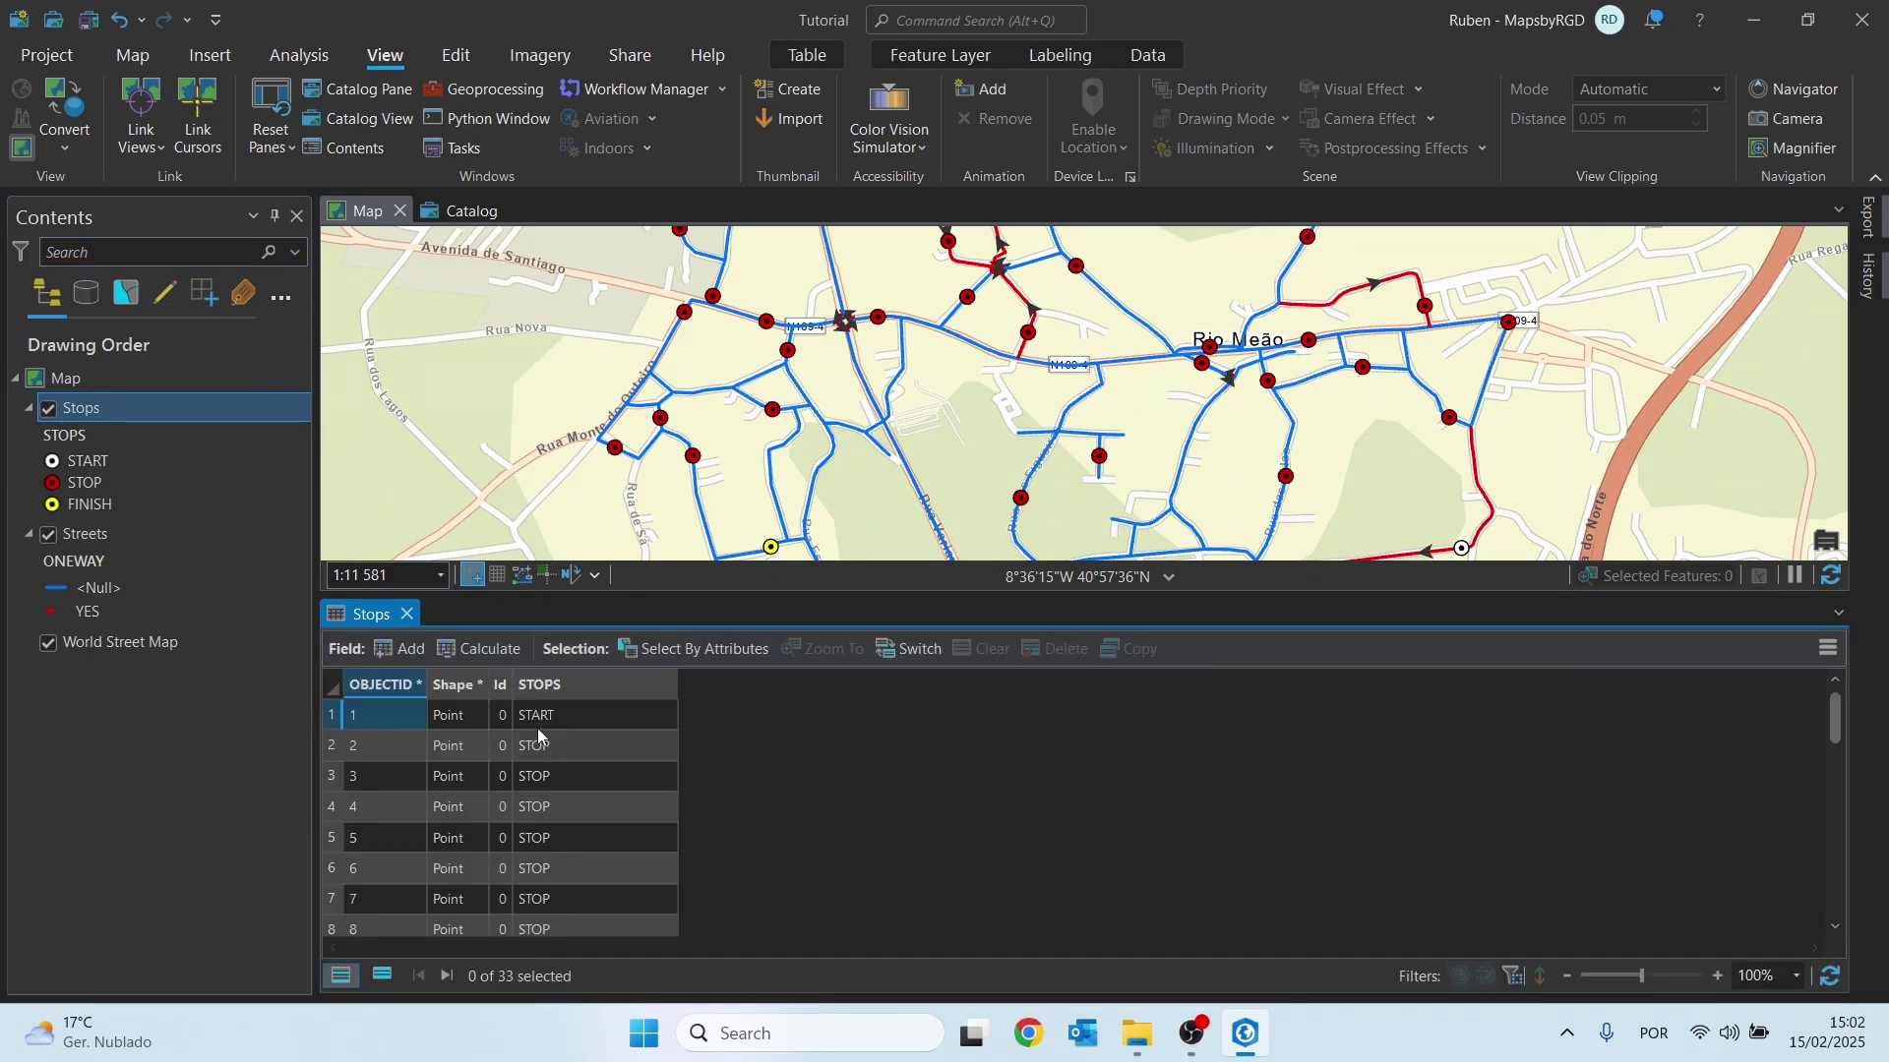
scroll(534, 842, down, 9)
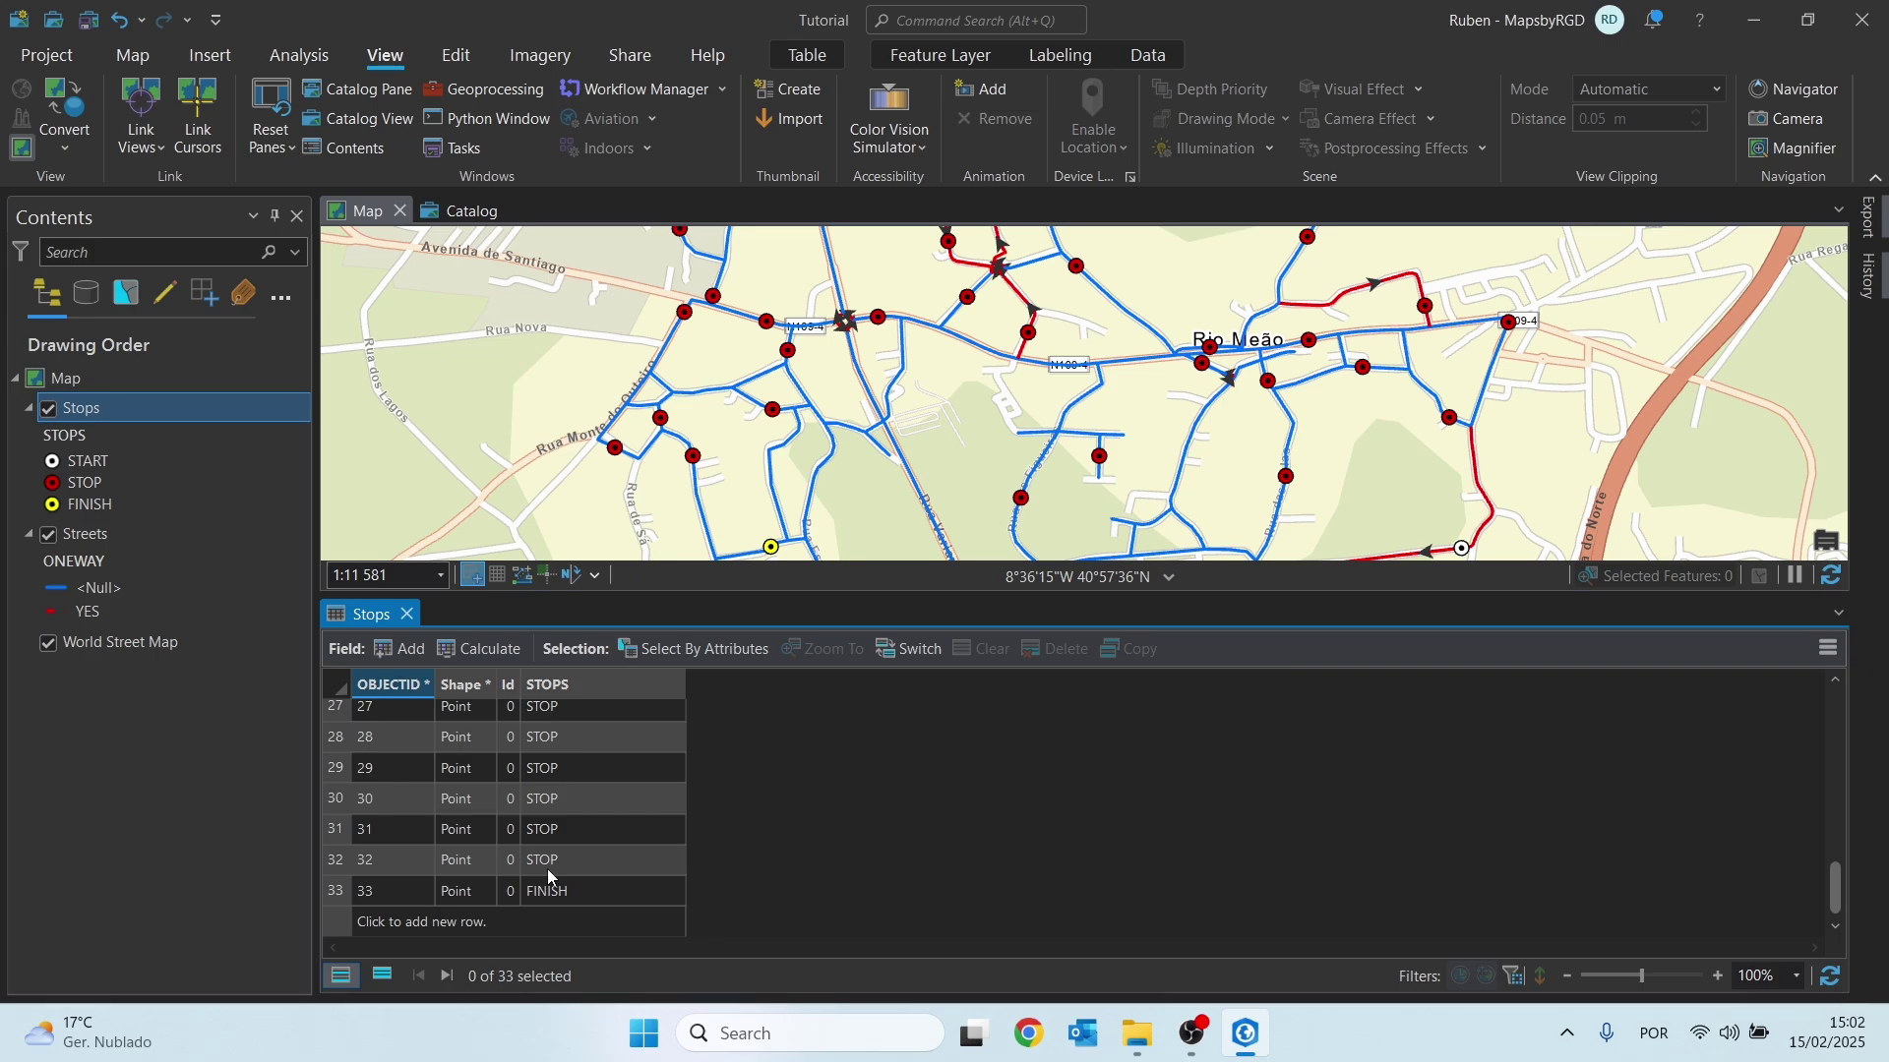
scroll(533, 875, up, 3)
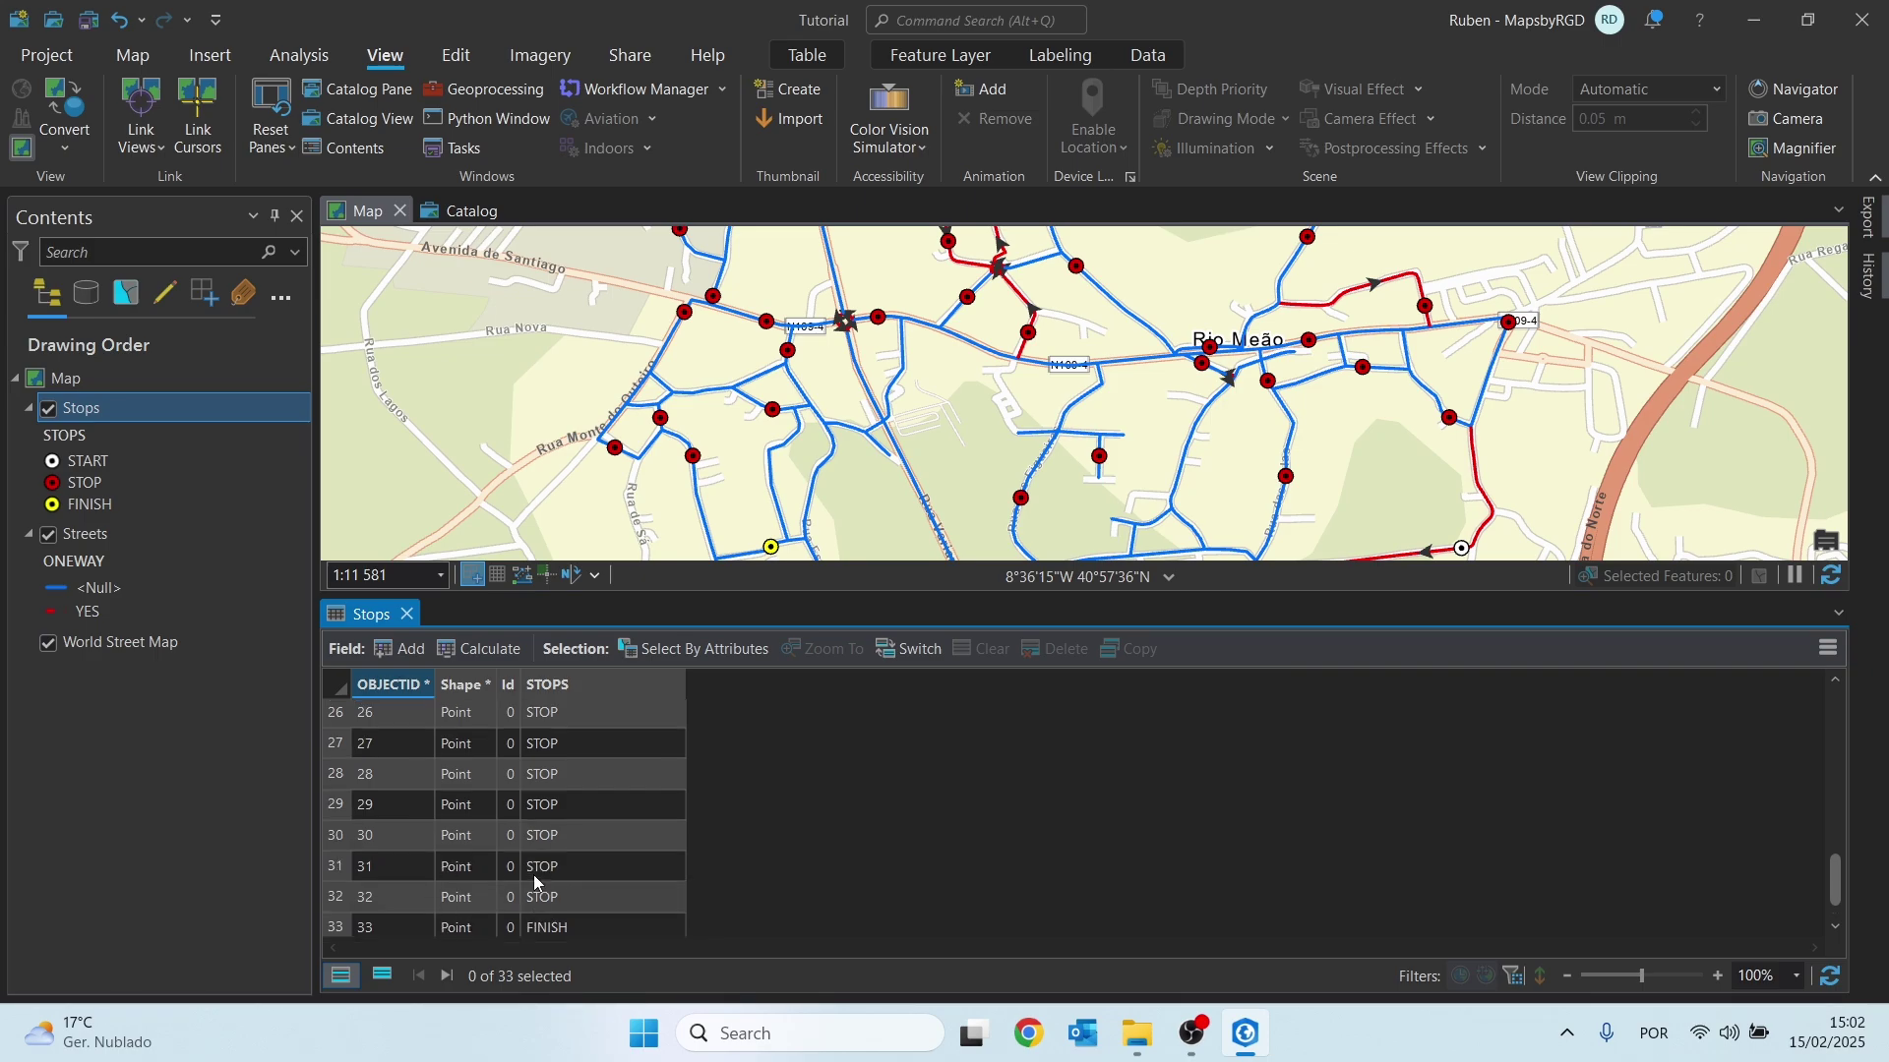
scroll(514, 728, up, 8)
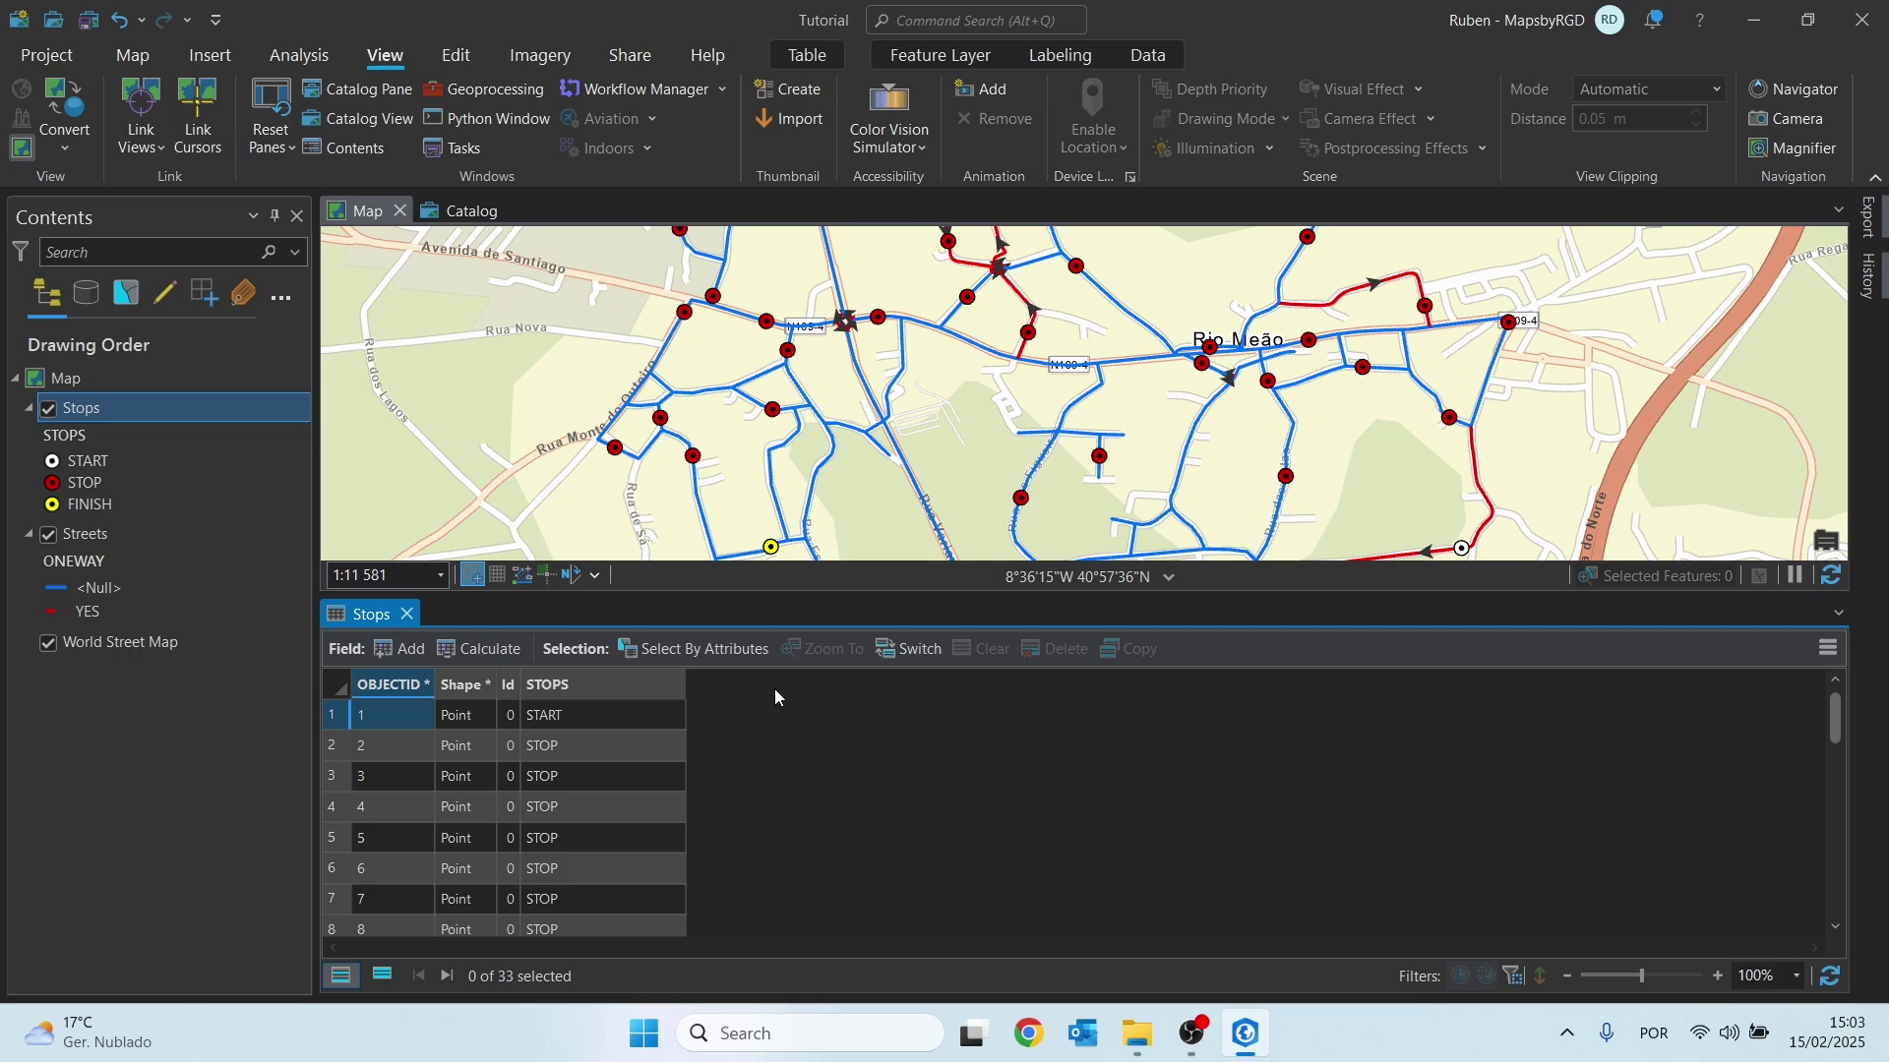
Add a Double field named MINUTES to the Stops table, save the field changes and close the fields view
click(392, 646)
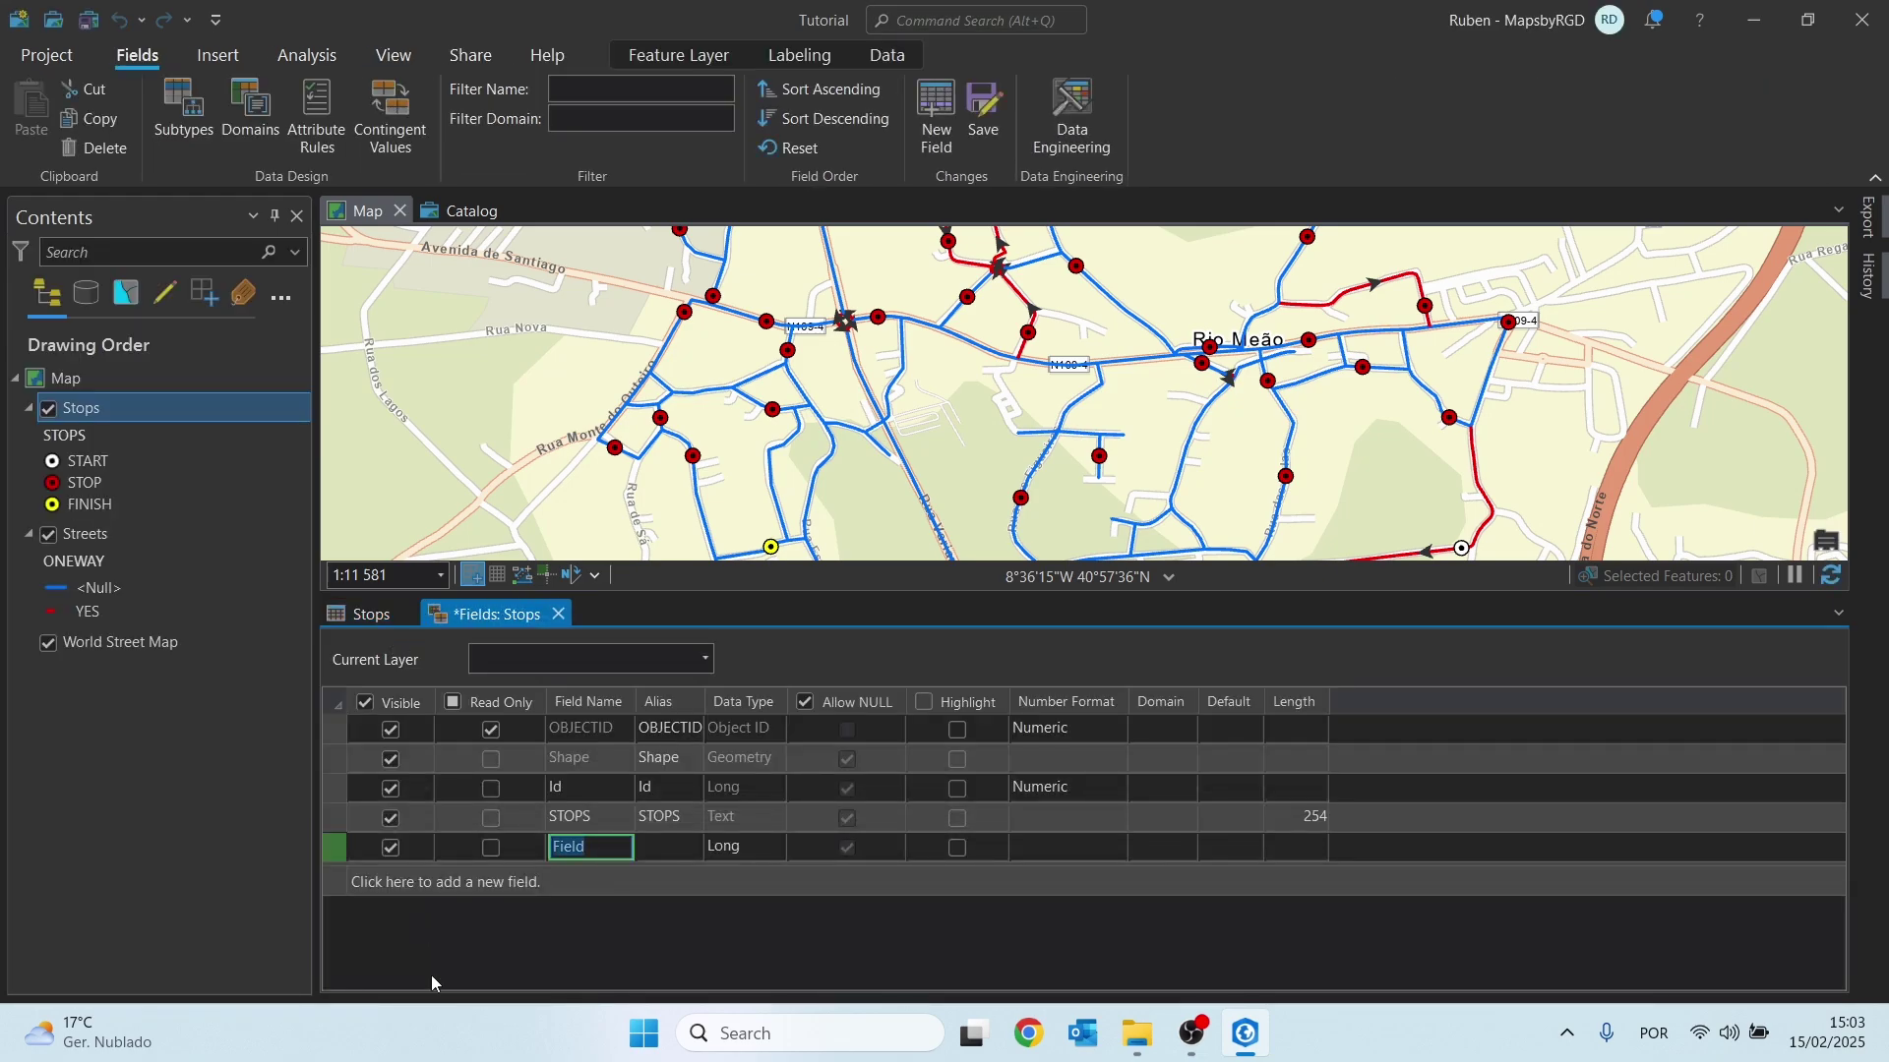
text(MINUTES)
click(778, 848)
click(775, 848)
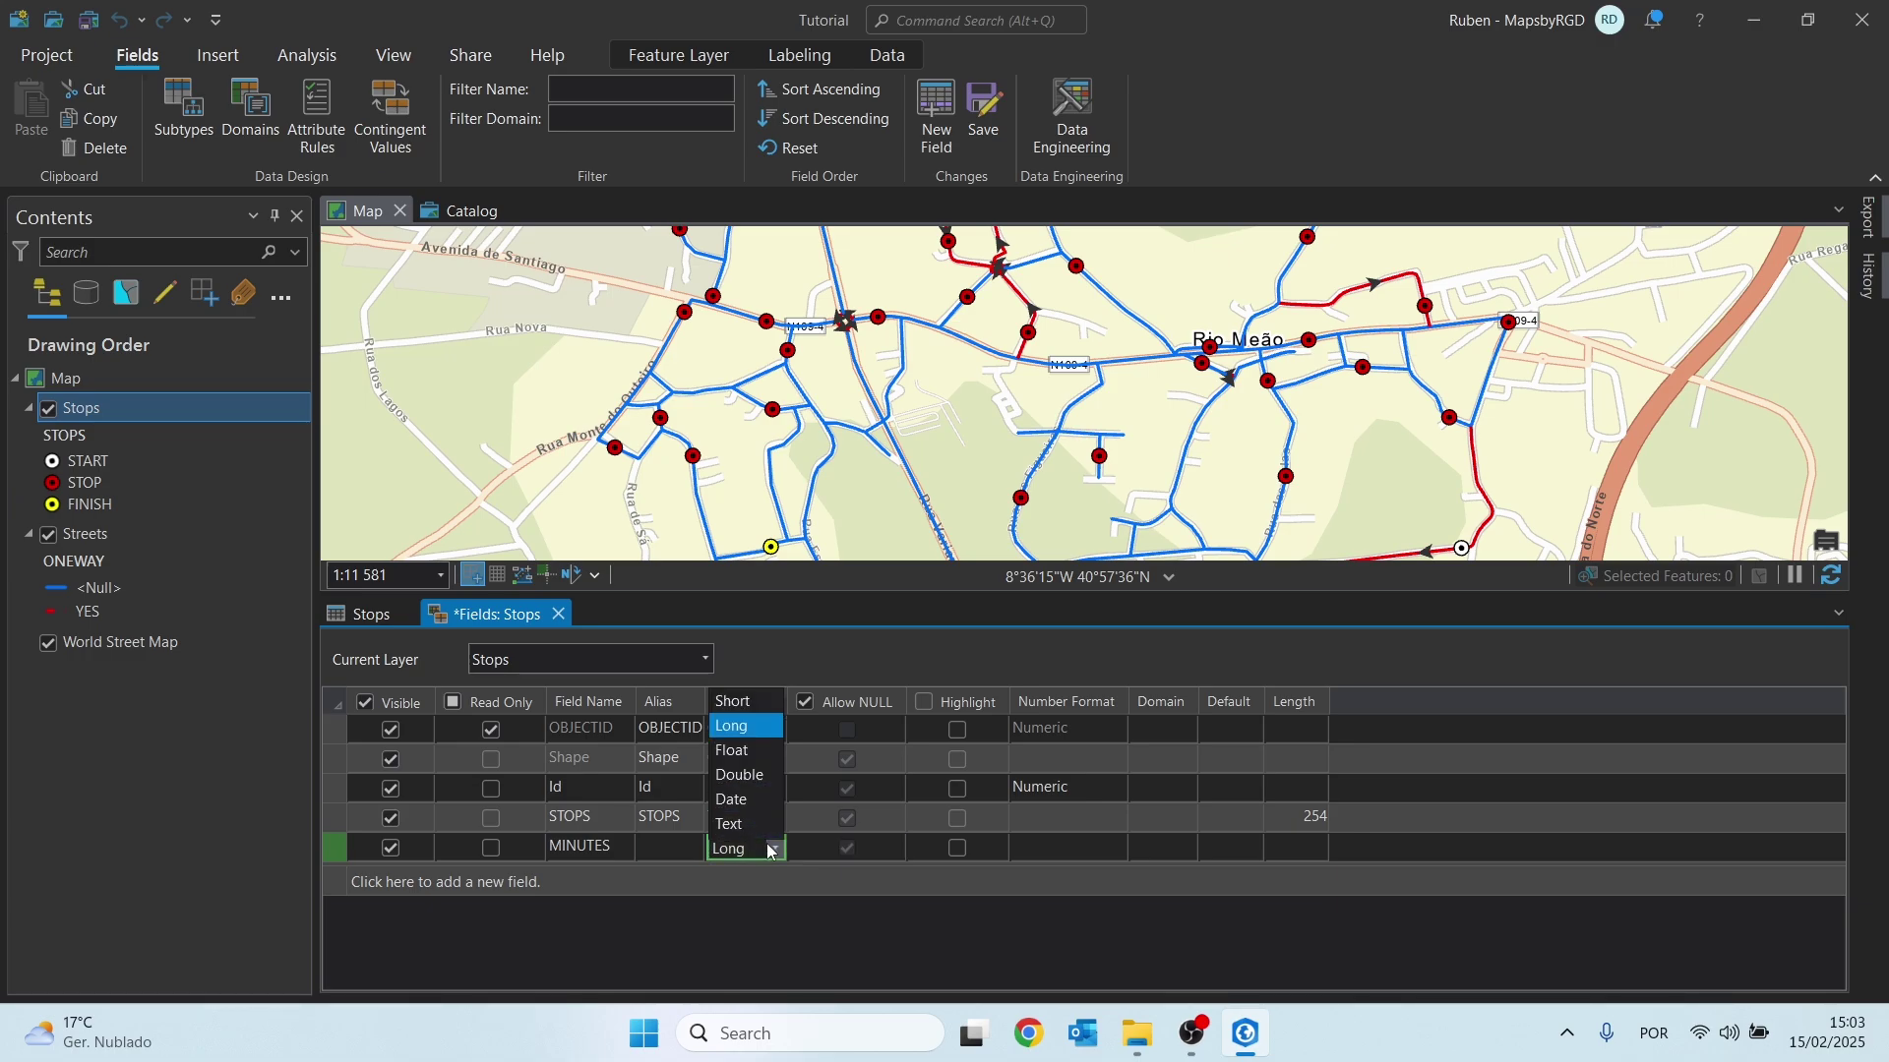
click(739, 697)
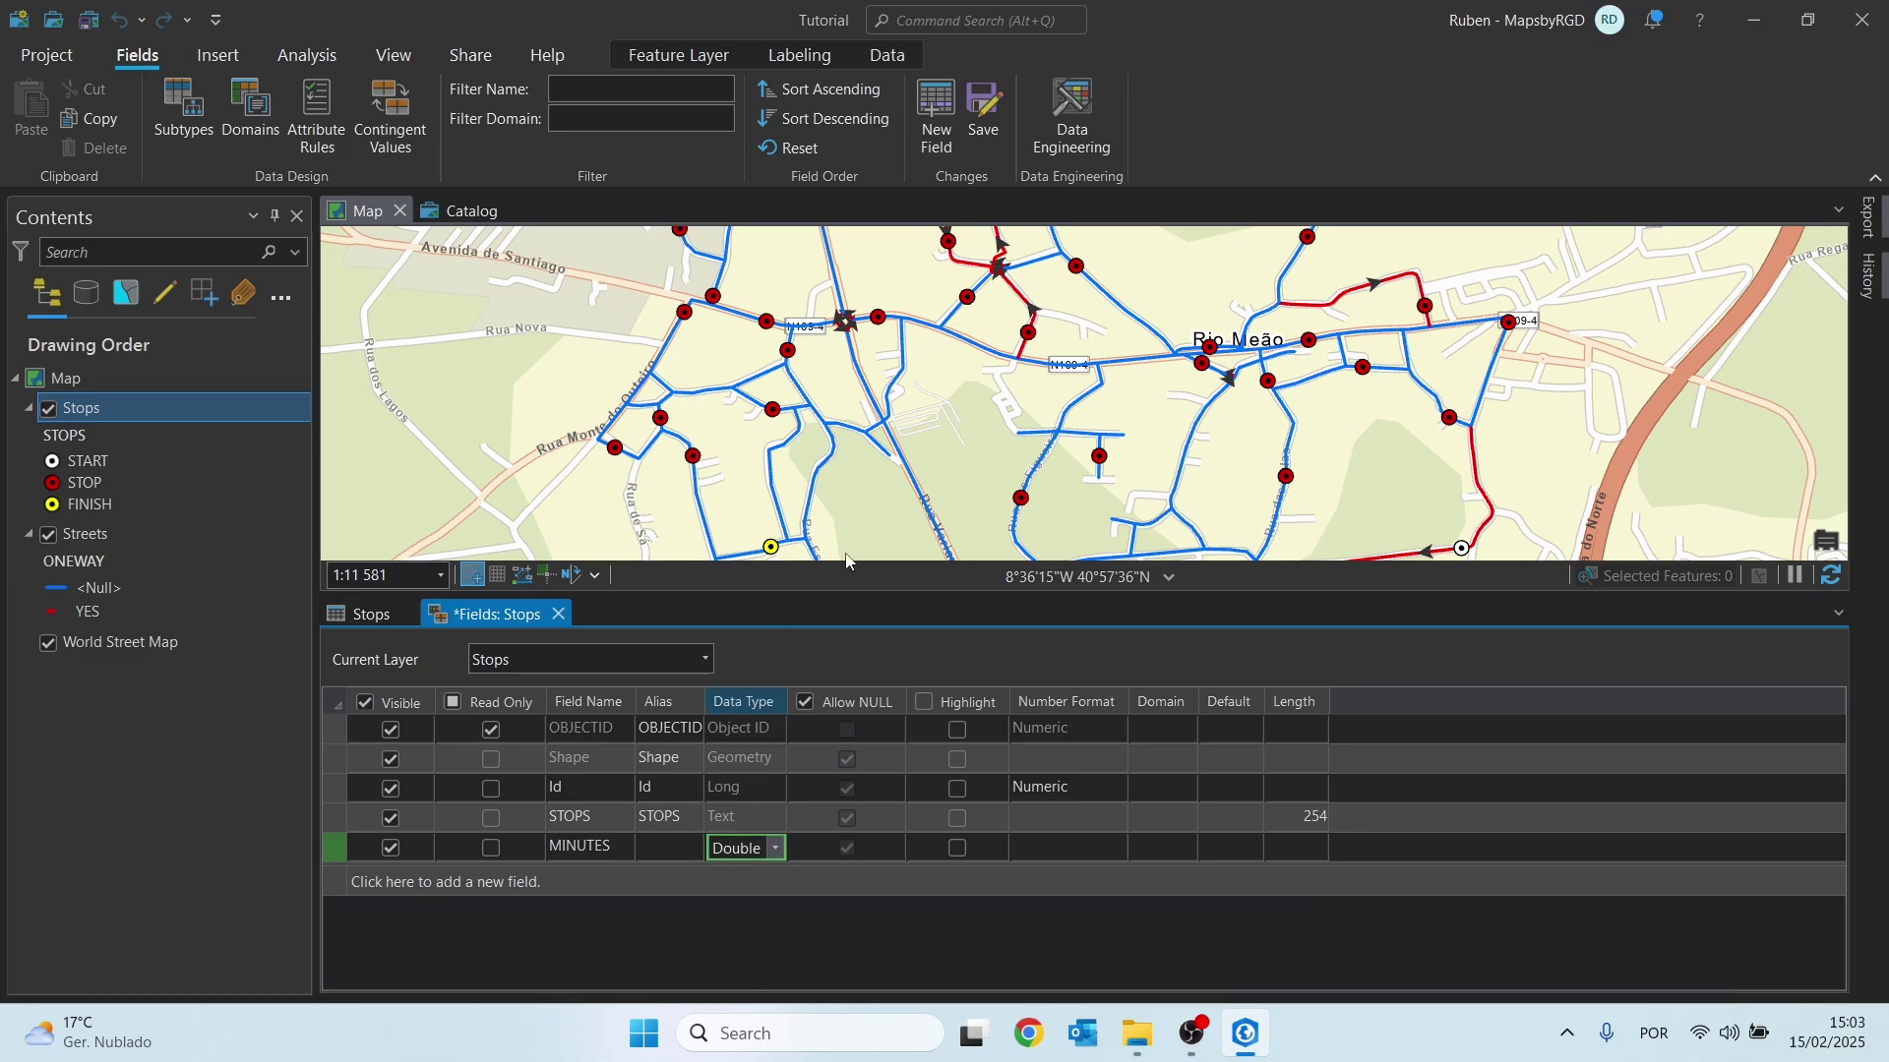
click(983, 163)
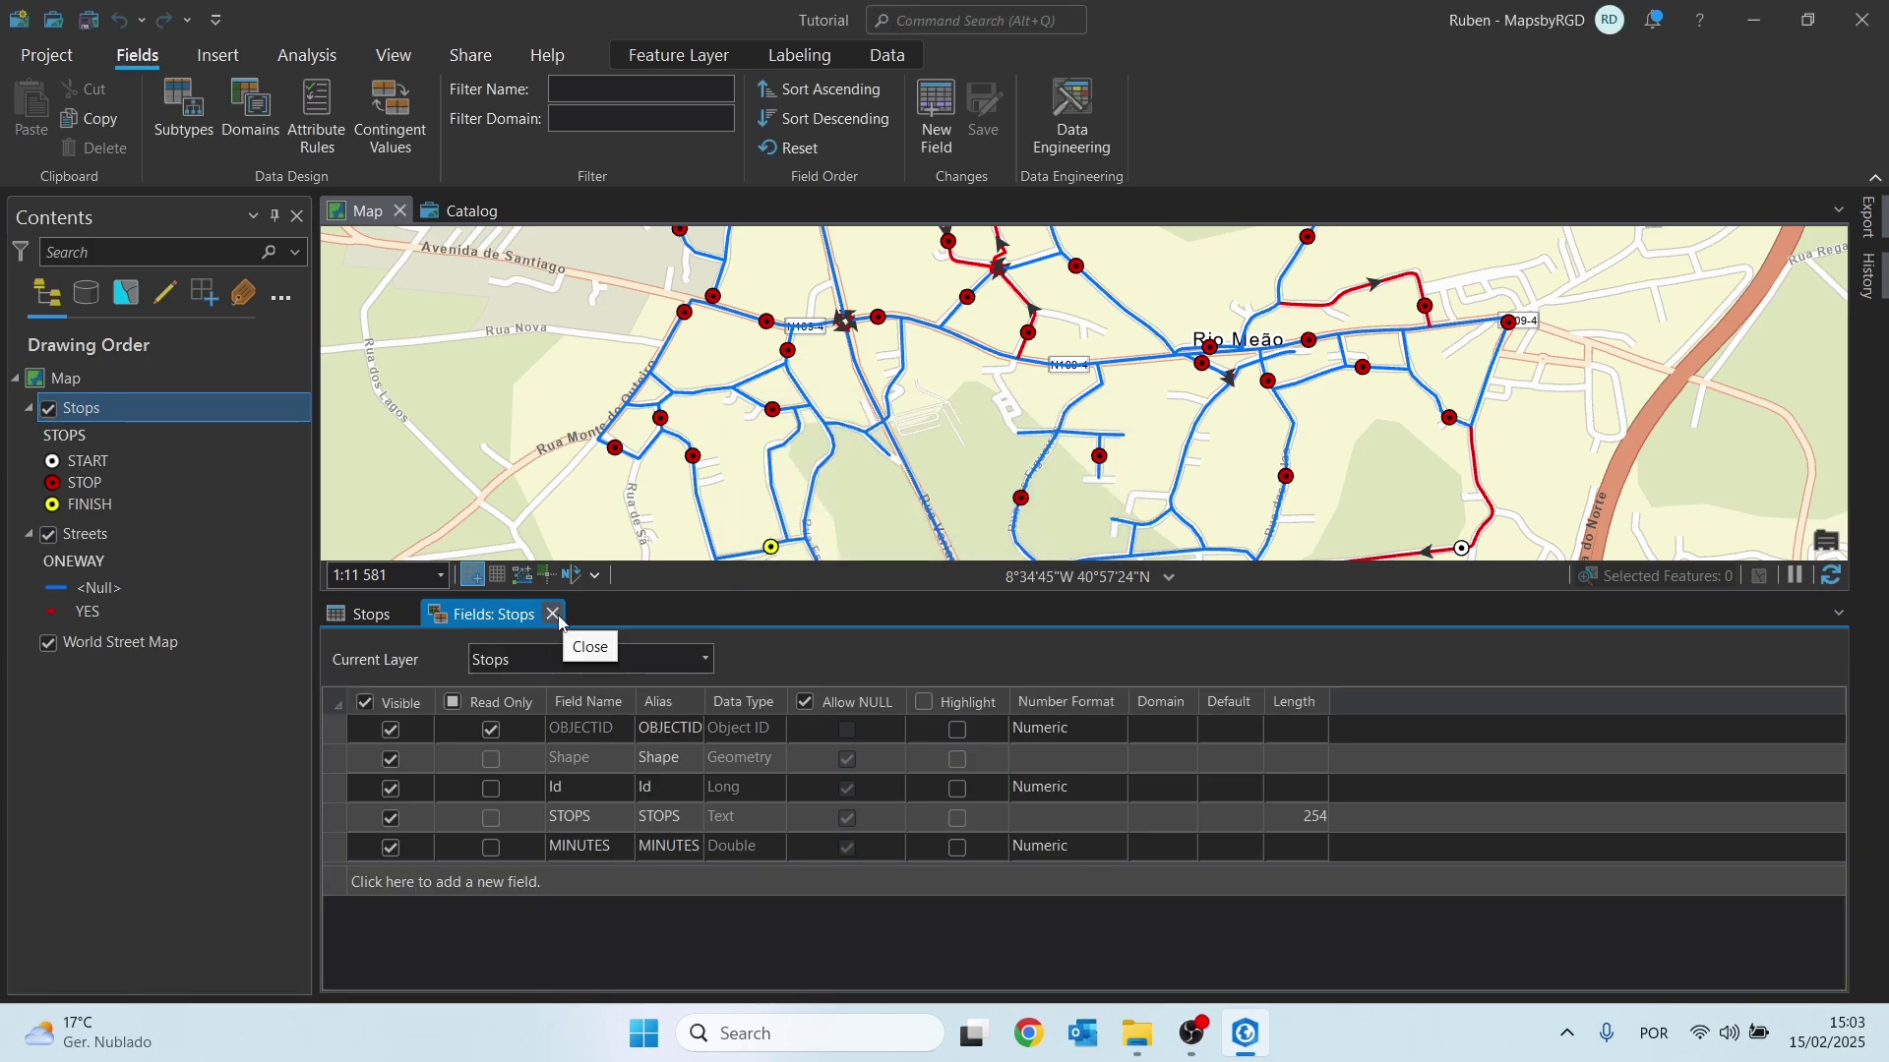
click(552, 614)
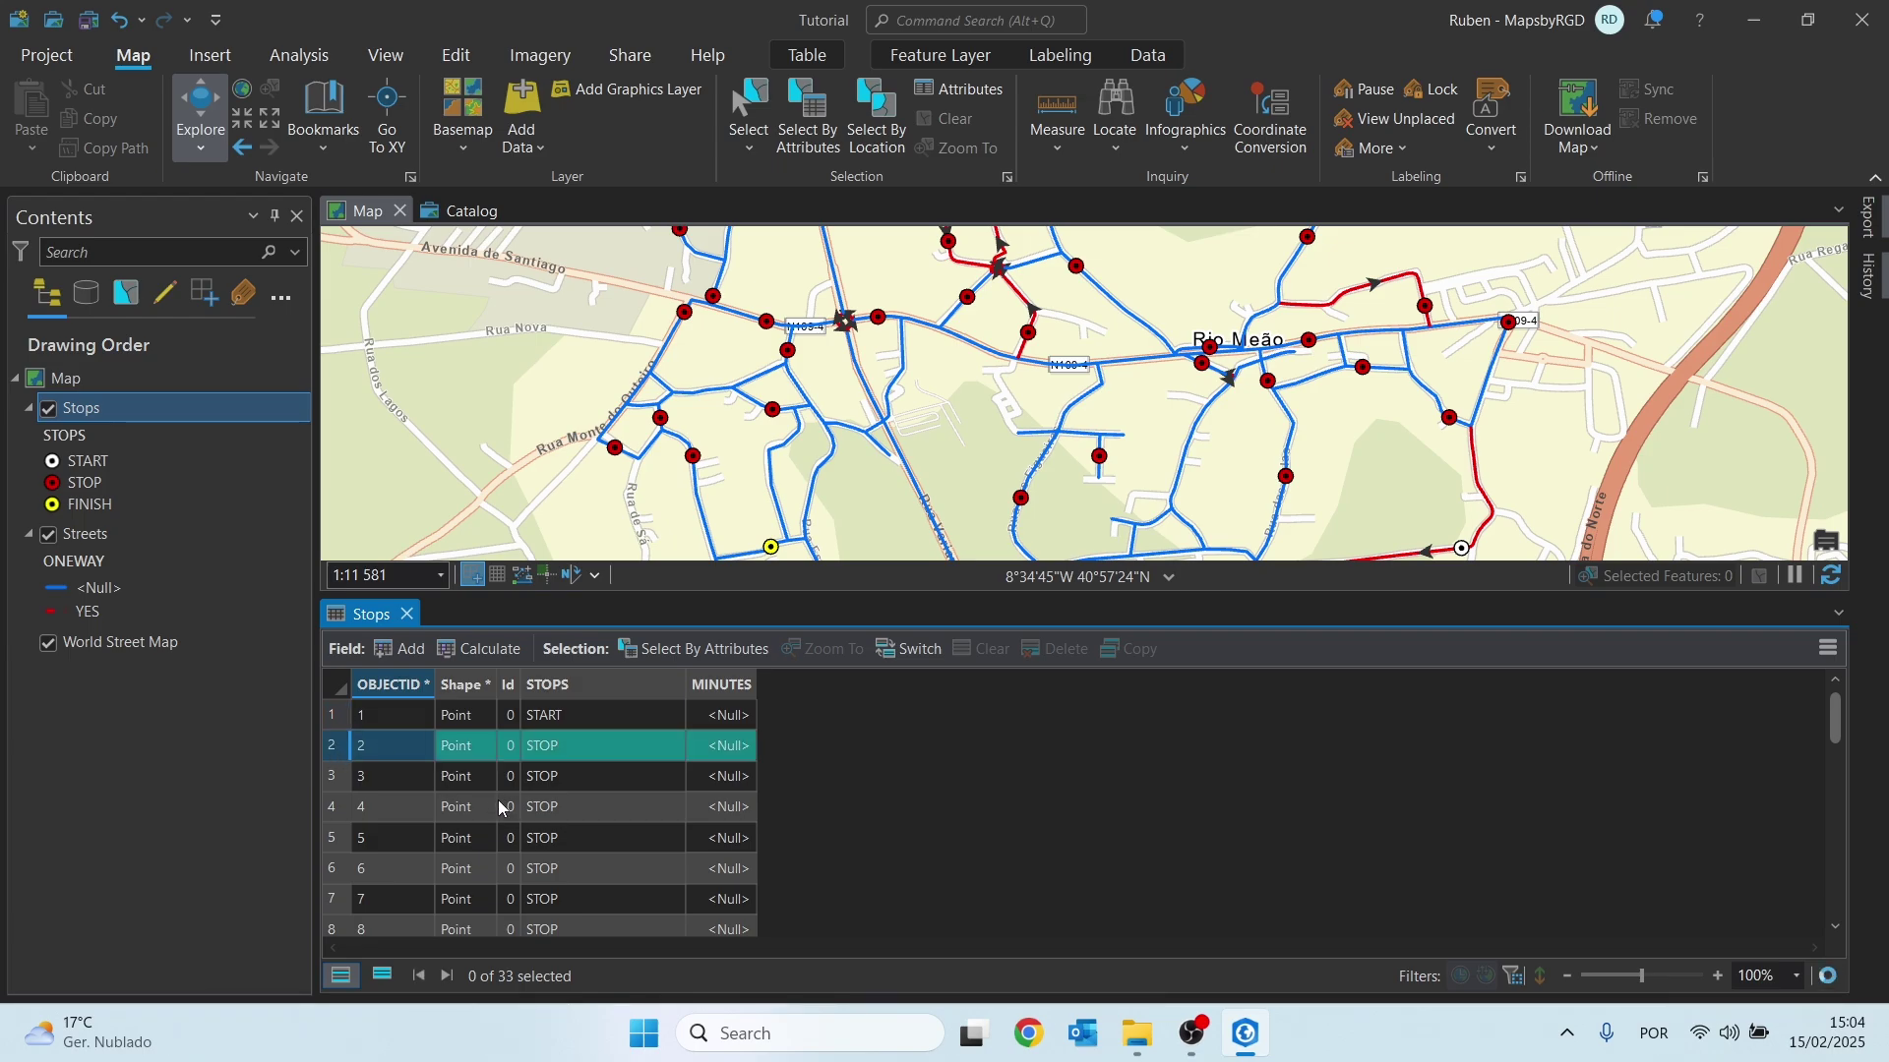
Select the STOP records in rows 2 to 32 of the Stops table and calculate their MINUTES field as 0.5
scroll(491, 804, down, 3)
scroll(492, 805, down, 6)
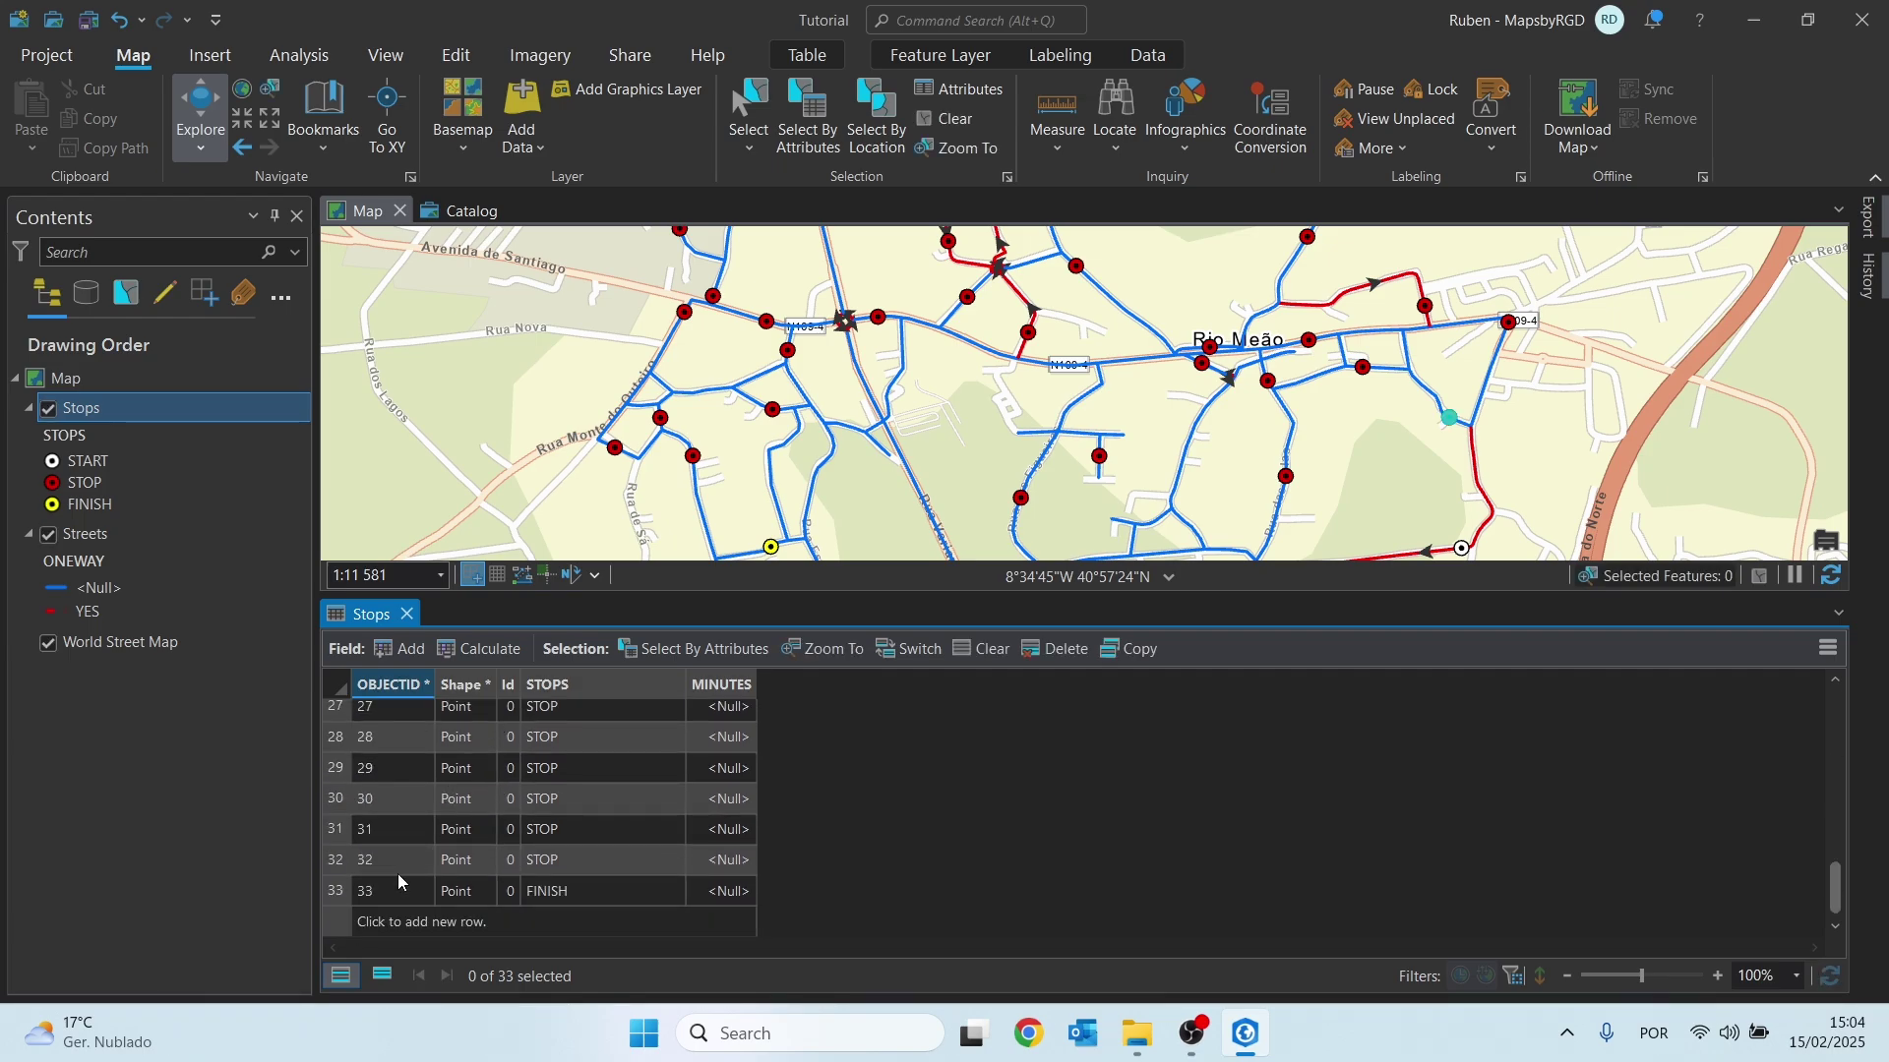
click(344, 858)
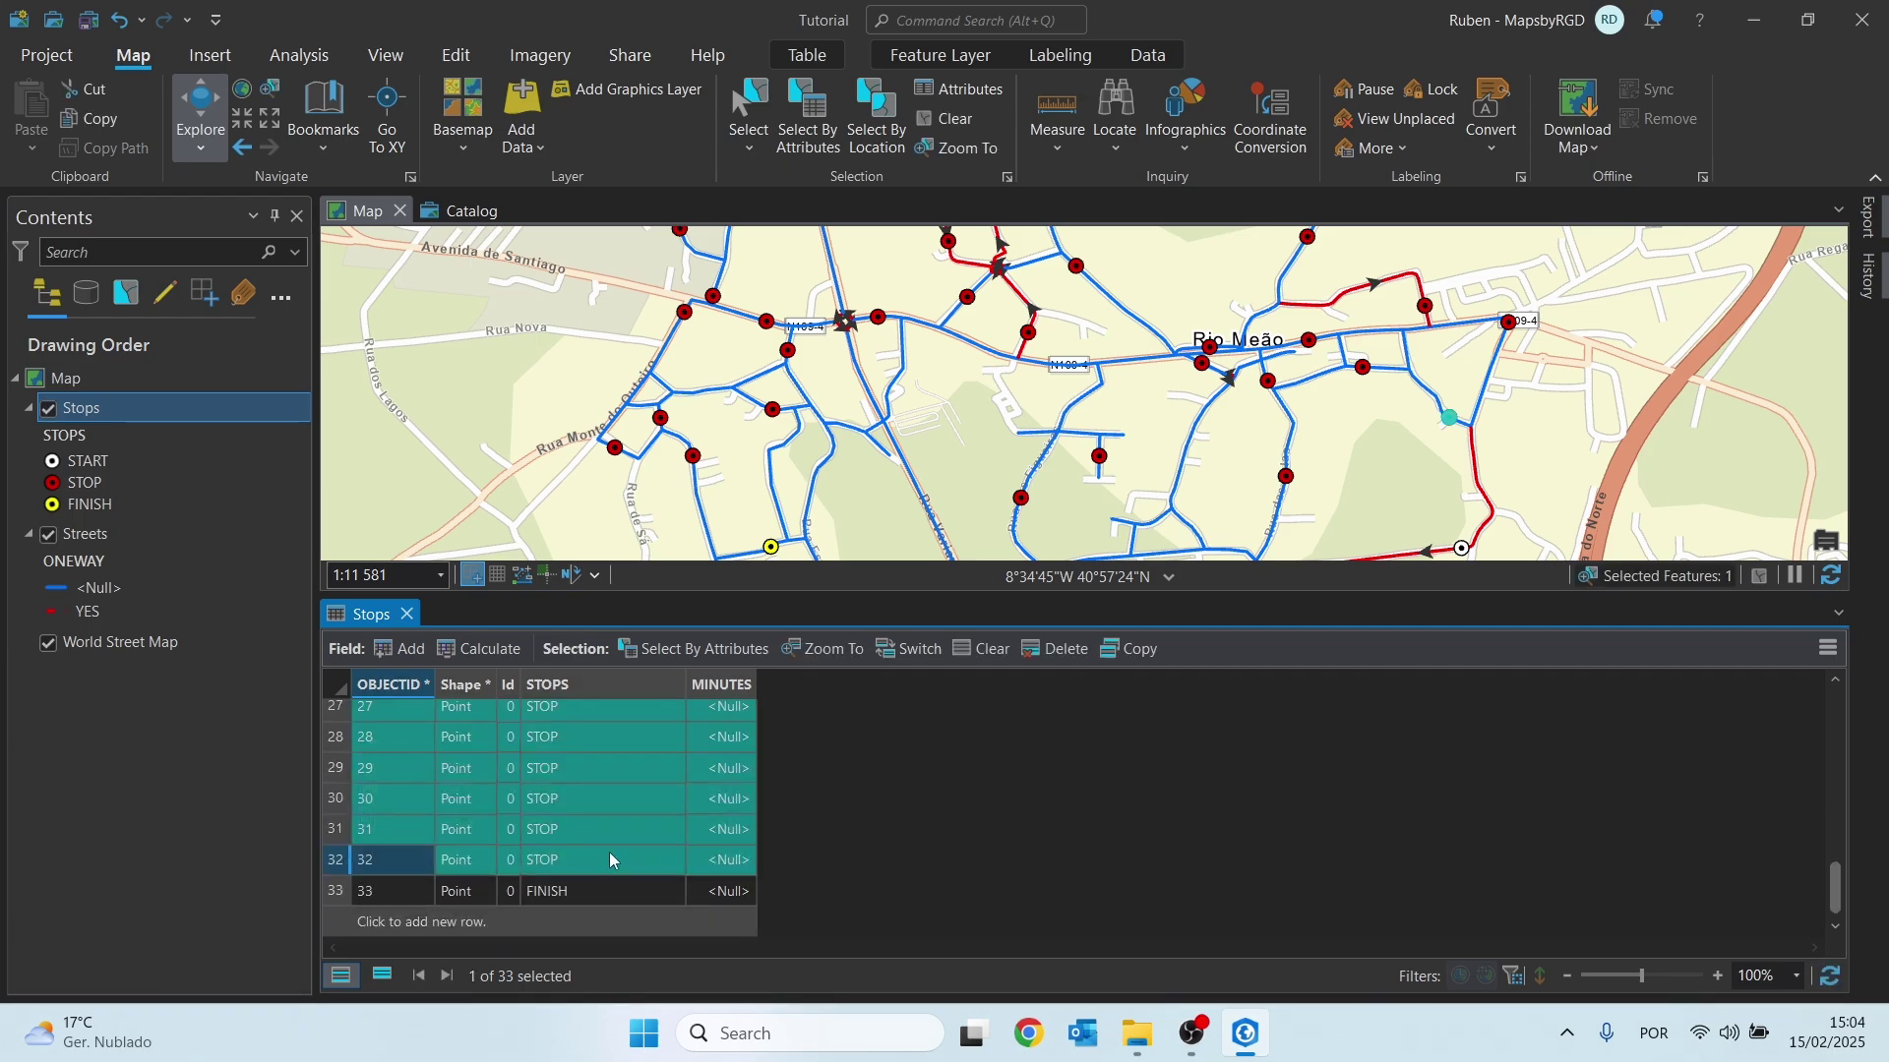
right_click(726, 685)
click(815, 468)
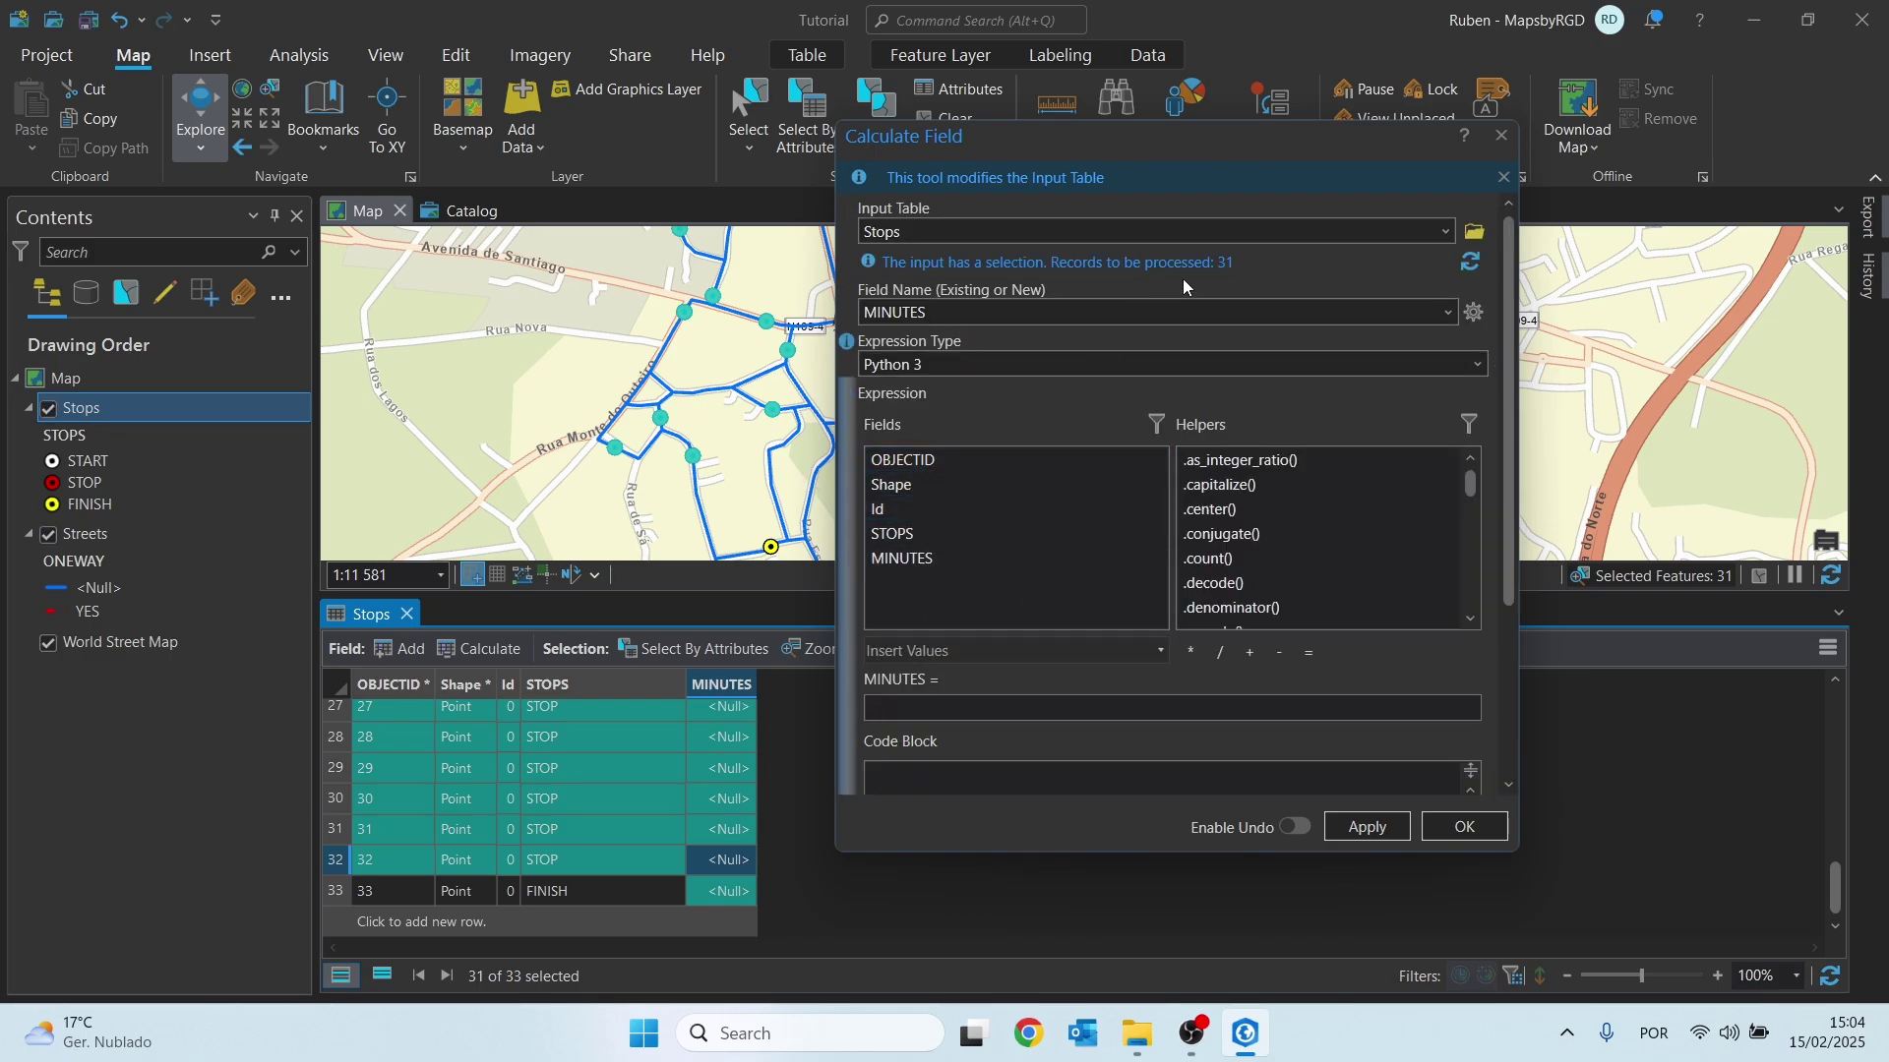
click(922, 710)
text(0.5)
click(1371, 826)
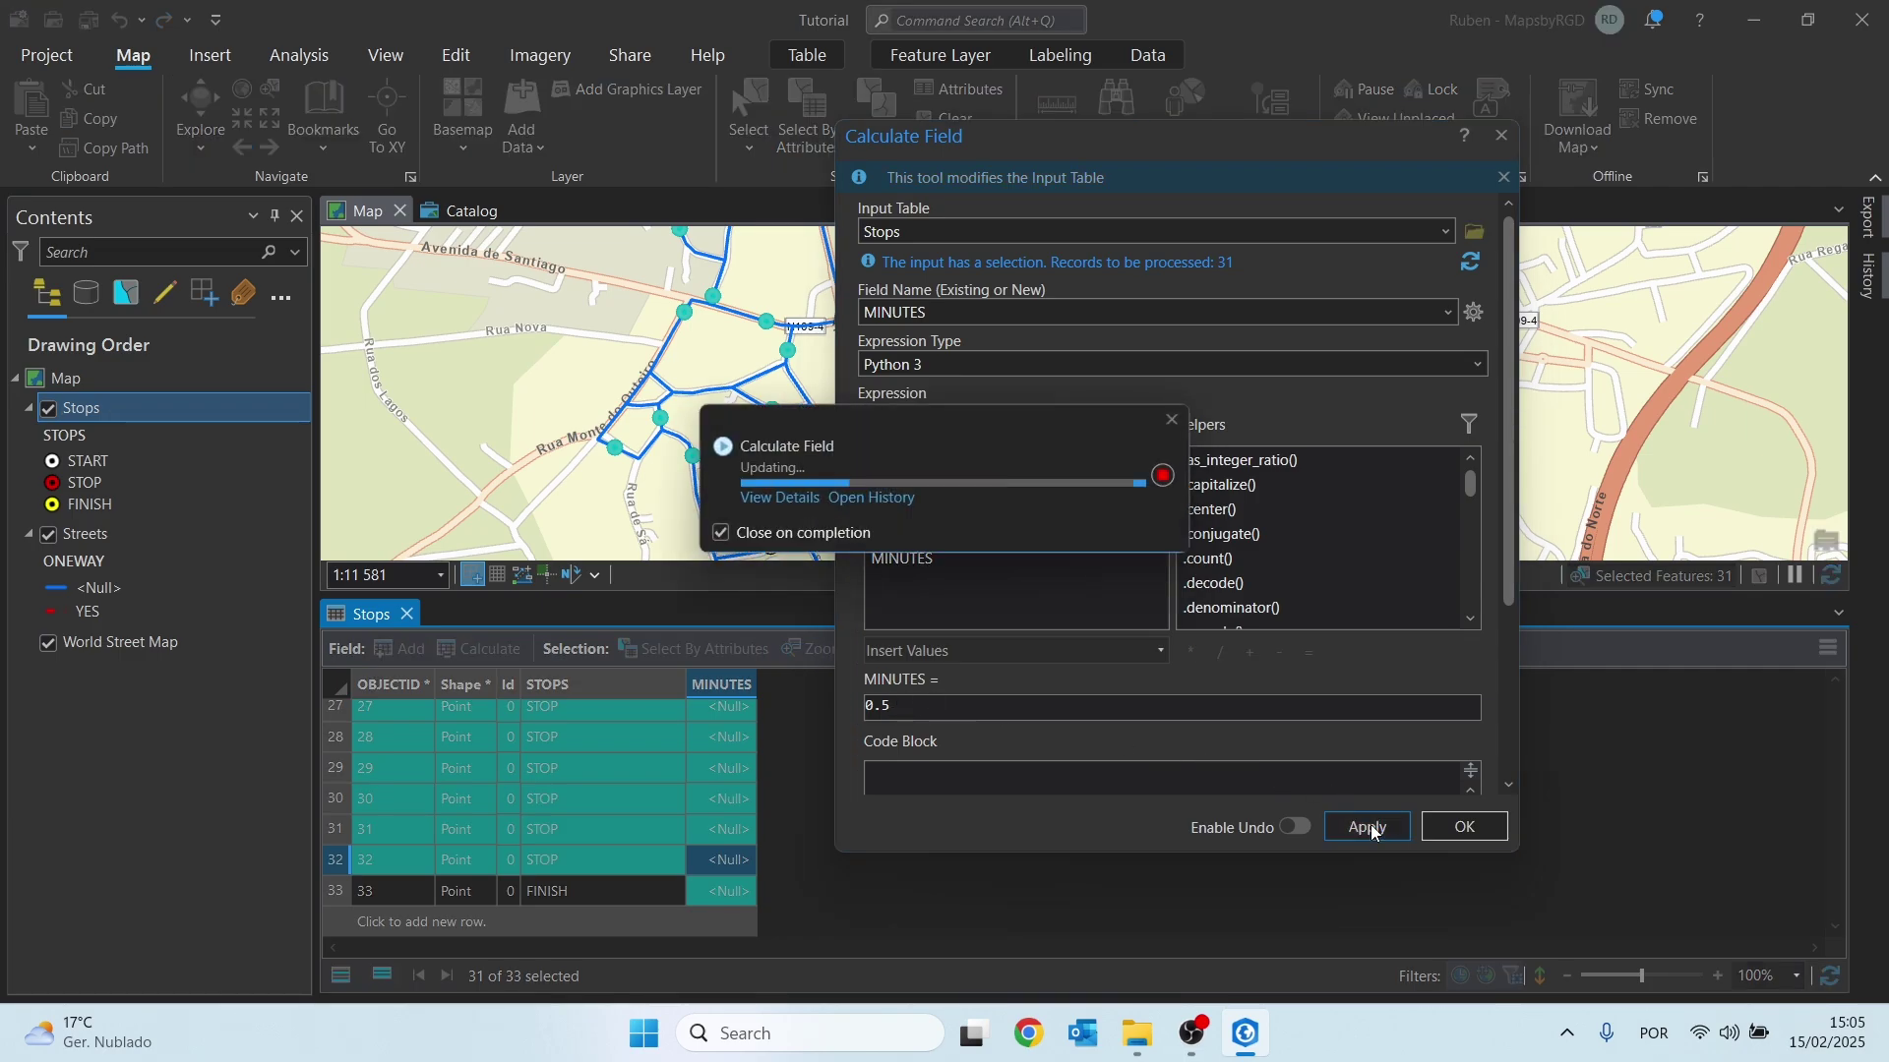
click(1481, 829)
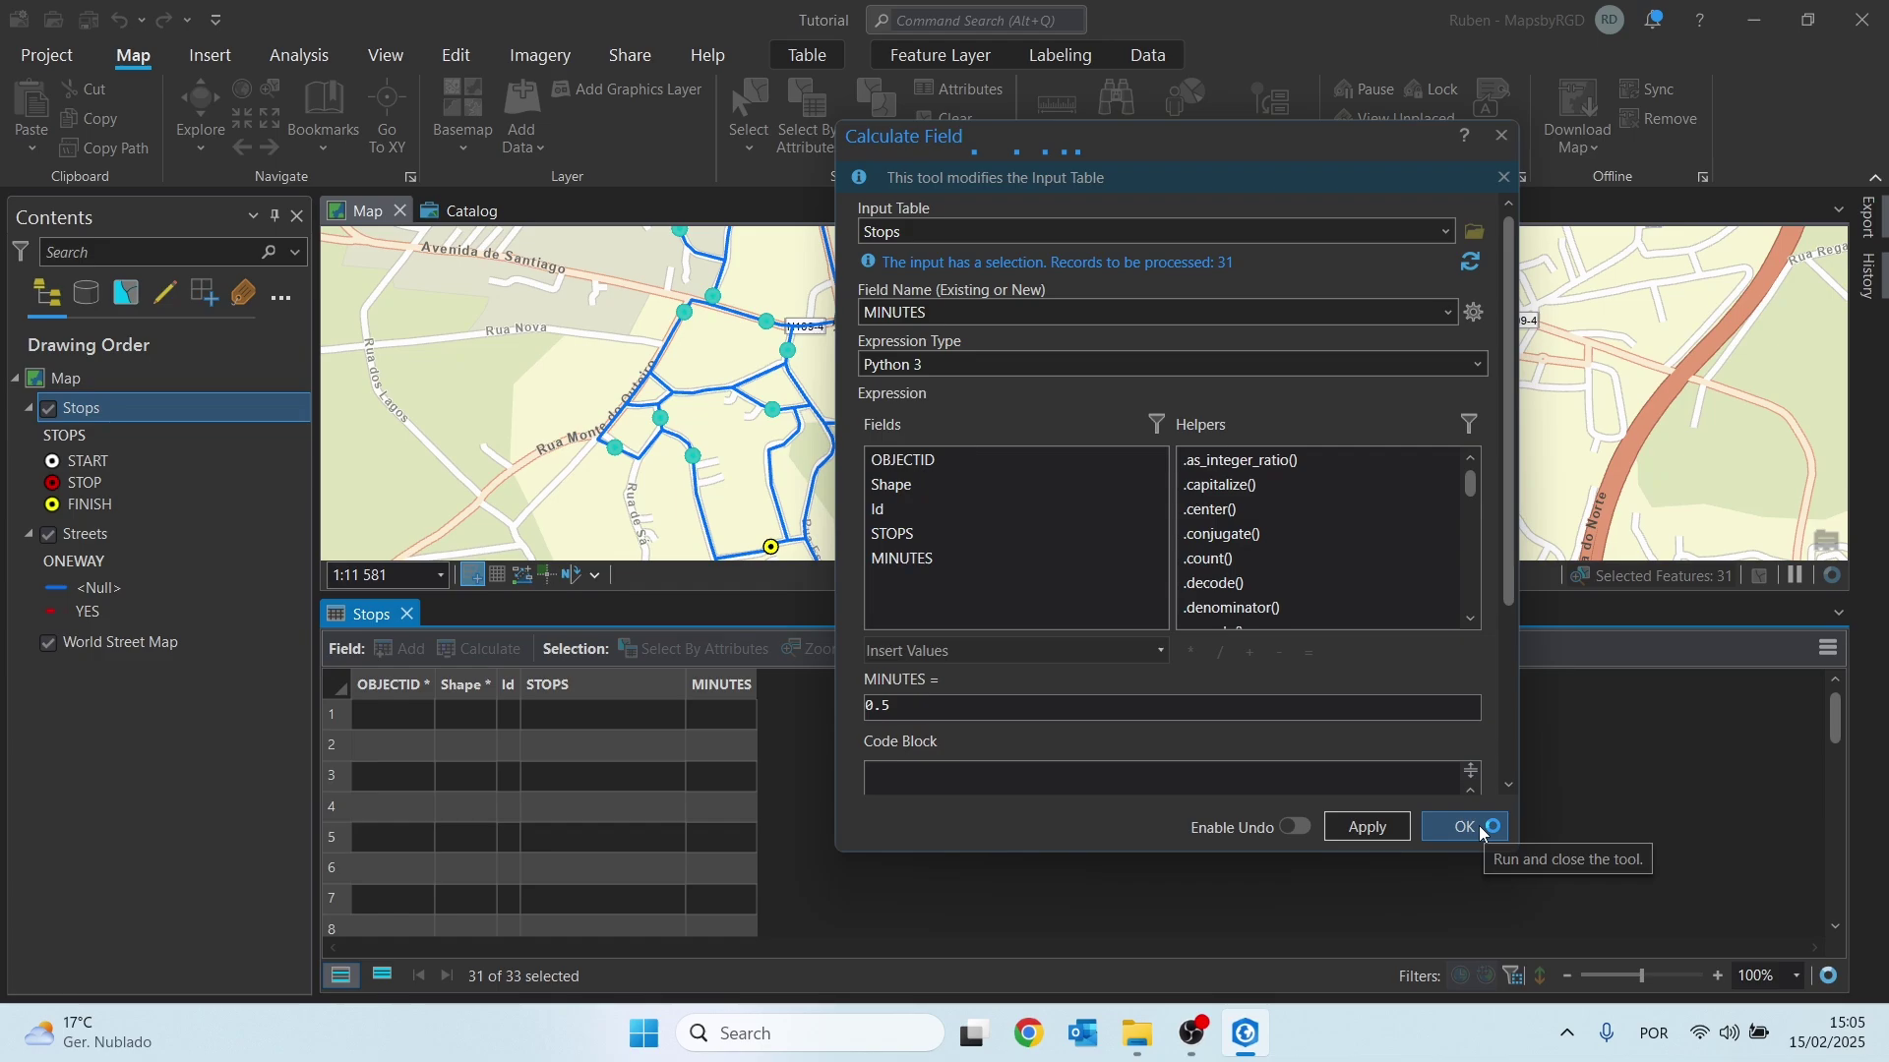
Set the MINUTES value of the START record in the Stops table to 0
scroll(728, 787, up, 3)
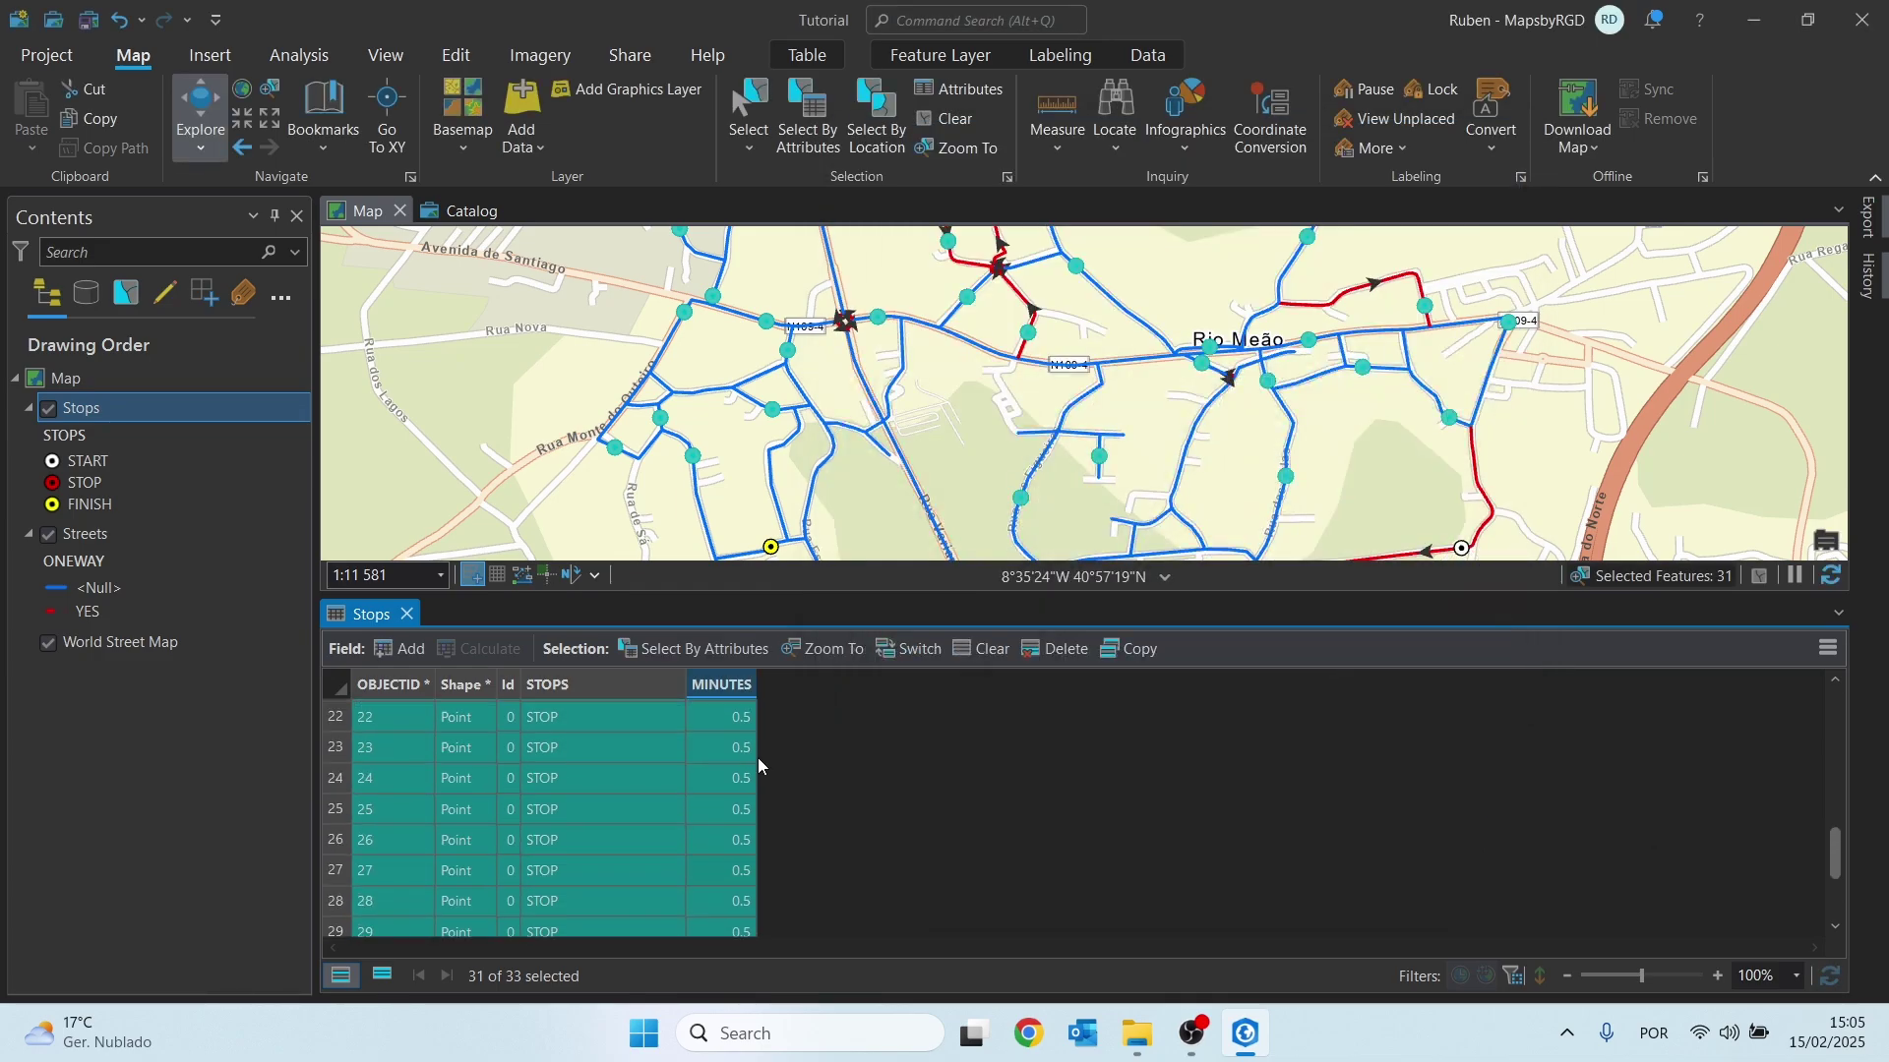
scroll(540, 735, up, 5)
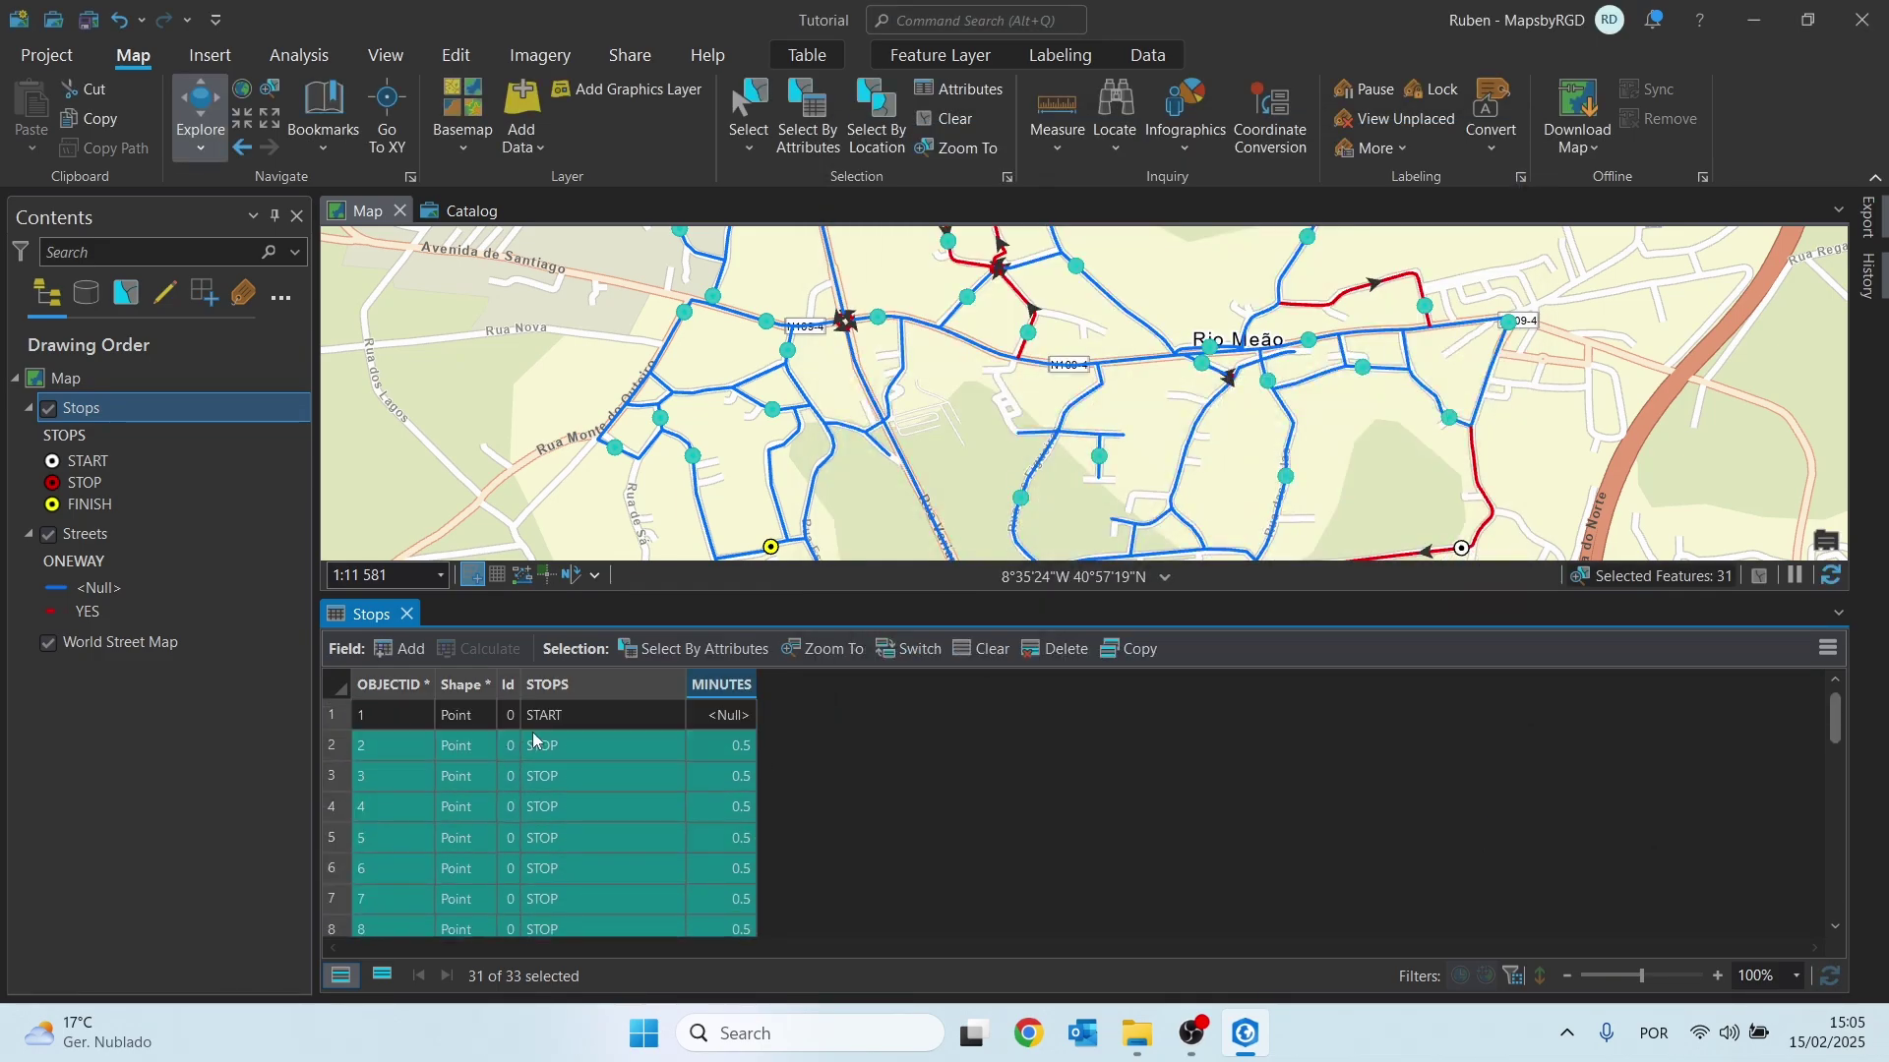
click(715, 717)
click(715, 716)
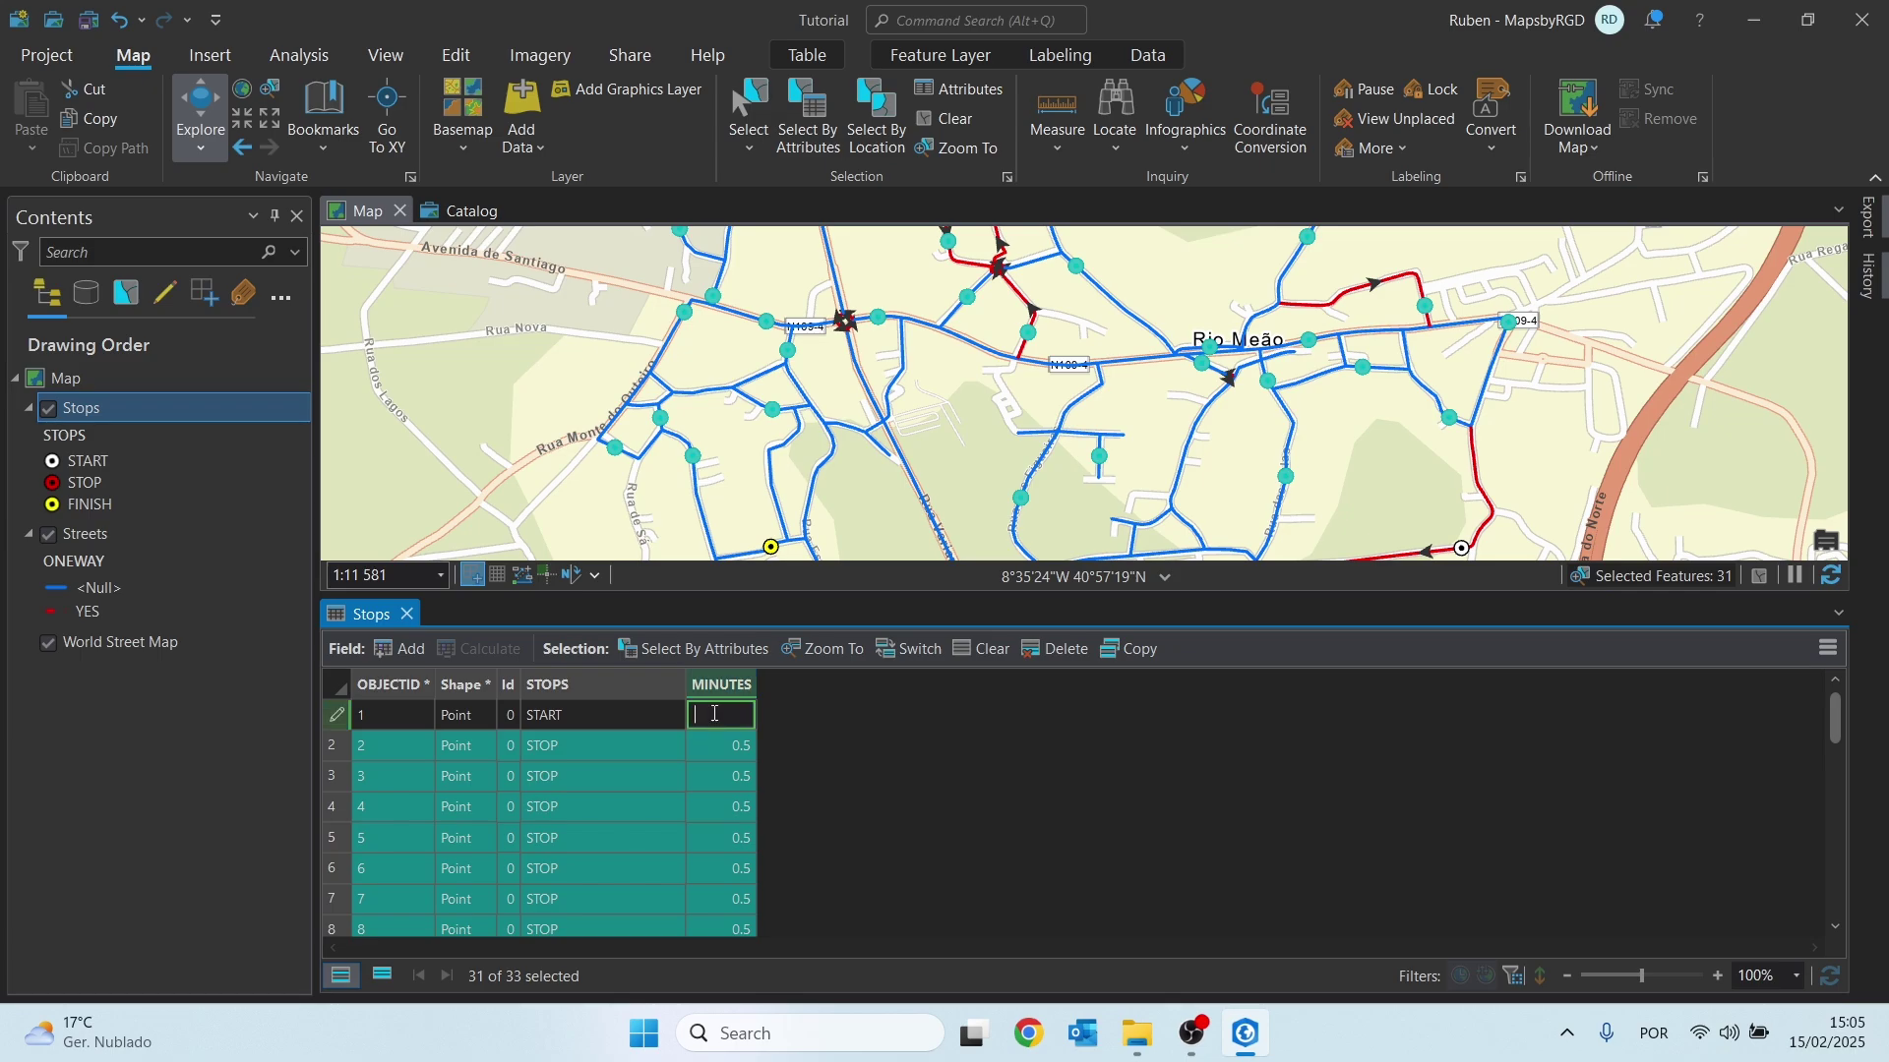
text(0)
key(Return)
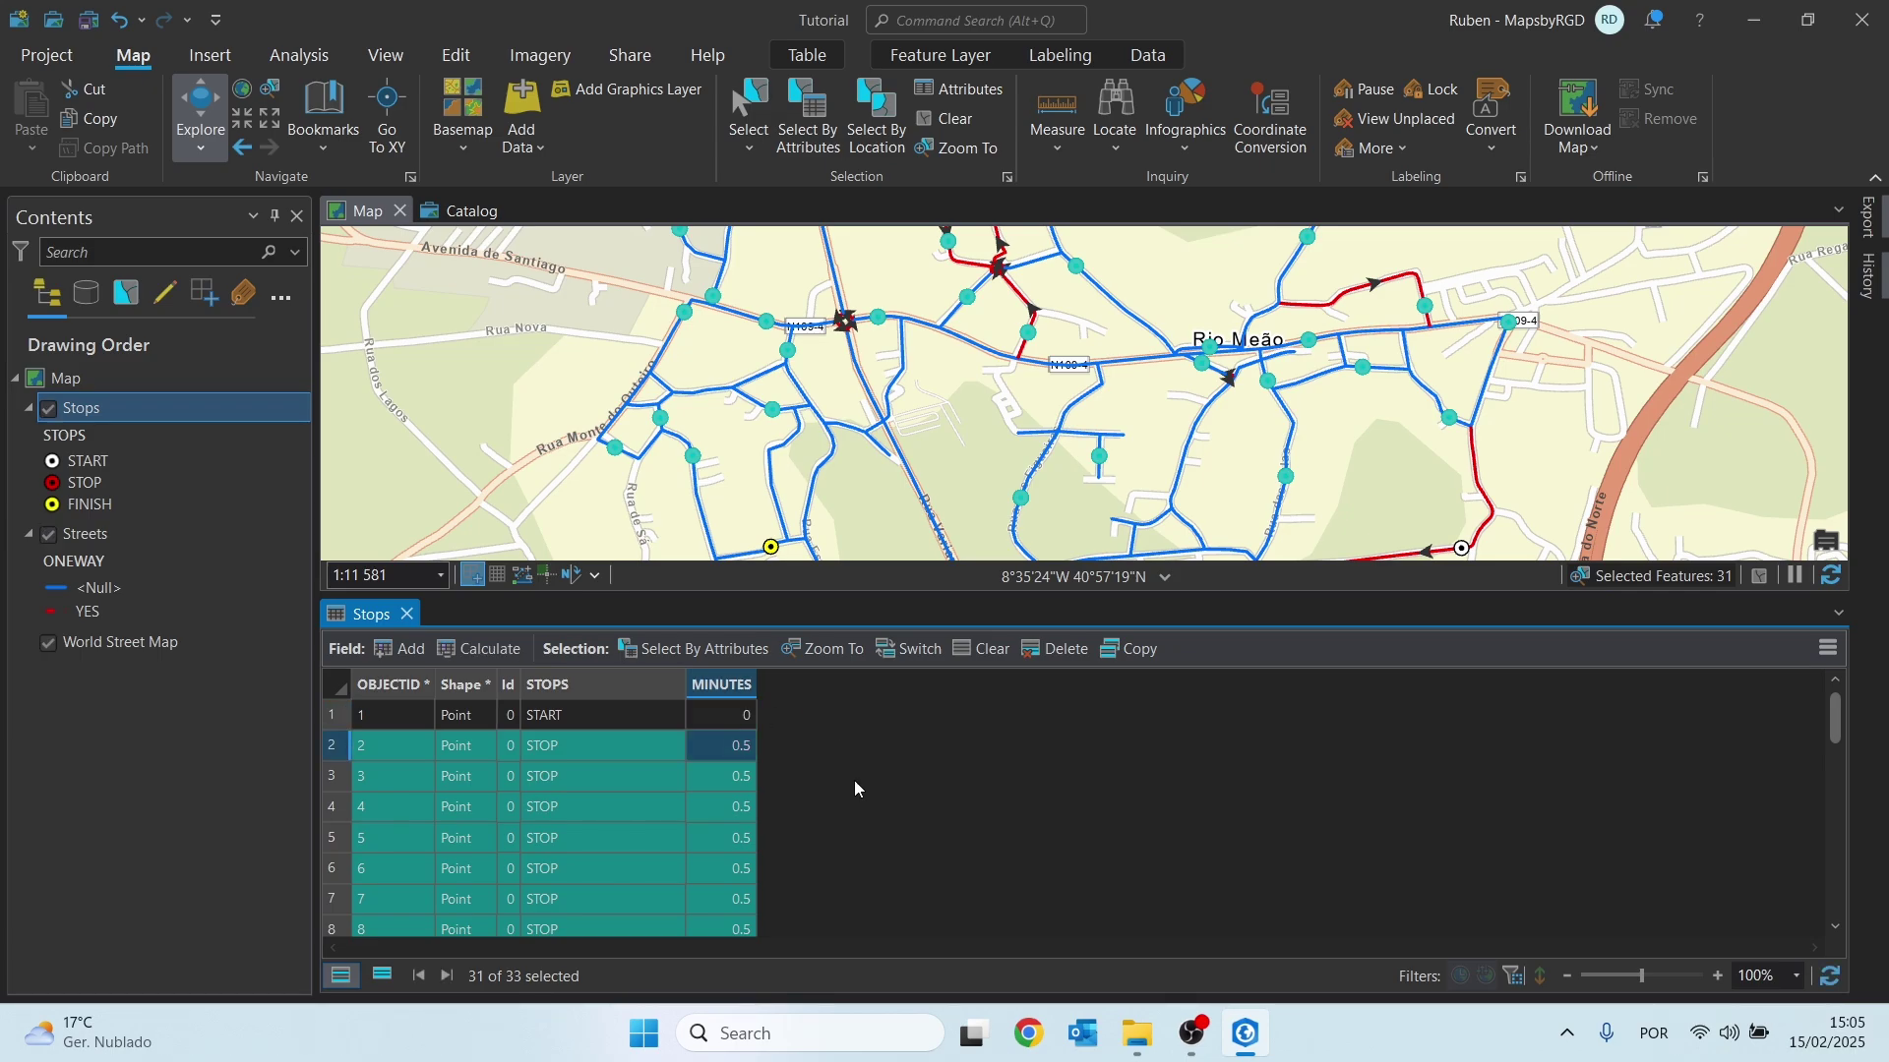
Set the MINUTES value of the FINISH record in the Stops table to 0
scroll(663, 759, down, 4)
scroll(661, 766, down, 5)
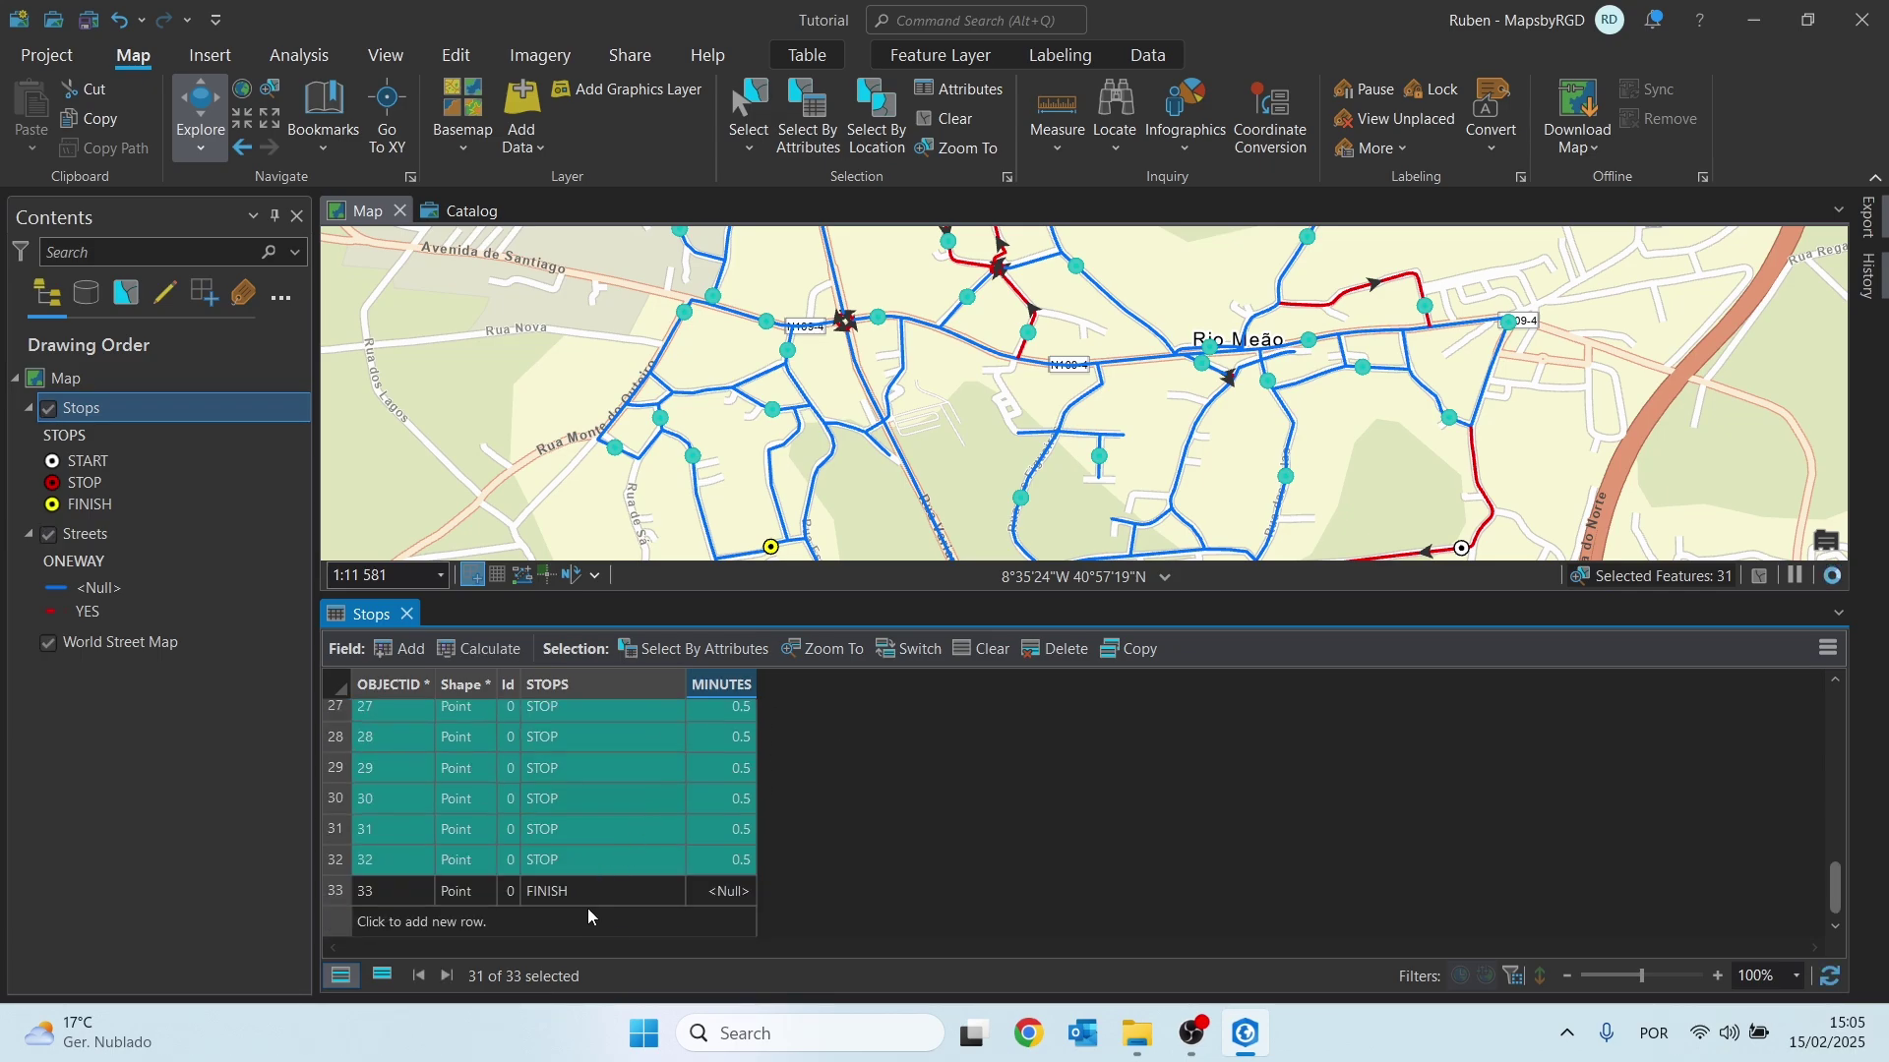
double_click(726, 895)
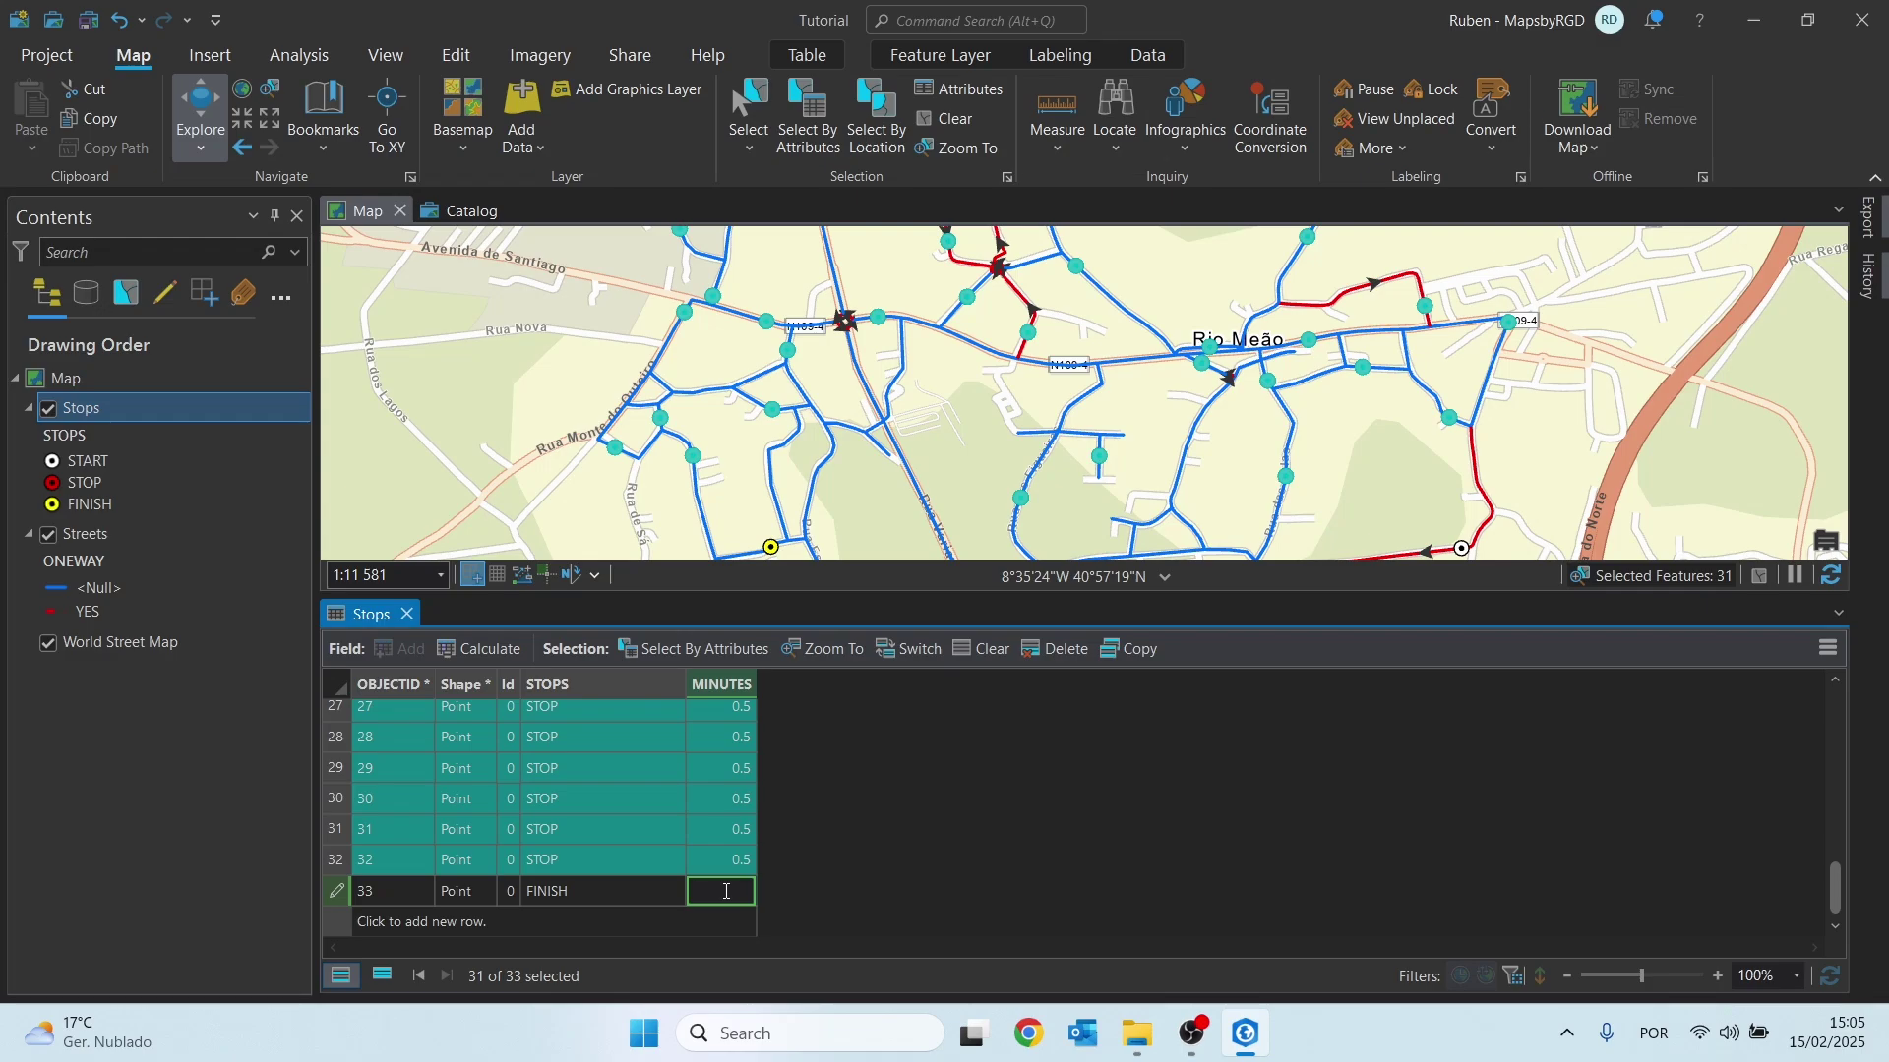
text(0)
key(Return)
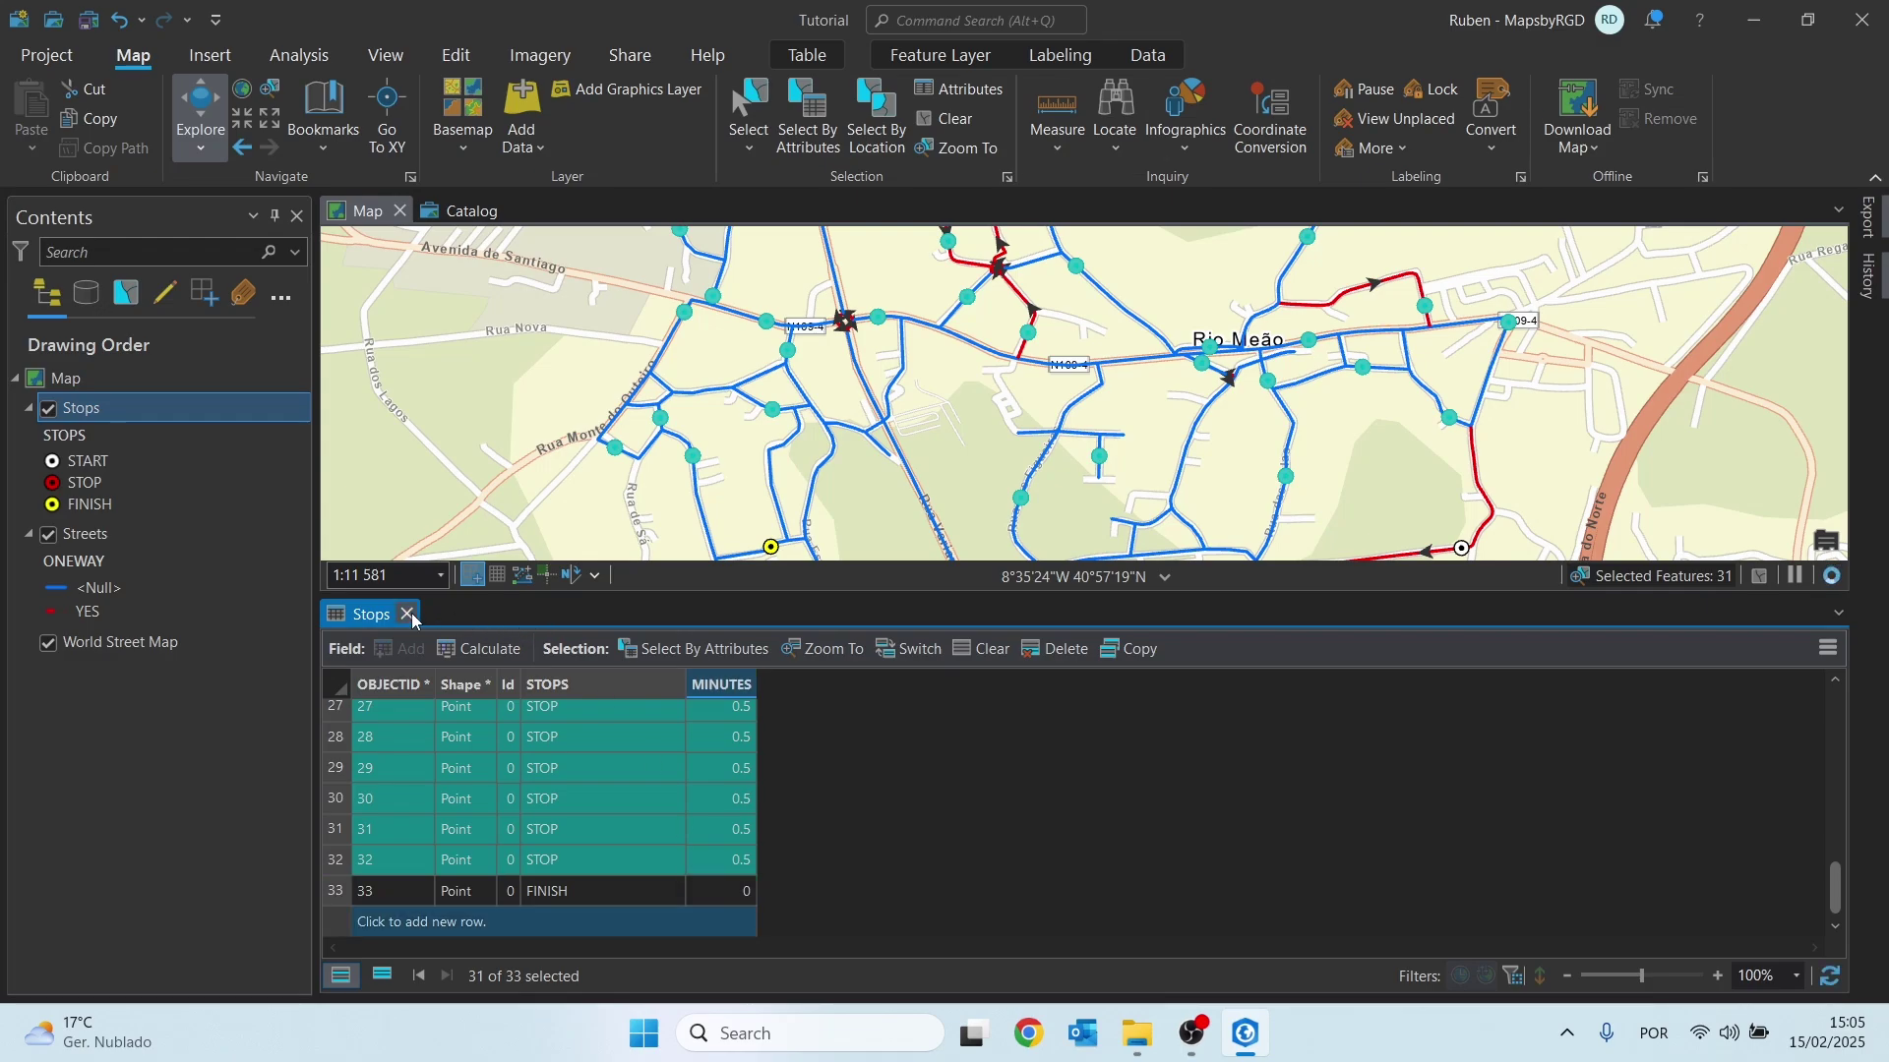
Close the Stops attribute table and clear the feature selection on the map
click(406, 618)
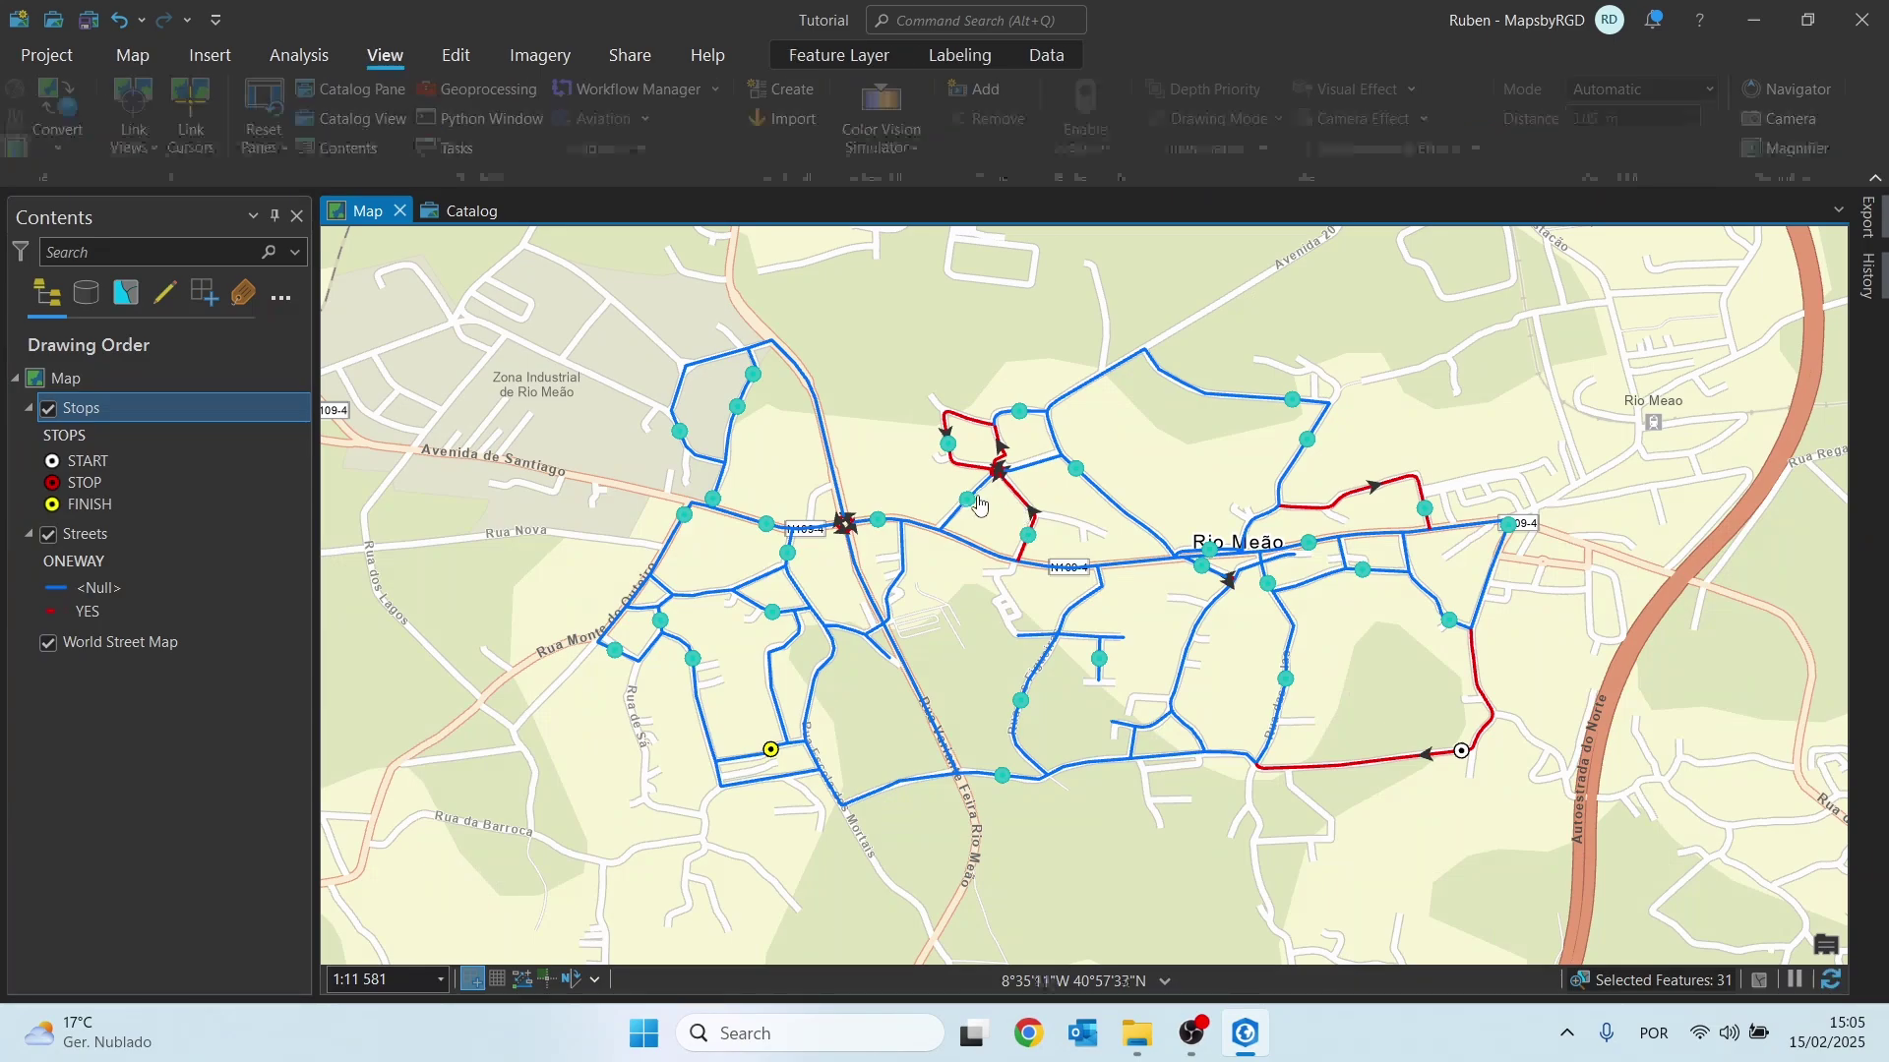
click(136, 56)
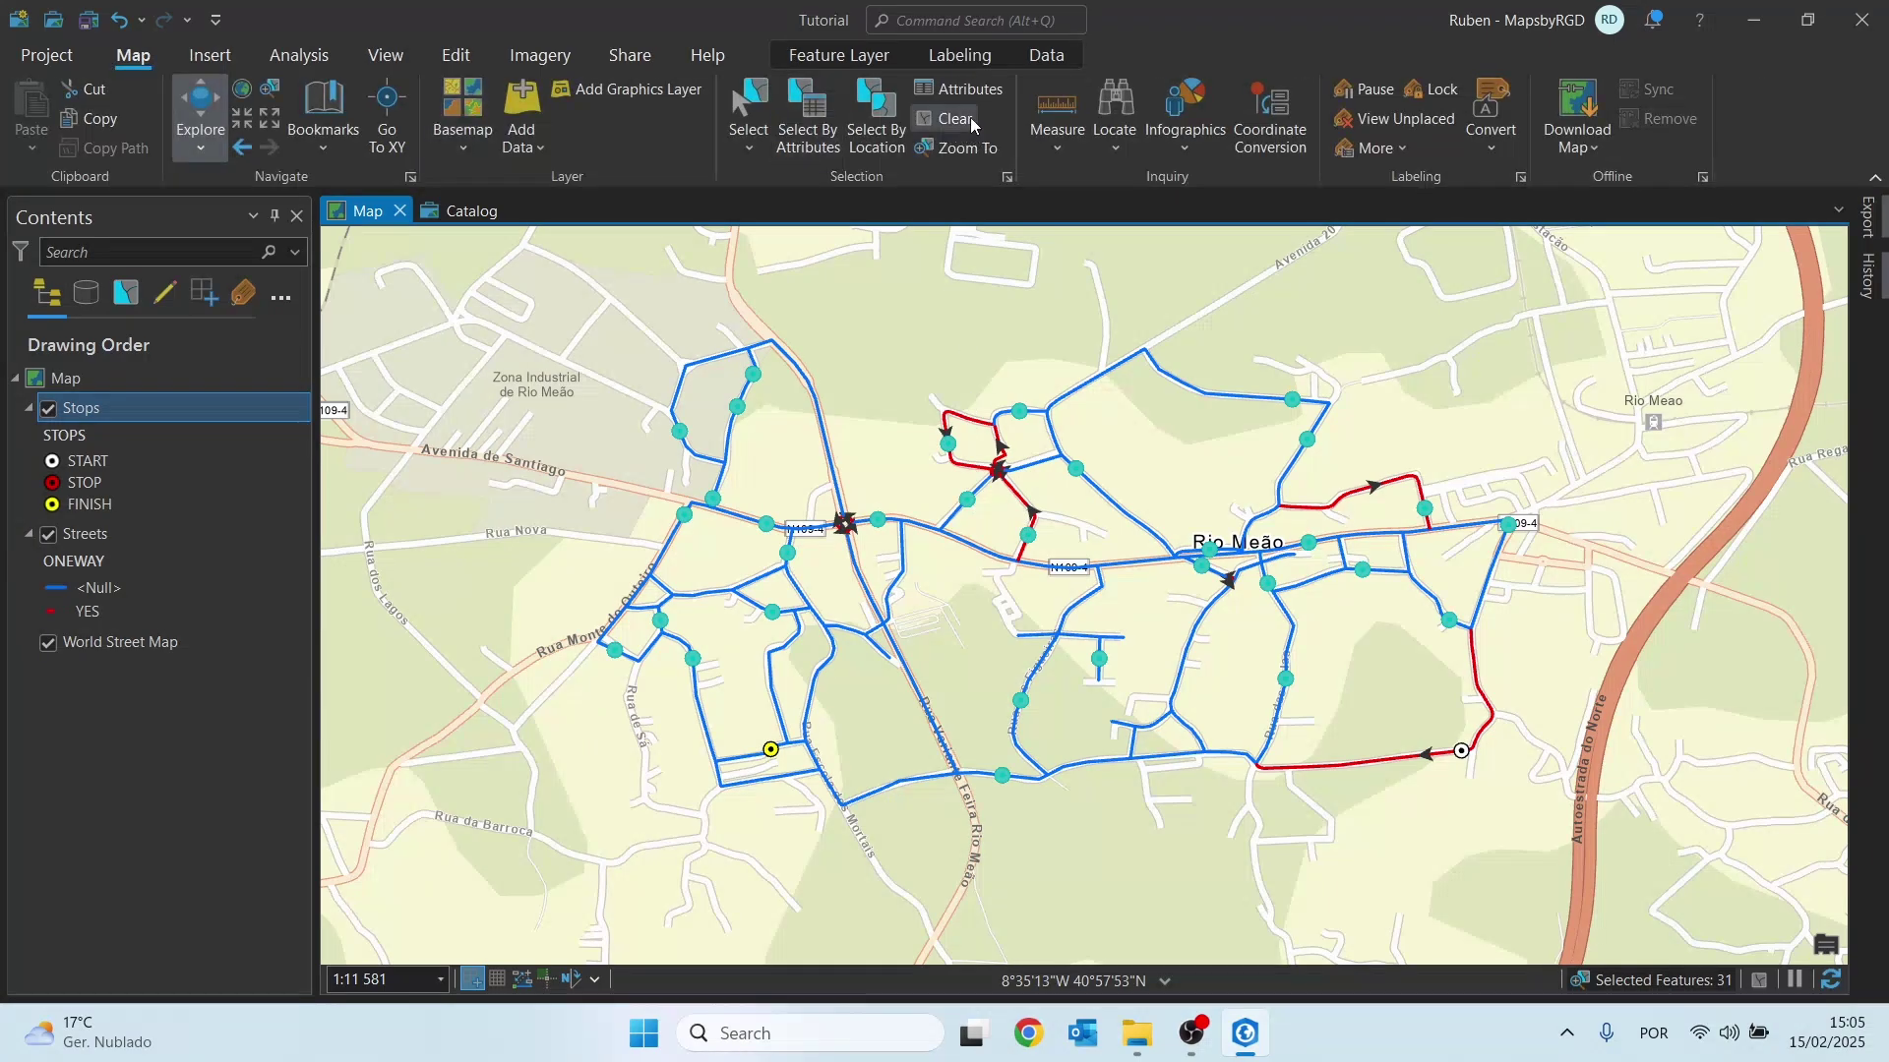
click(970, 116)
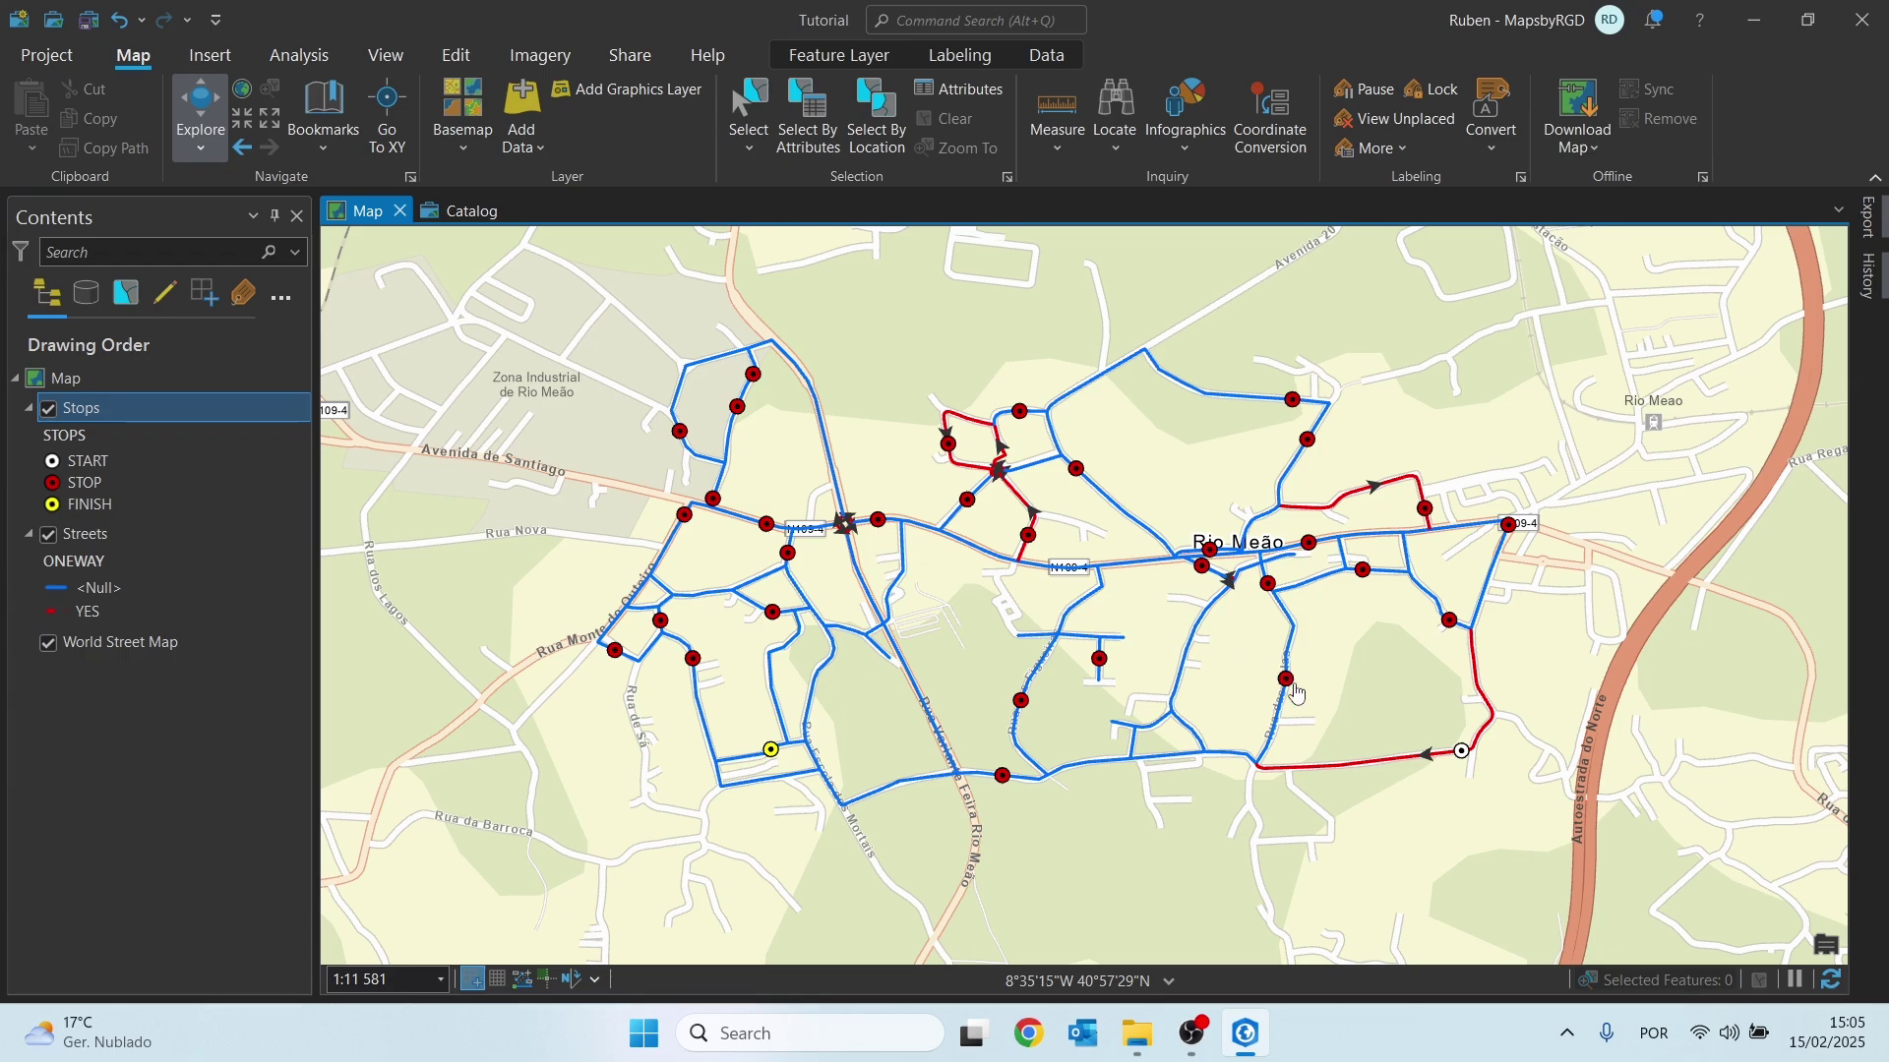
Examine the direction arrows of the one-way streets and the two roundabouts in the Streets layer around Rio Meão
scroll(1357, 769, up, 1)
scroll(1357, 769, up, 1)
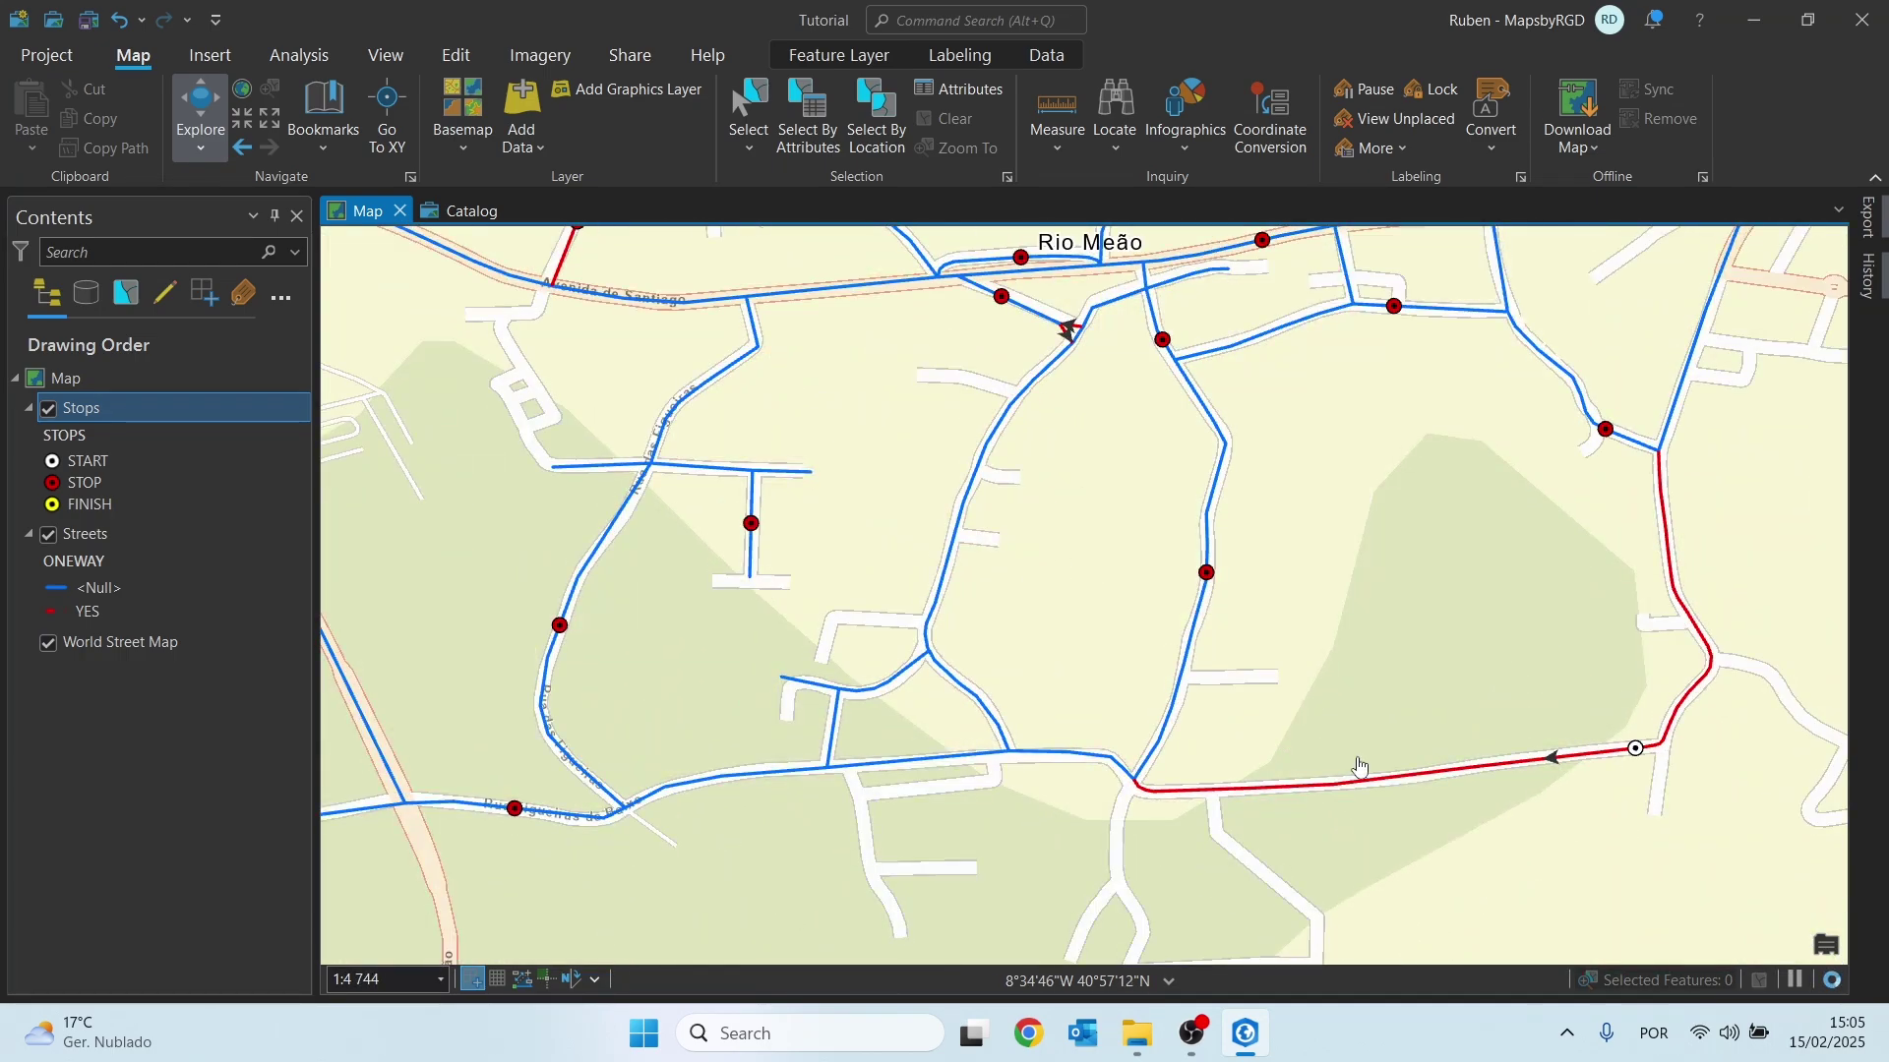
drag(1365, 549, 1397, 878)
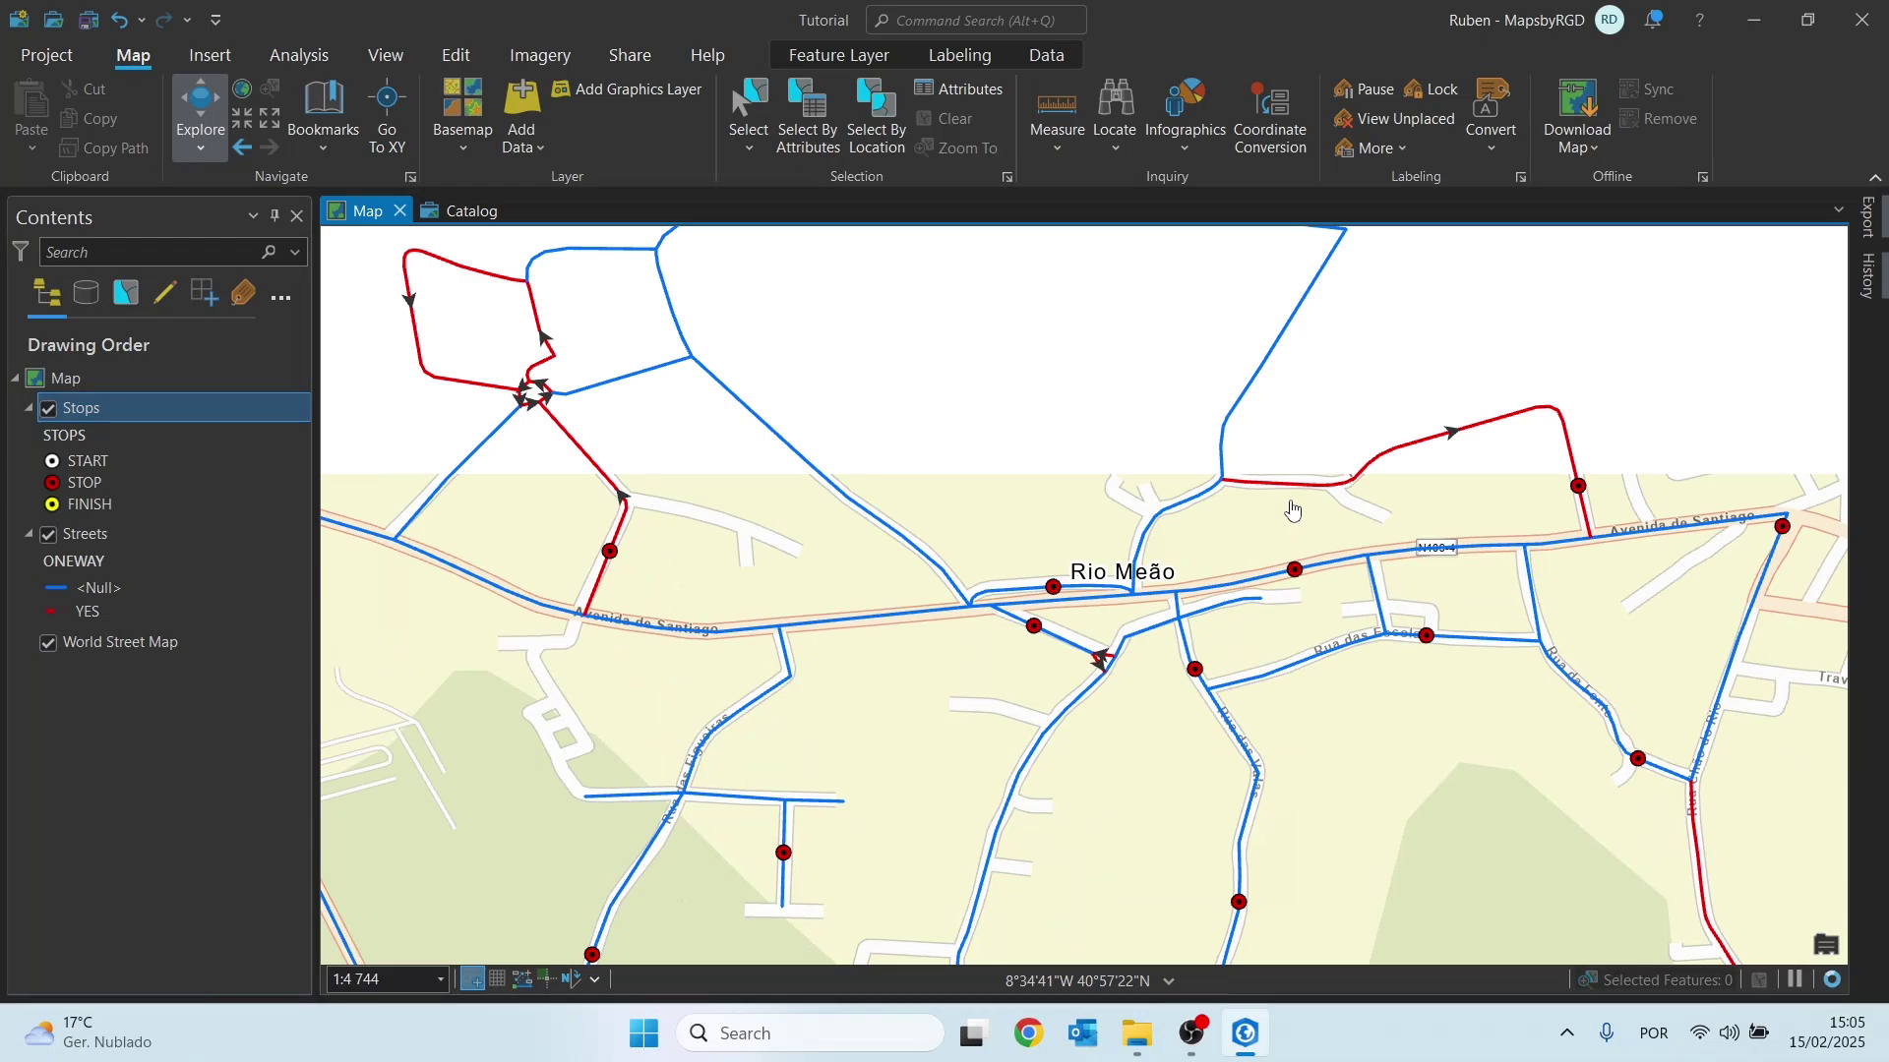
drag(704, 615, 1097, 706)
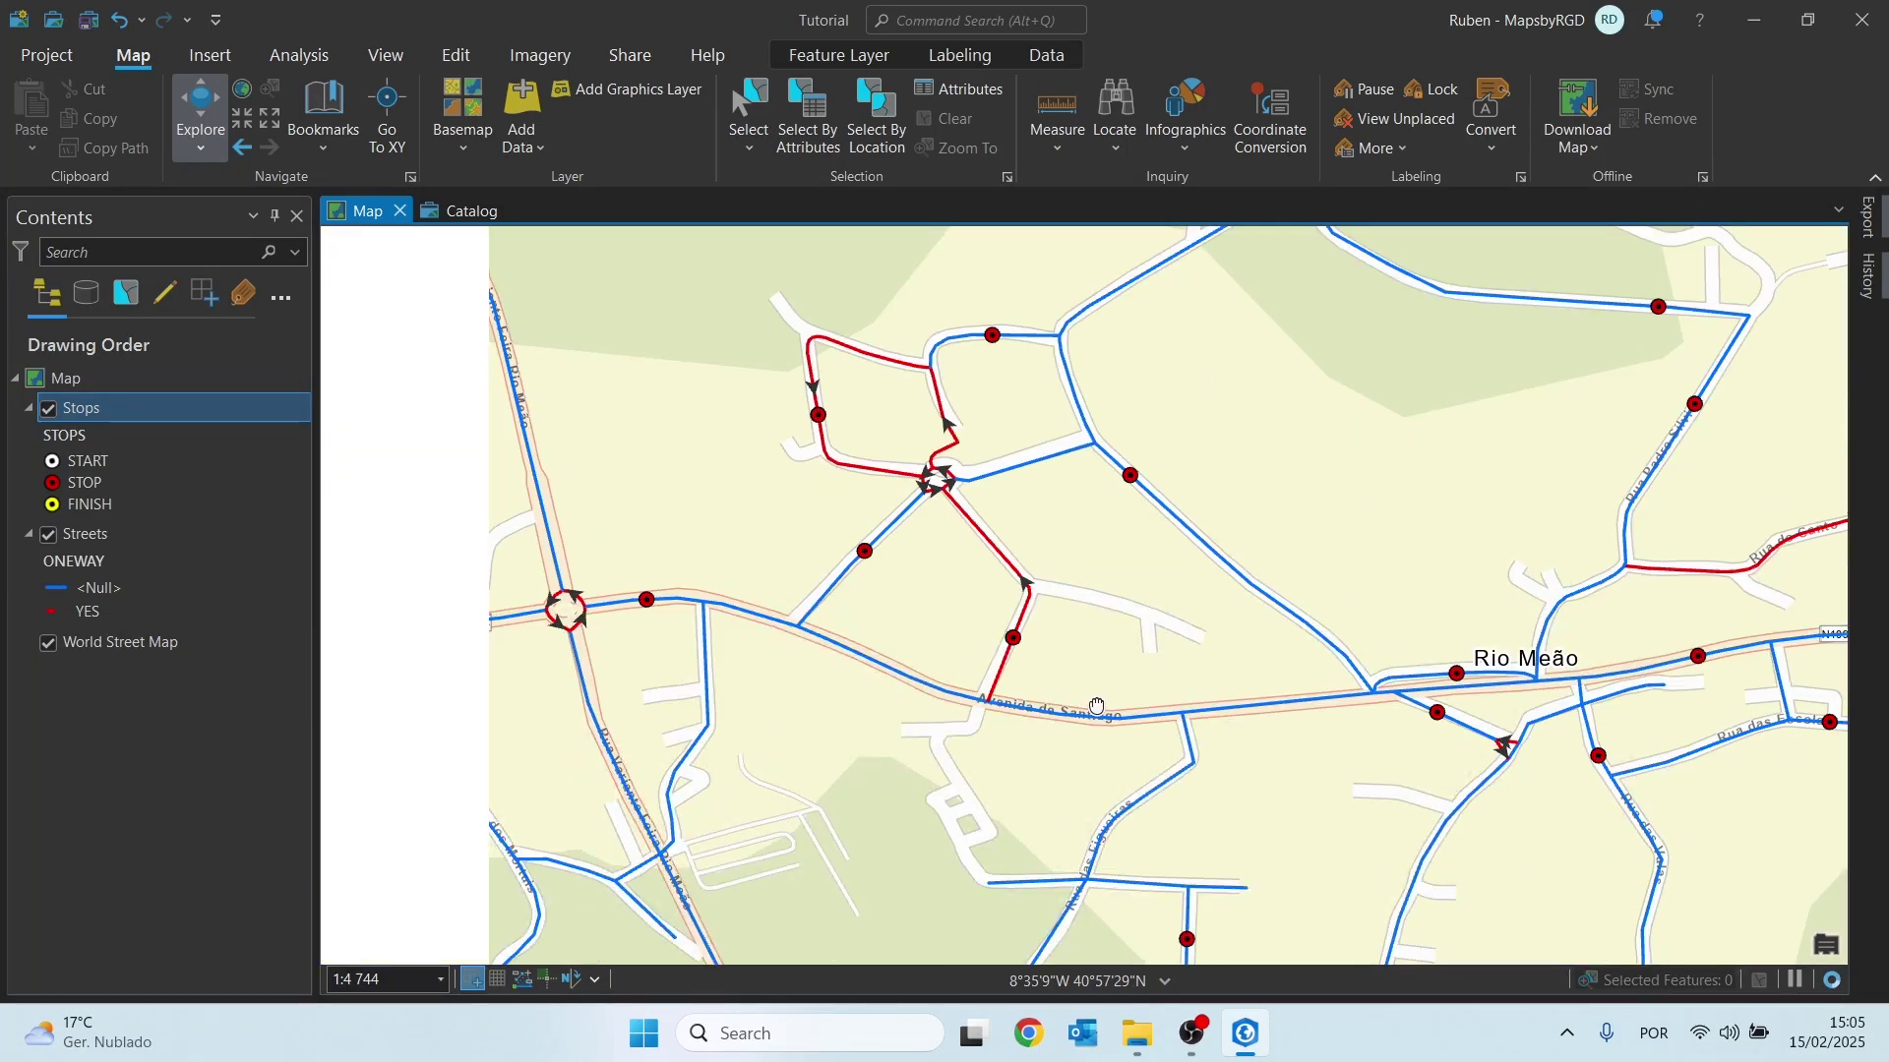
scroll(930, 464, up, 4)
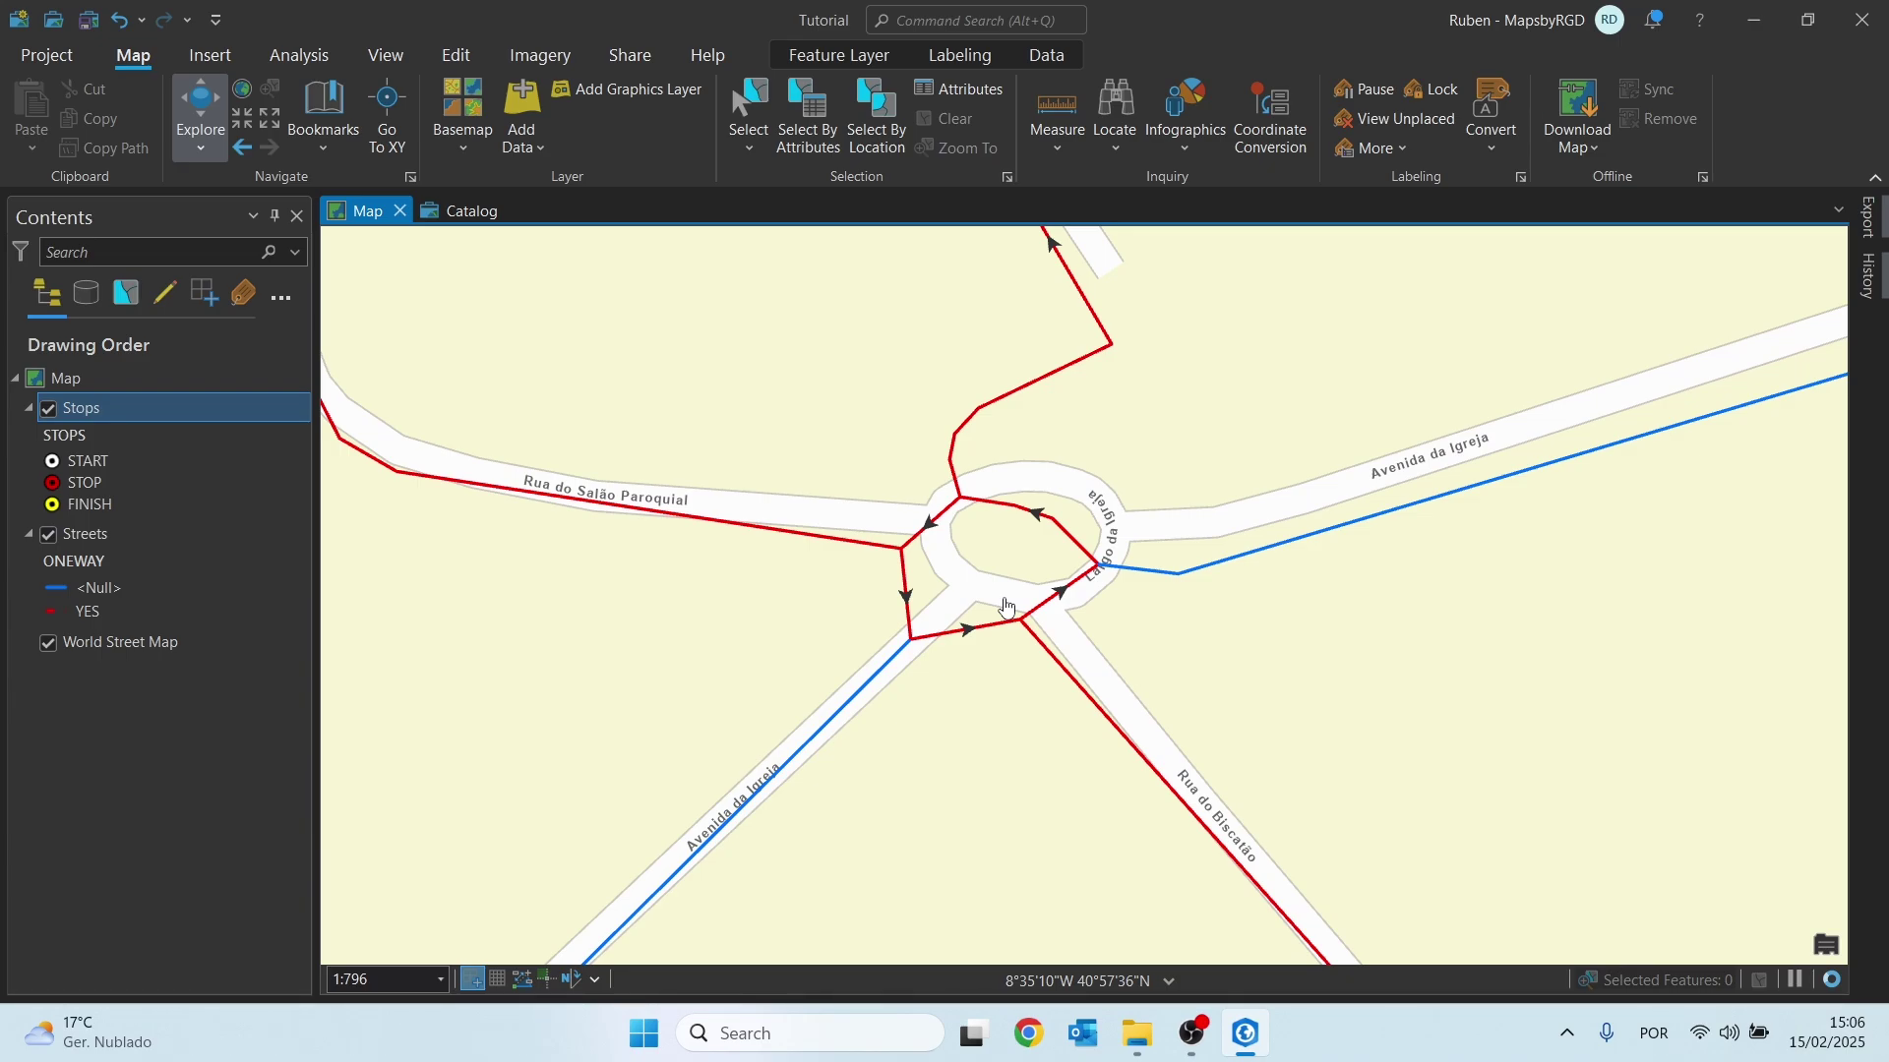
scroll(1005, 607, down, 3)
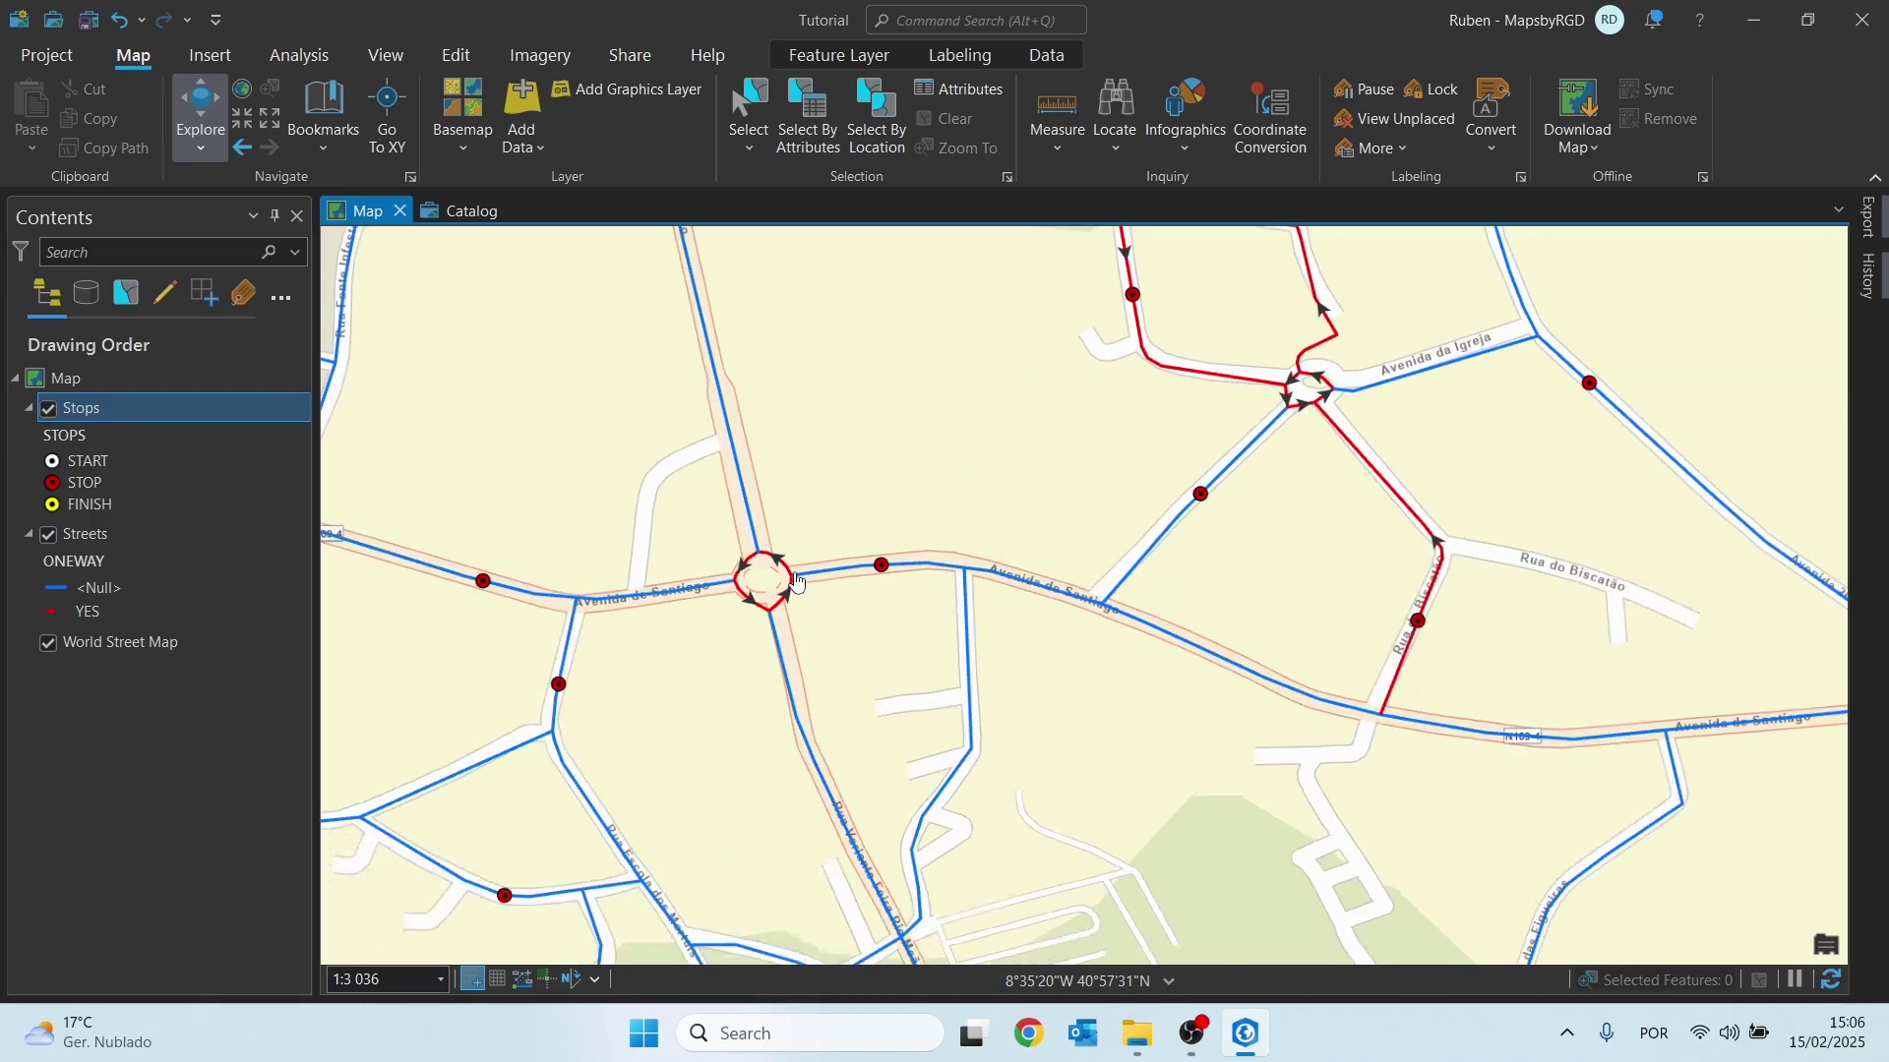
scroll(796, 580, down, 1)
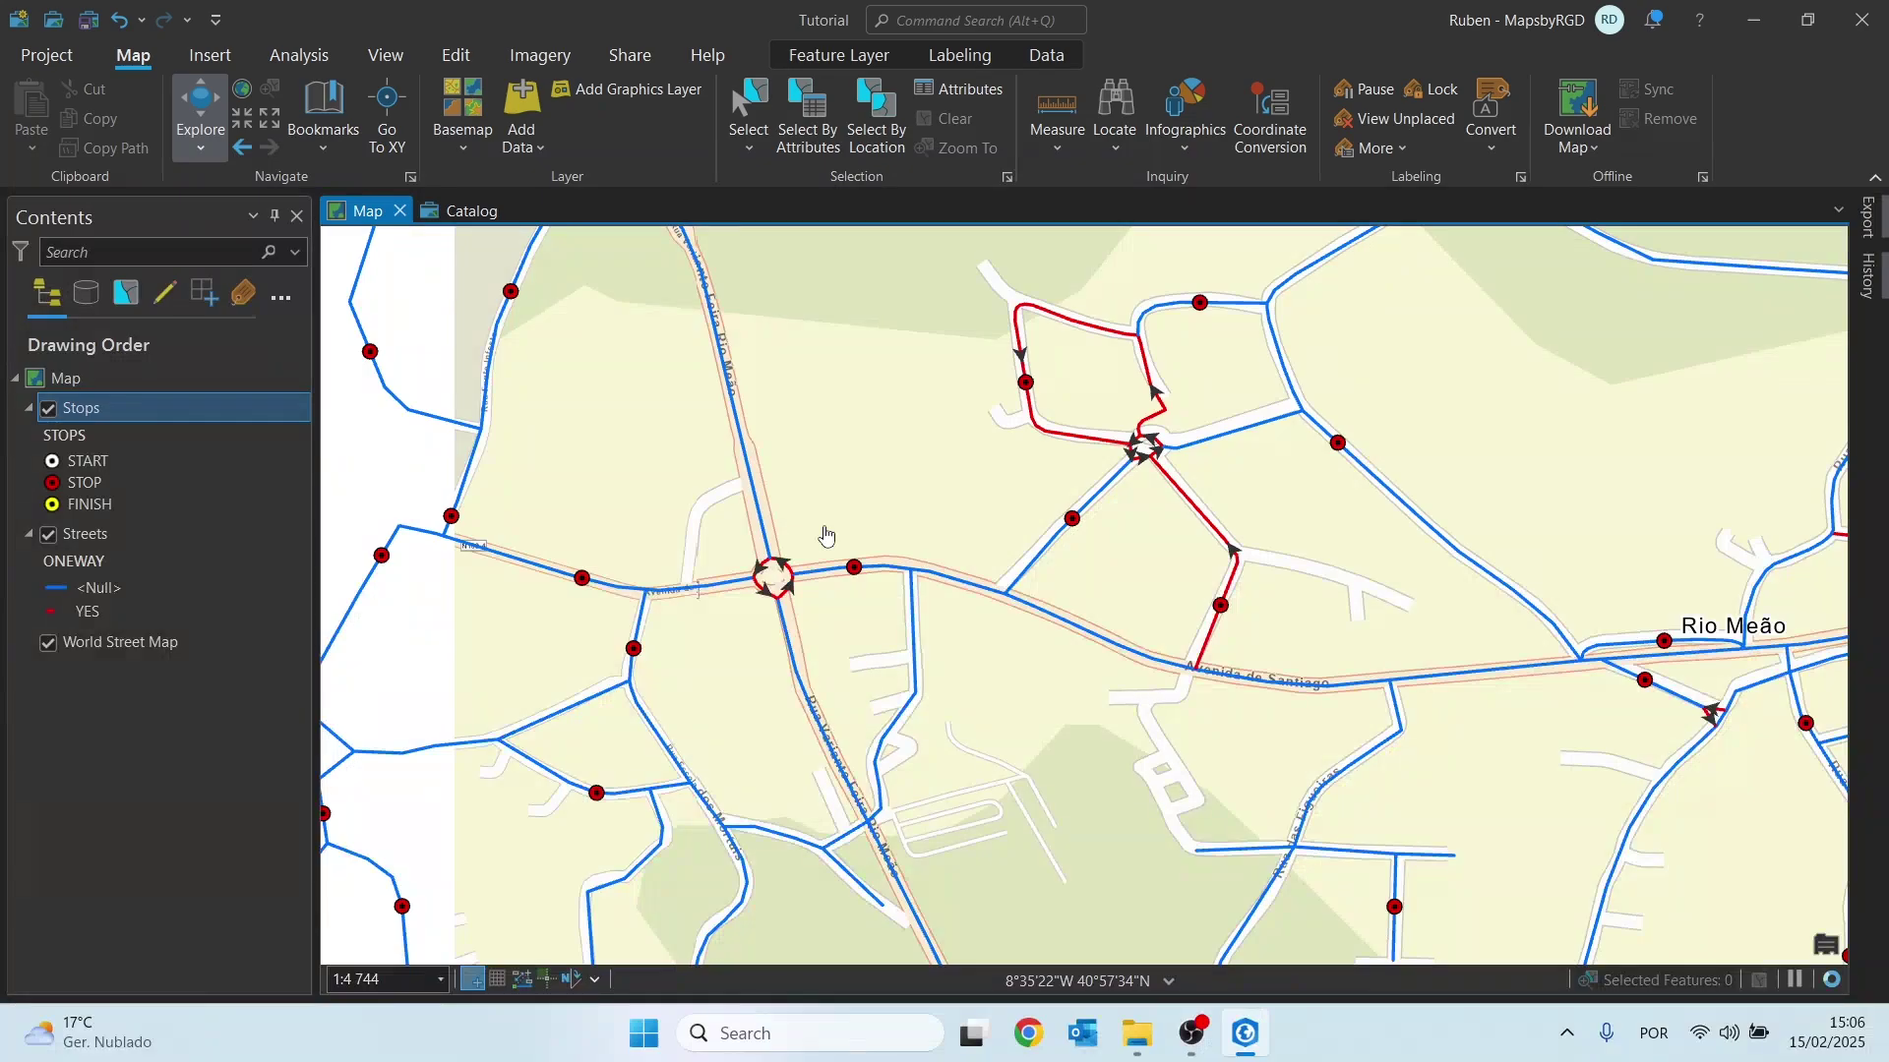
scroll(825, 534, down, 2)
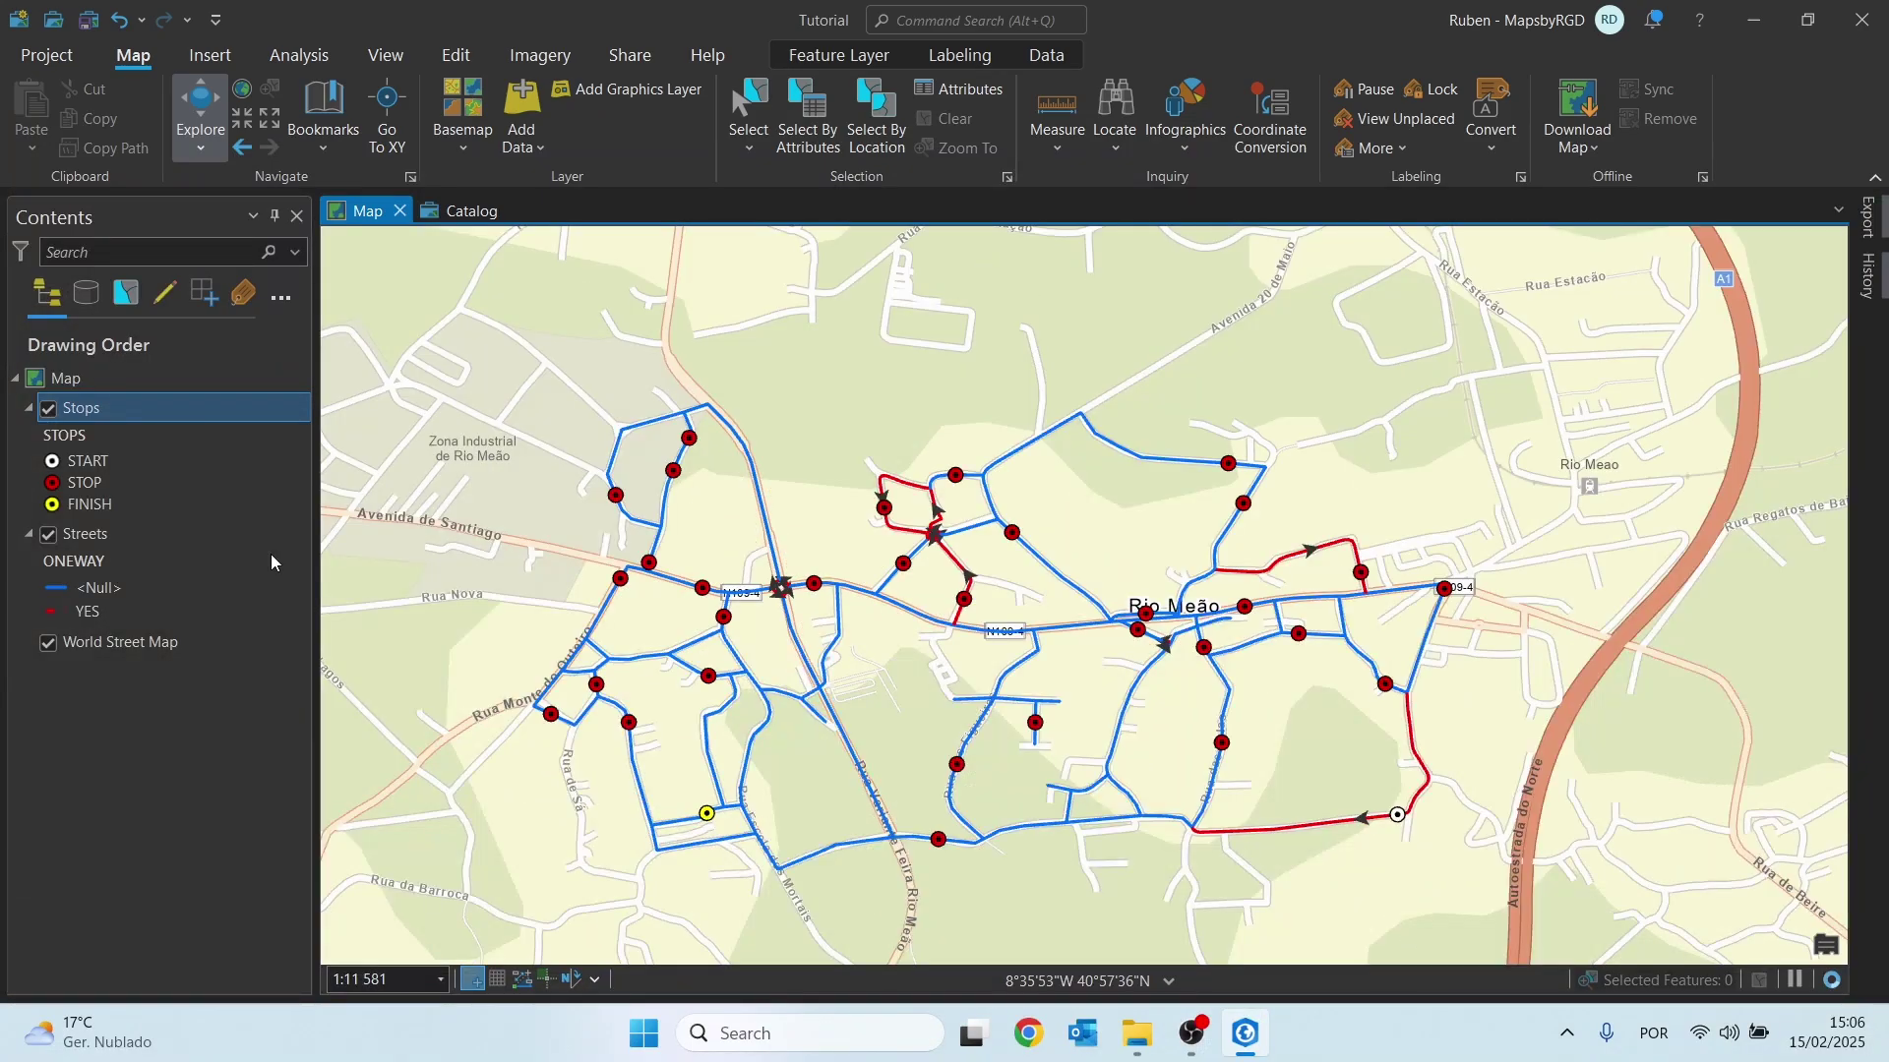
Open the Streets attribute table and review the ONEWAY and SPEED values through to the last record
click(124, 533)
right_click(124, 534)
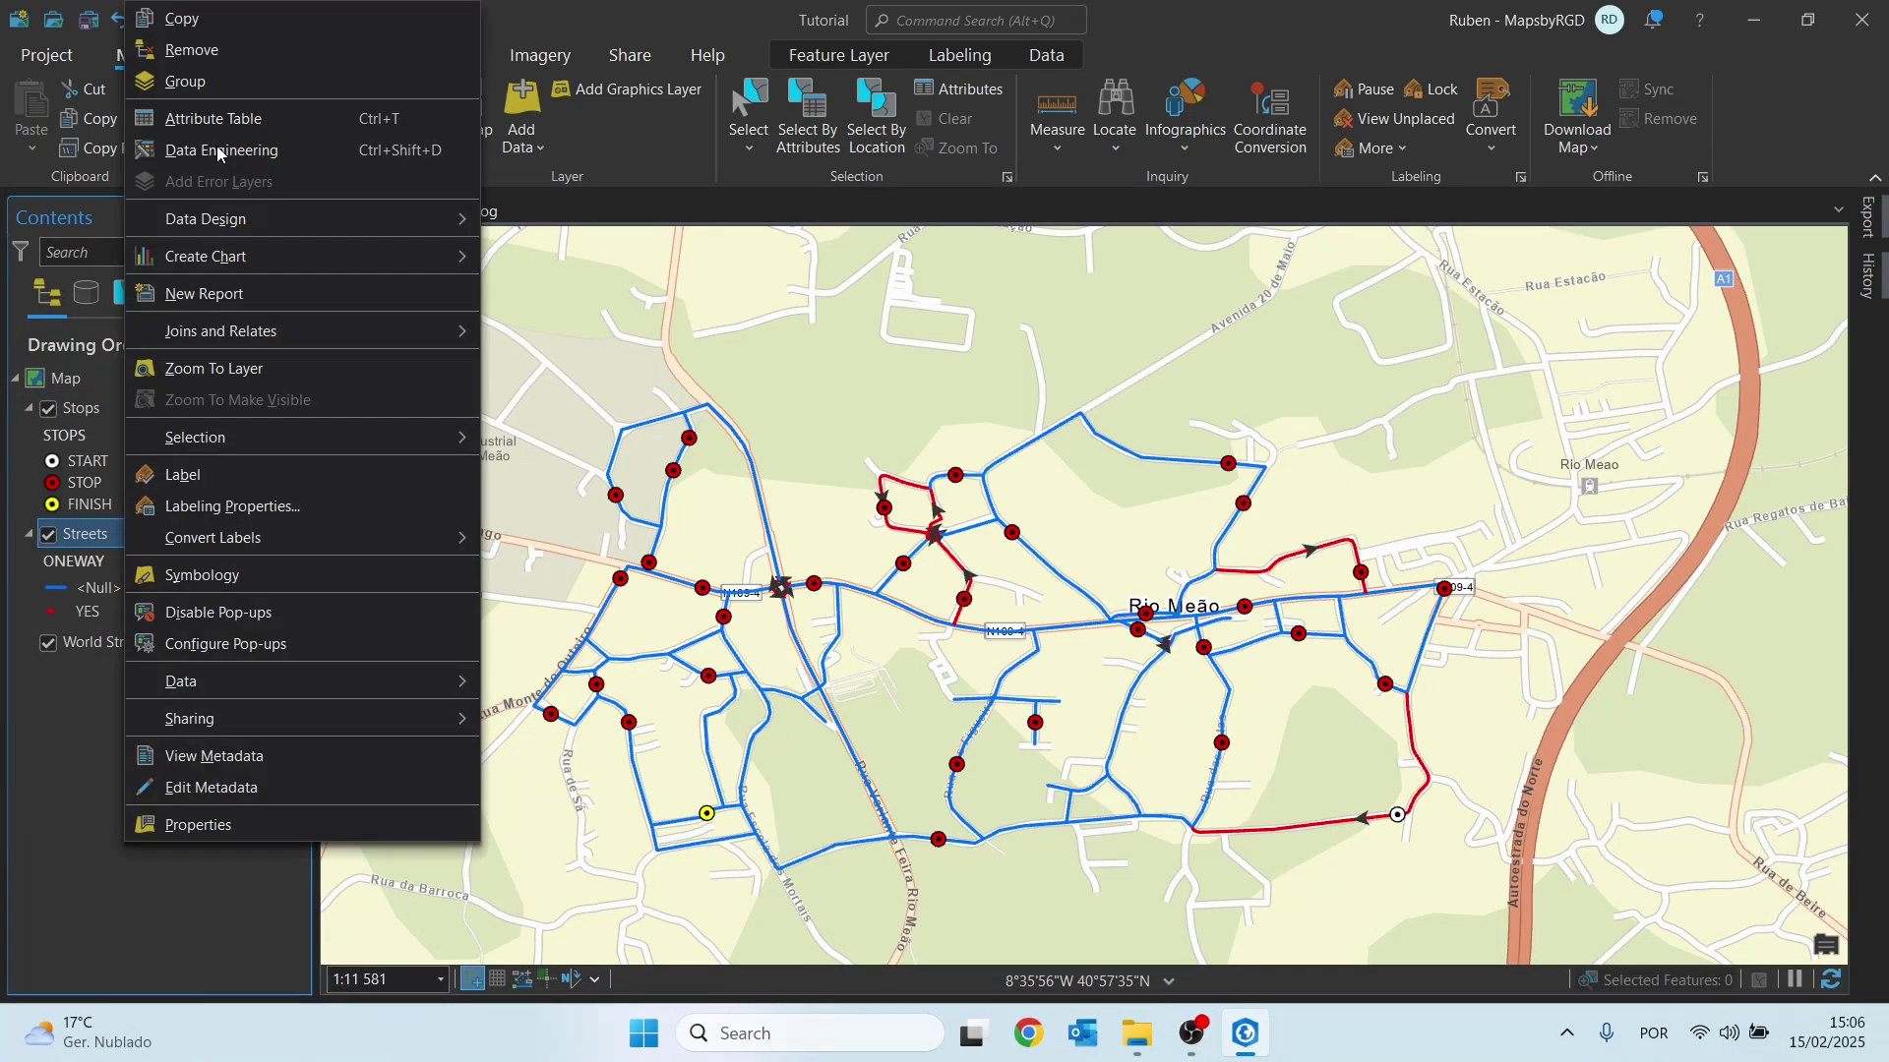
click(212, 120)
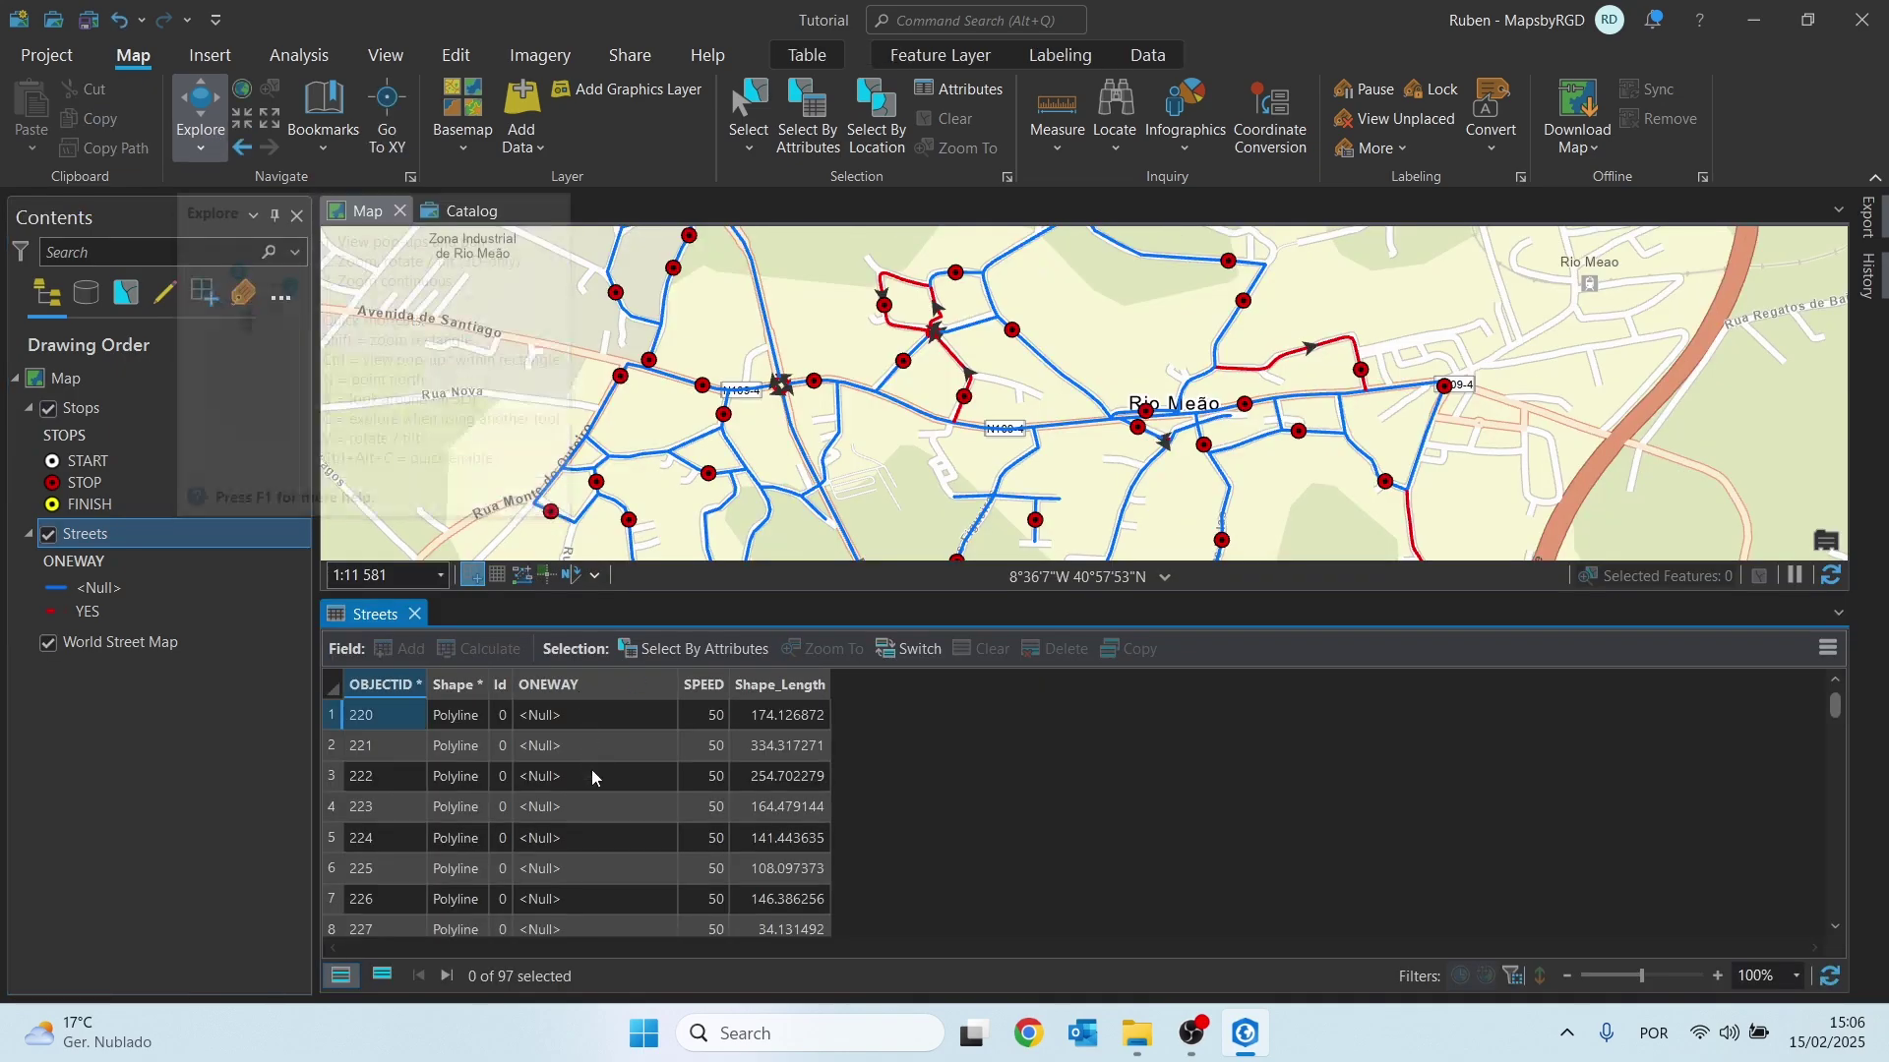
scroll(581, 728, down, 3)
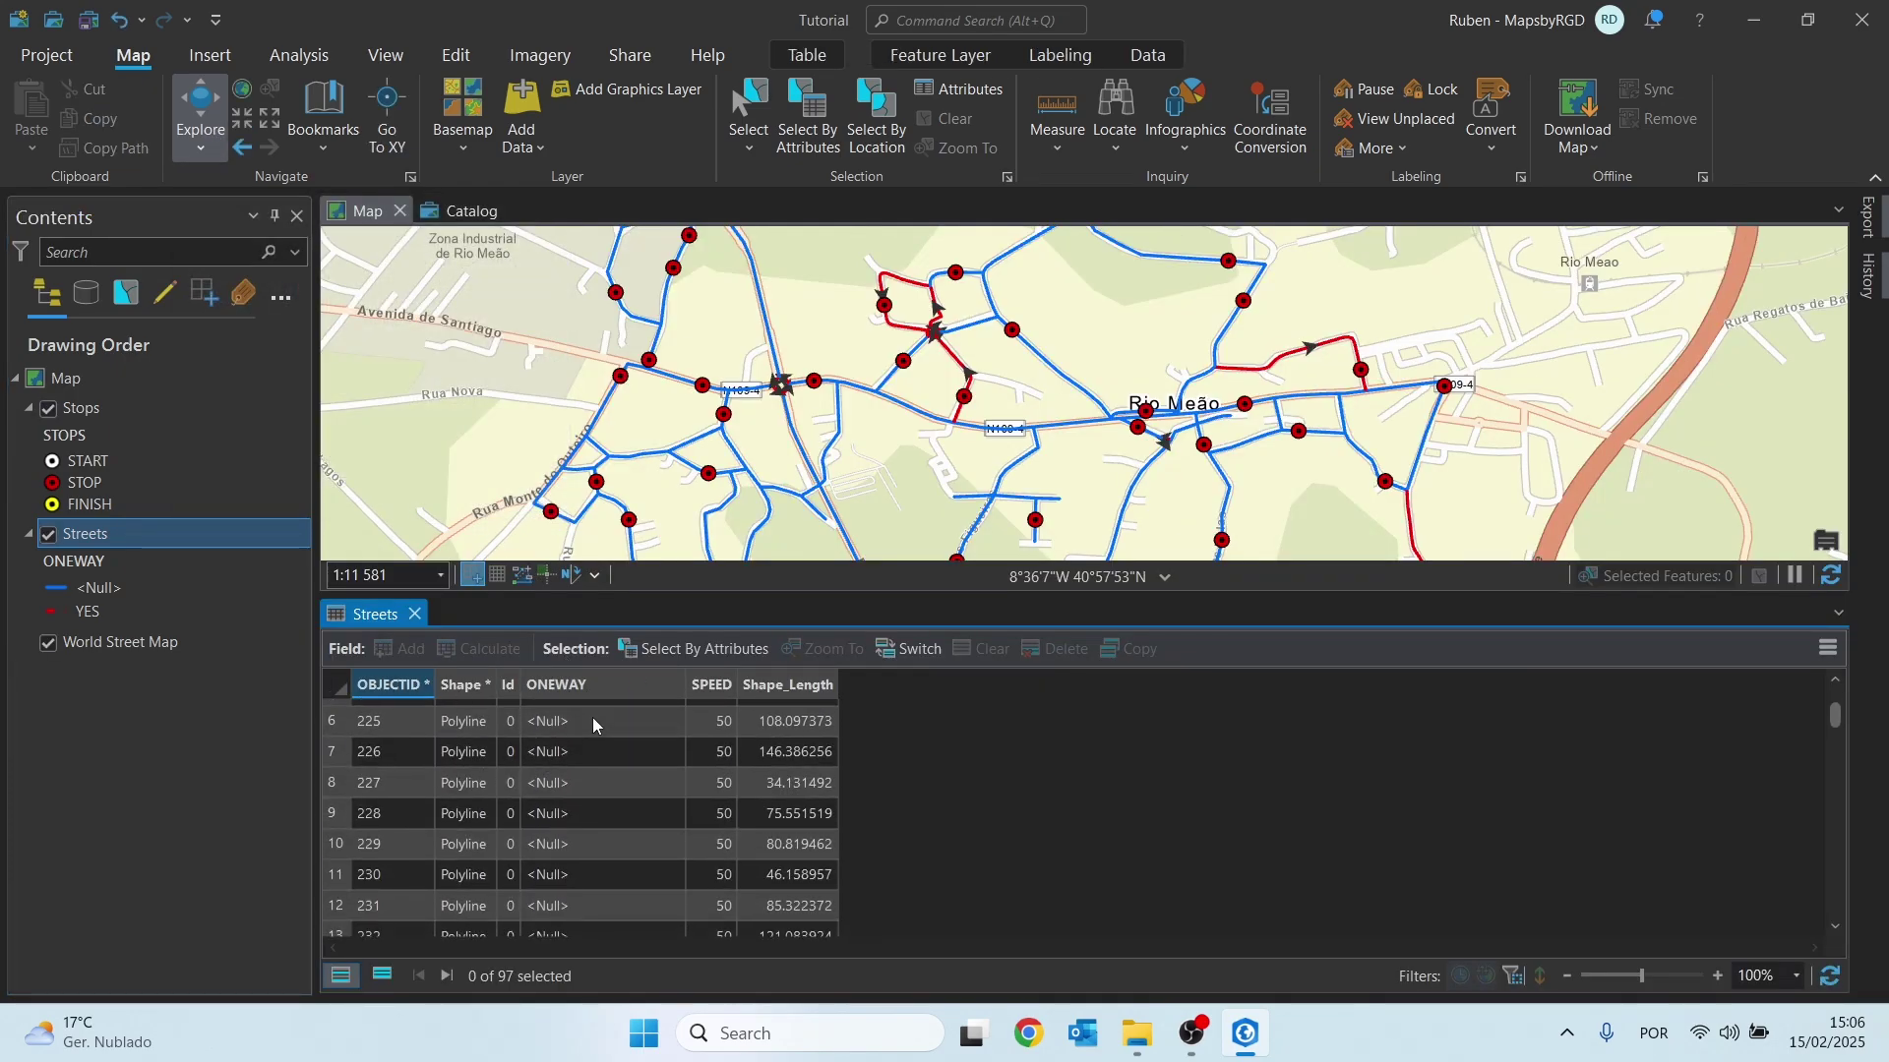
scroll(564, 730, down, 14)
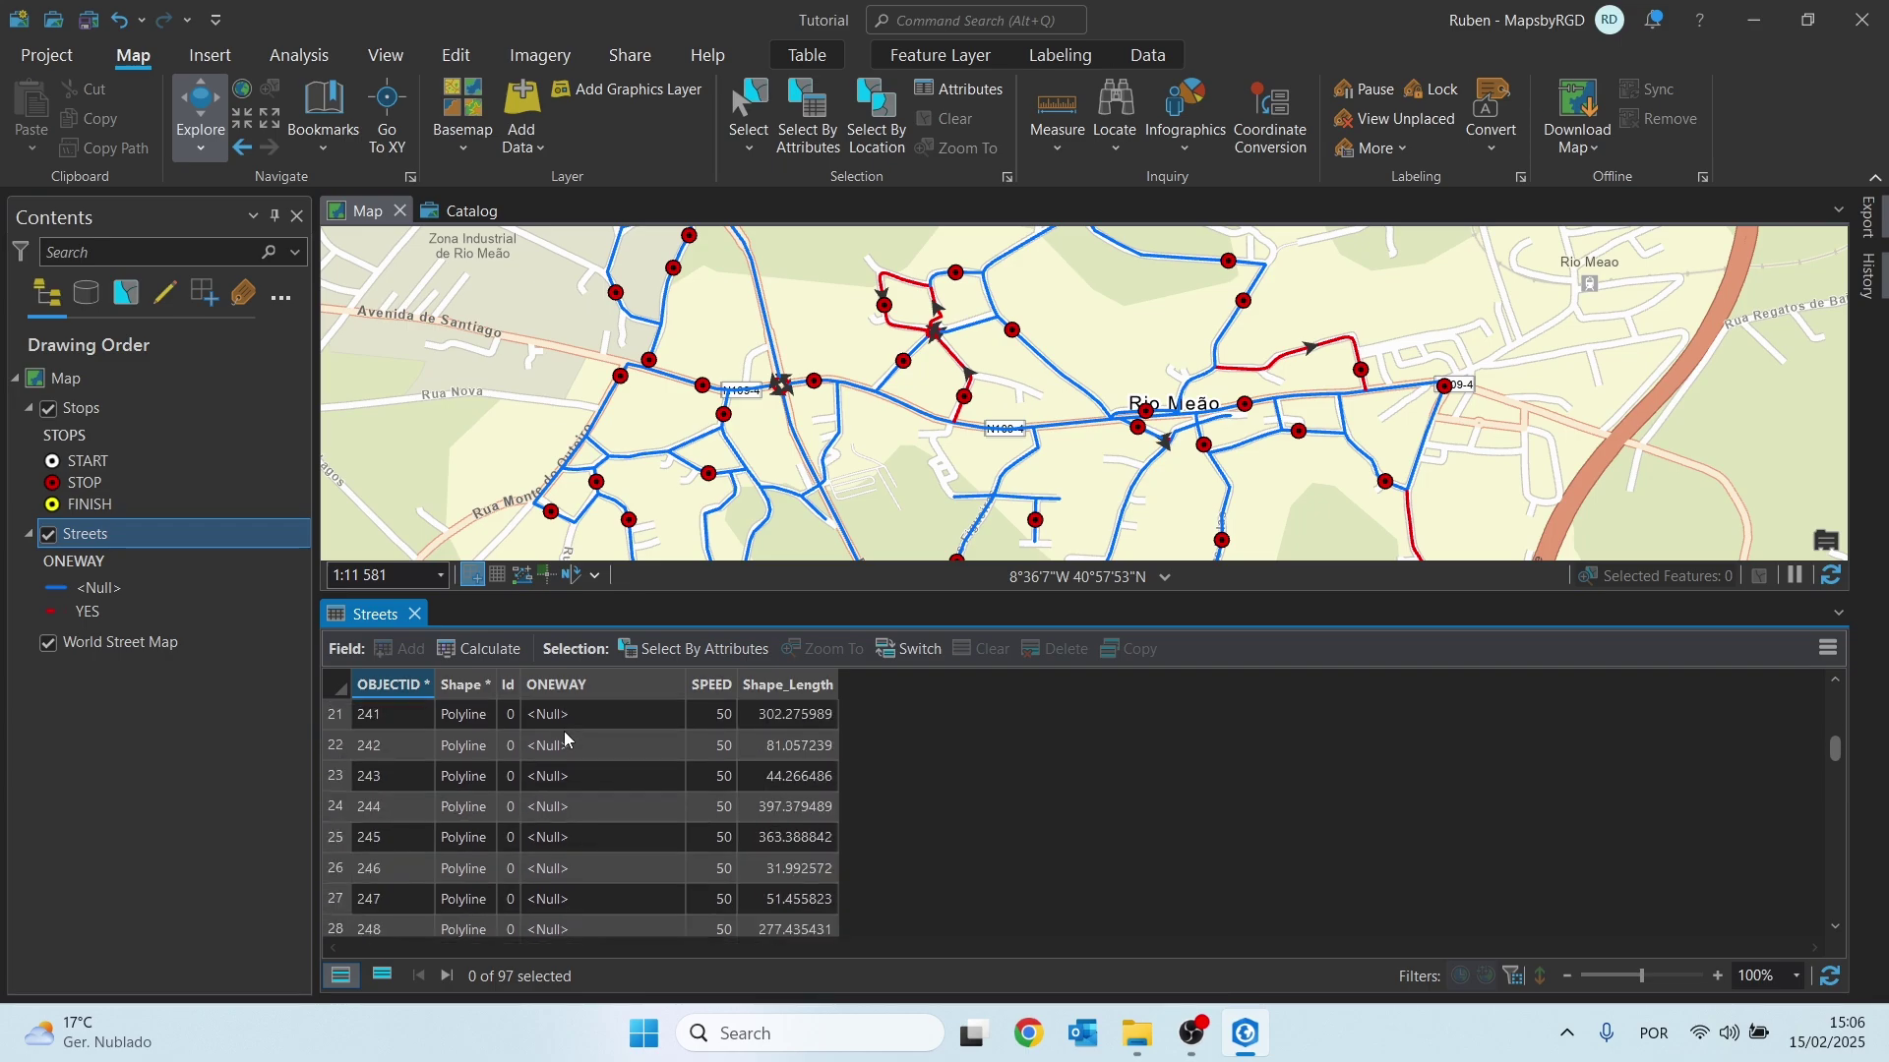
scroll(574, 826, down, 14)
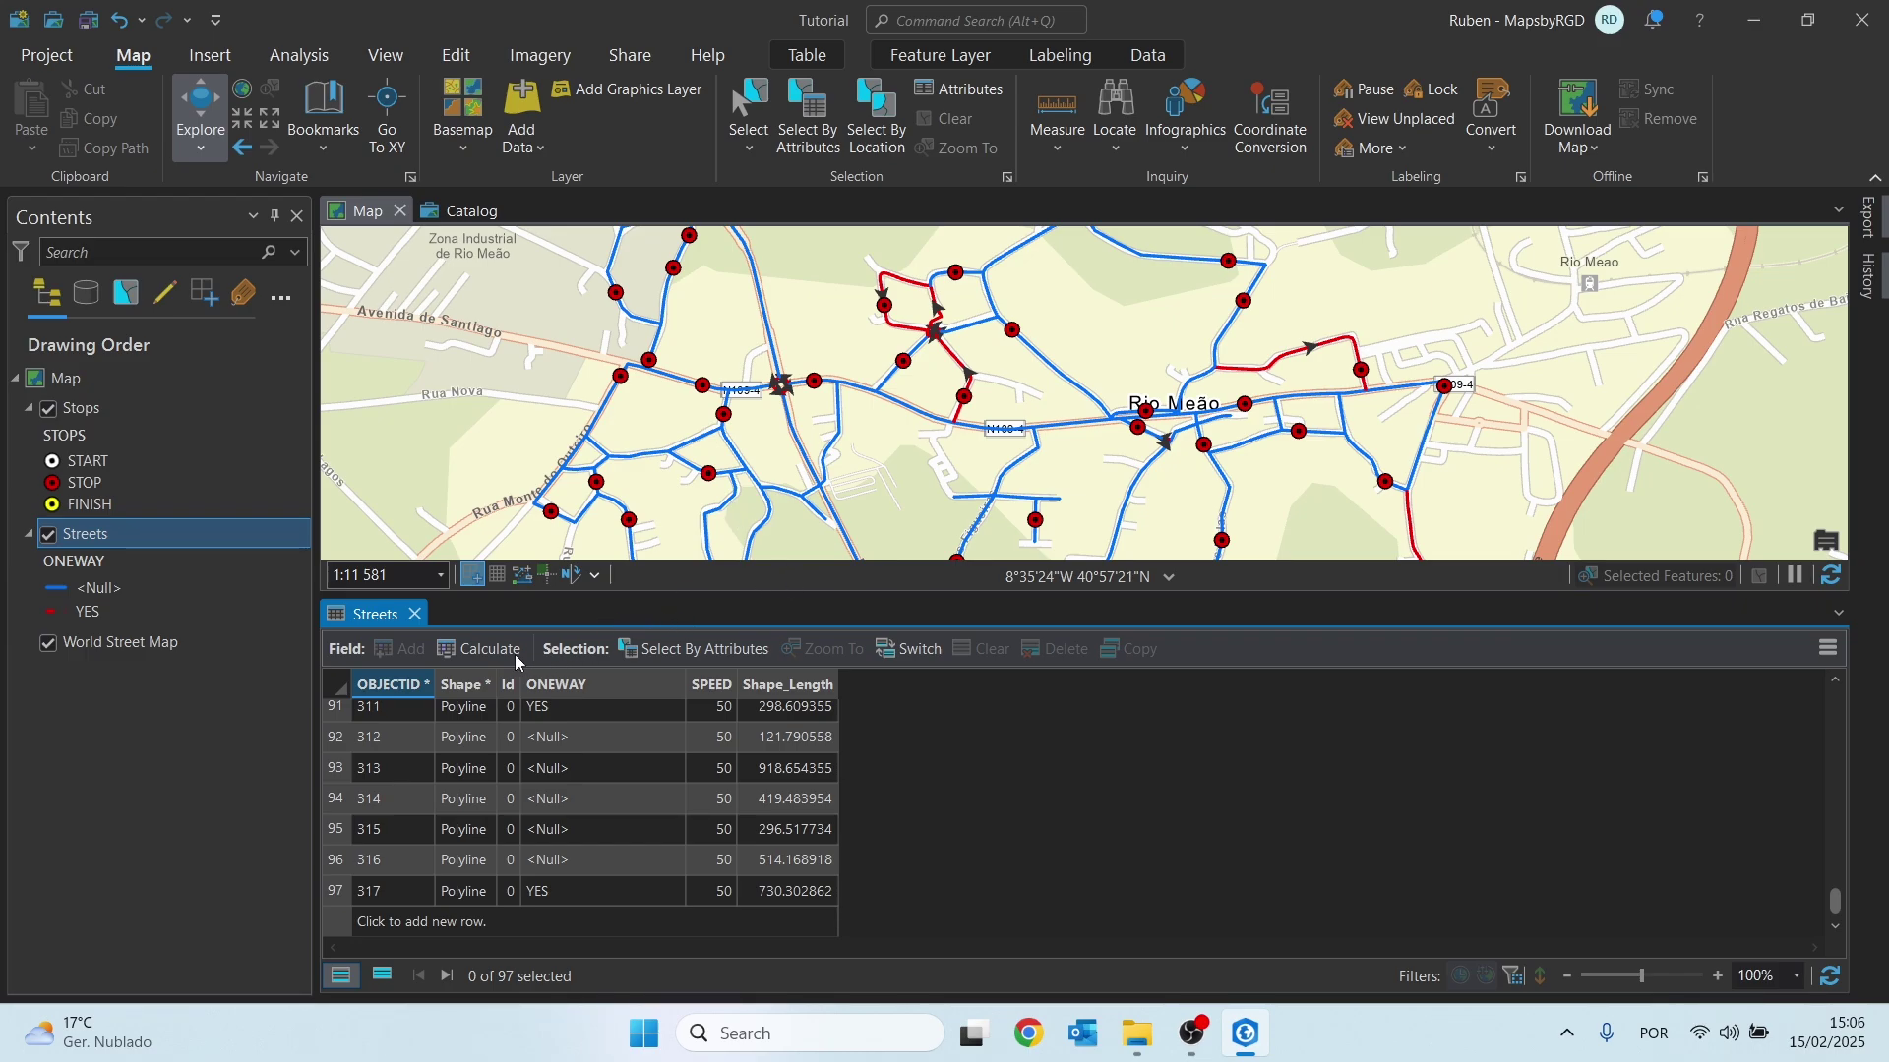
Save the pending edits and add a field named MINUTES with data type Double to the Streets layer
click(457, 54)
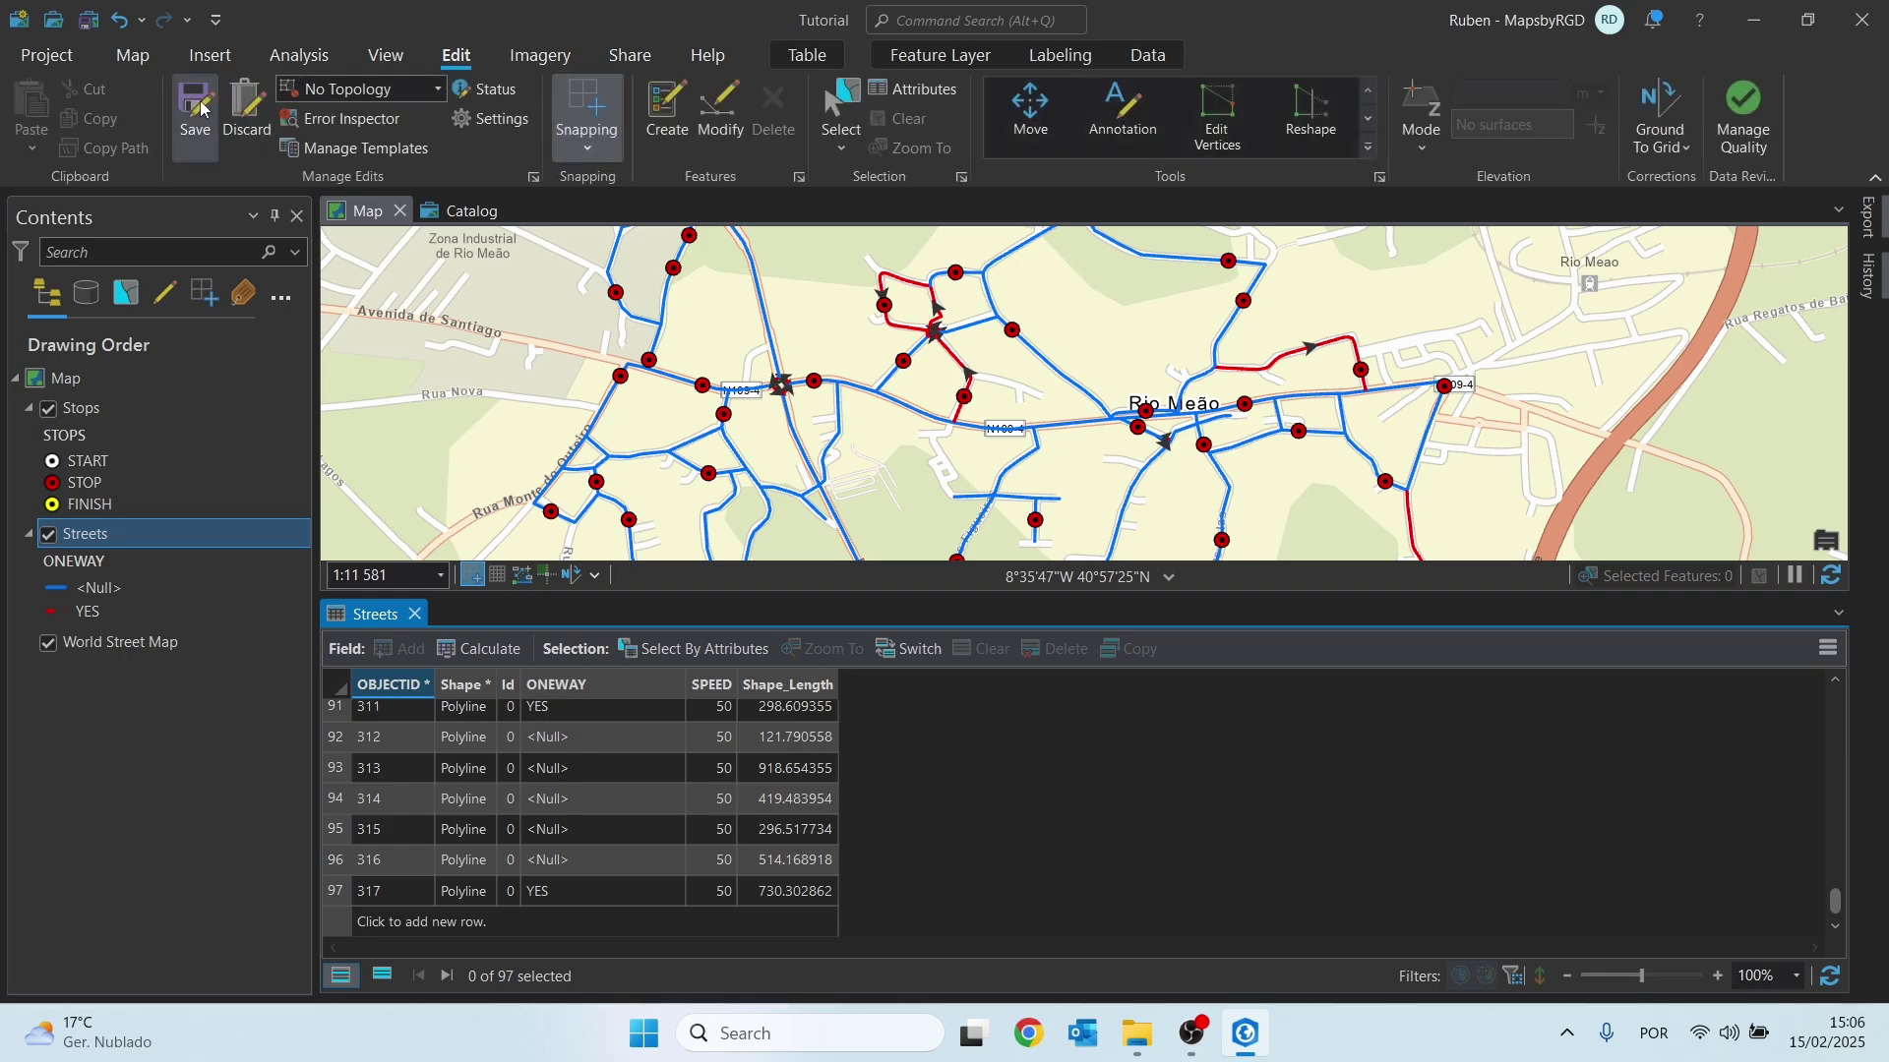
click(197, 106)
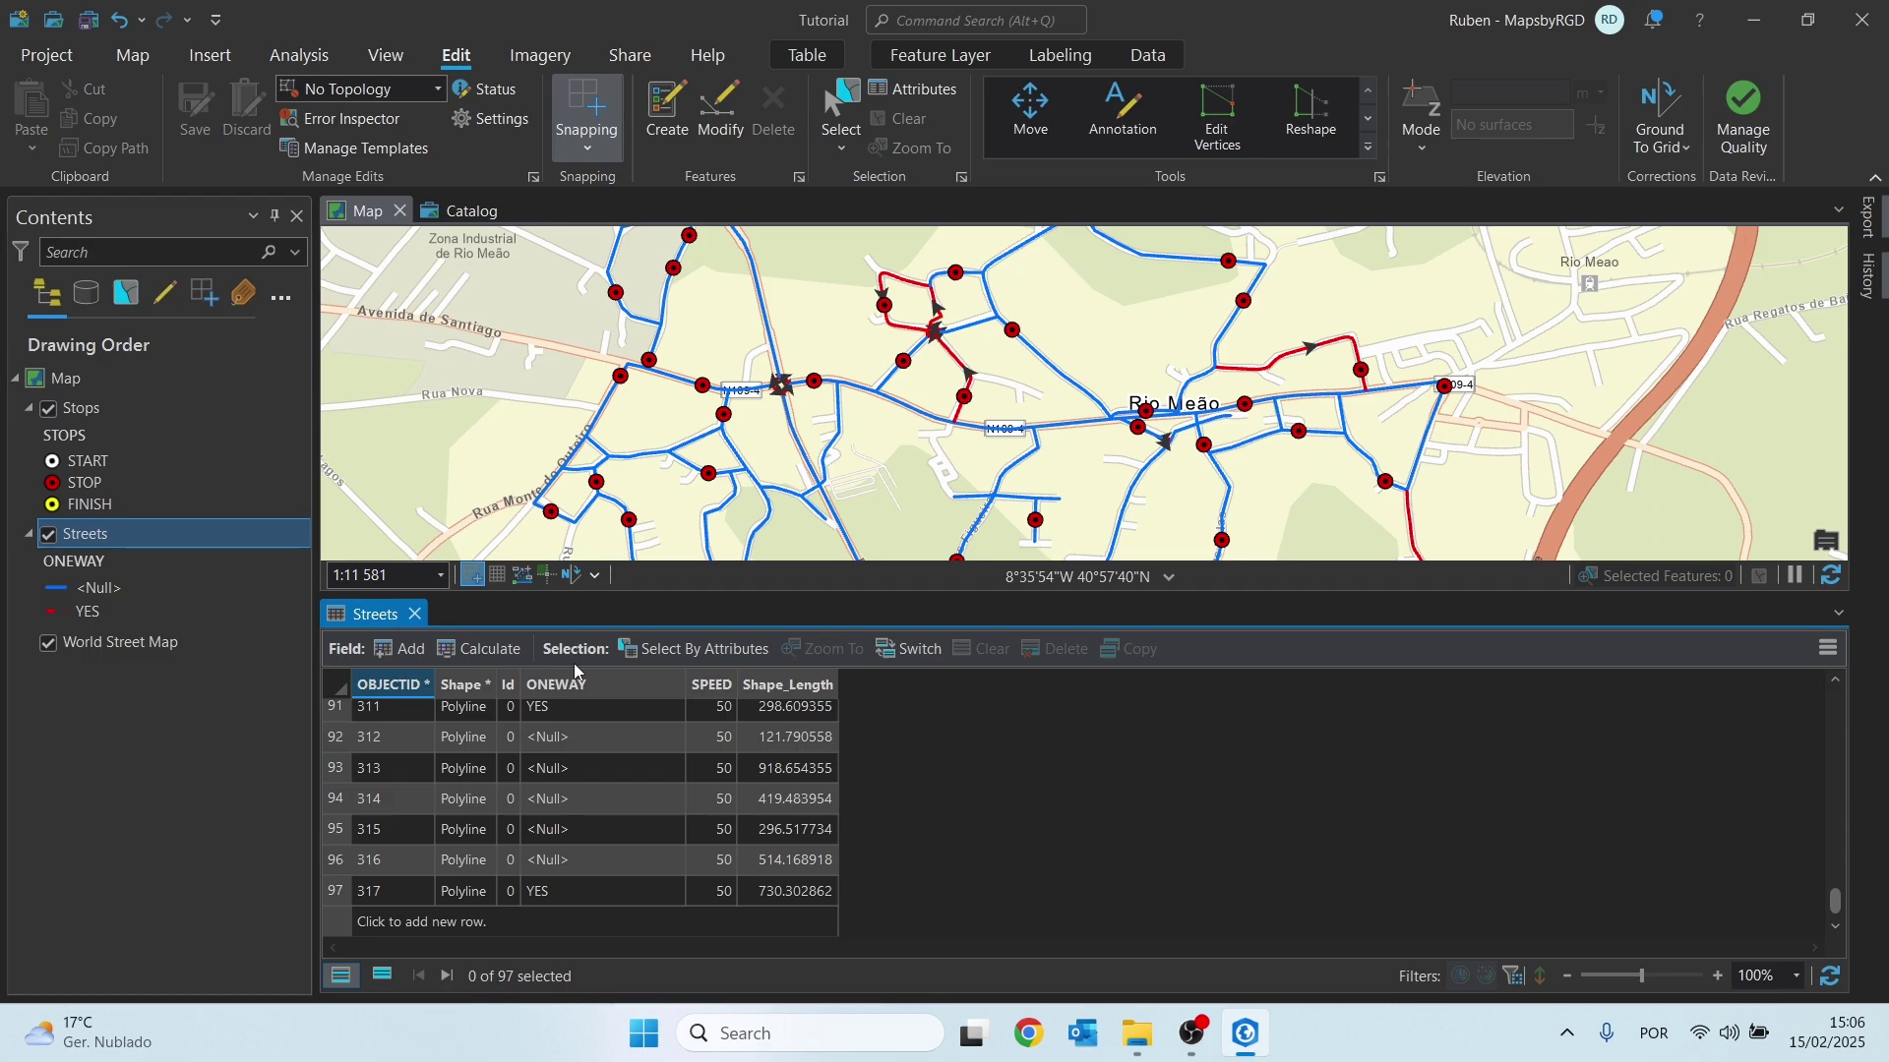
click(405, 653)
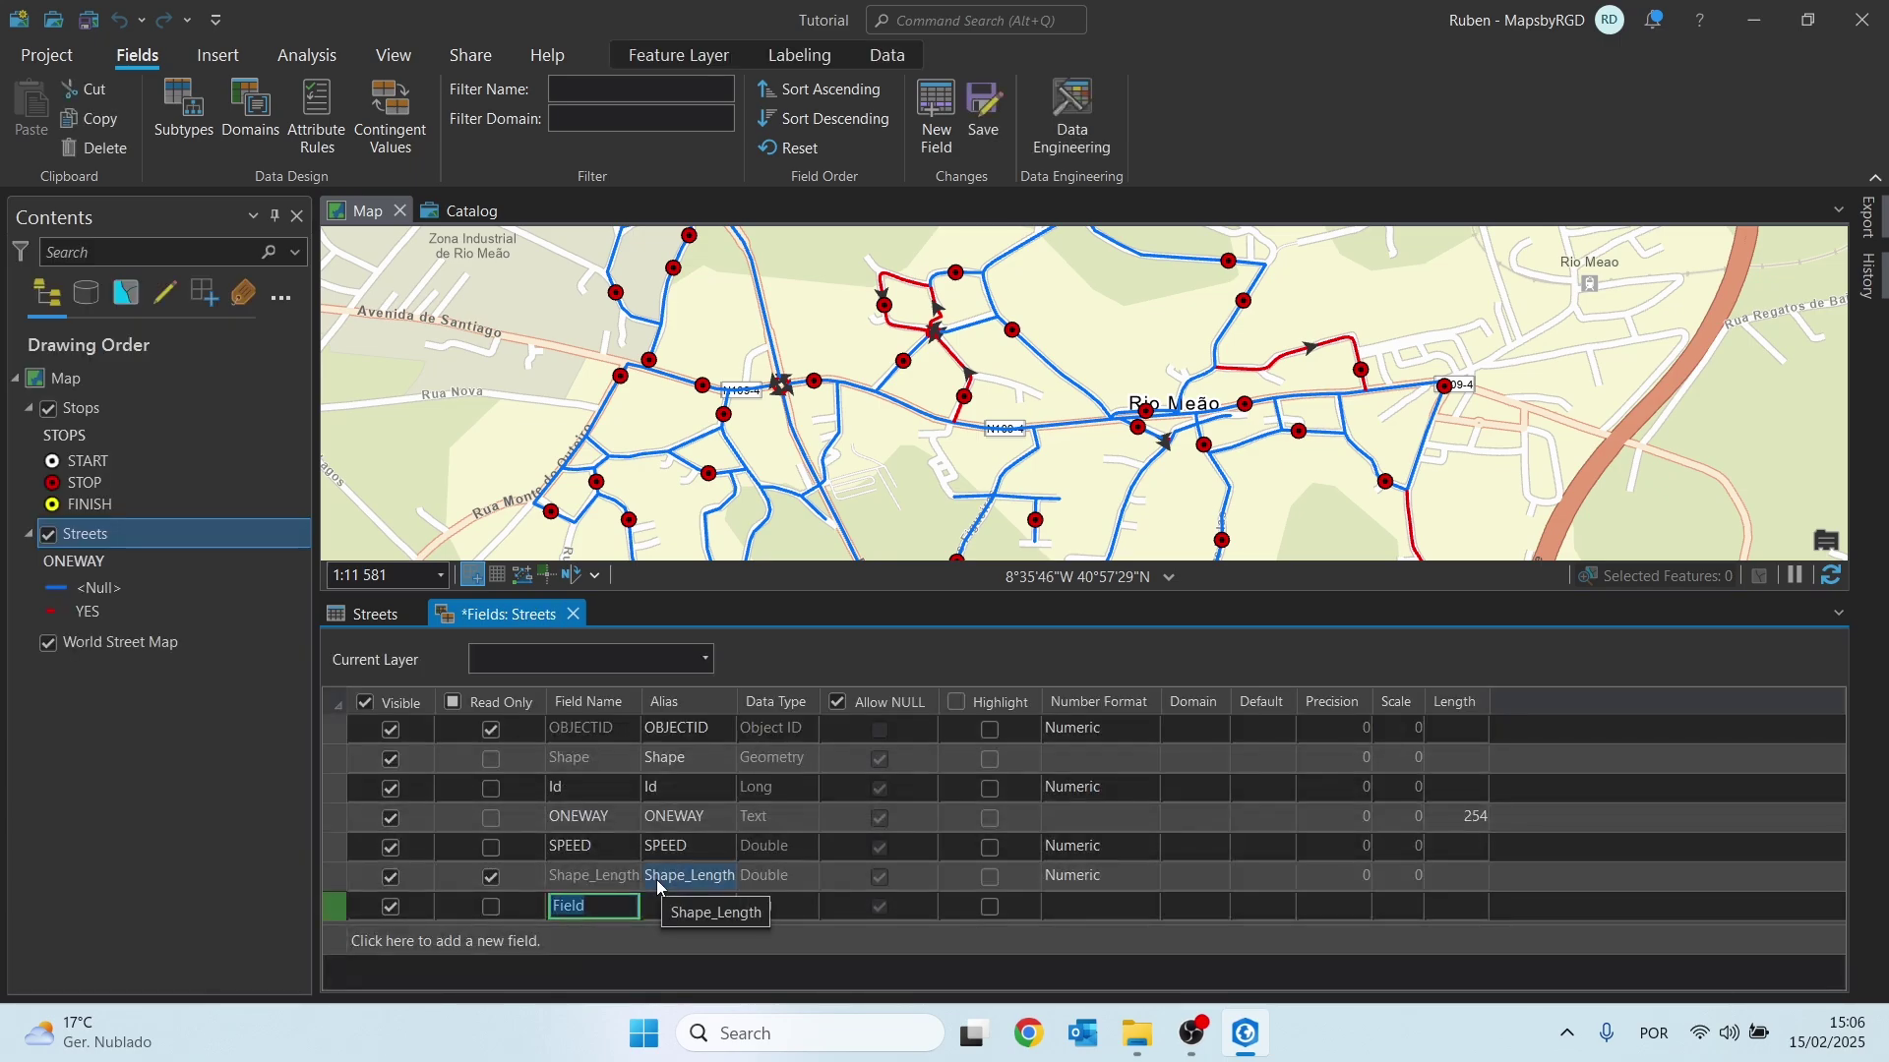
text(MINUTES)
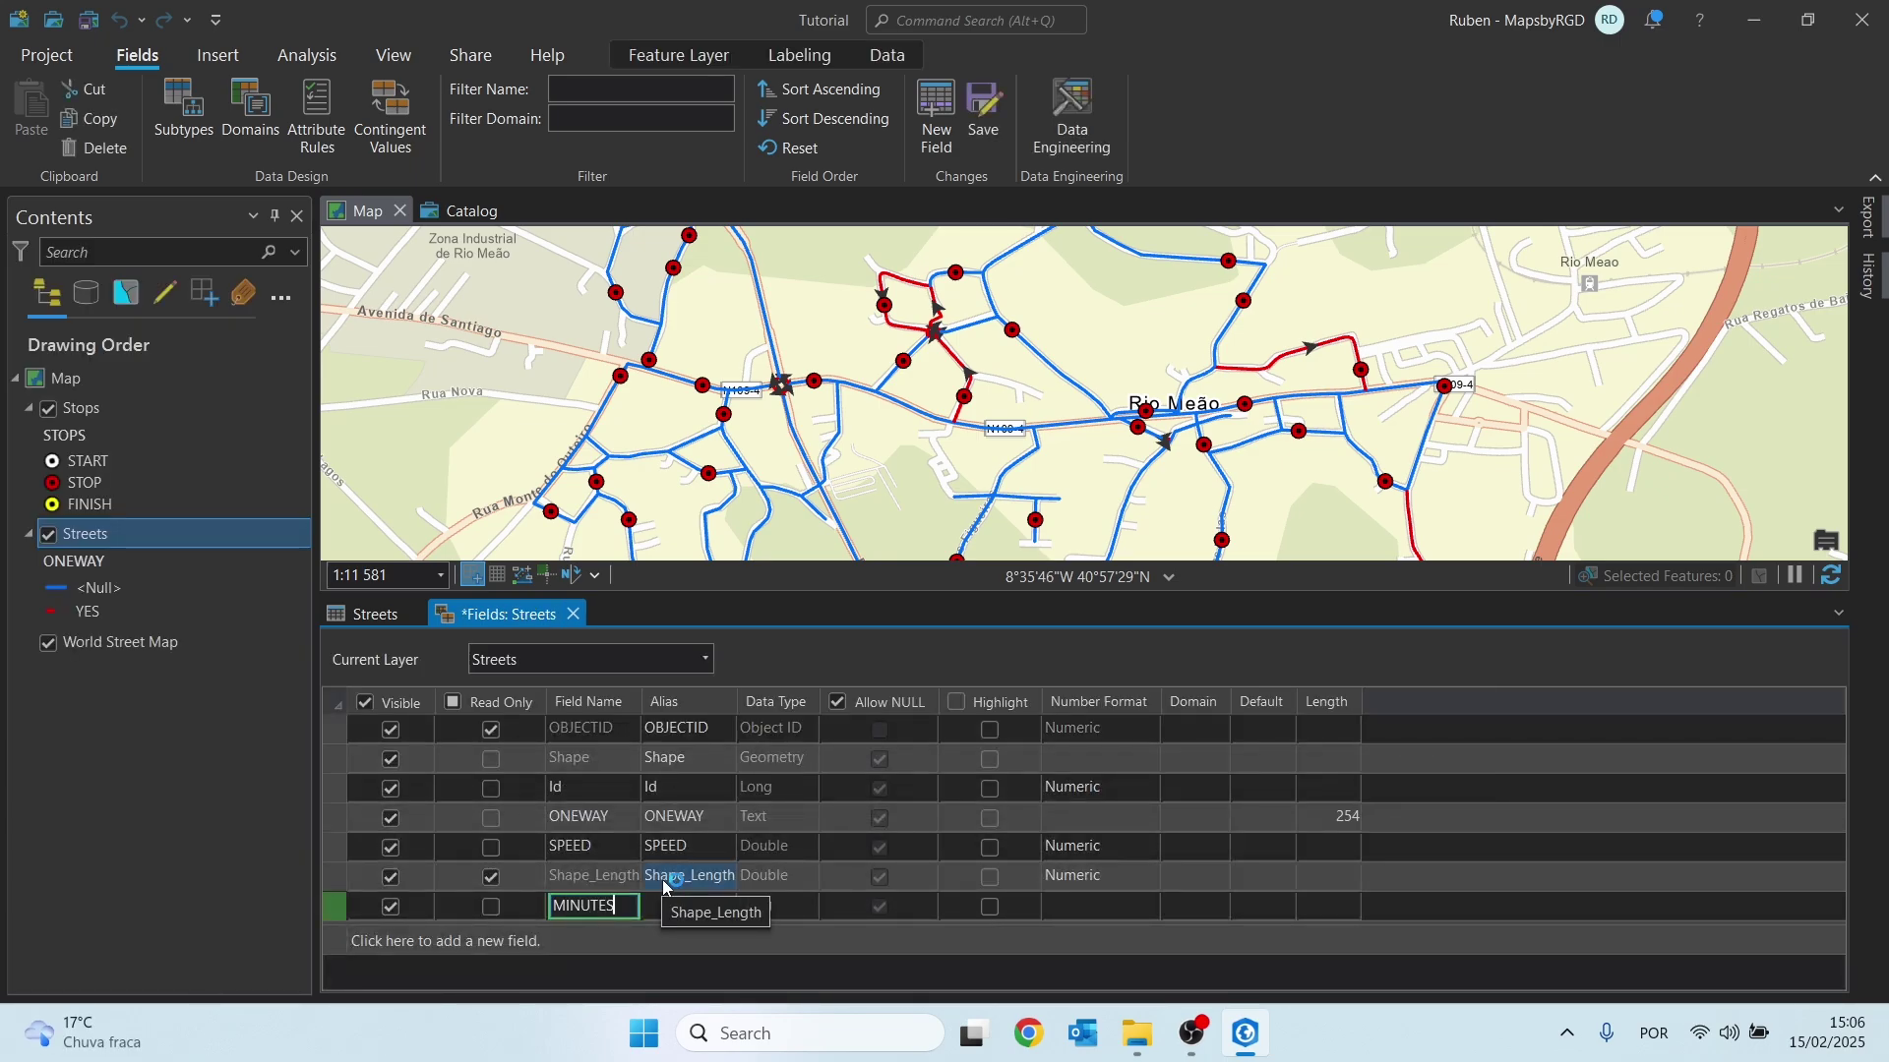
click(777, 906)
click(808, 906)
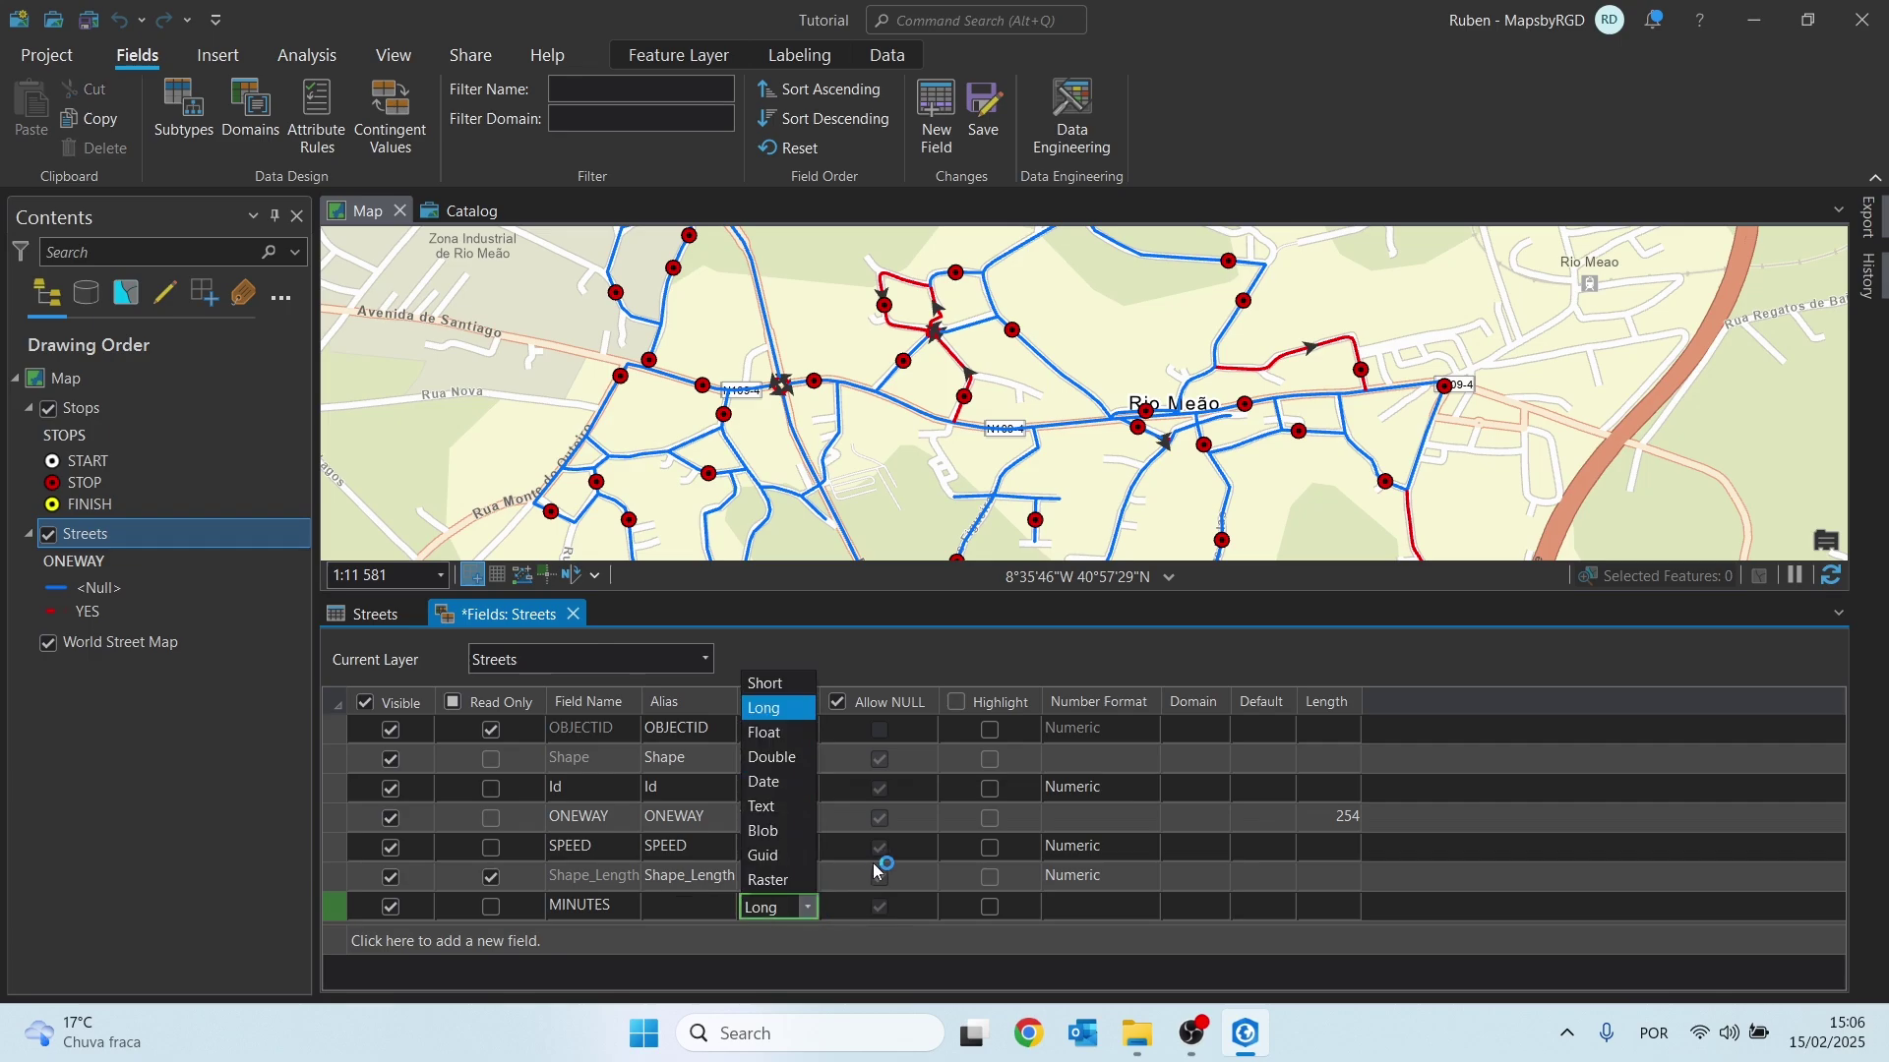
click(773, 759)
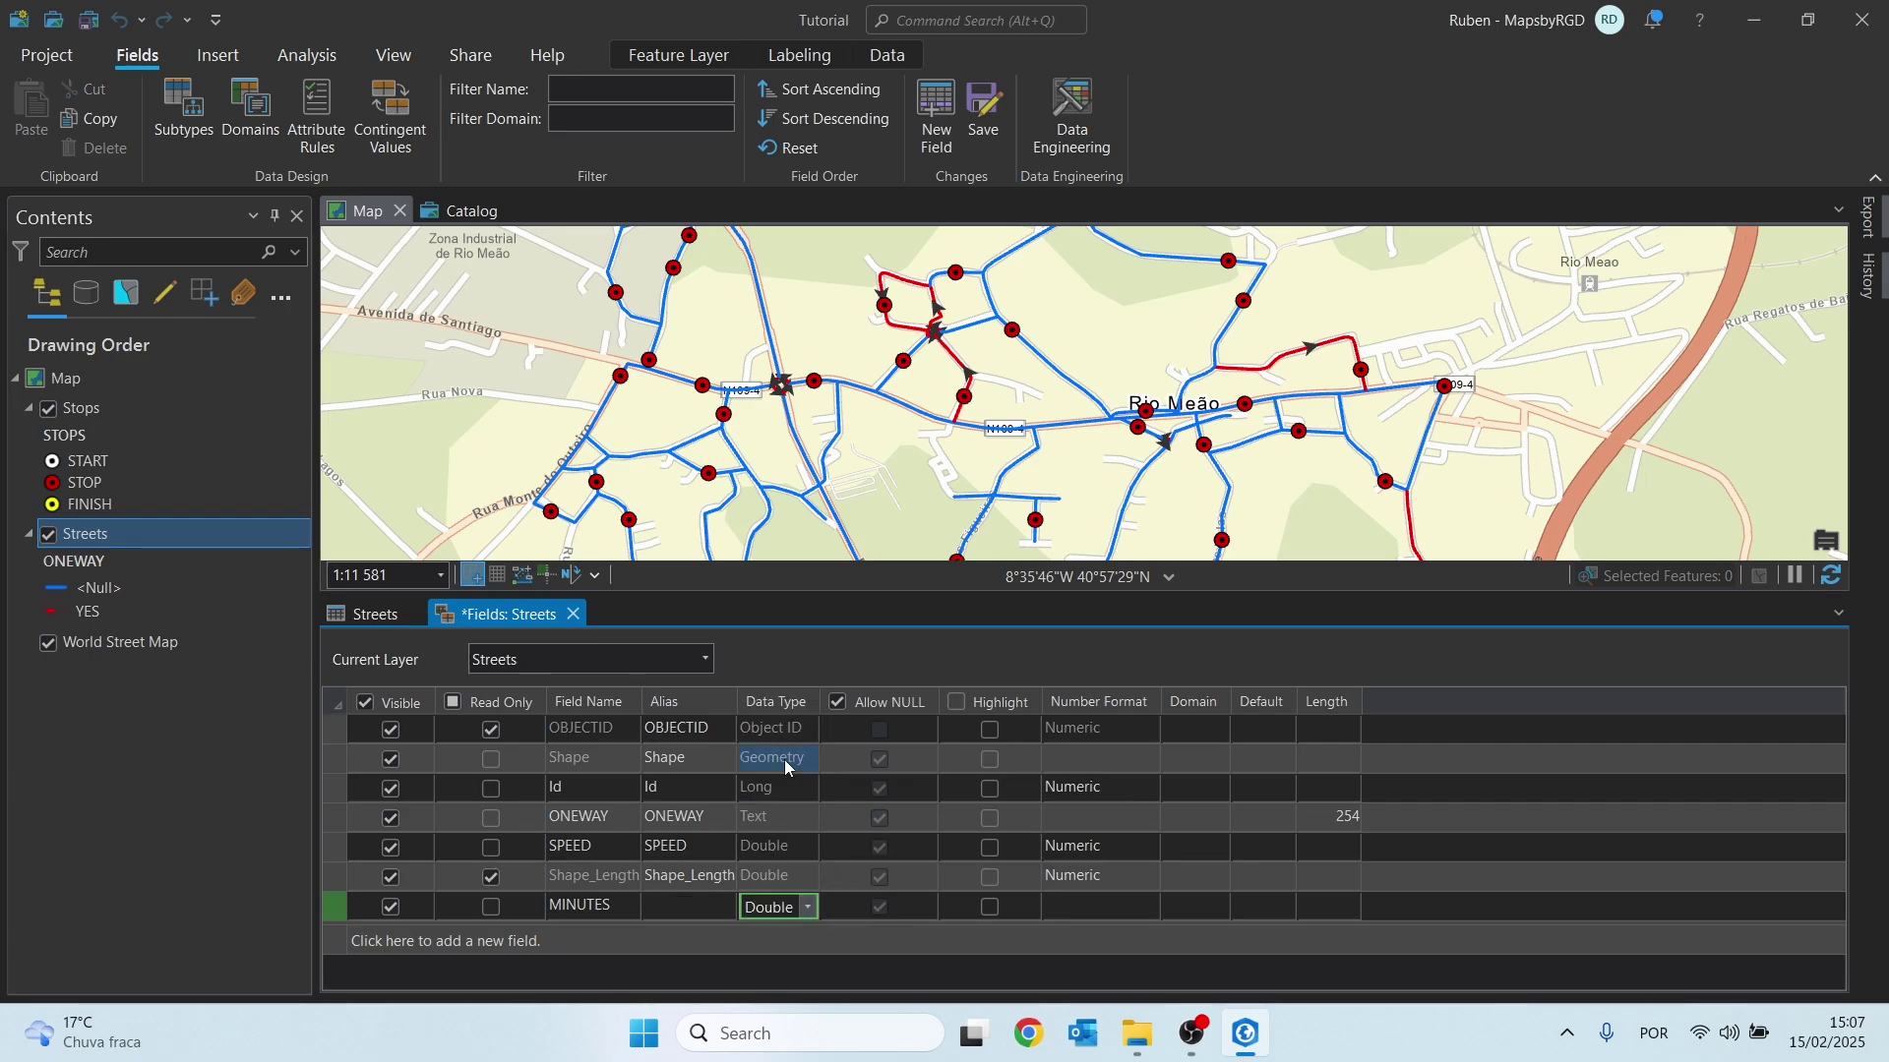
click(984, 108)
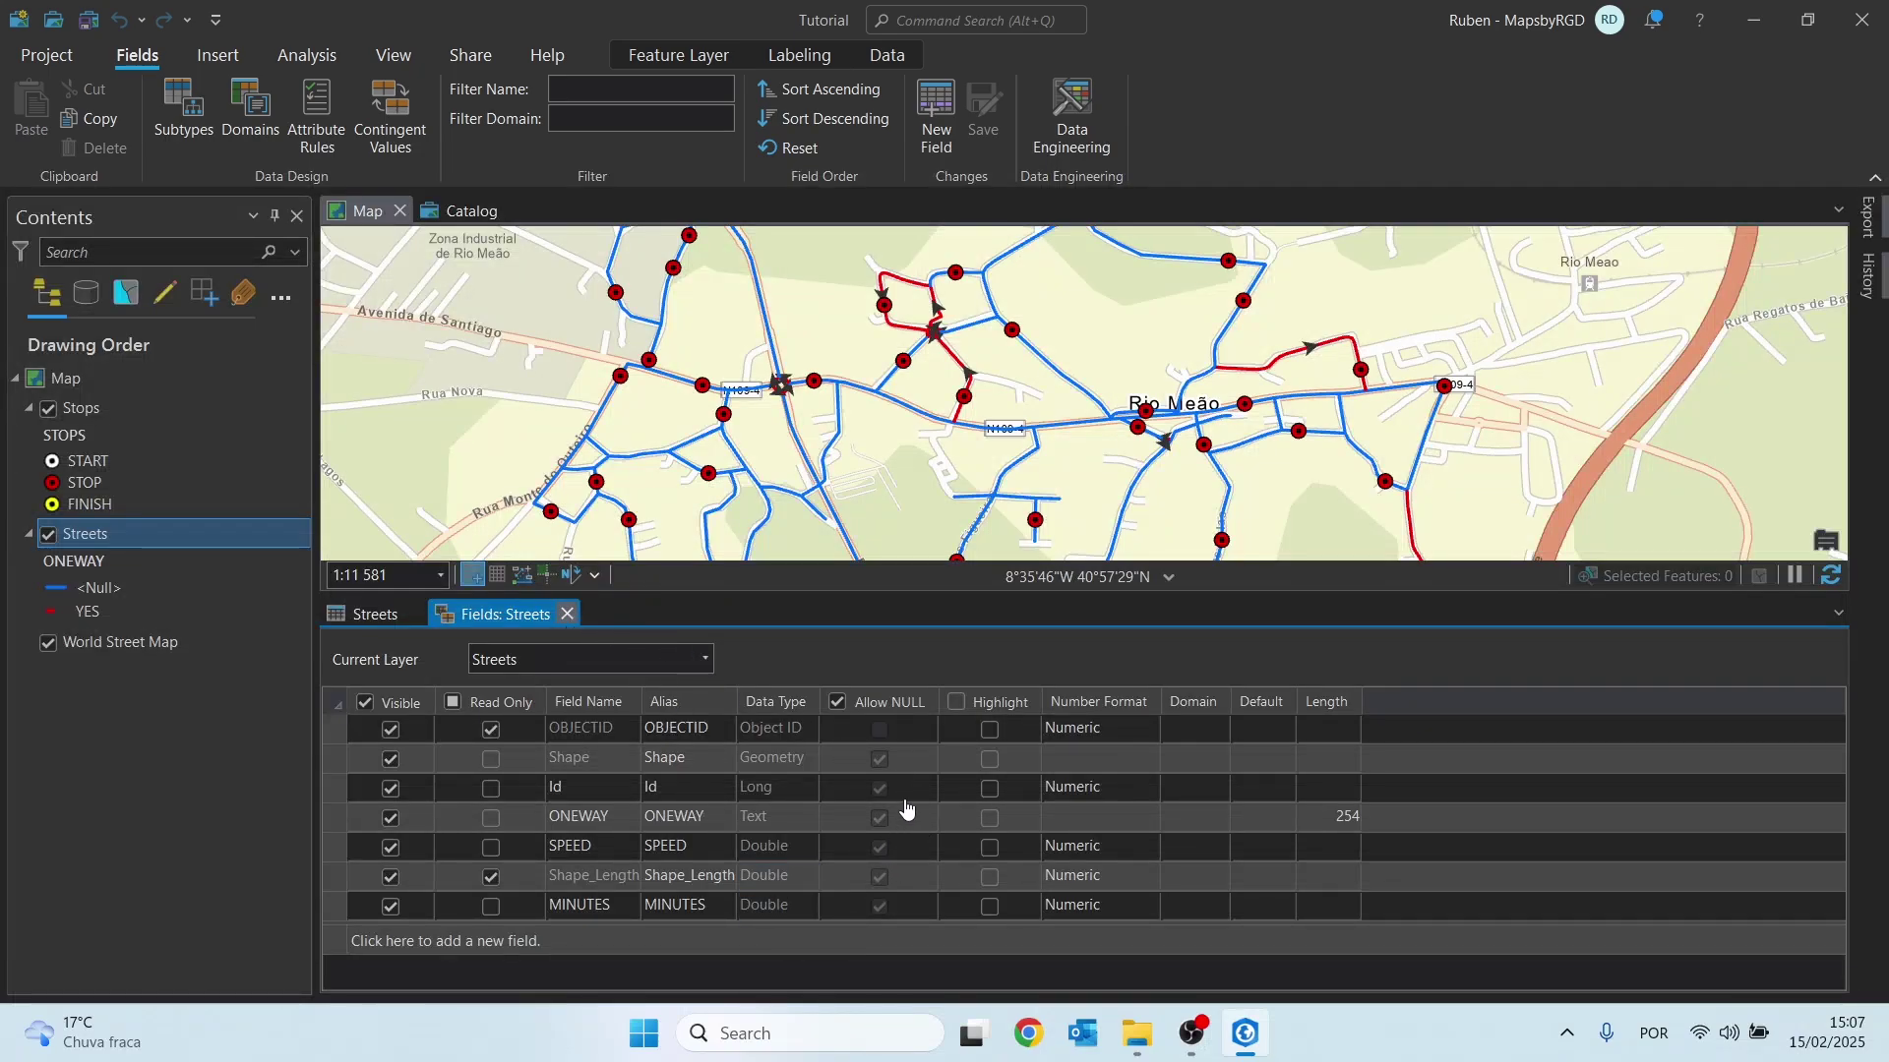
key(ctrl+w)
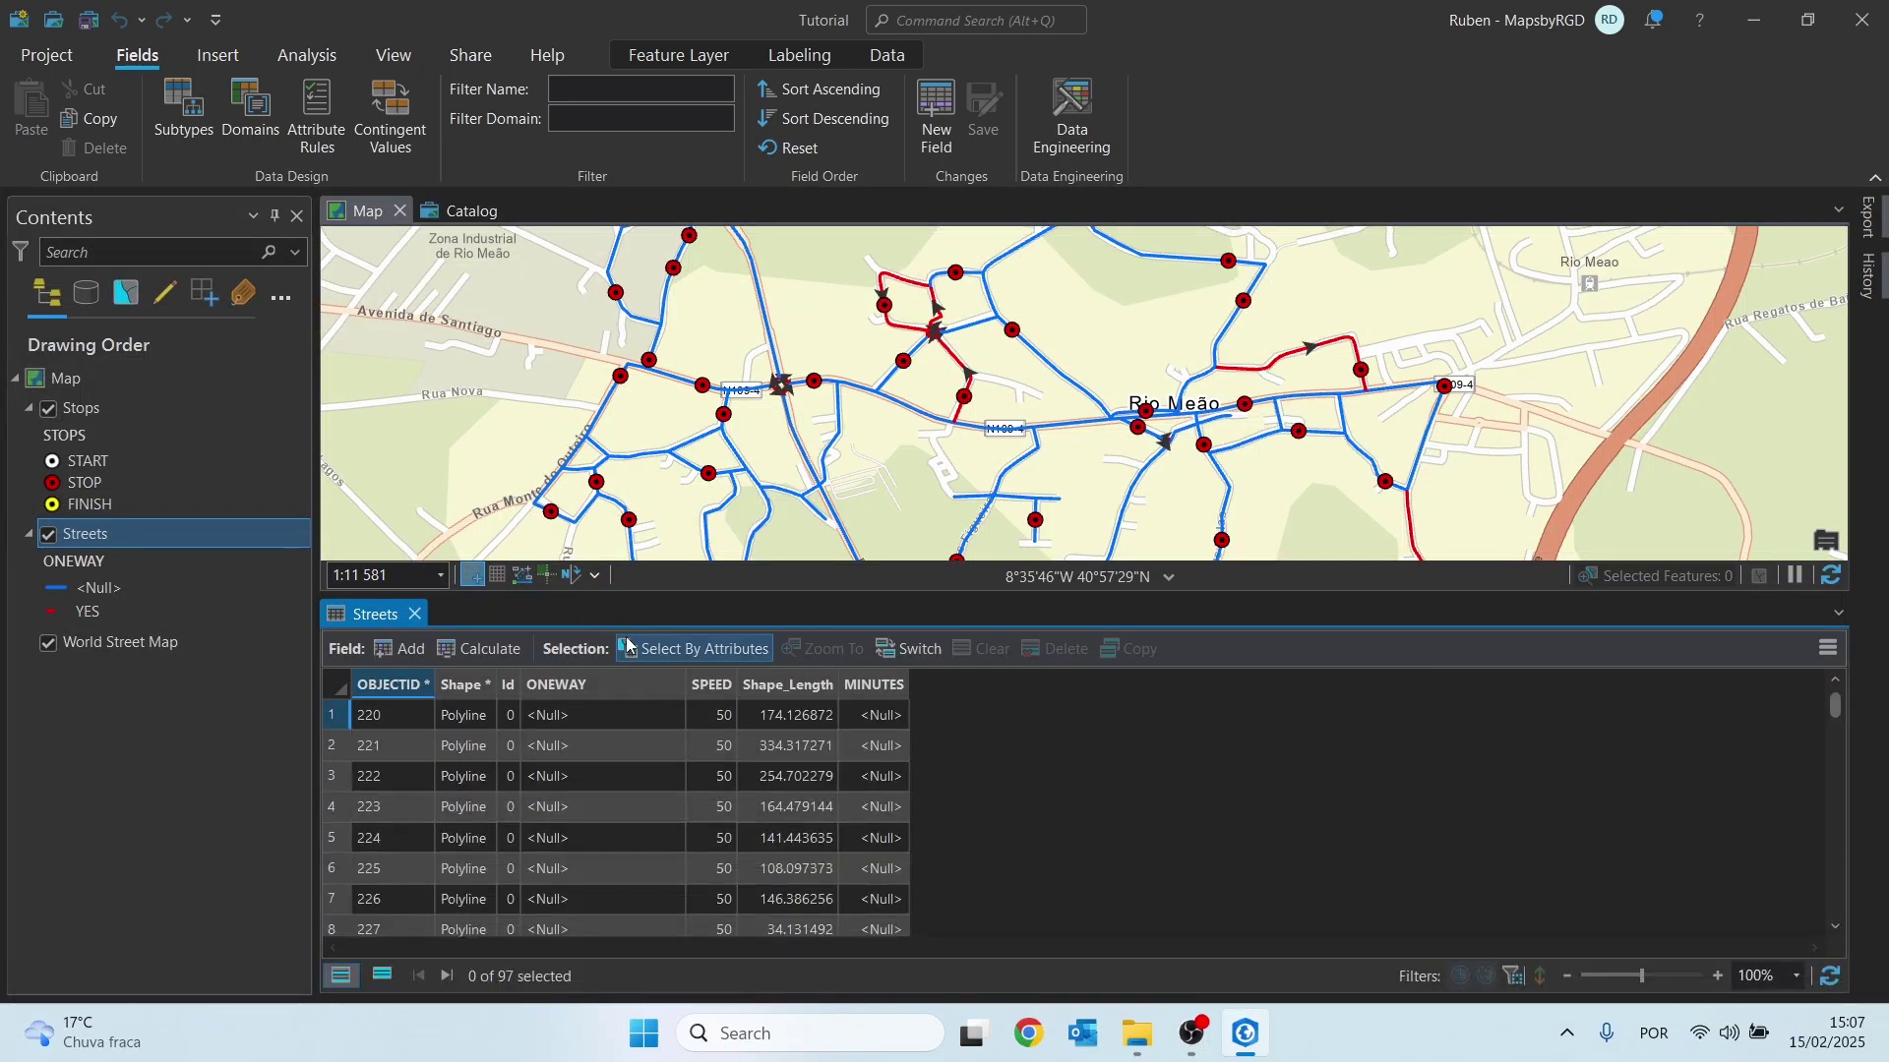
Calculate the MINUTES field of Streets with the Python 3 expression (!Shape_Length! * 60) / (!SPEED! * 1000)
click(883, 694)
right_click(880, 692)
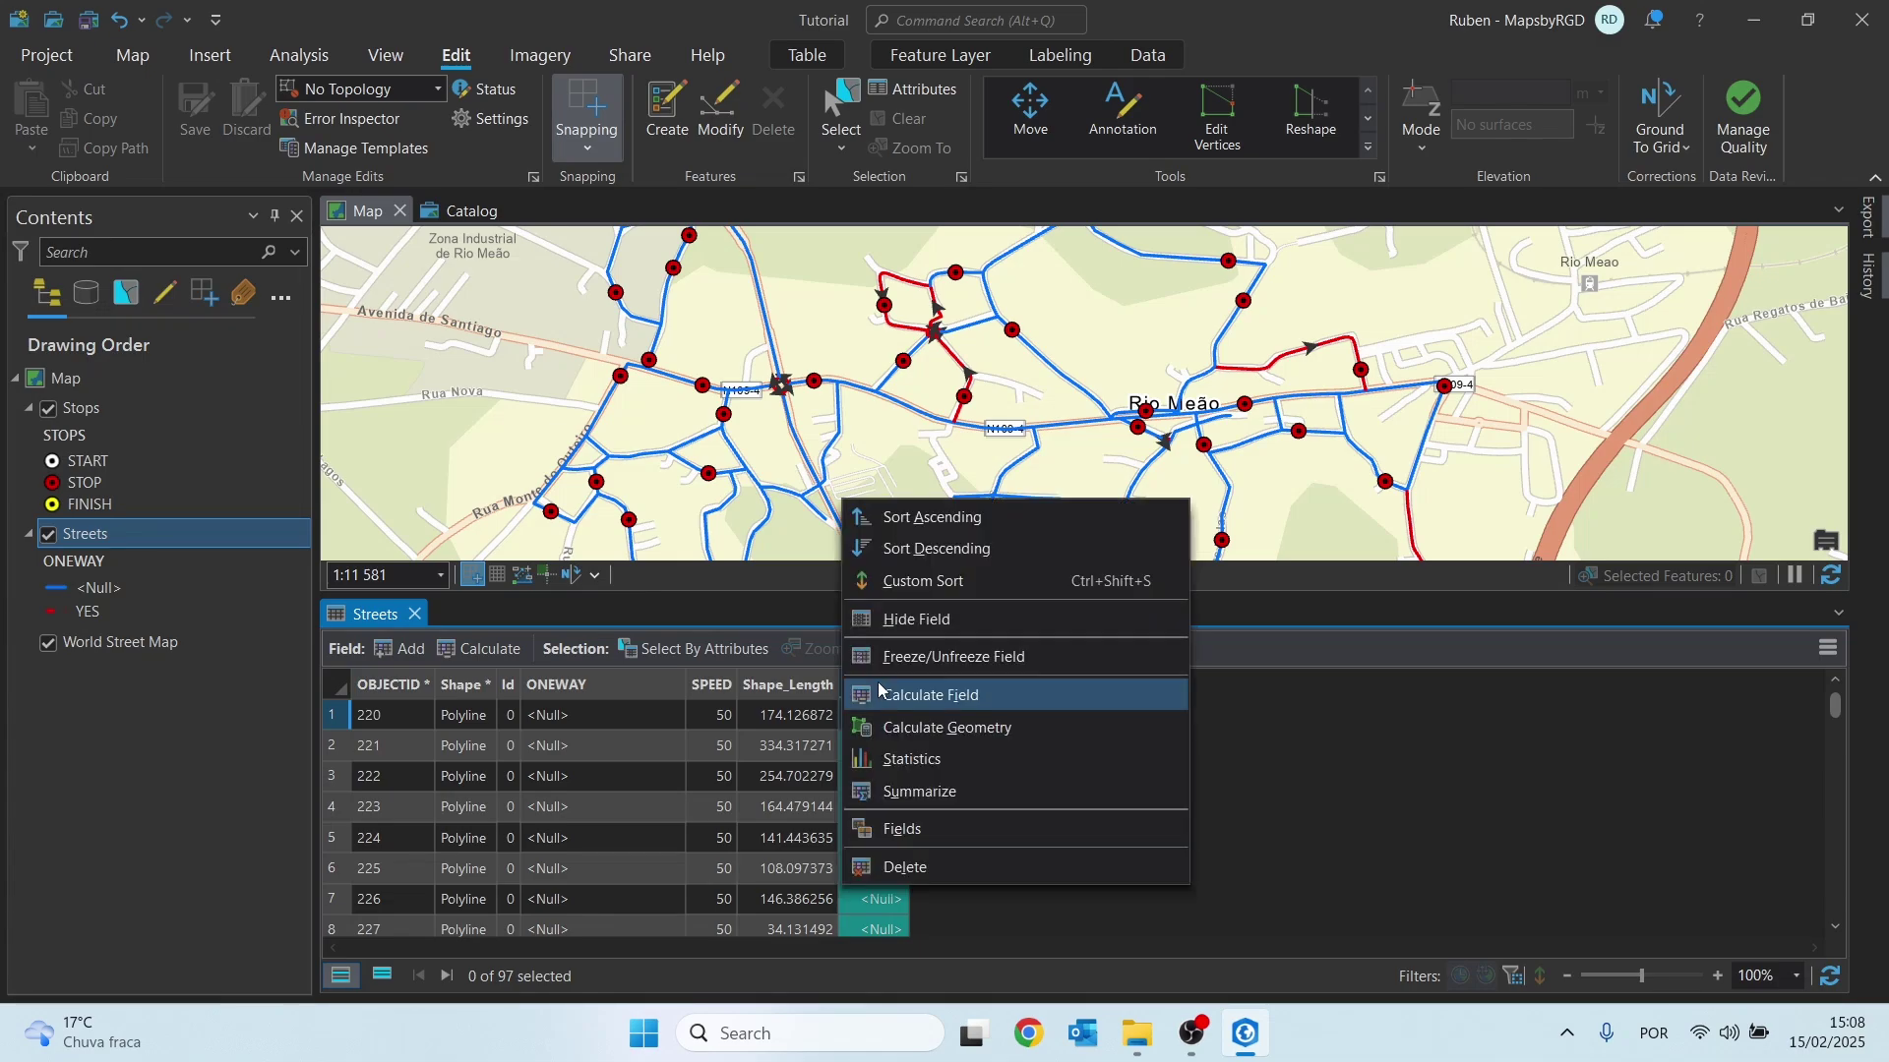
click(916, 700)
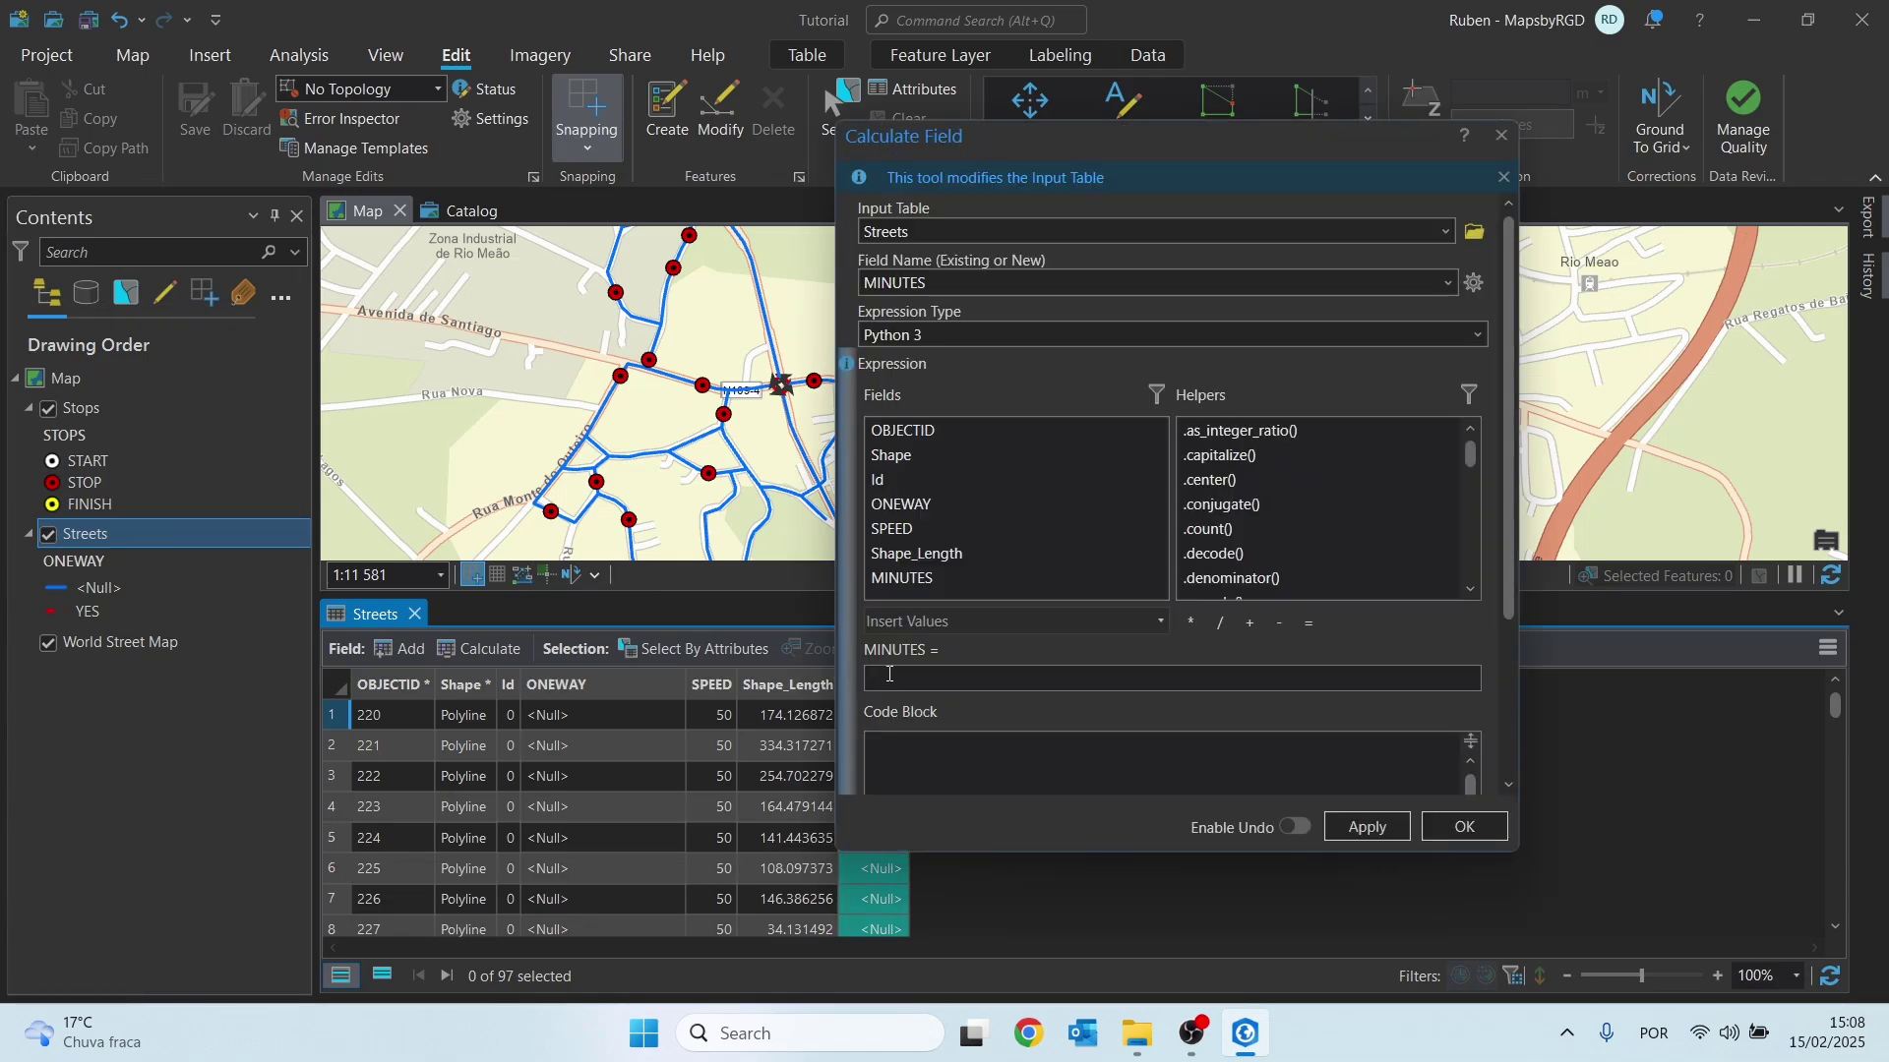
click(889, 674)
text(()
double_click(943, 561)
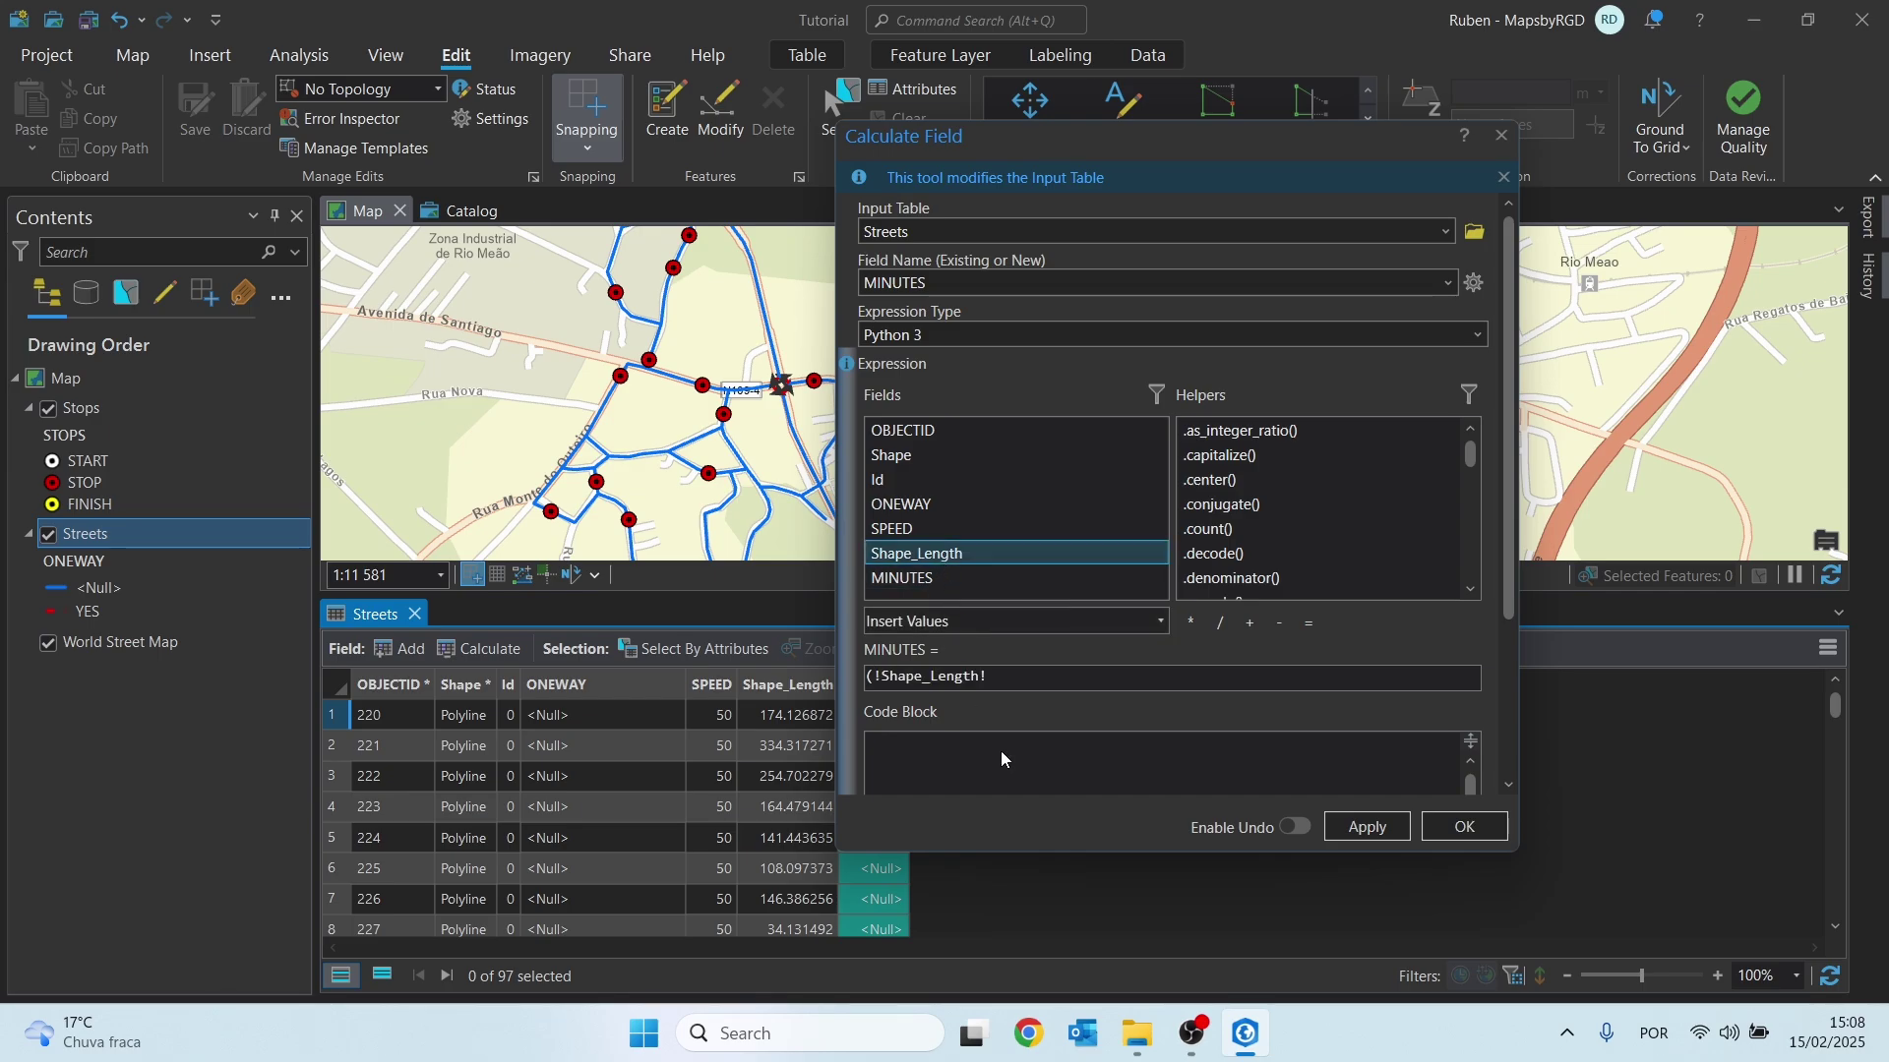
click(1191, 623)
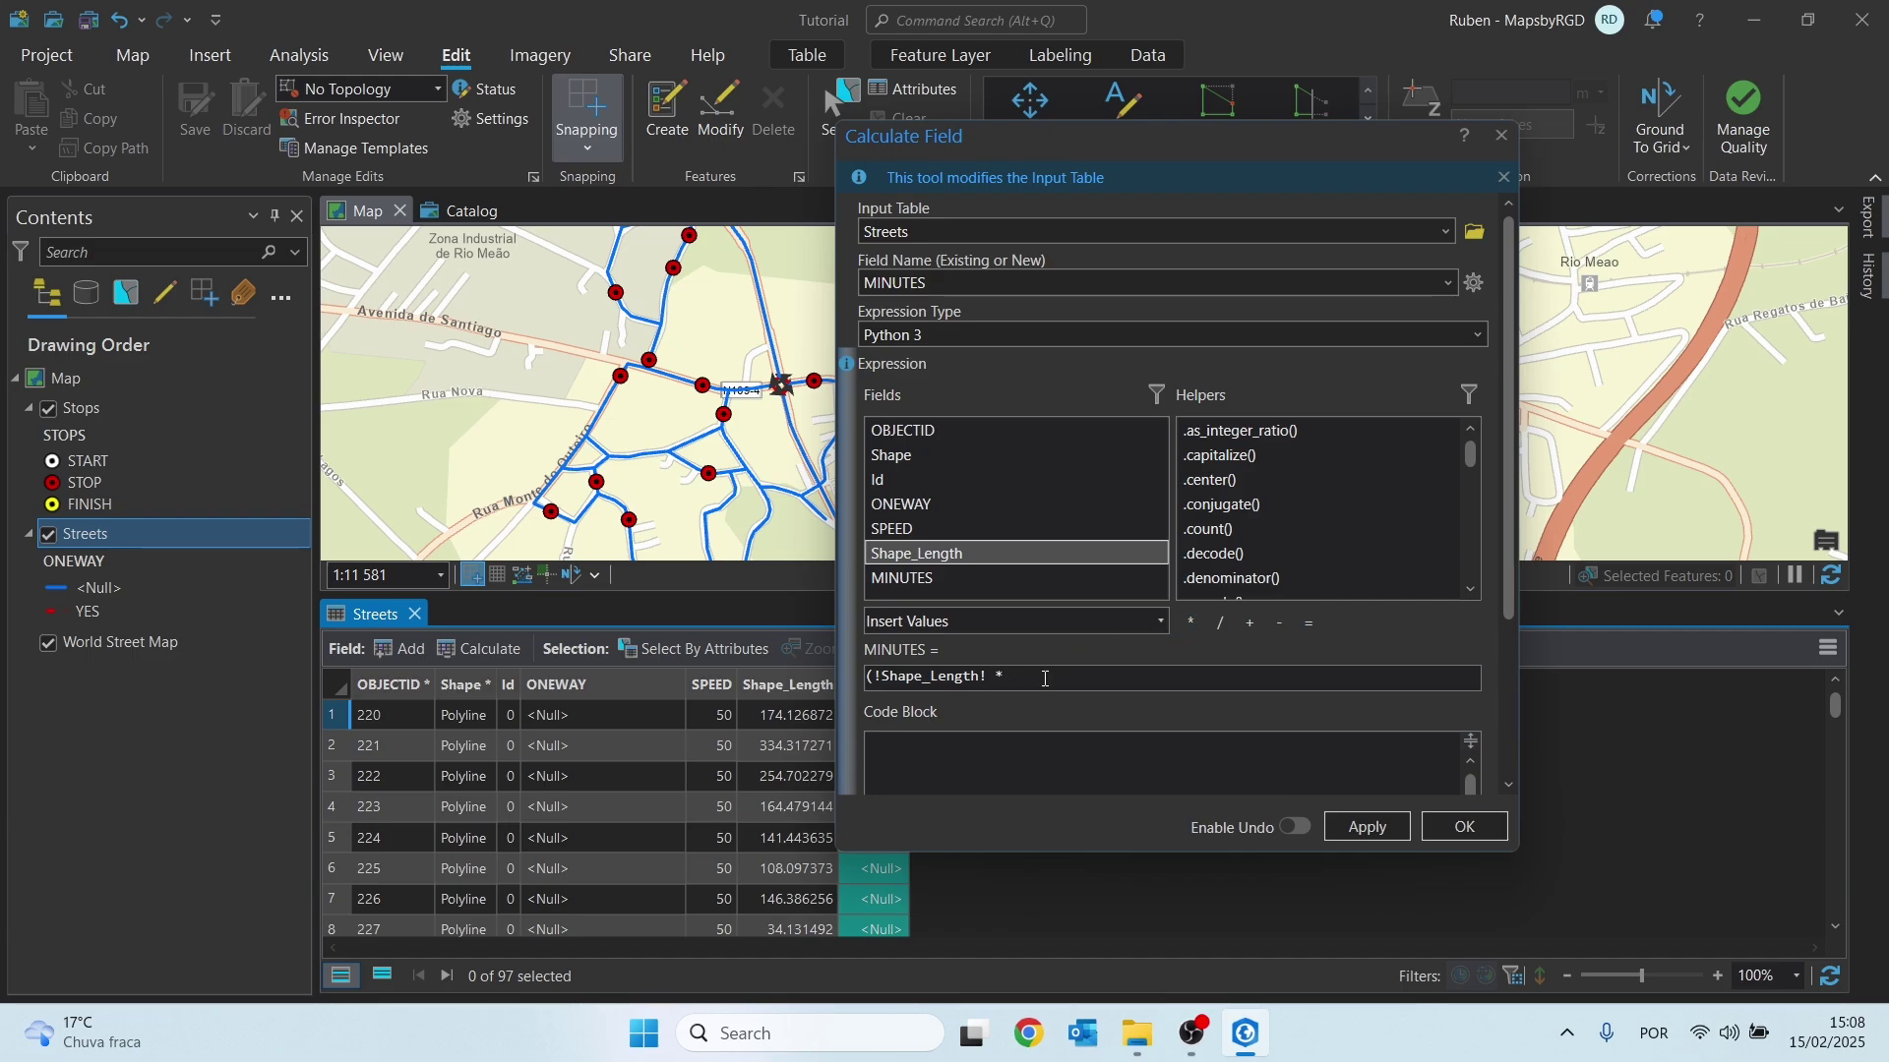
text(60))
click(1220, 623)
text(()
double_click(895, 528)
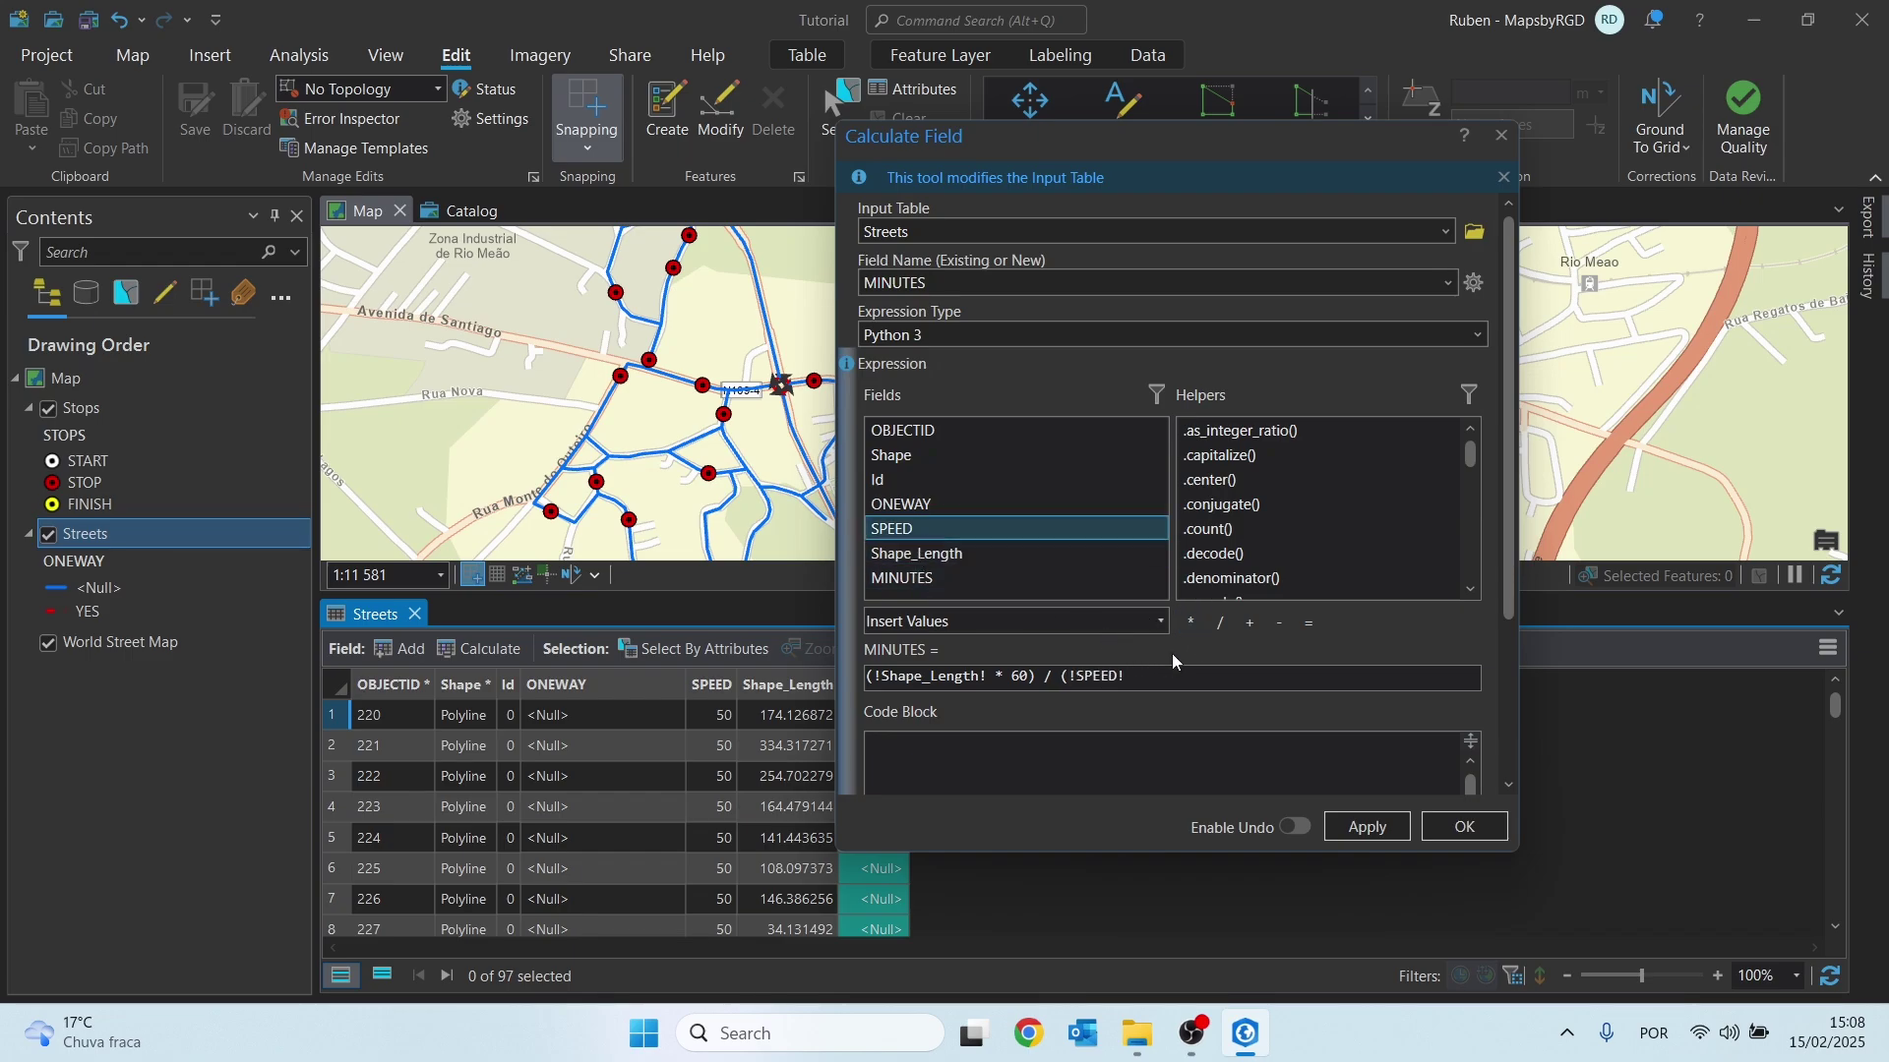
click(1191, 623)
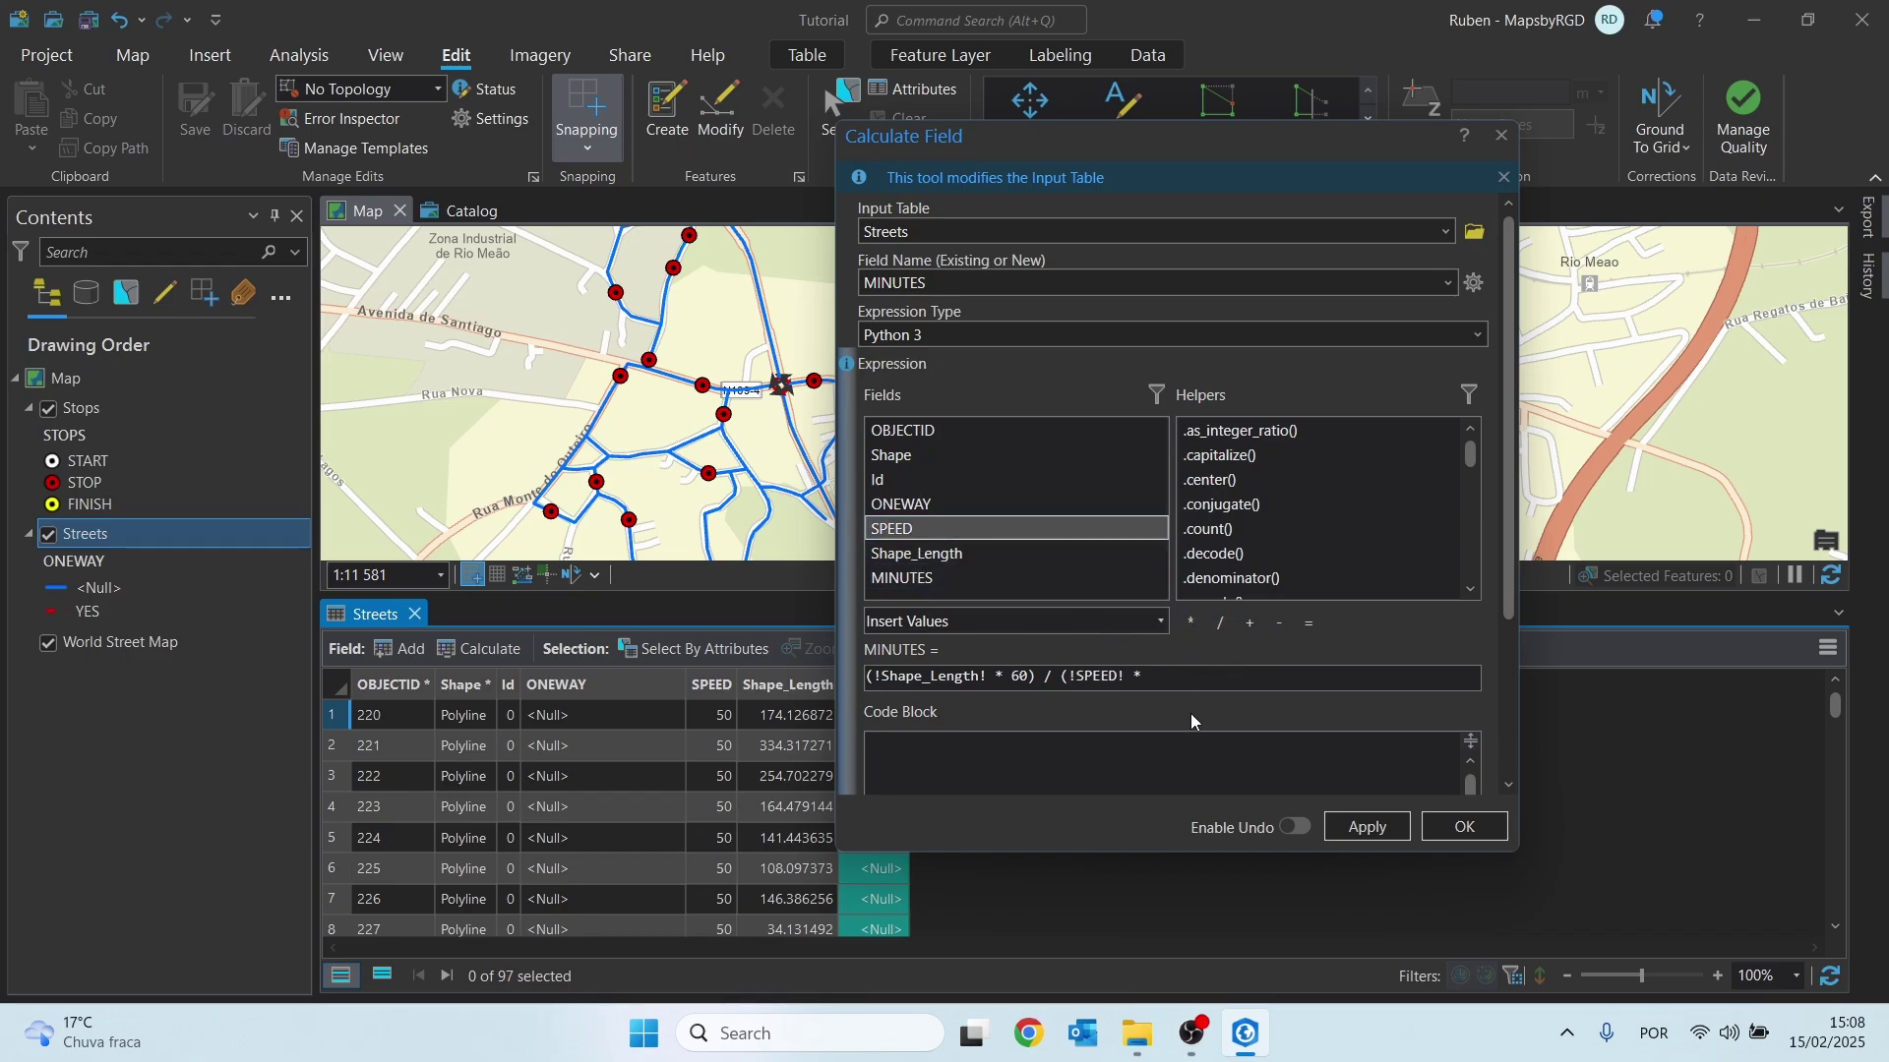
text(1000))
click(1363, 830)
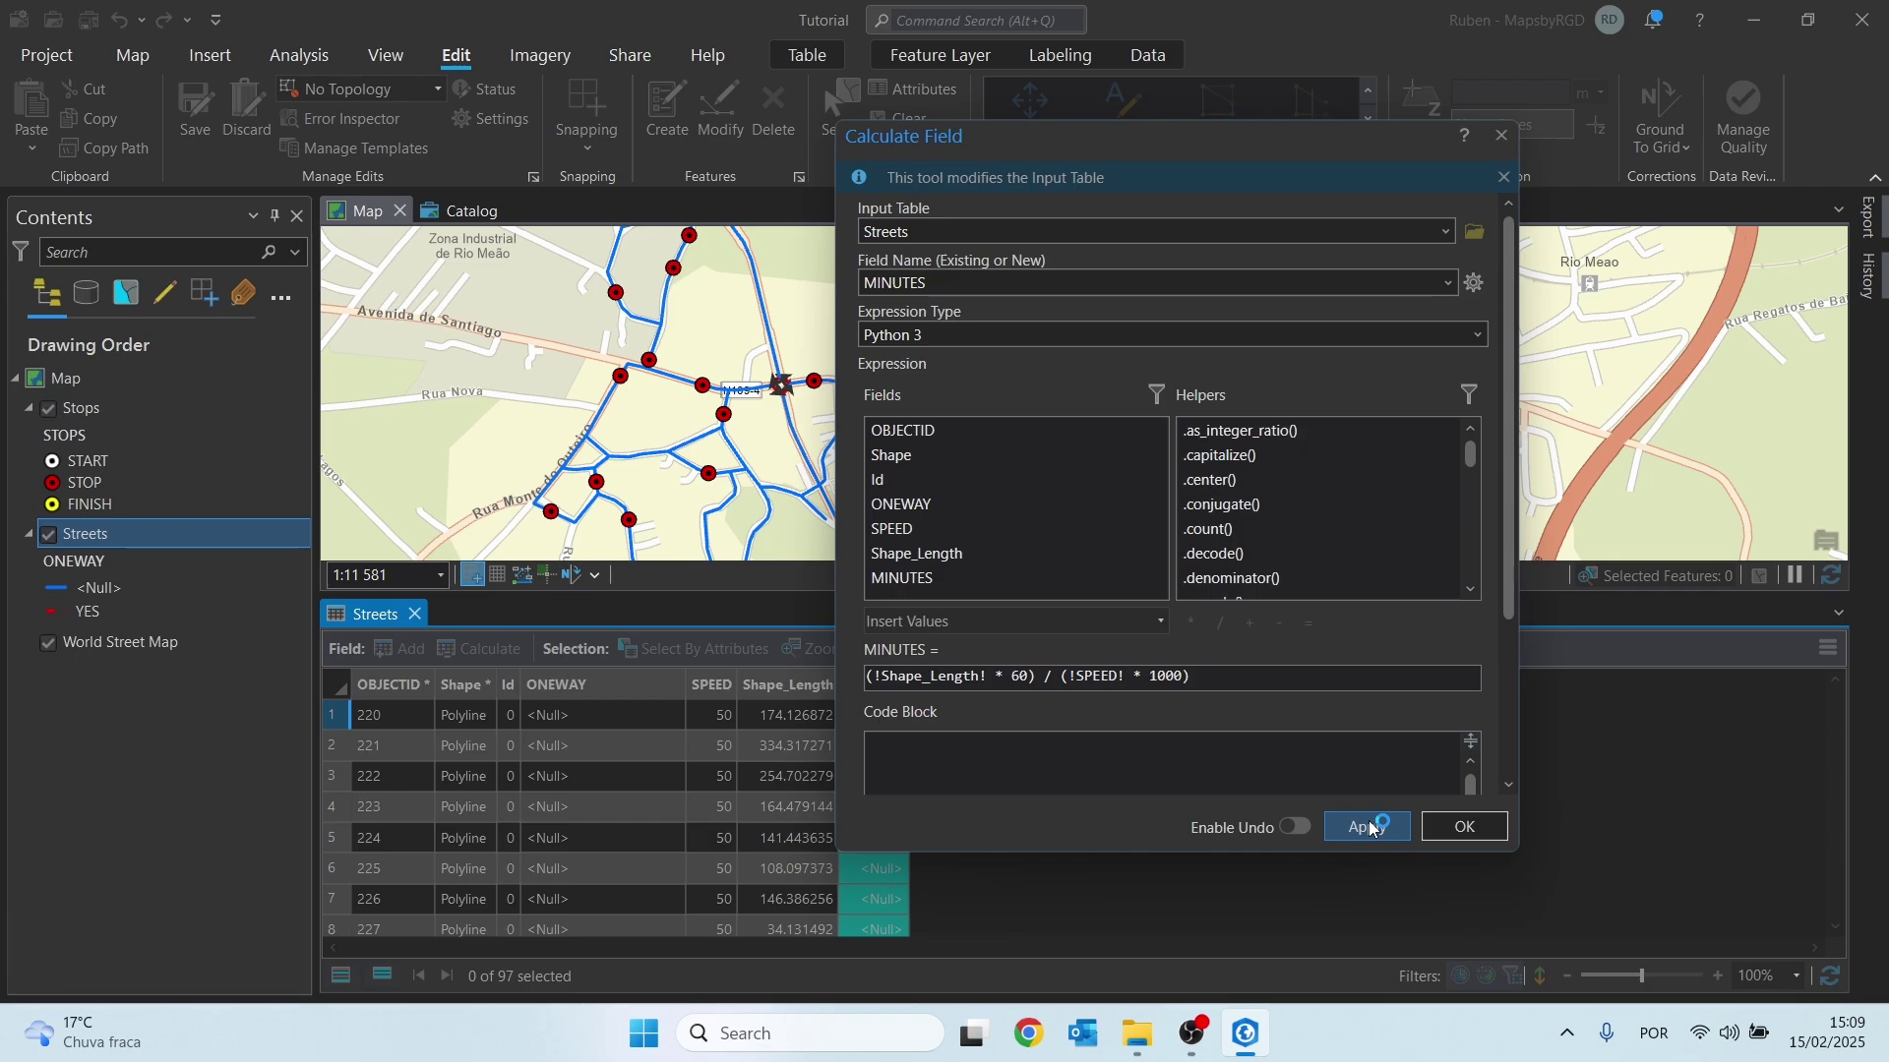
click(1471, 819)
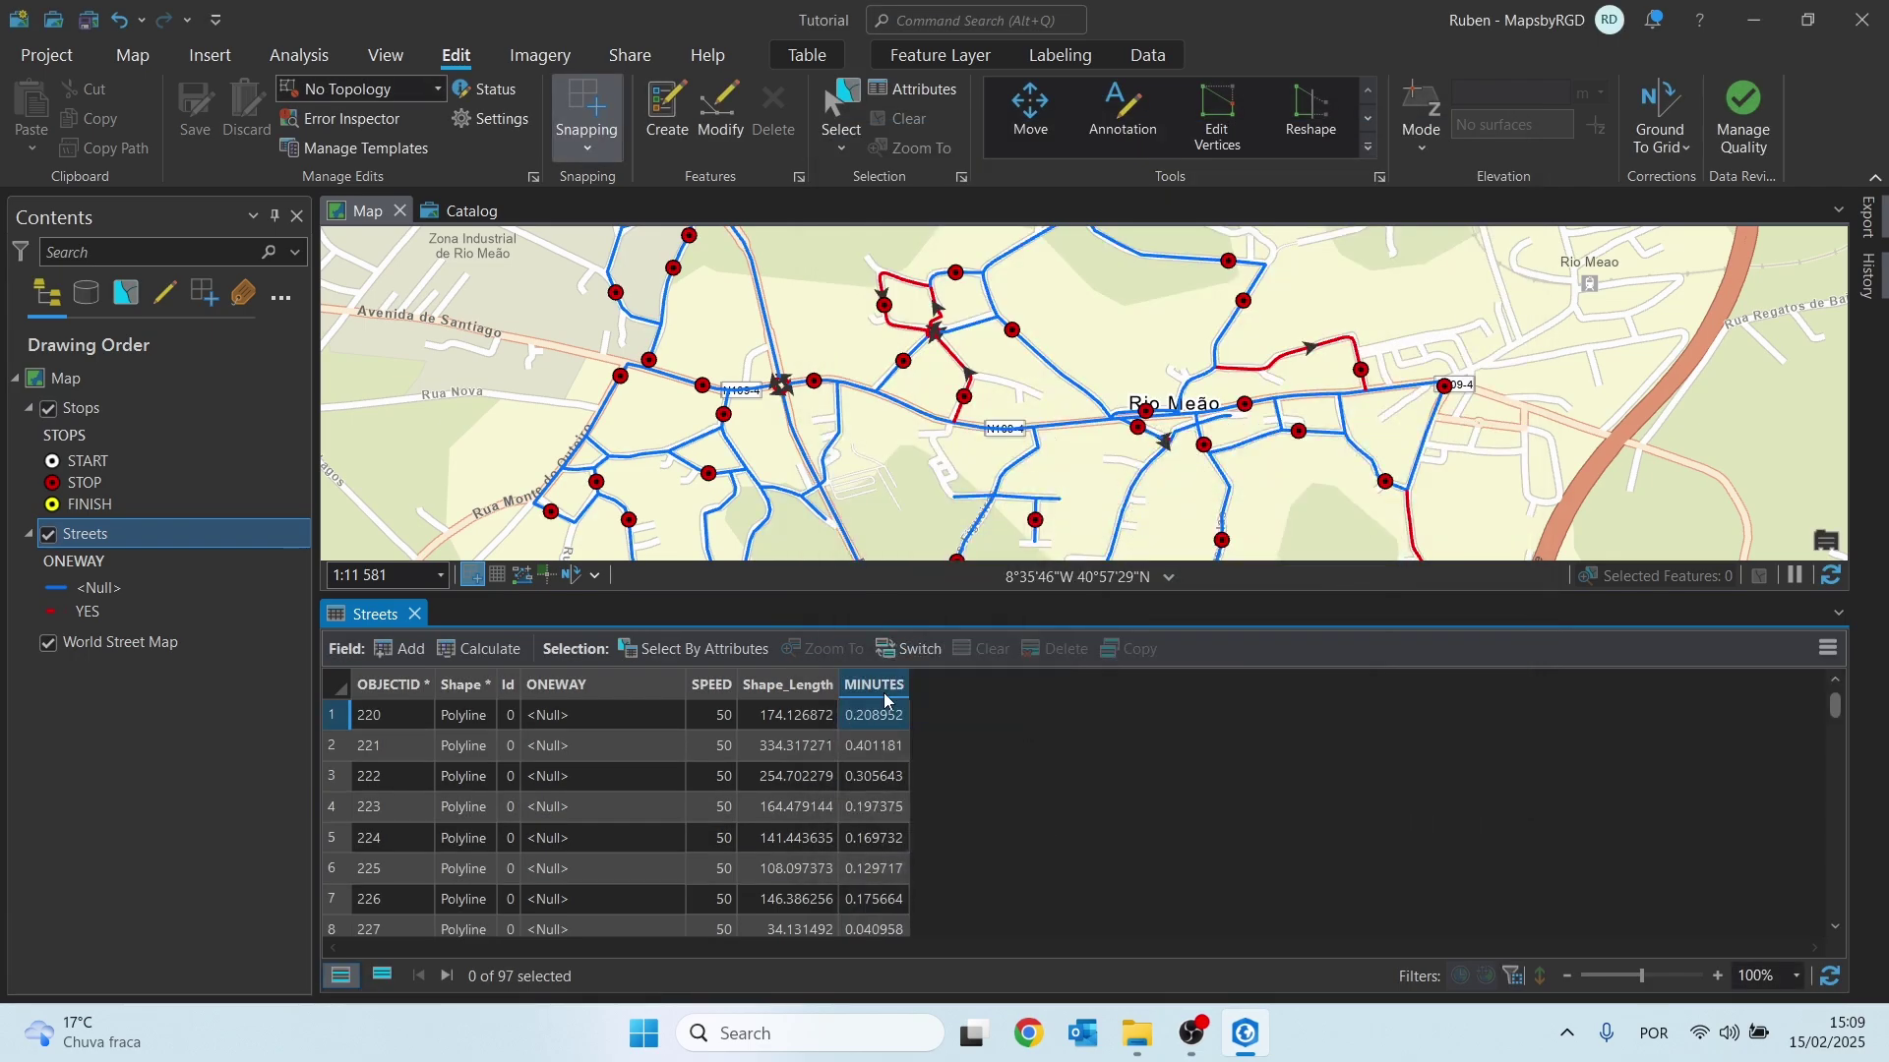
Check the calculated MINUTES values across the Streets records and close the attribute table
scroll(885, 822, down, 3)
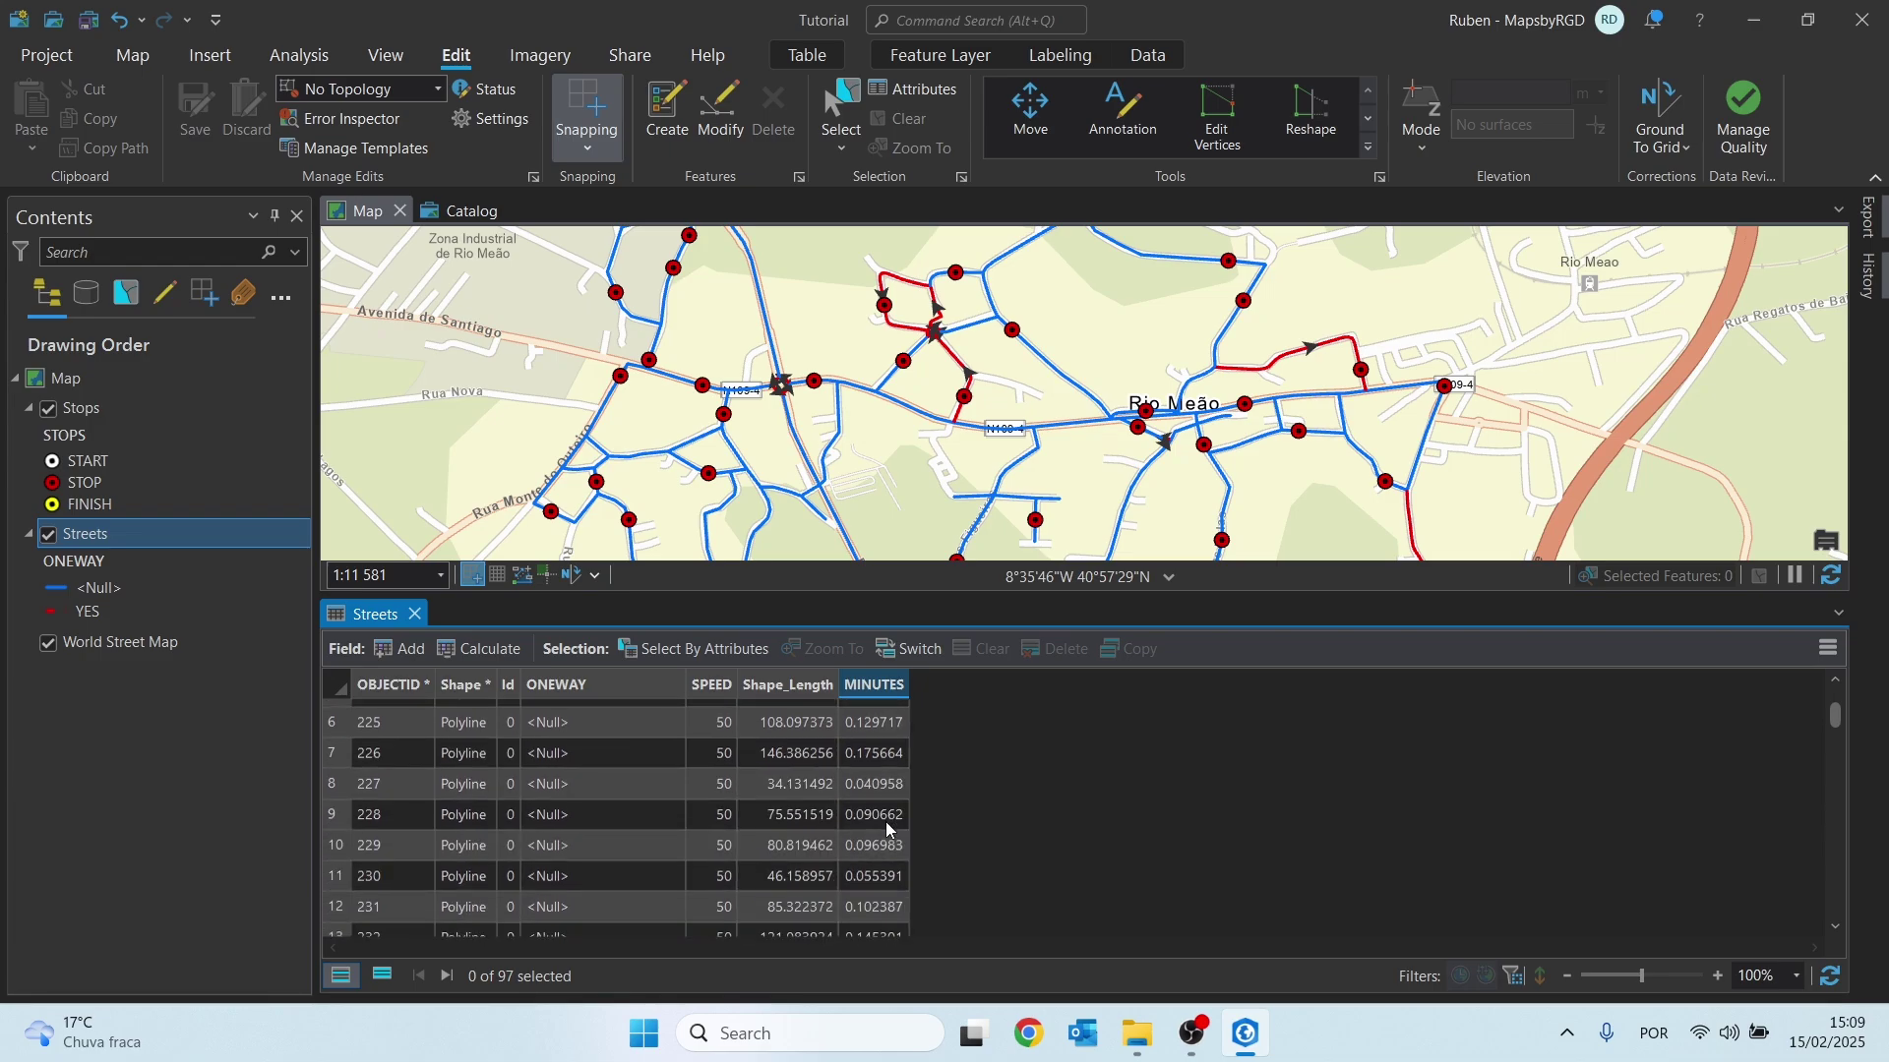
scroll(885, 822, up, 3)
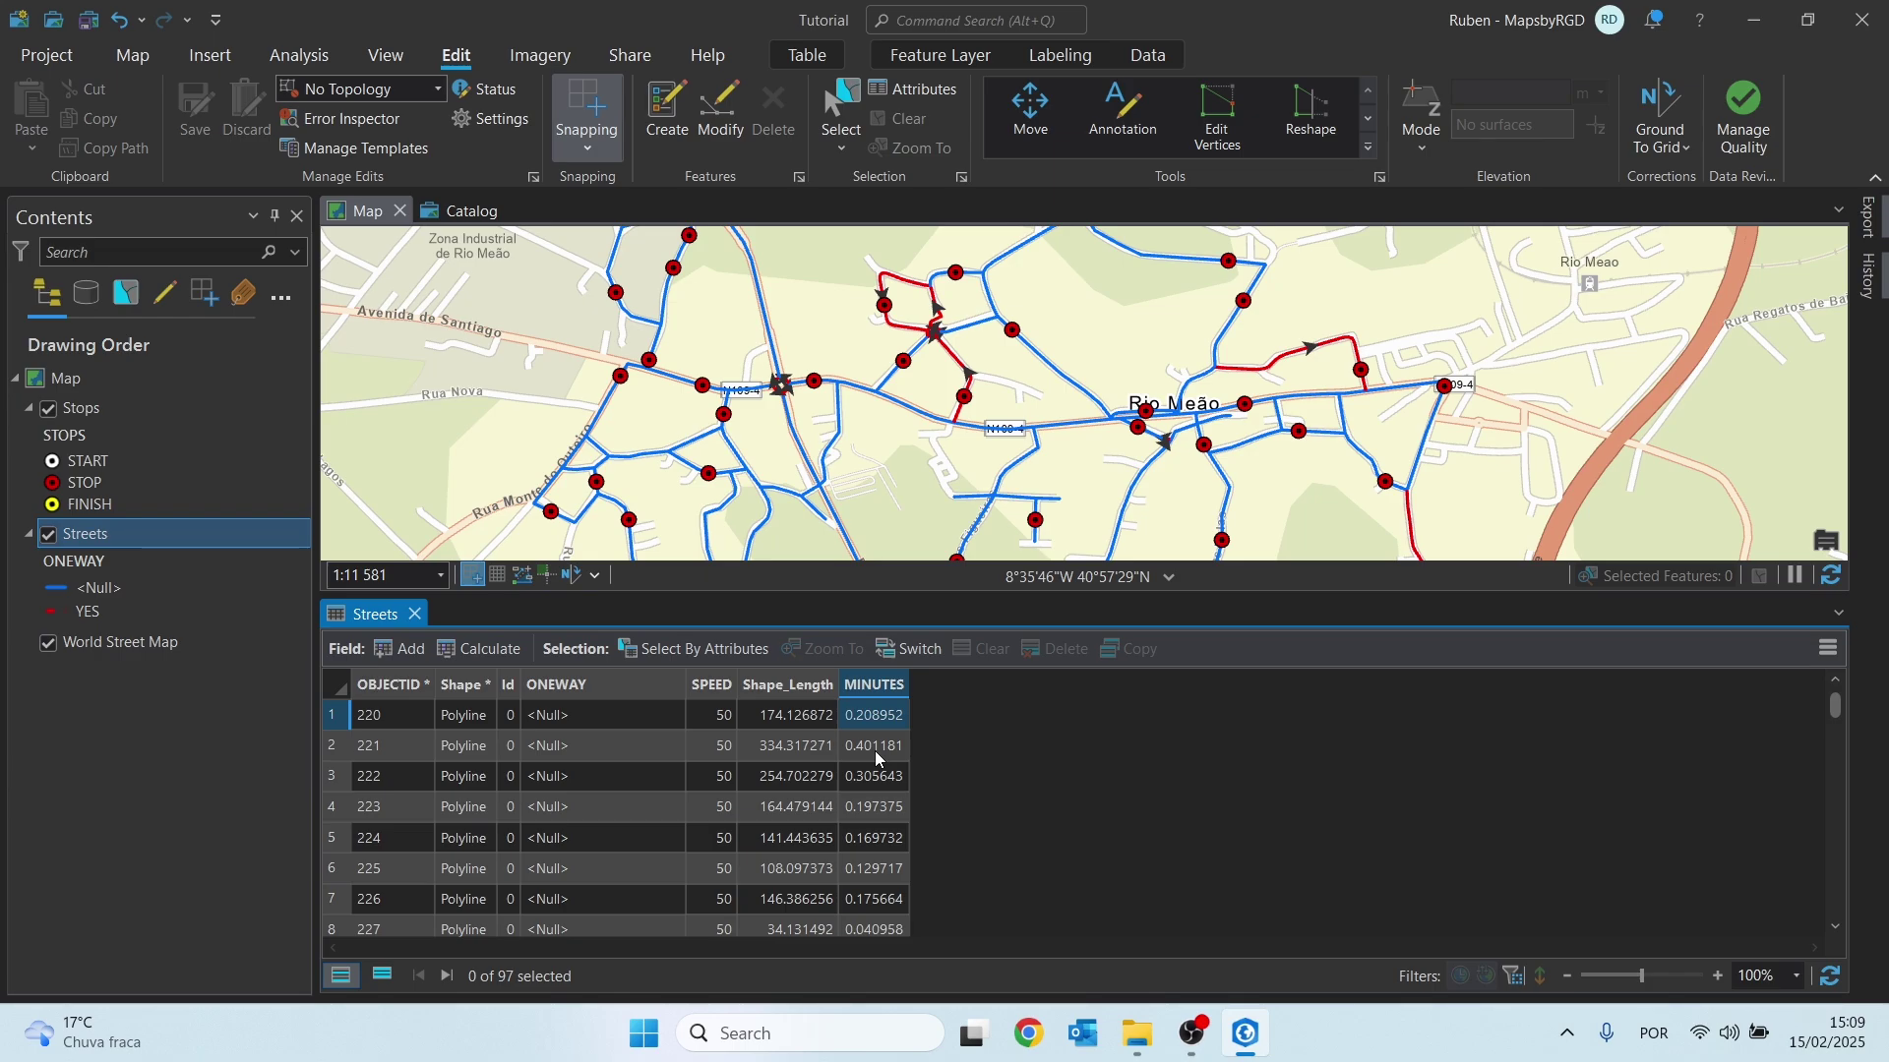
scroll(876, 752, down, 9)
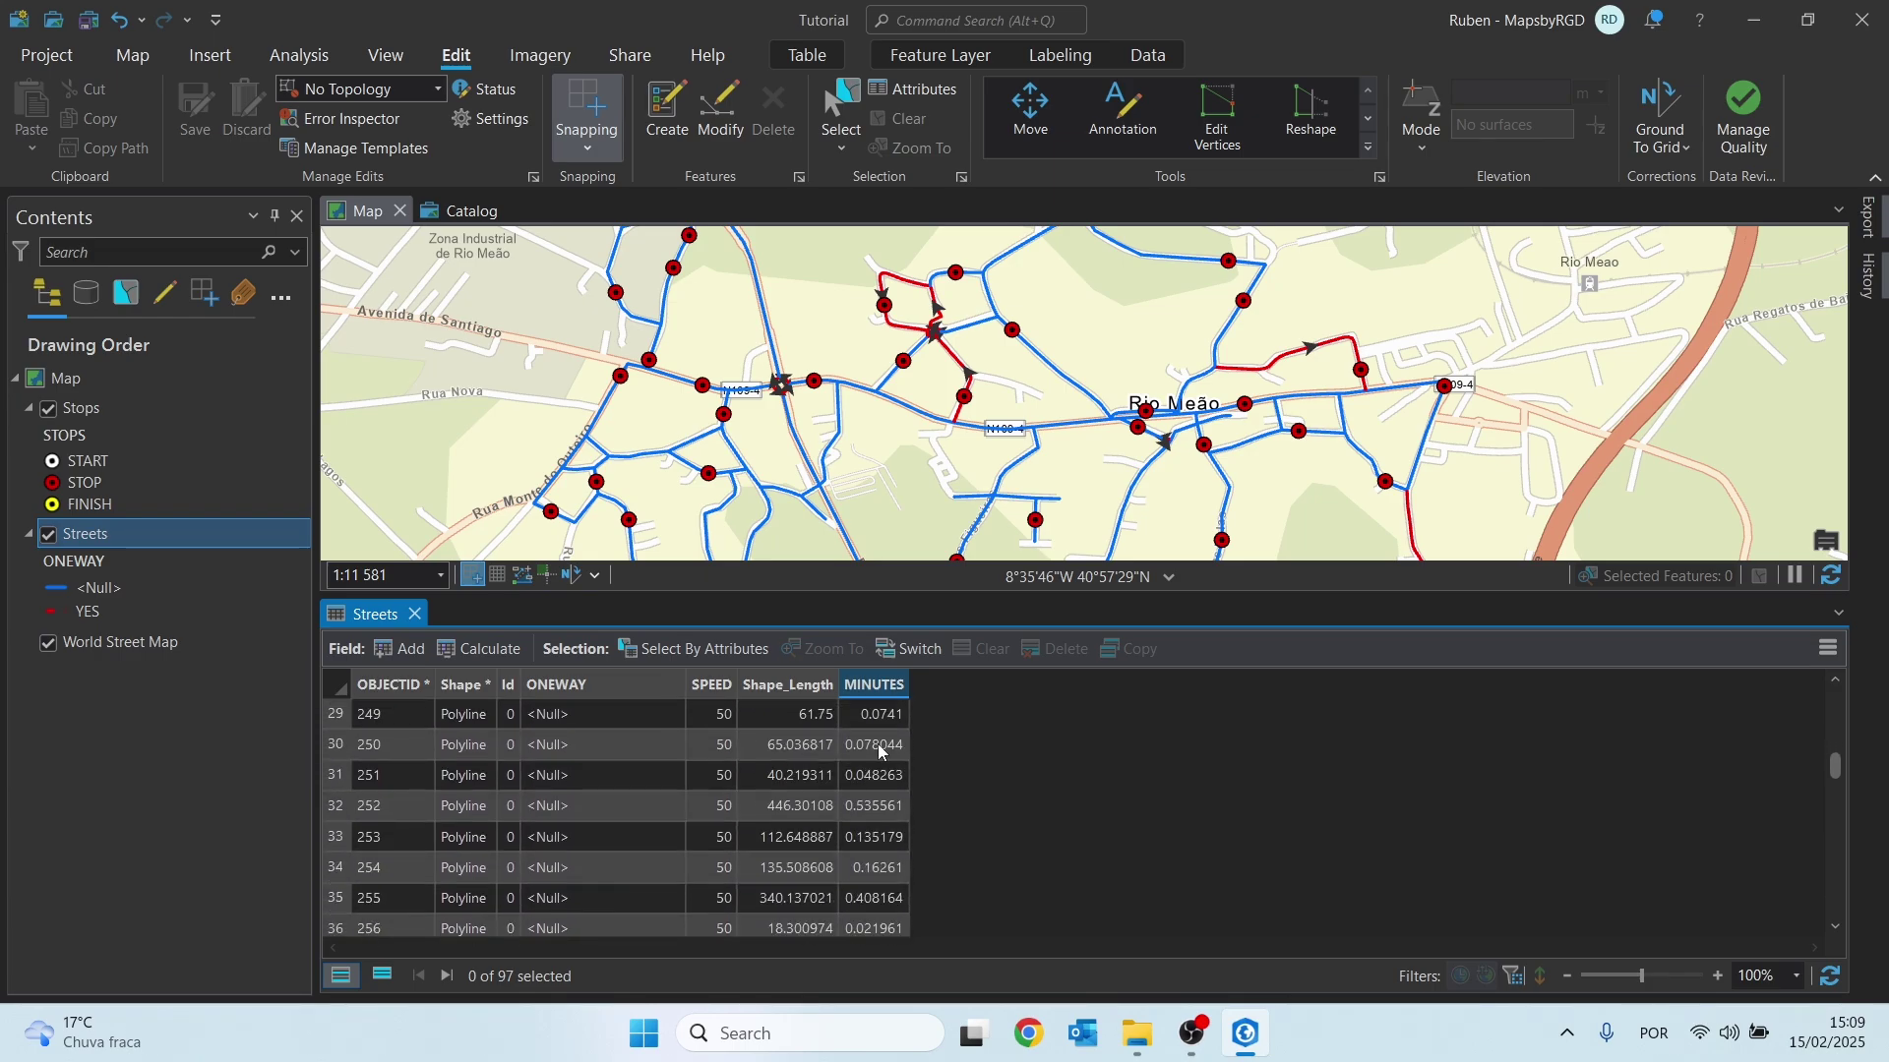
scroll(879, 749, down, 2)
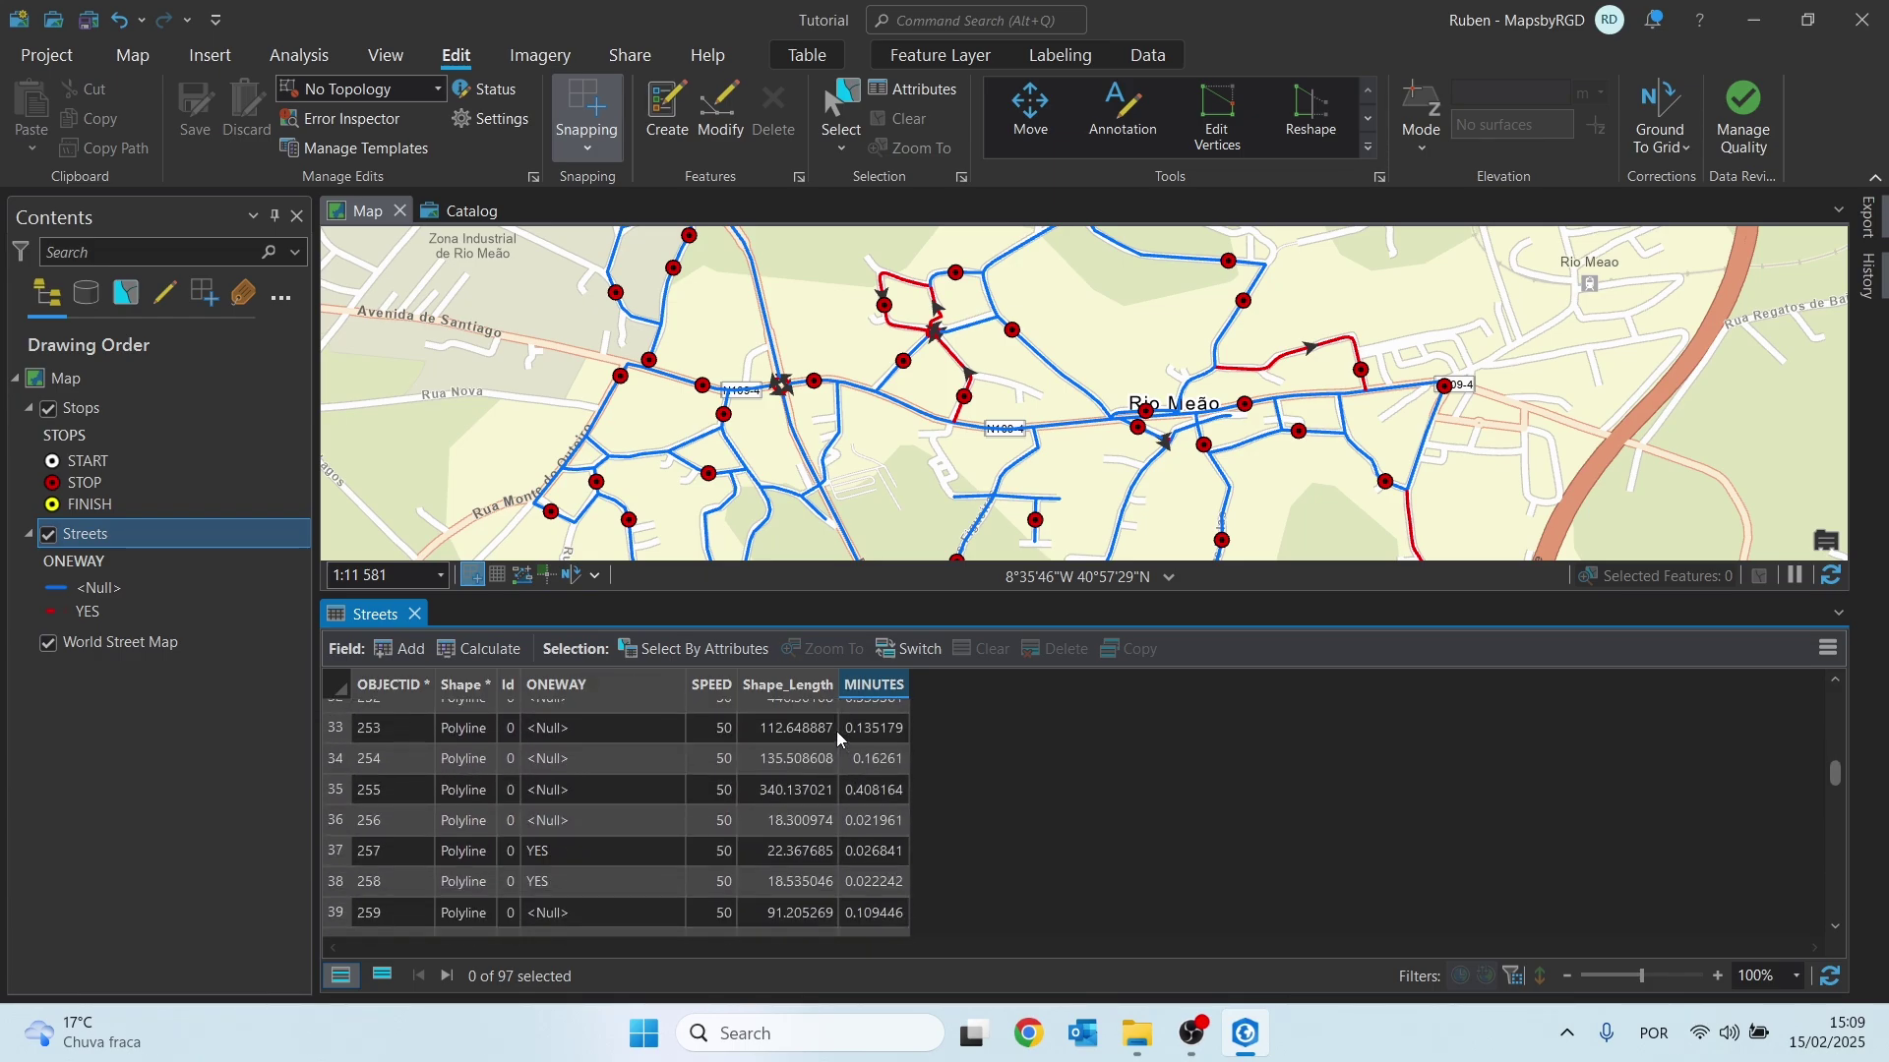
scroll(836, 730, down, 3)
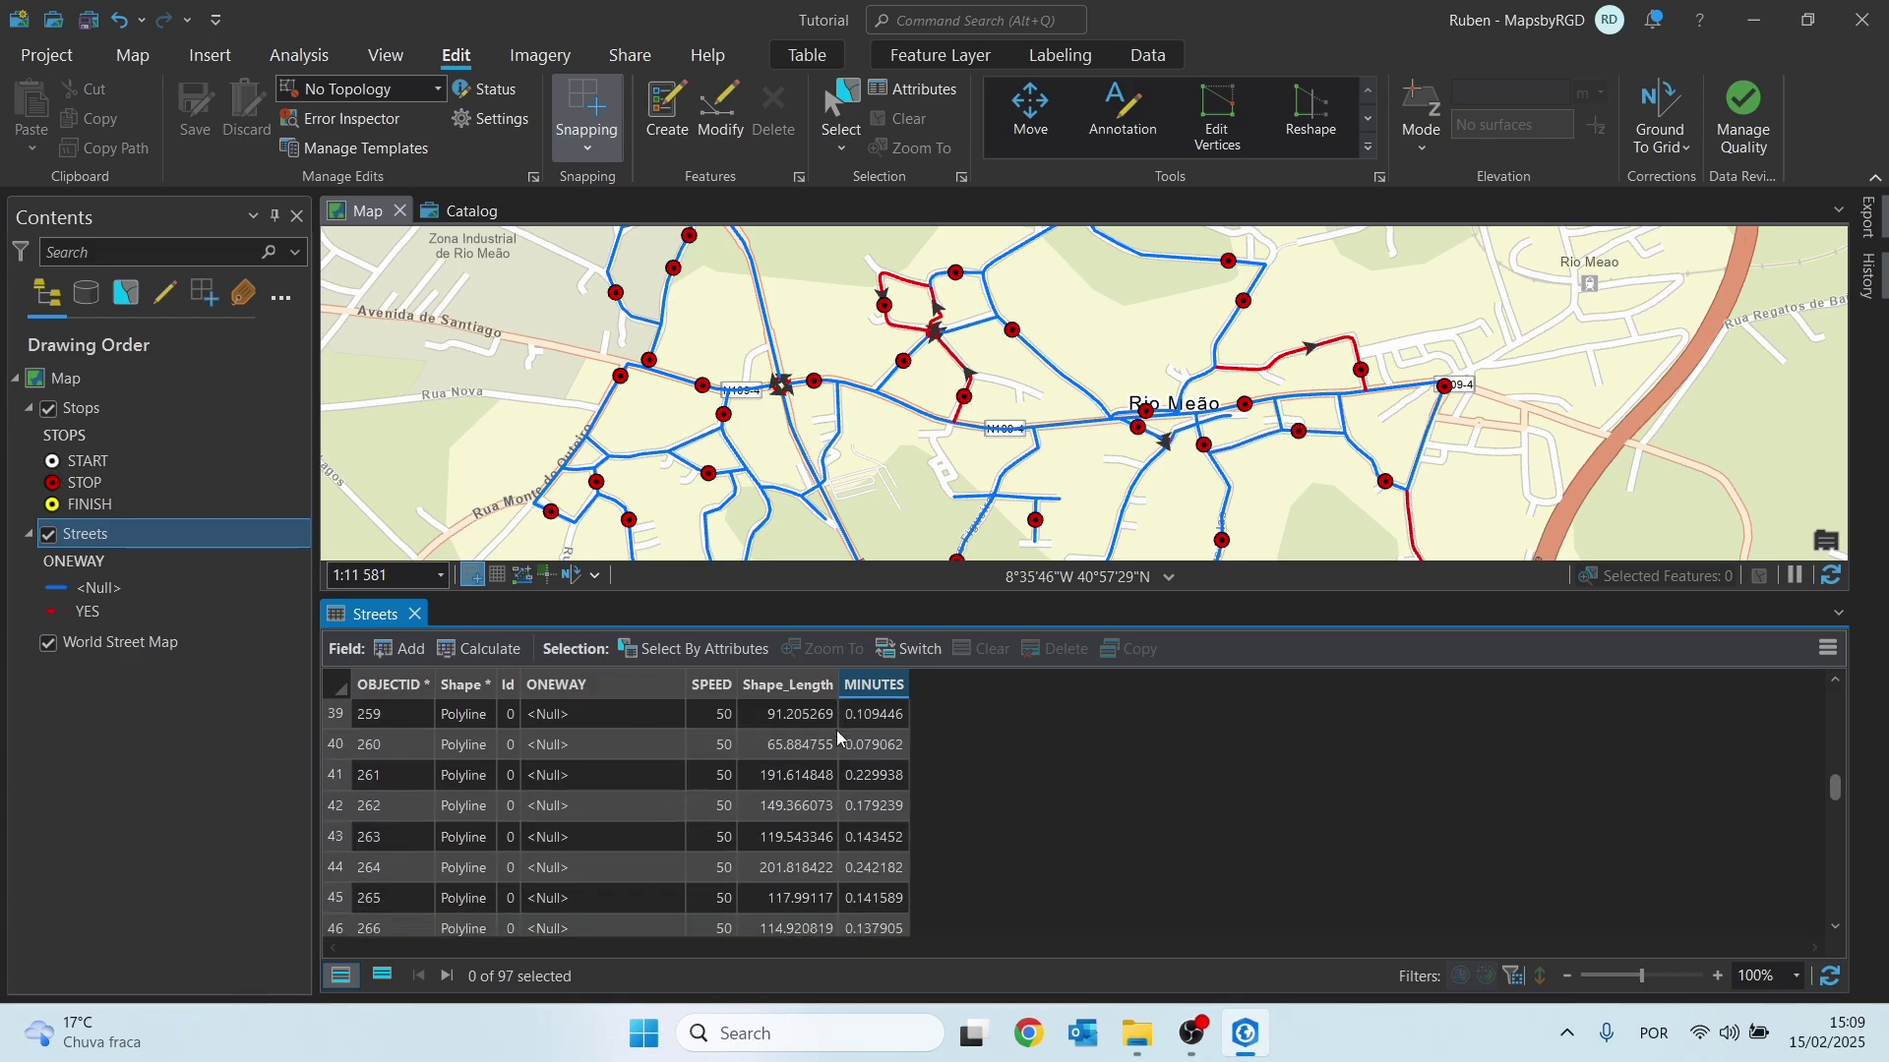
click(413, 617)
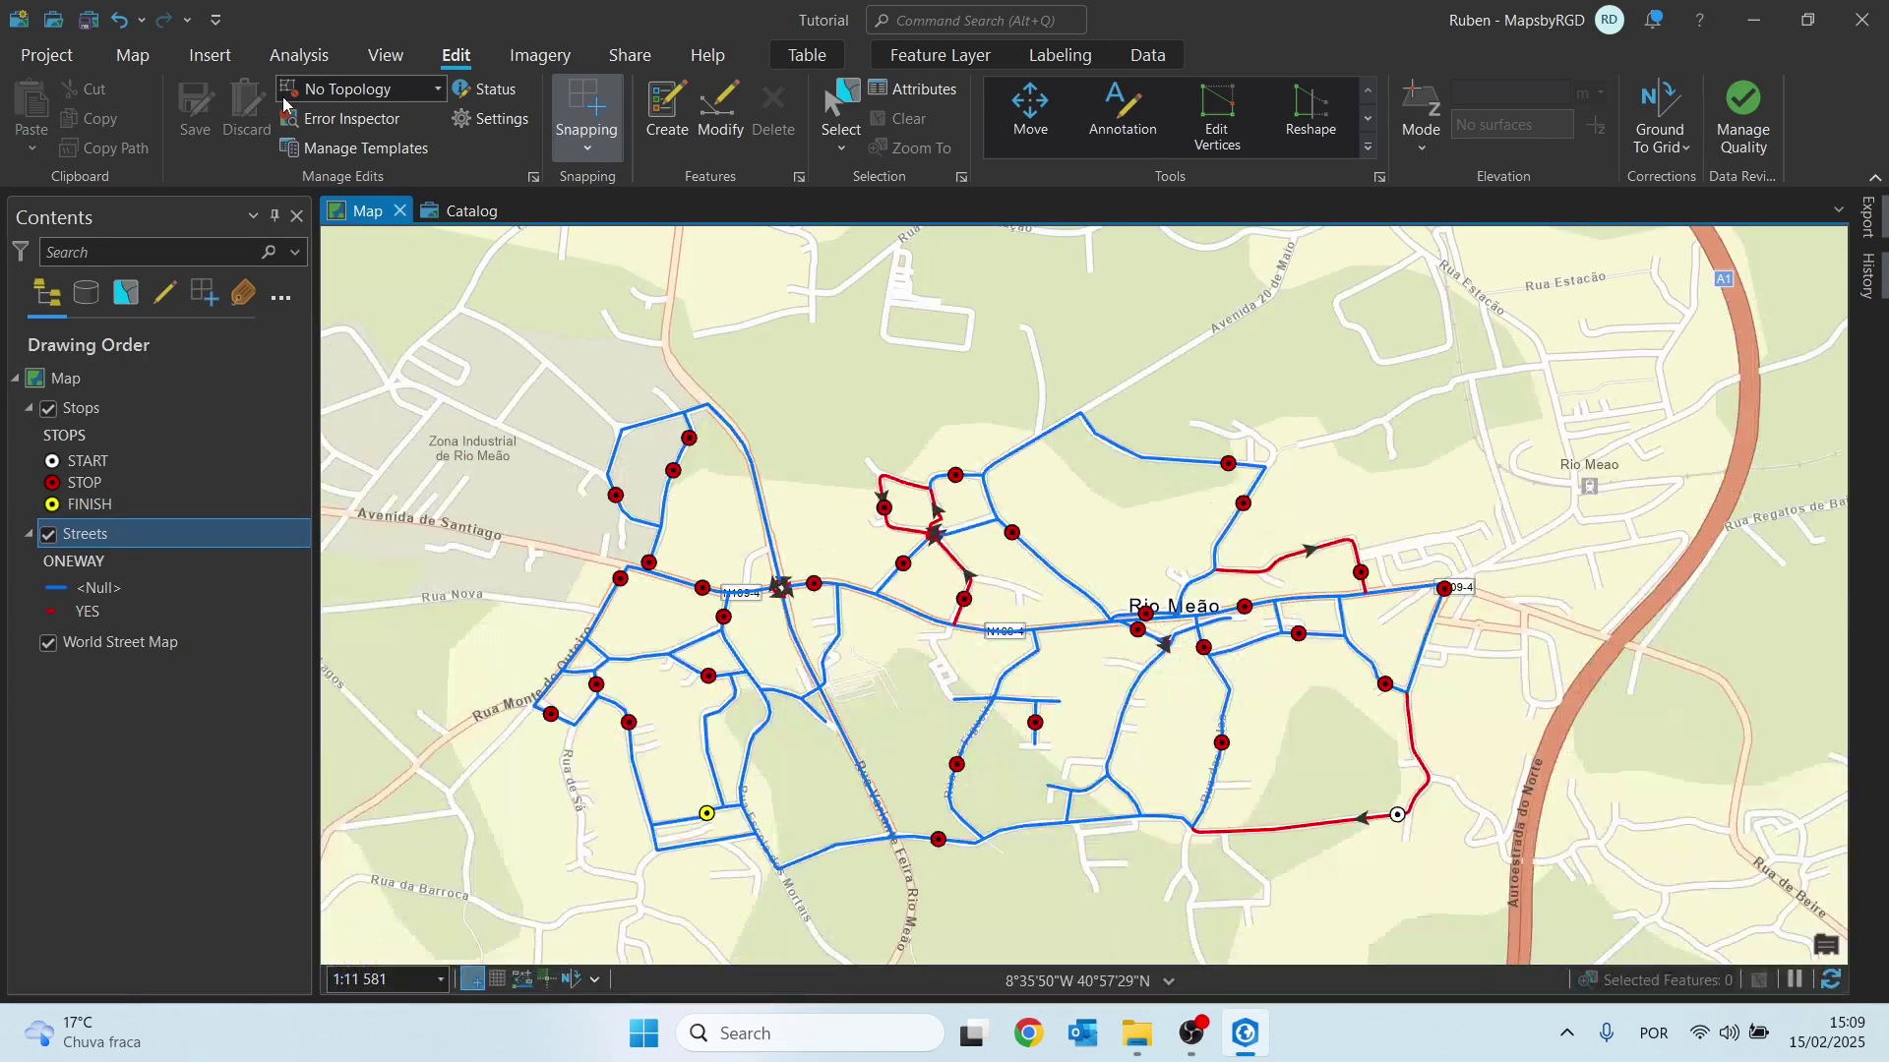
Start creating a network dataset inside the Tutorial feature dataset of ShortestPath.gdb
click(383, 57)
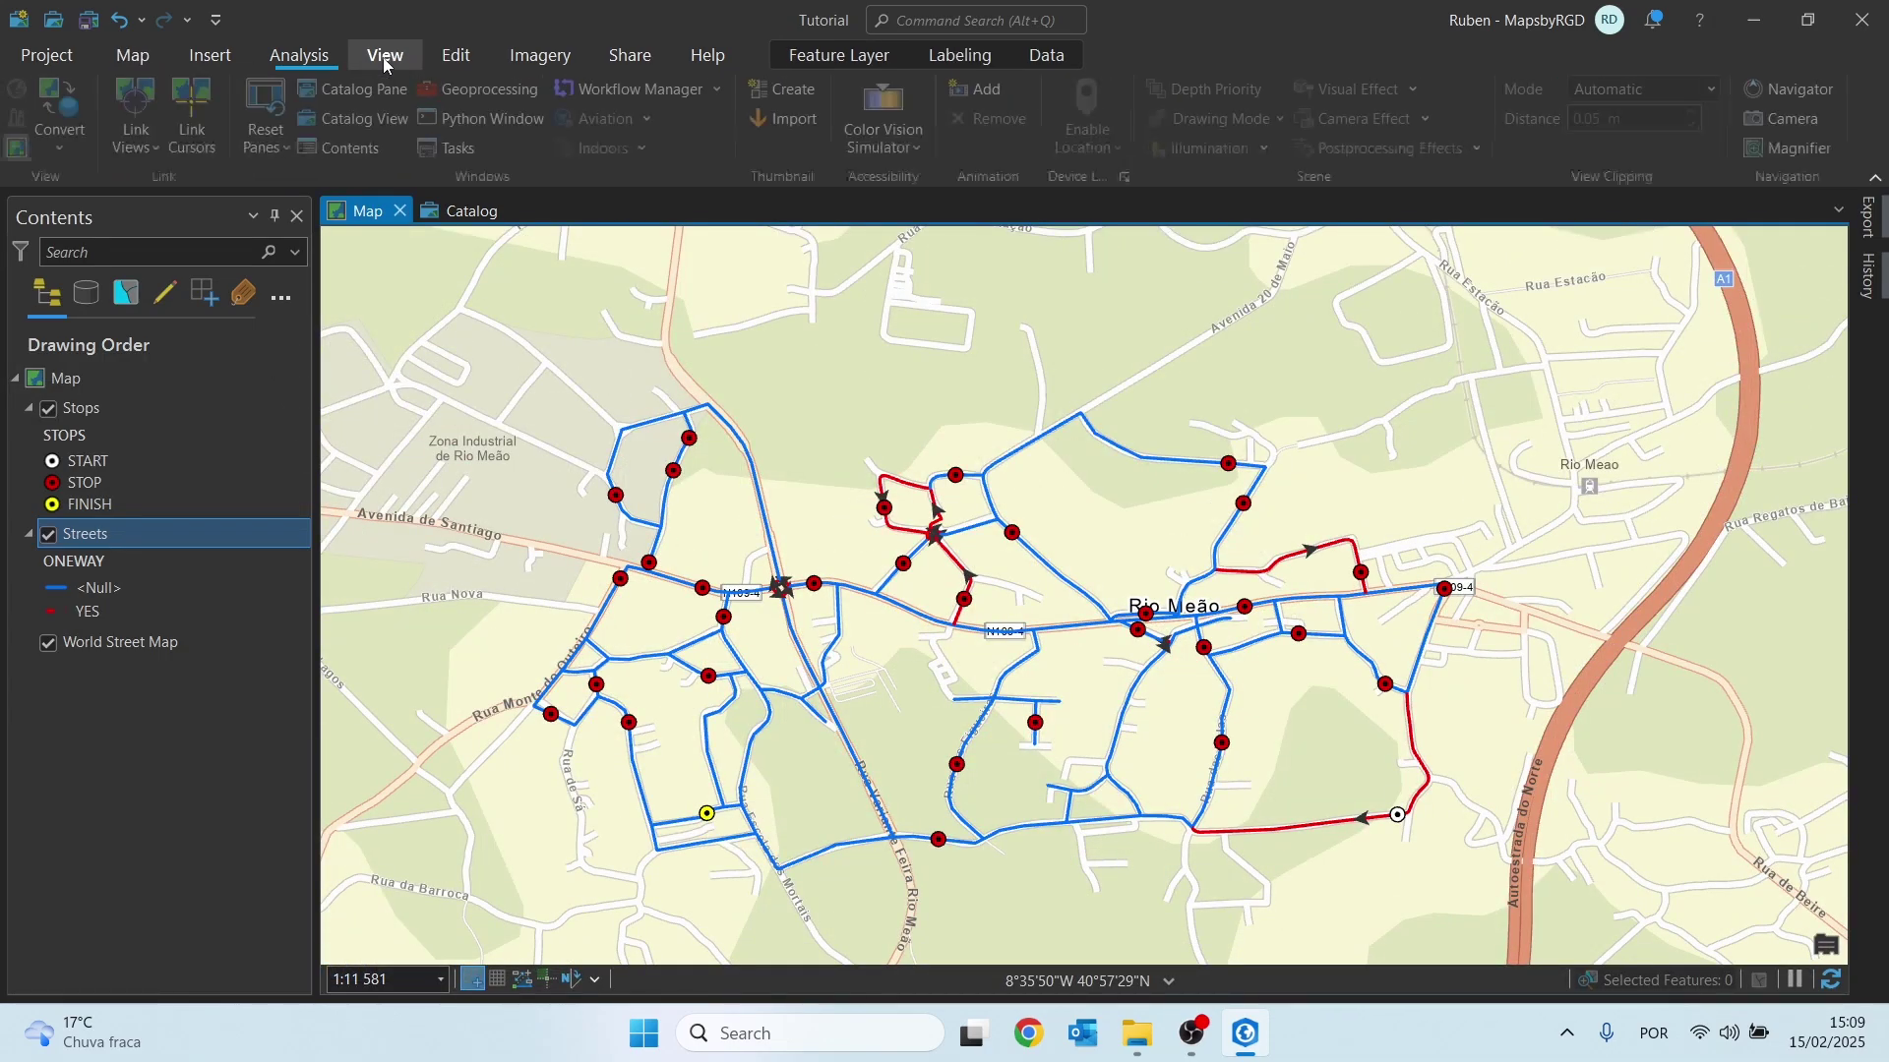
click(353, 96)
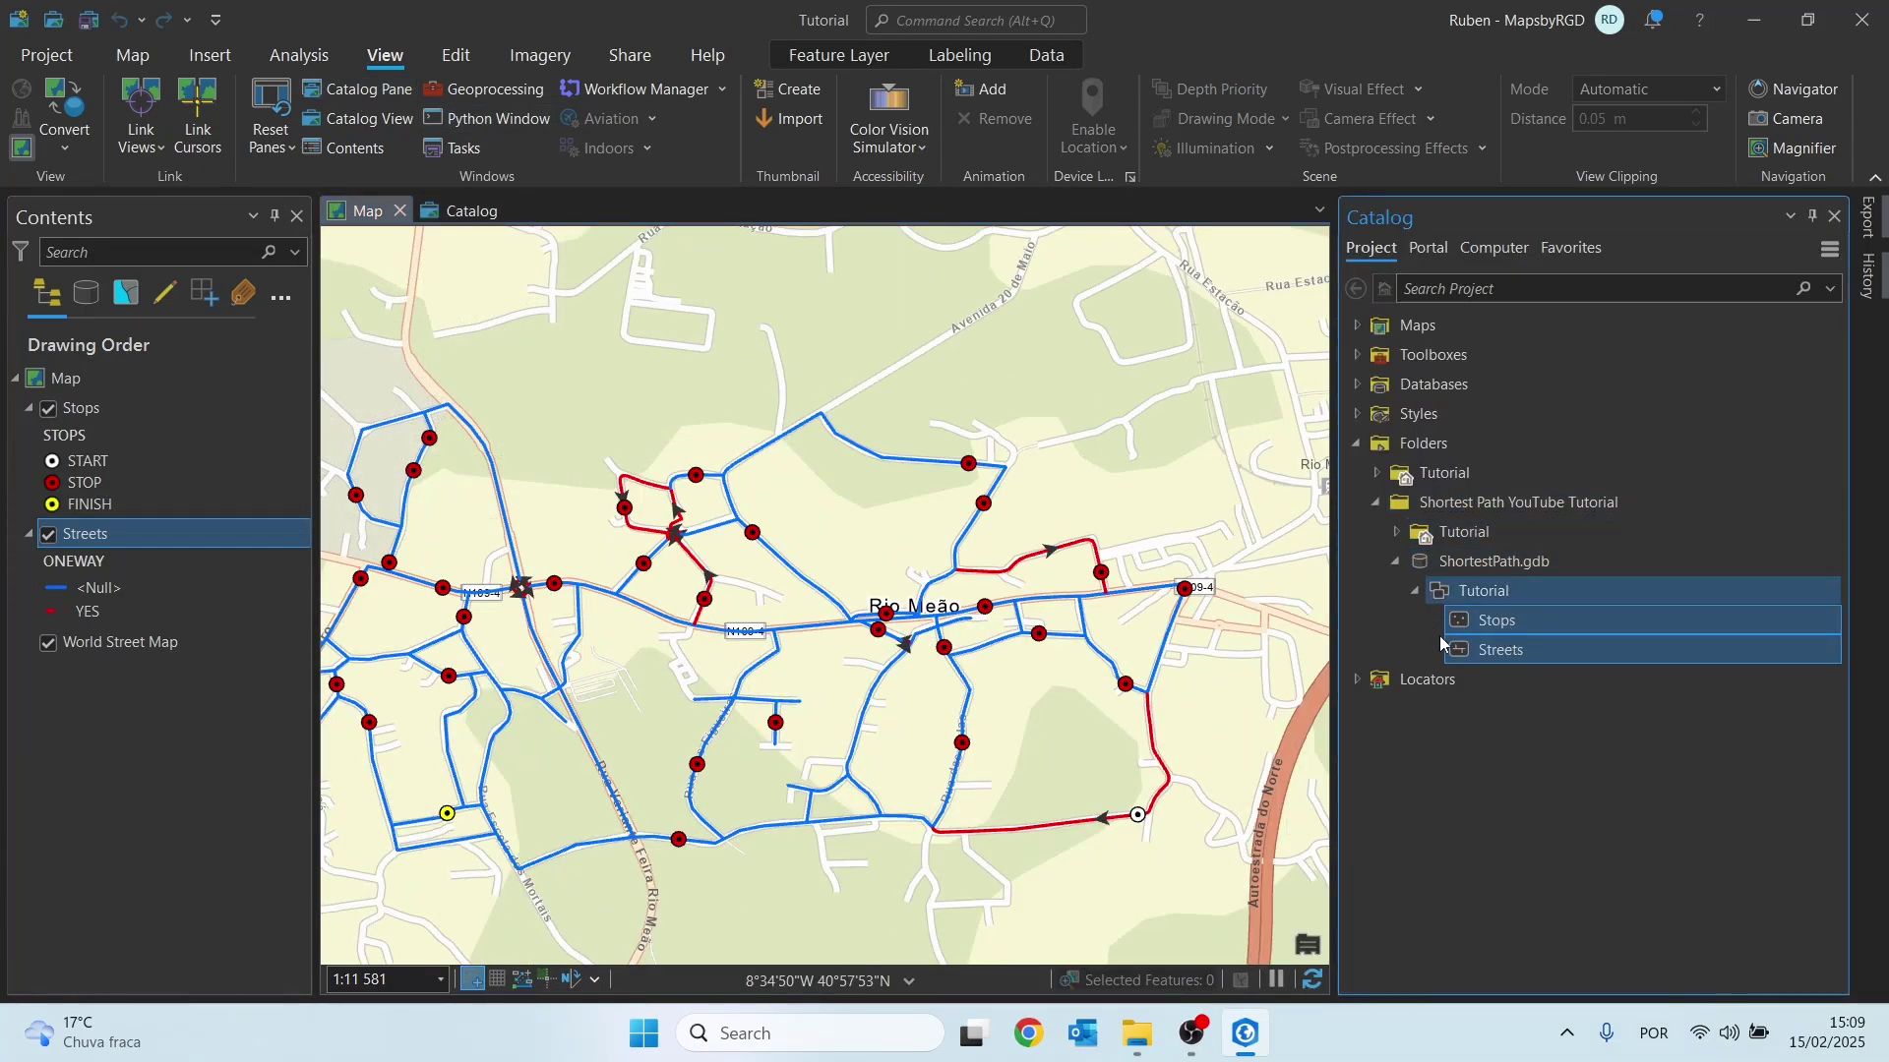
click(1460, 592)
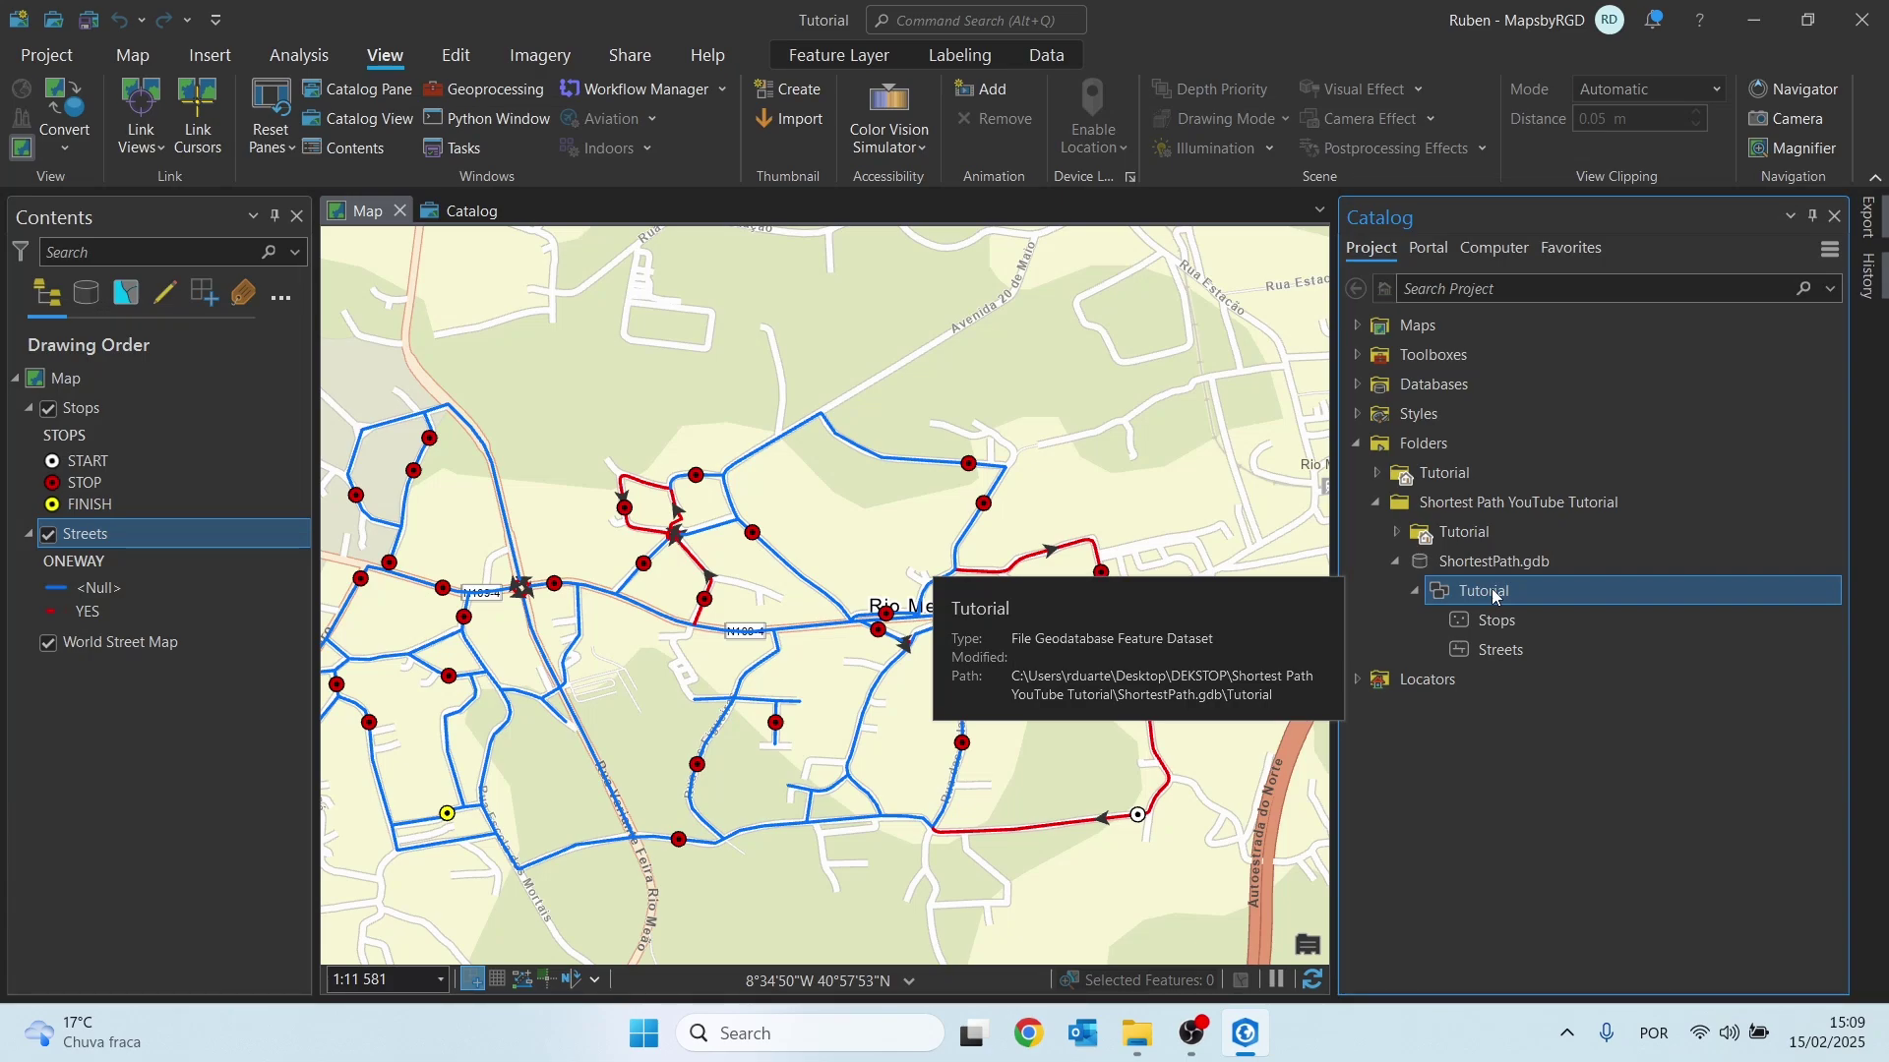
right_click(1492, 593)
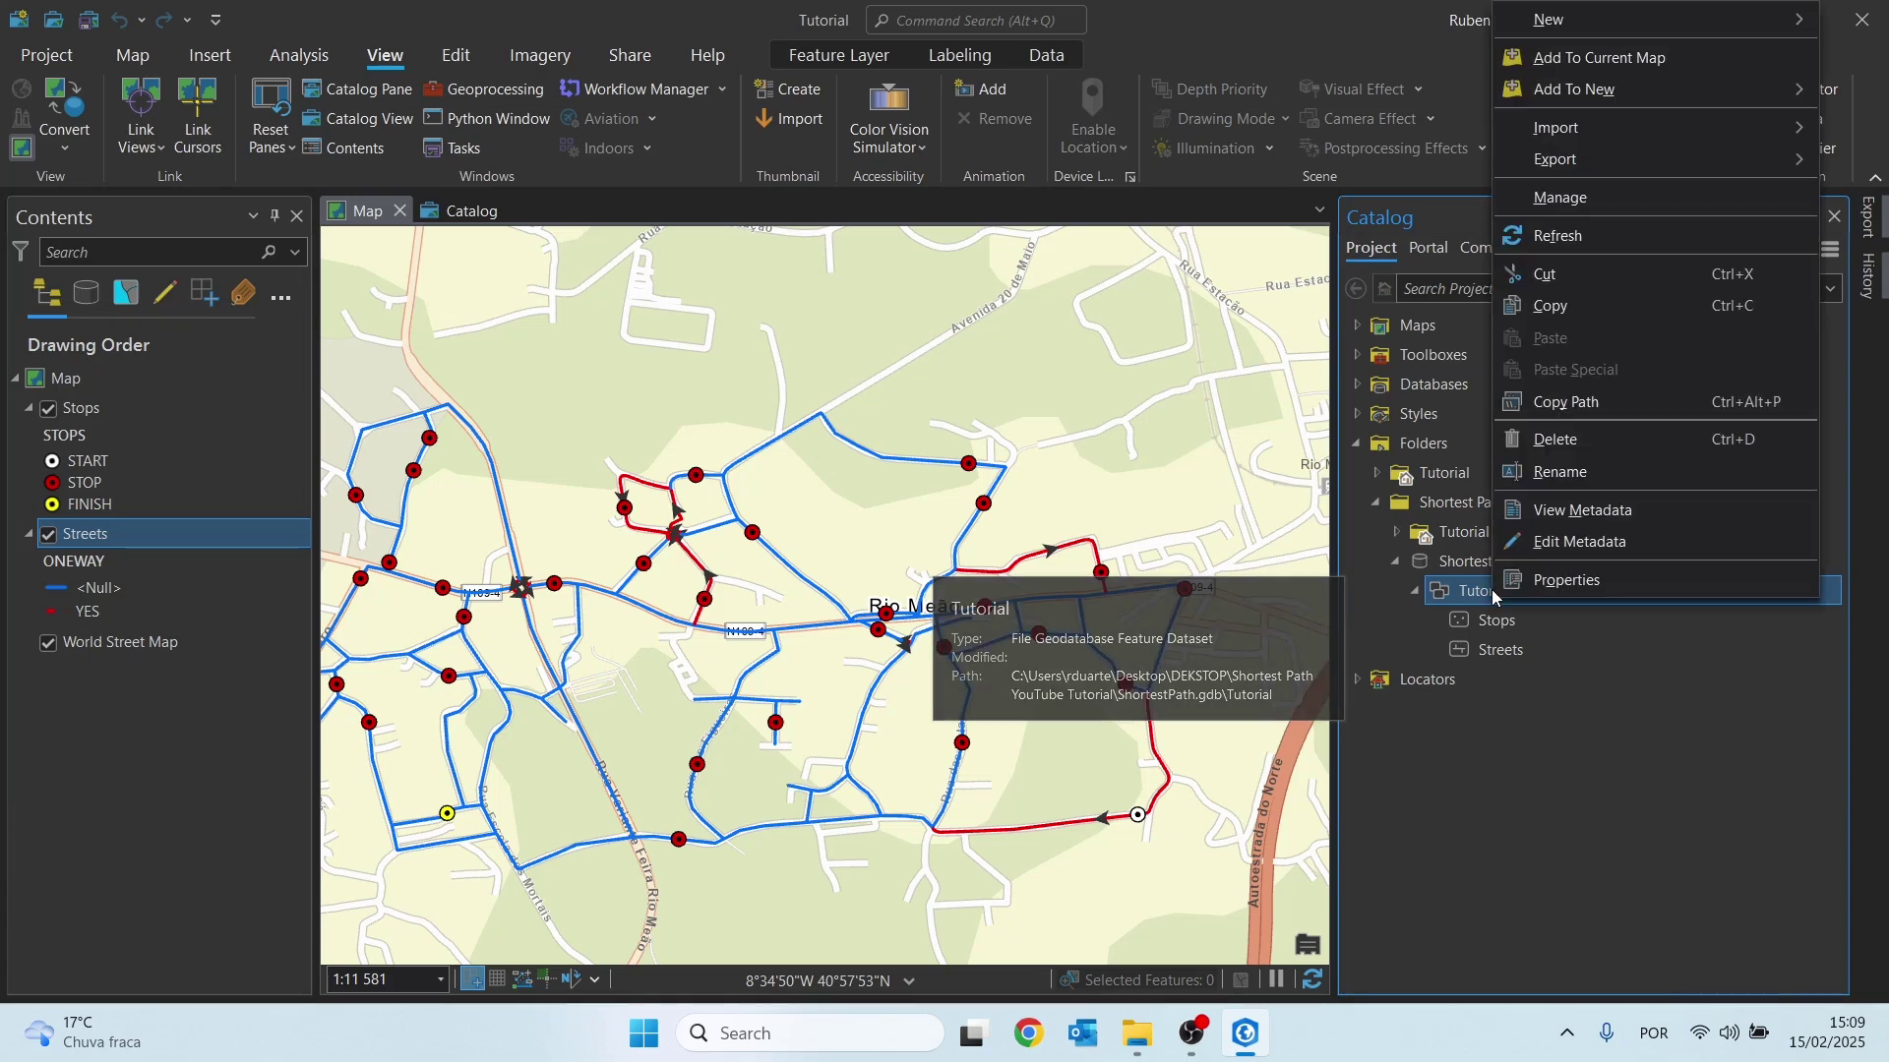
mouse_move(1596, 20)
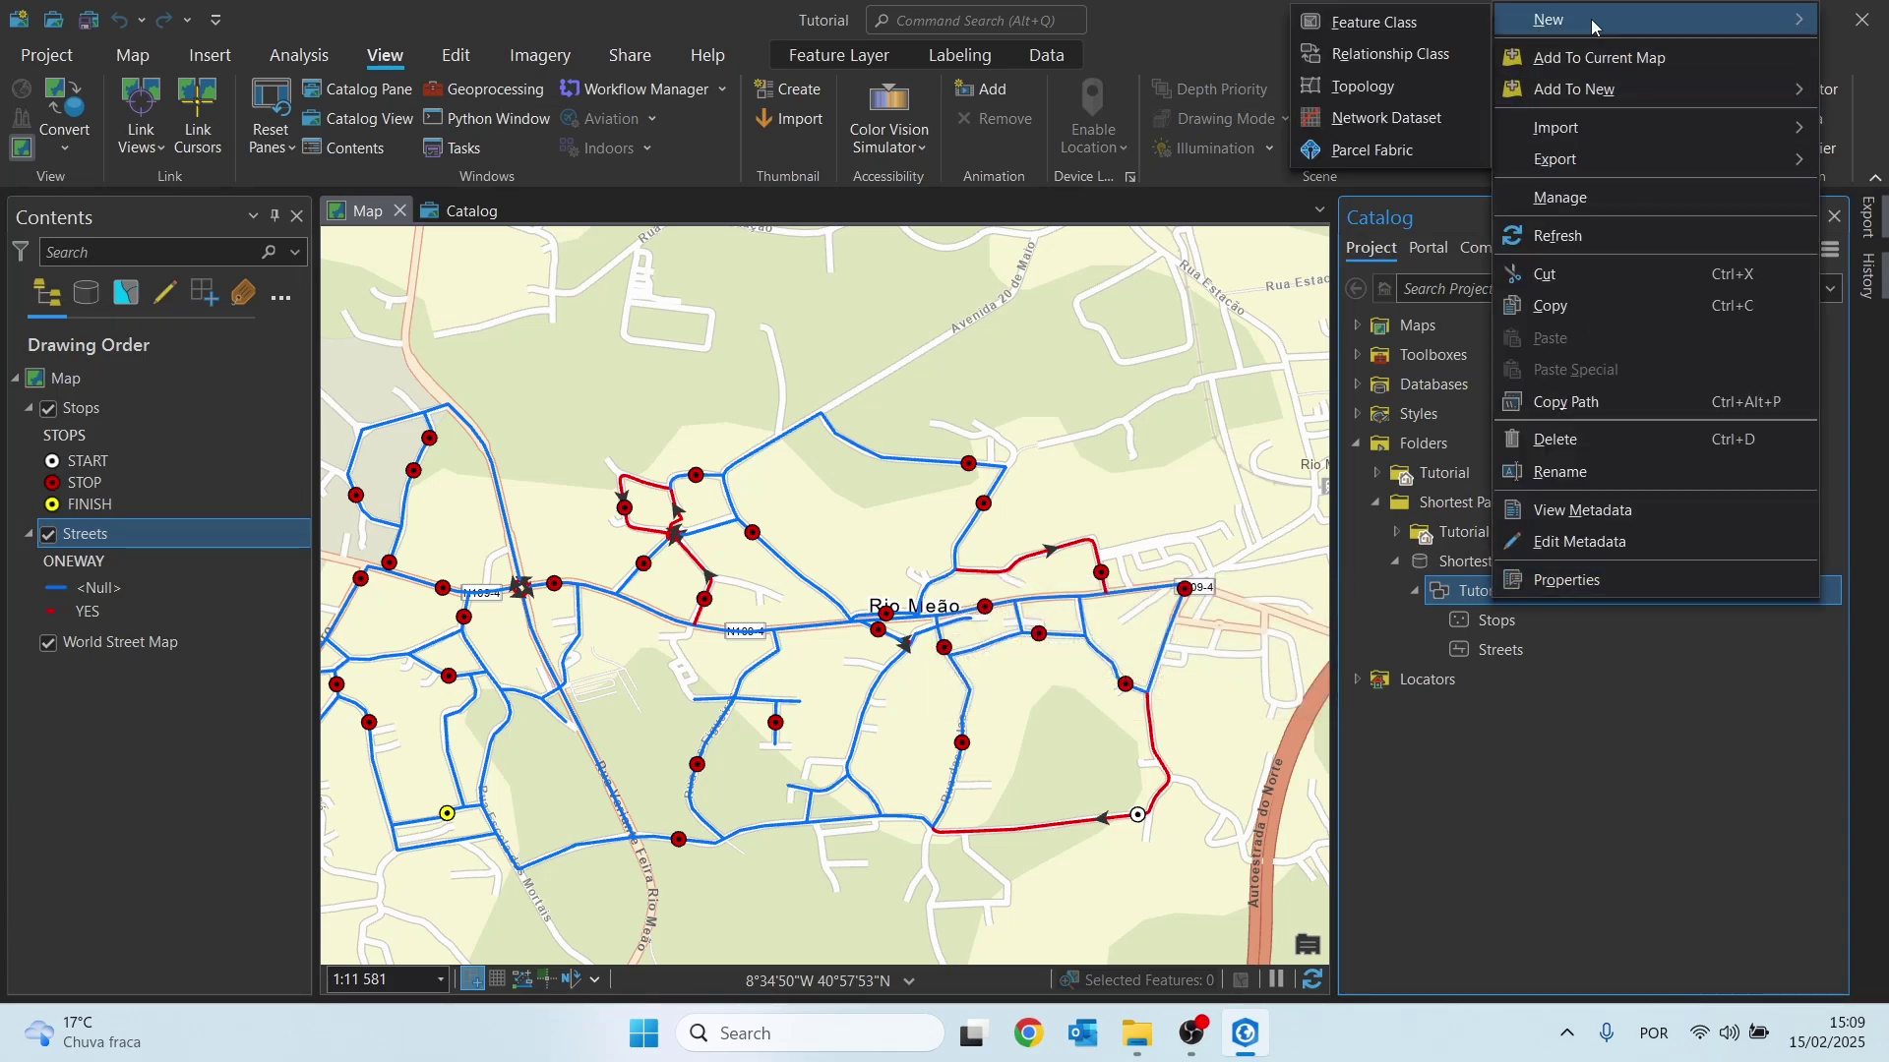
click(1329, 119)
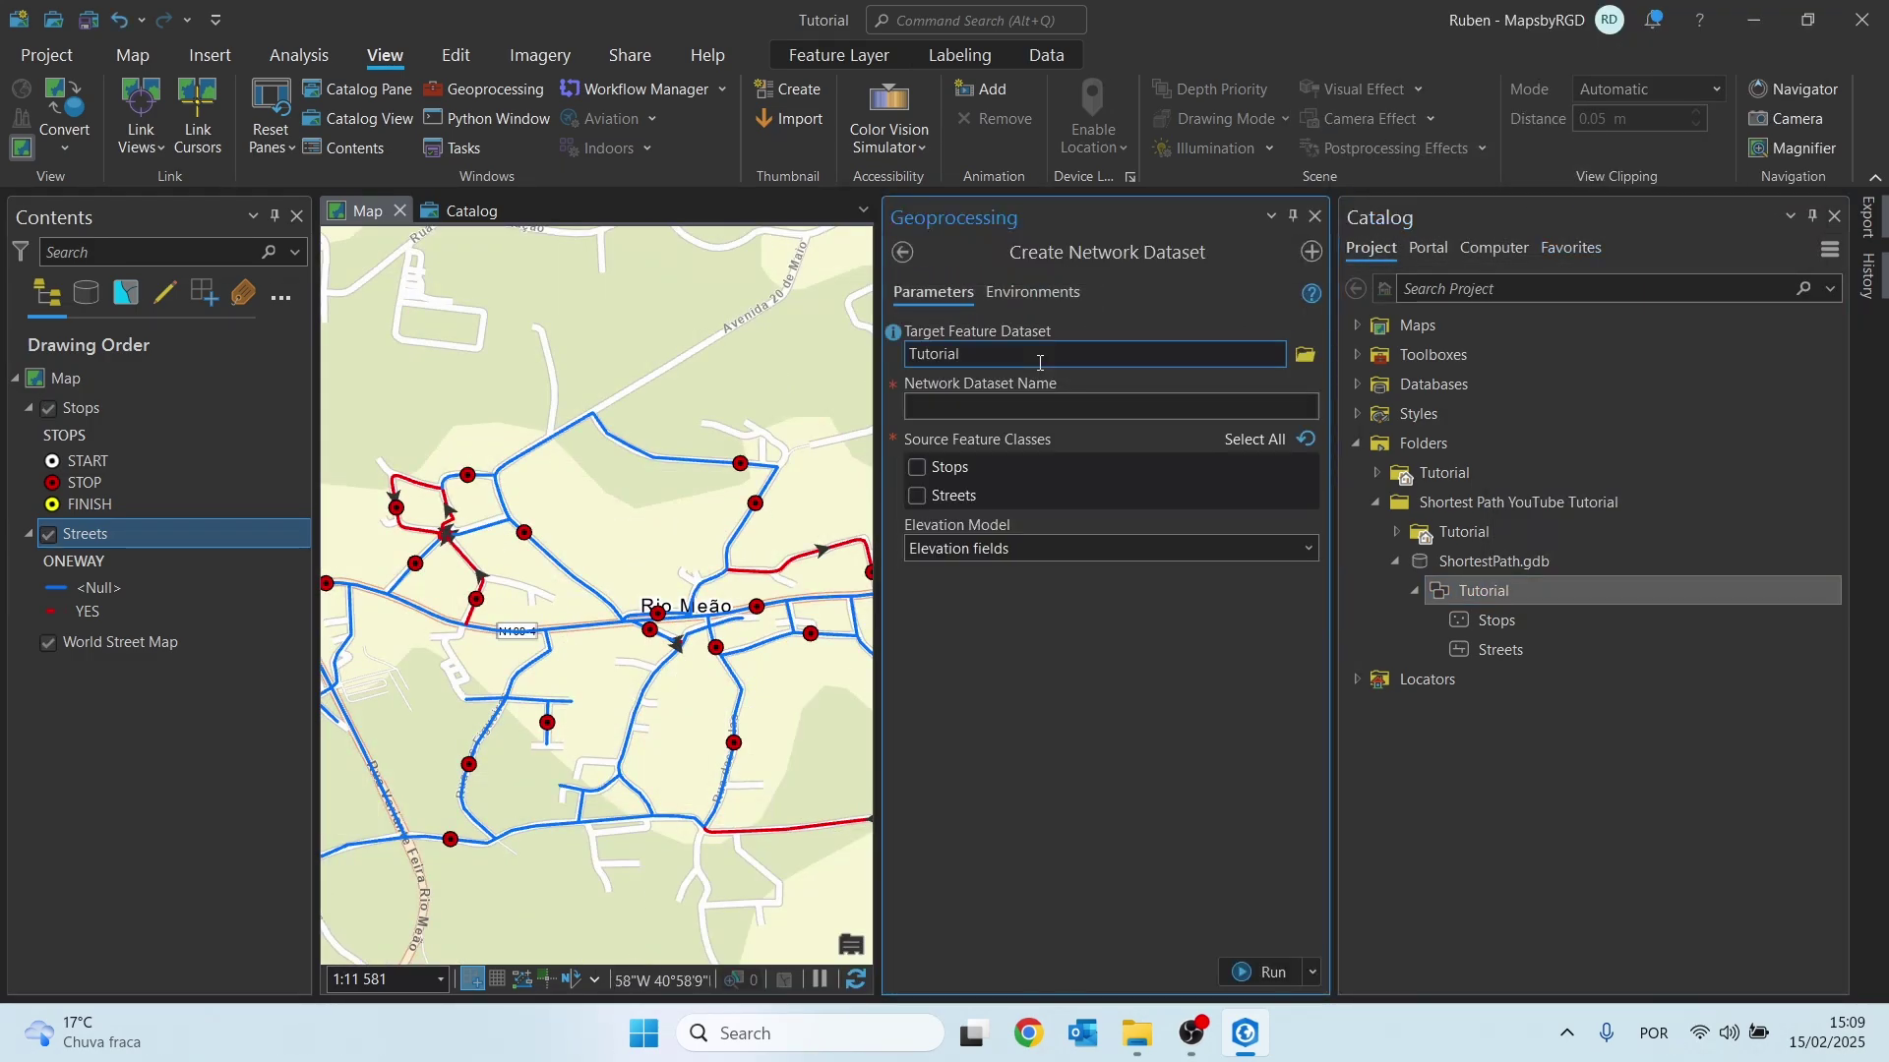
Create the network dataset Tutorial_ND with only Streets as source feature class and Elevation fields as elevation model
click(953, 403)
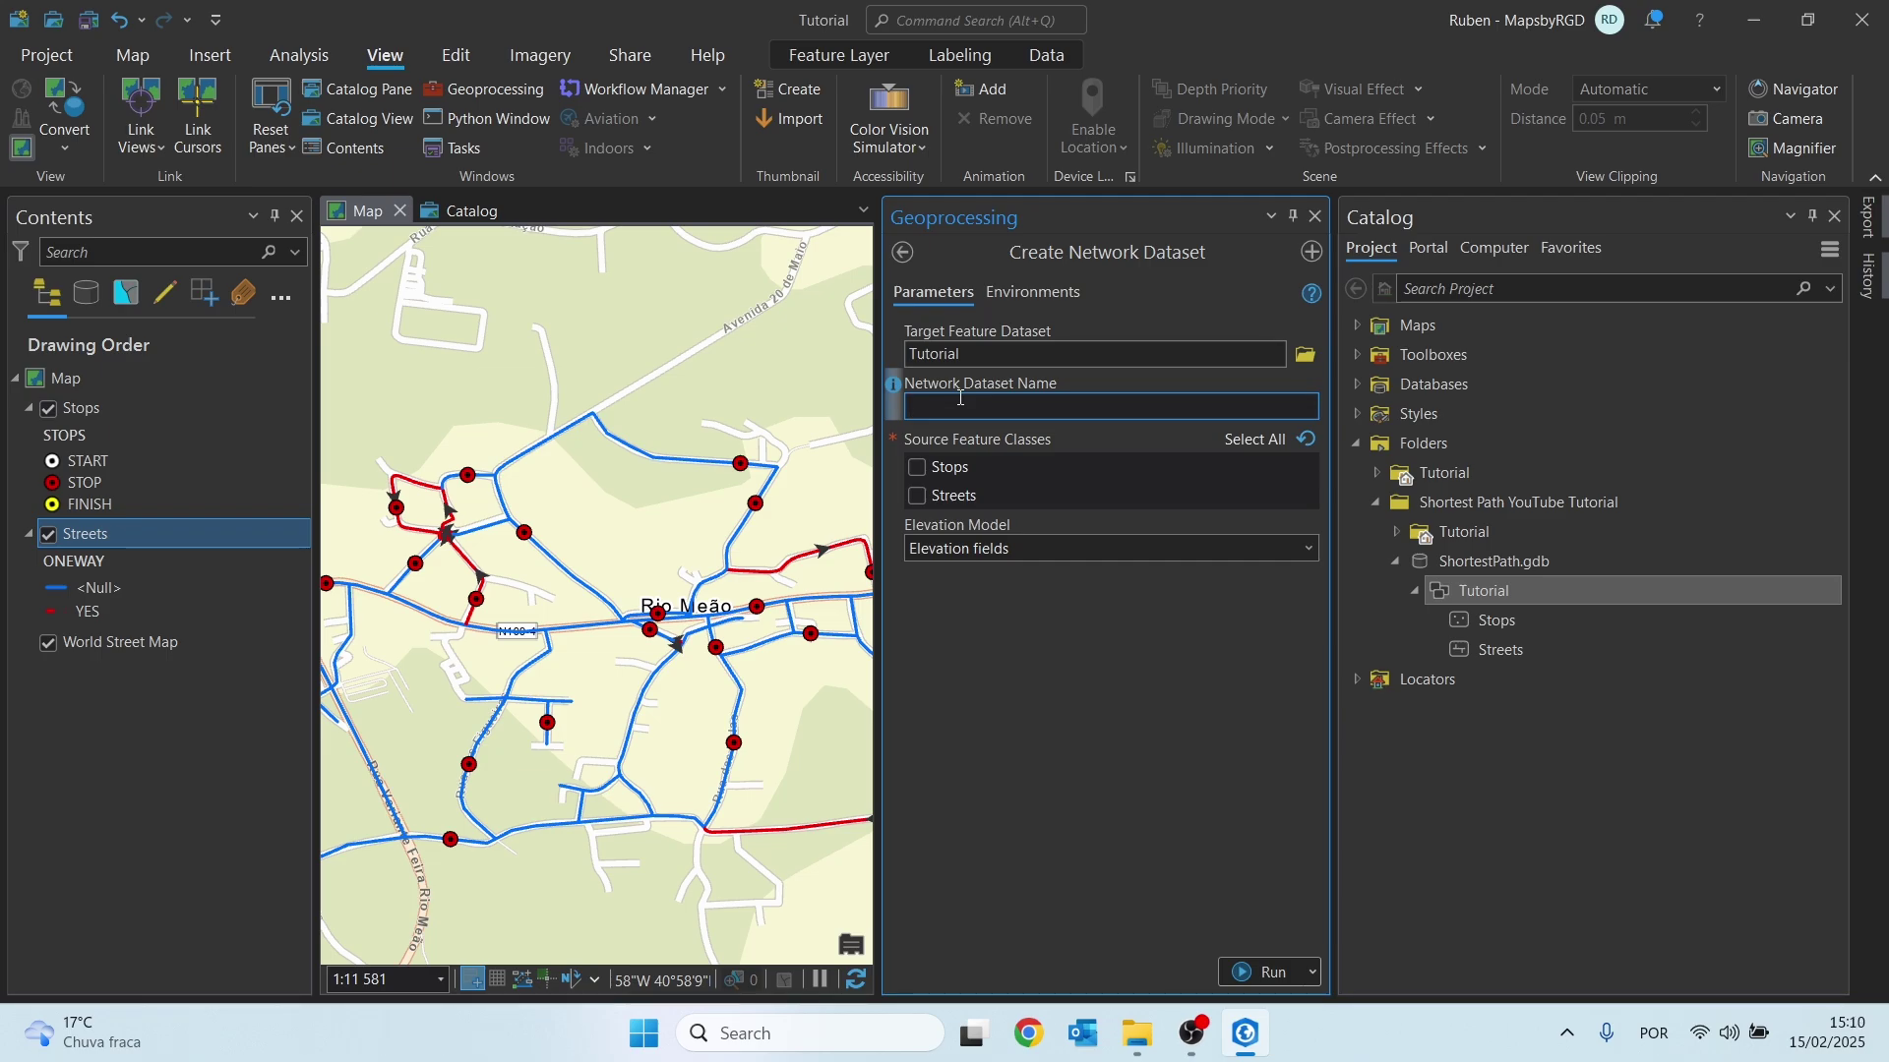
text(Tutorial_ND)
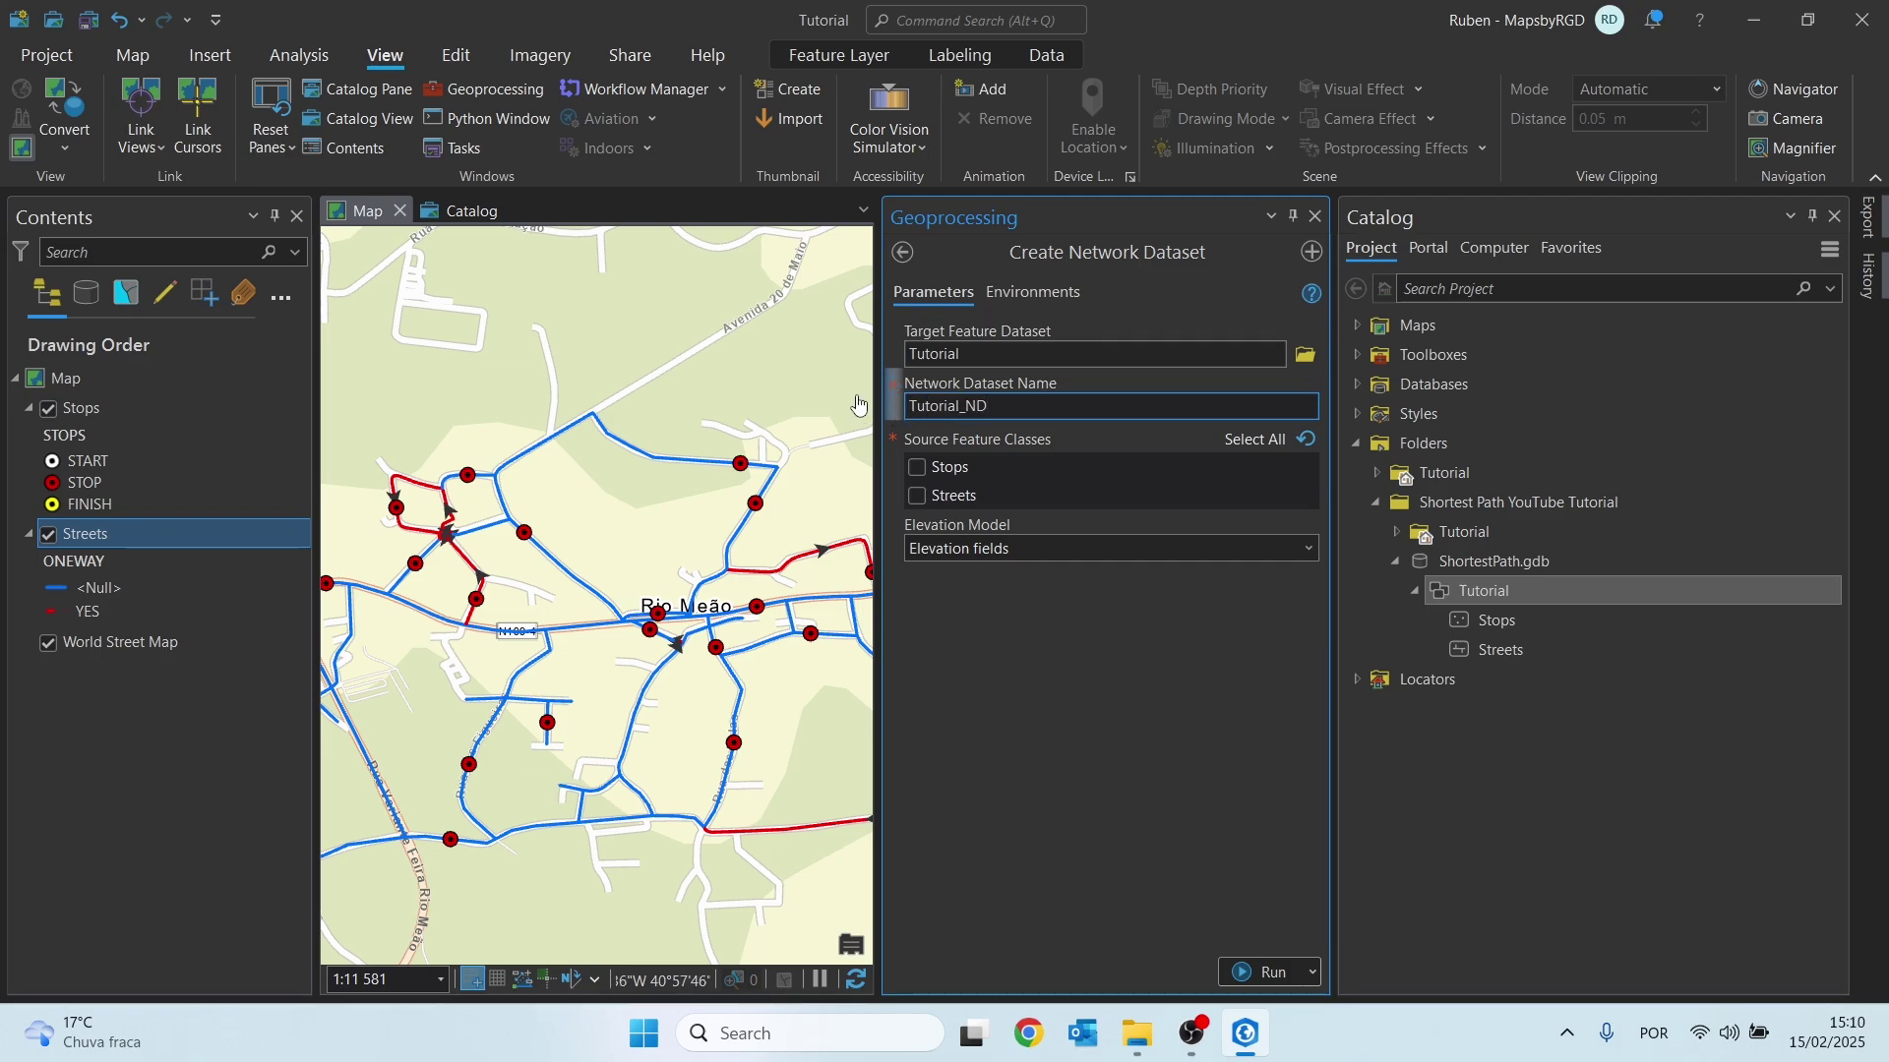
click(920, 501)
click(918, 498)
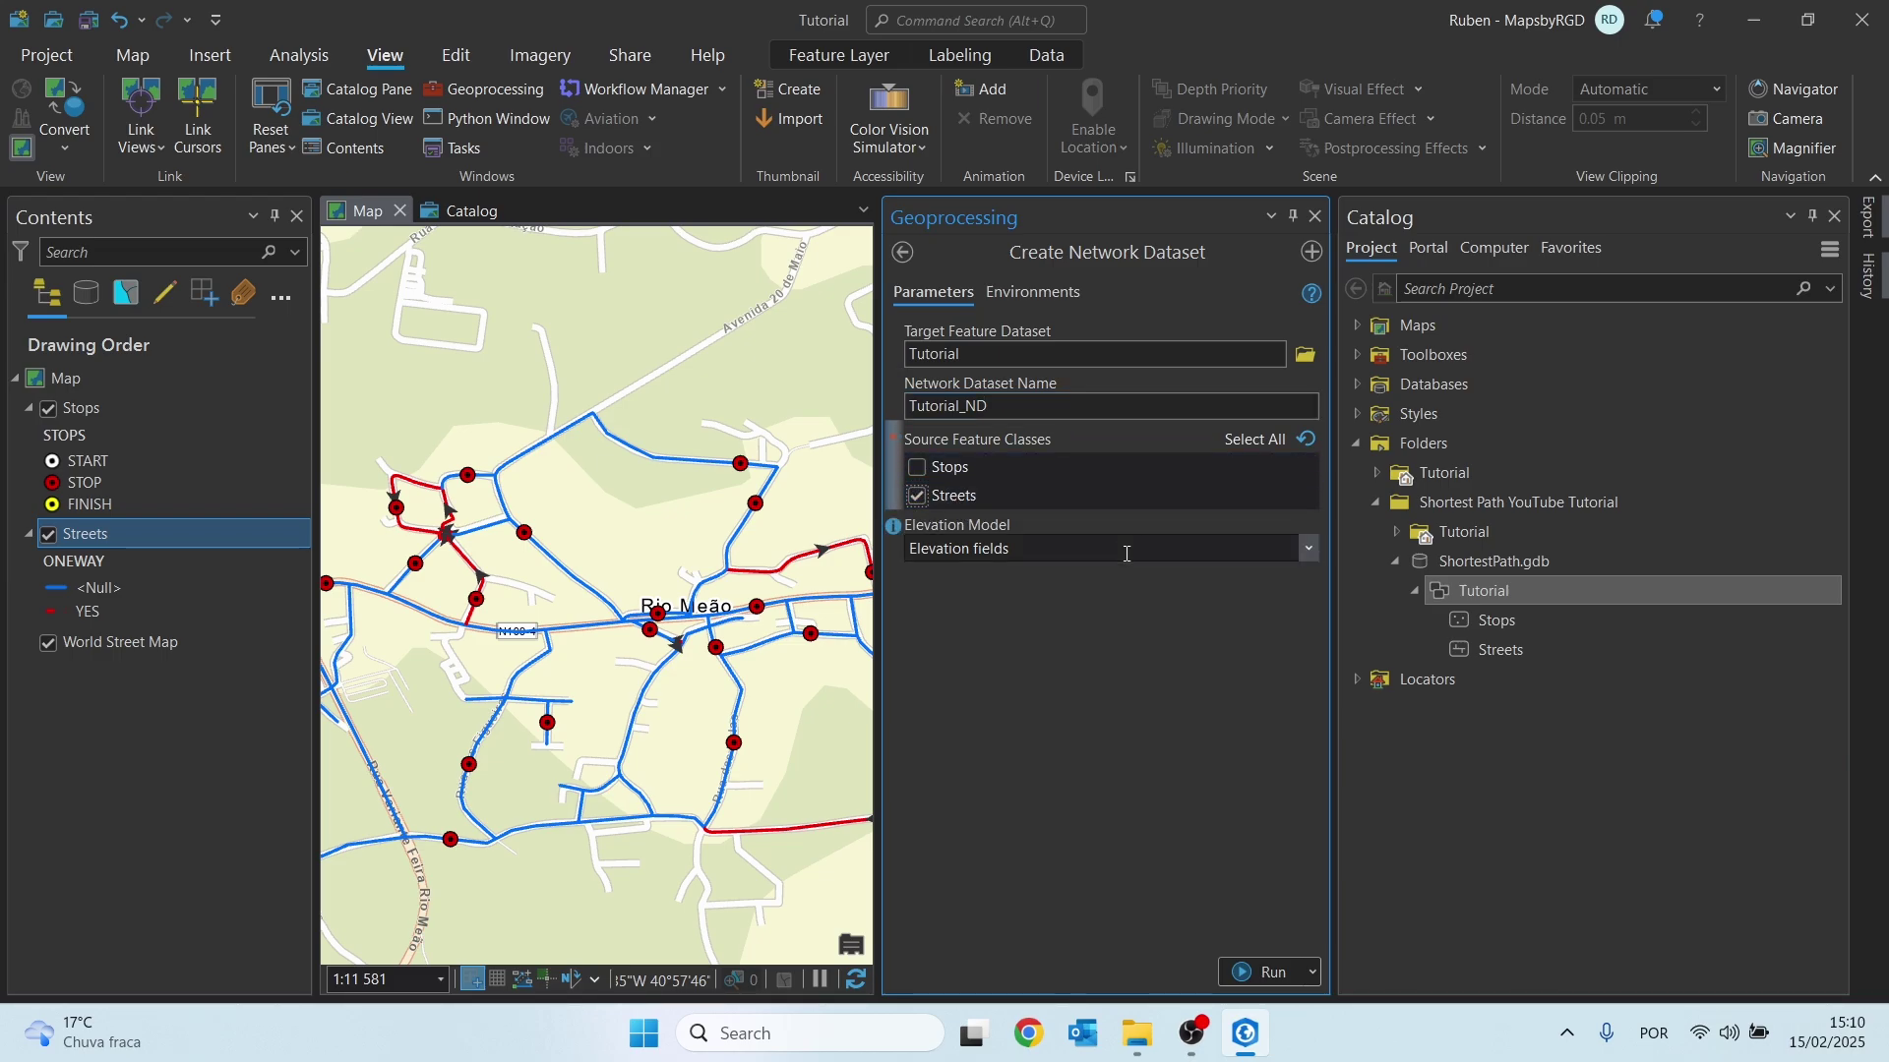
click(1308, 549)
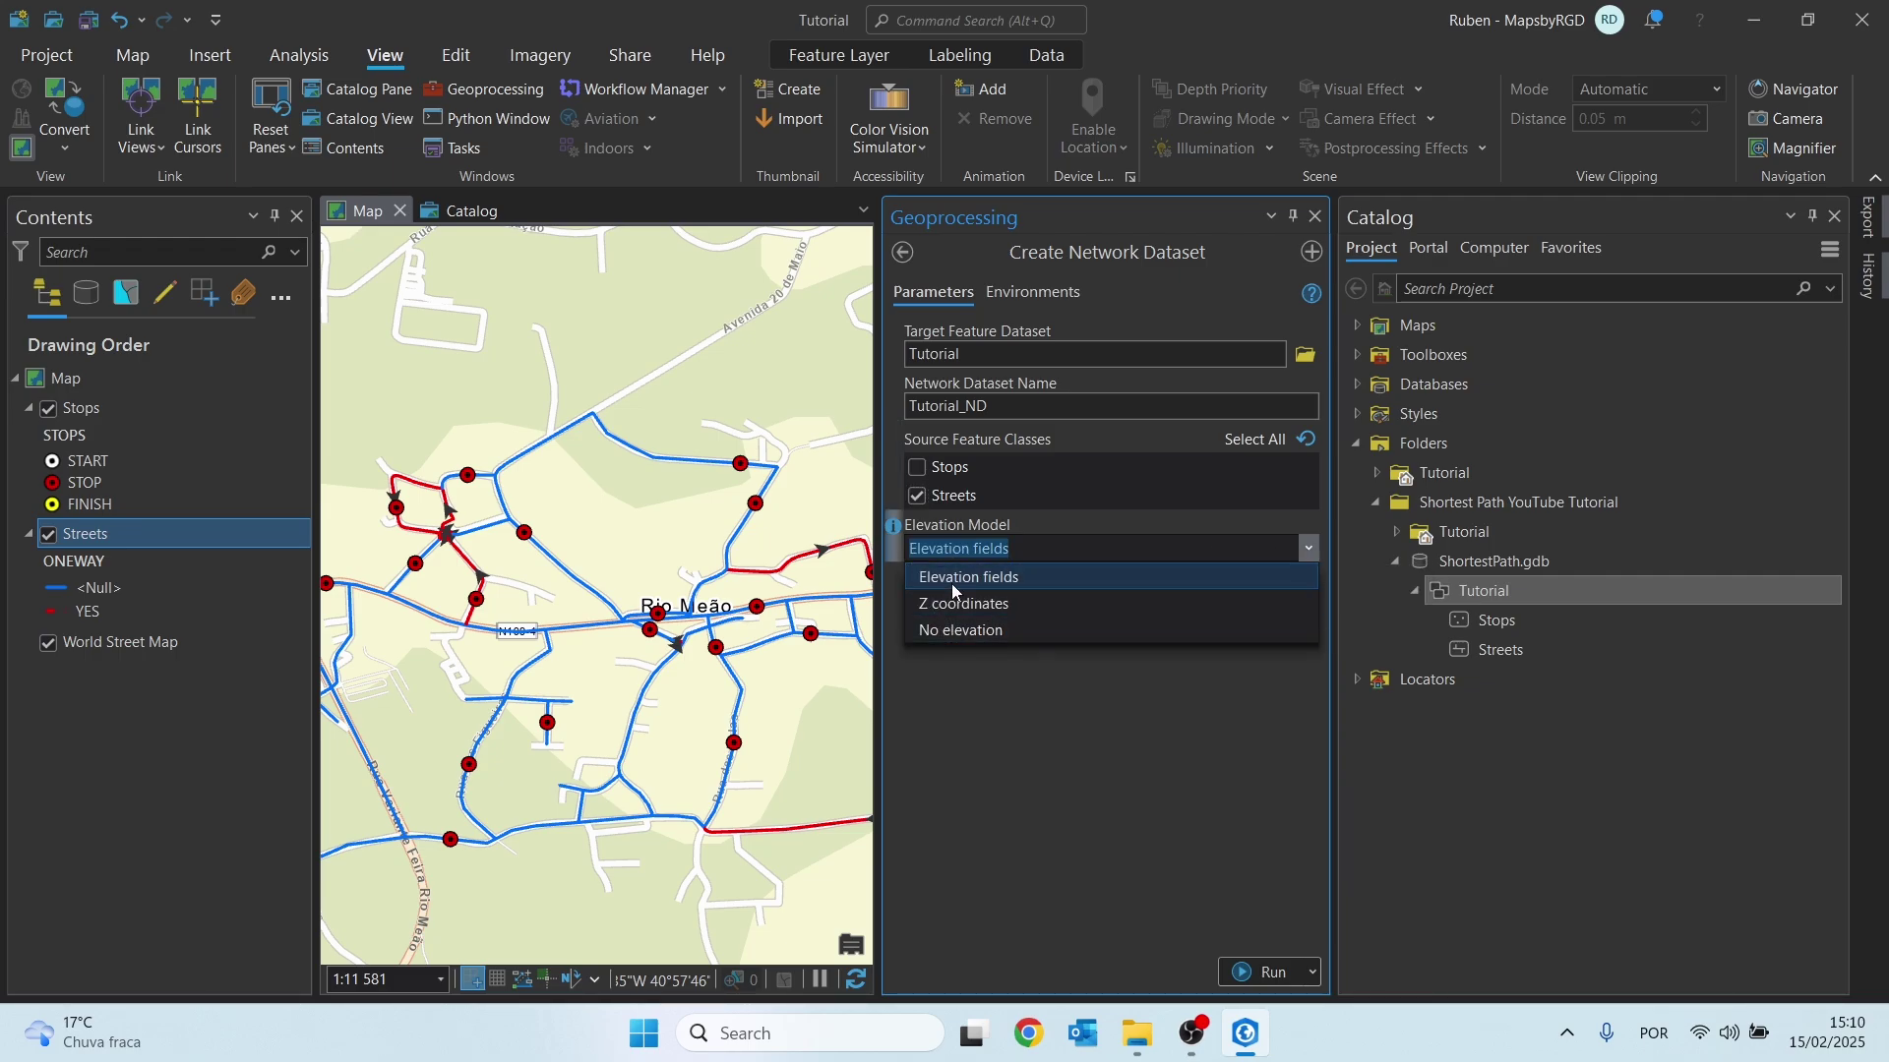
click(981, 671)
click(982, 676)
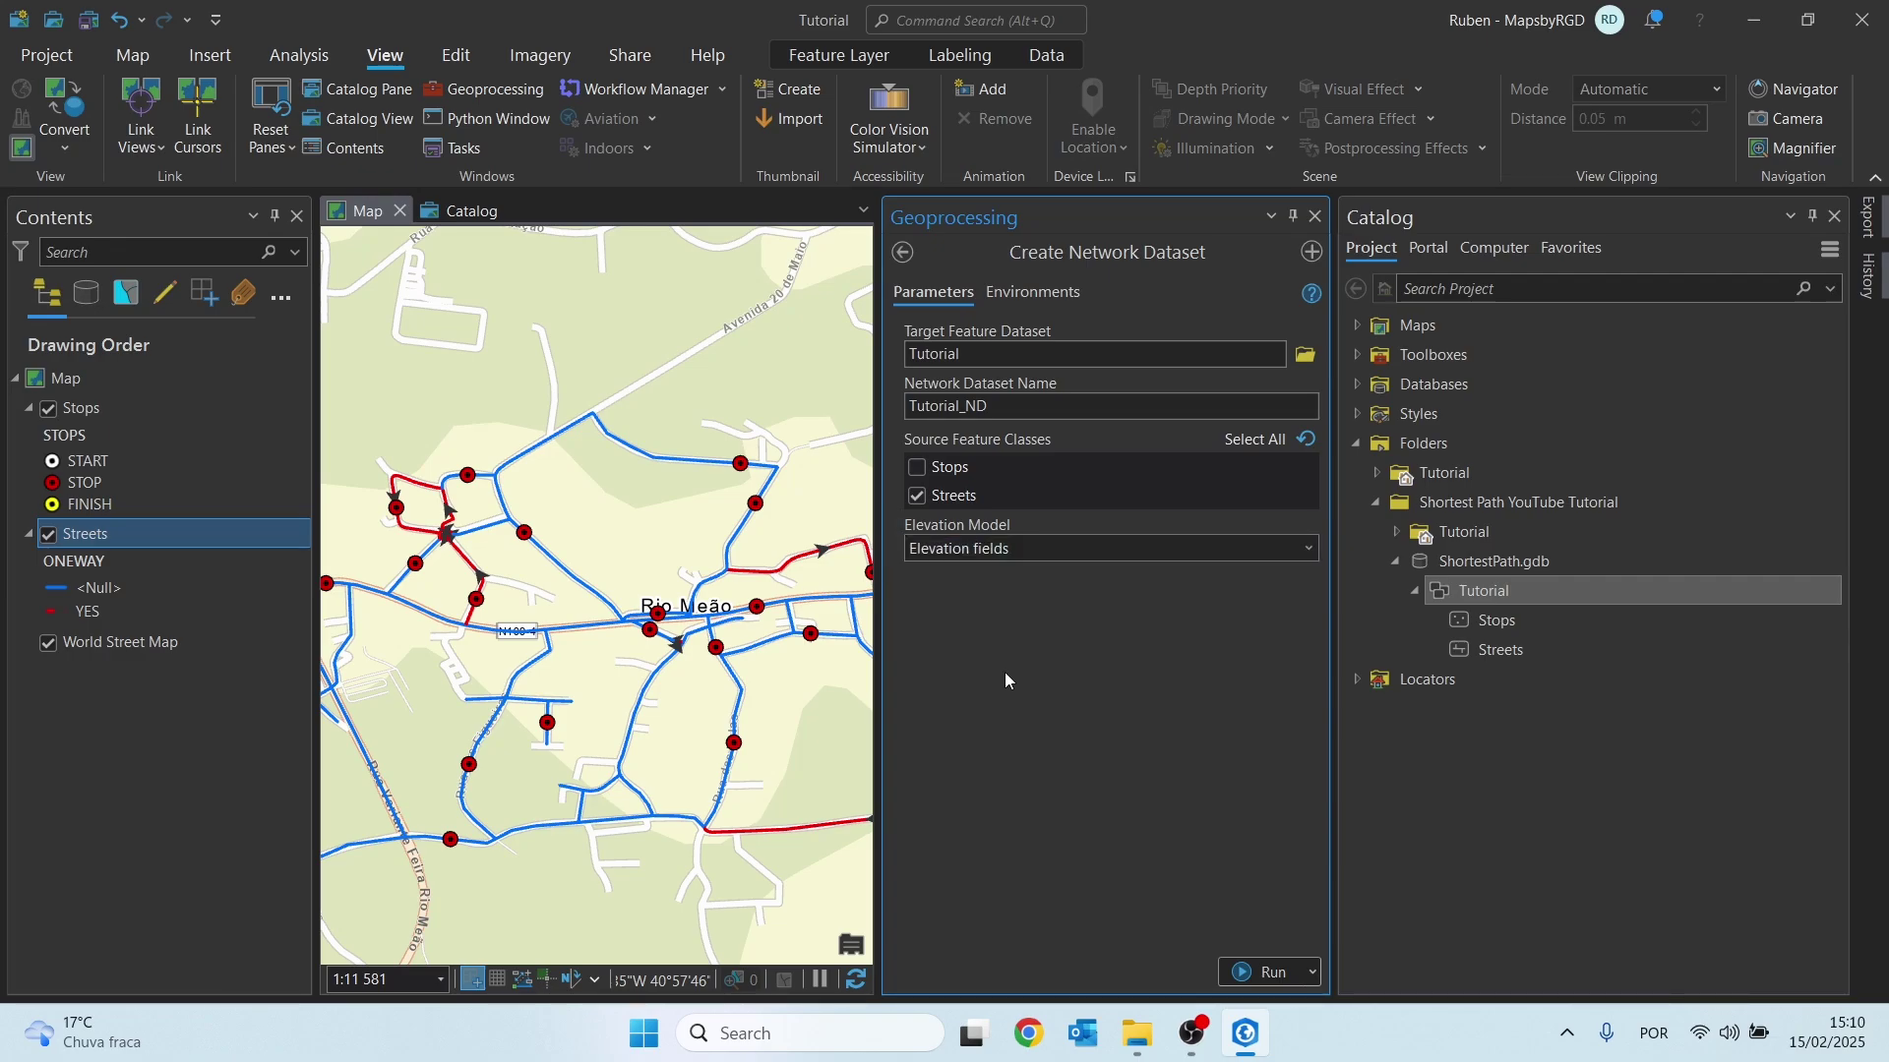
click(1245, 974)
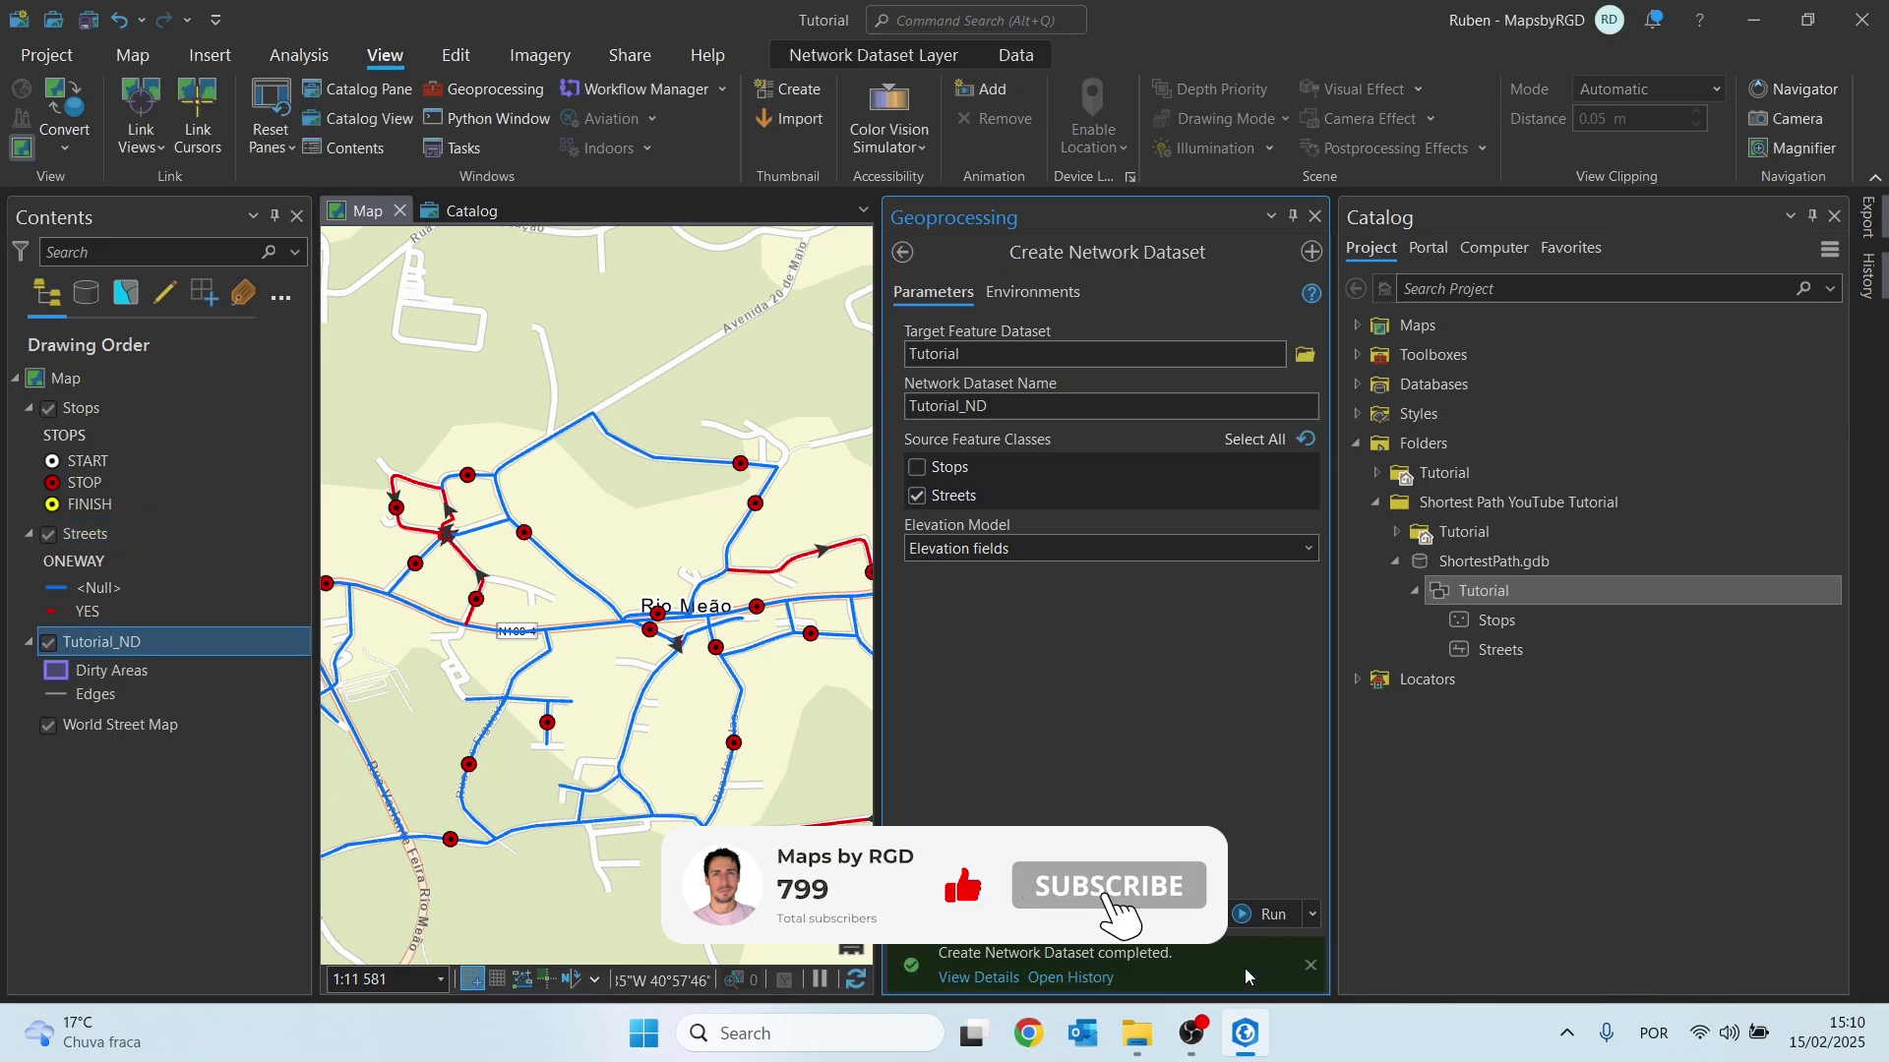
Close the Create Network Dataset tool and remove the Tutorial_ND layer from the map
mouse_move(1243, 967)
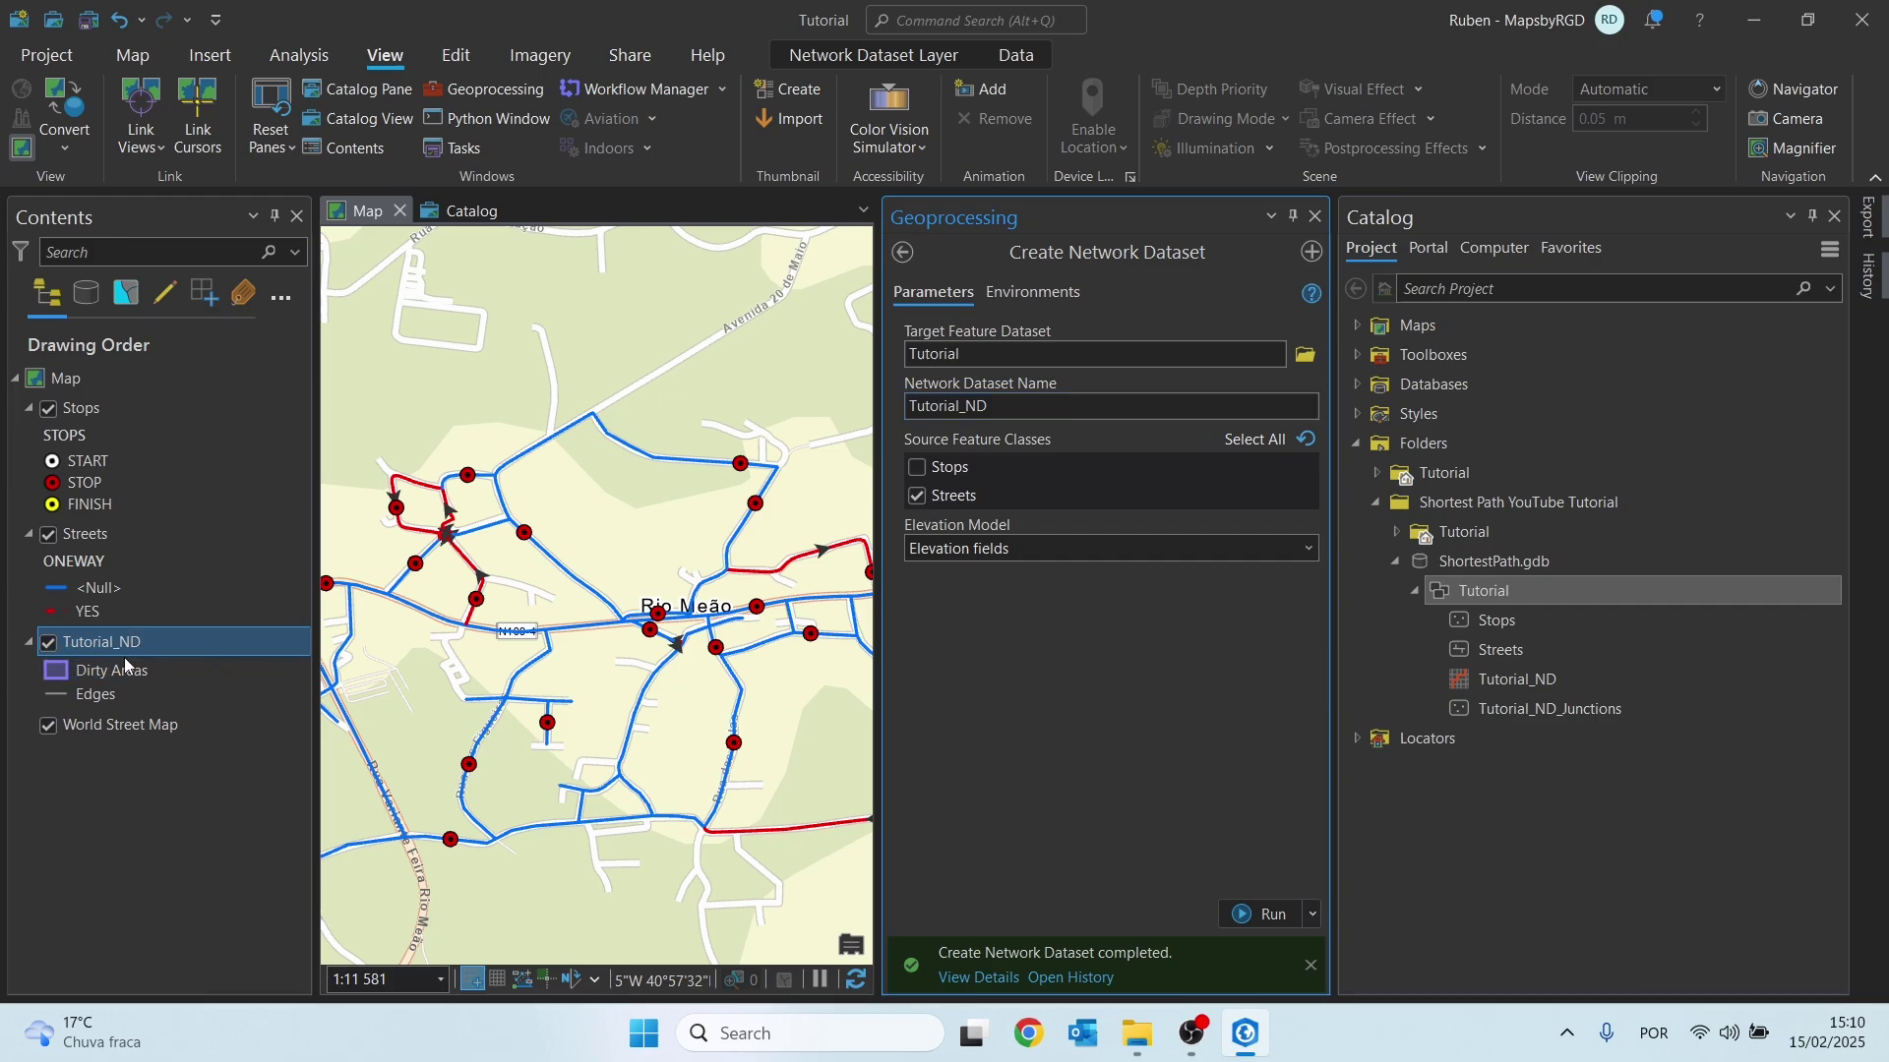
click(1314, 216)
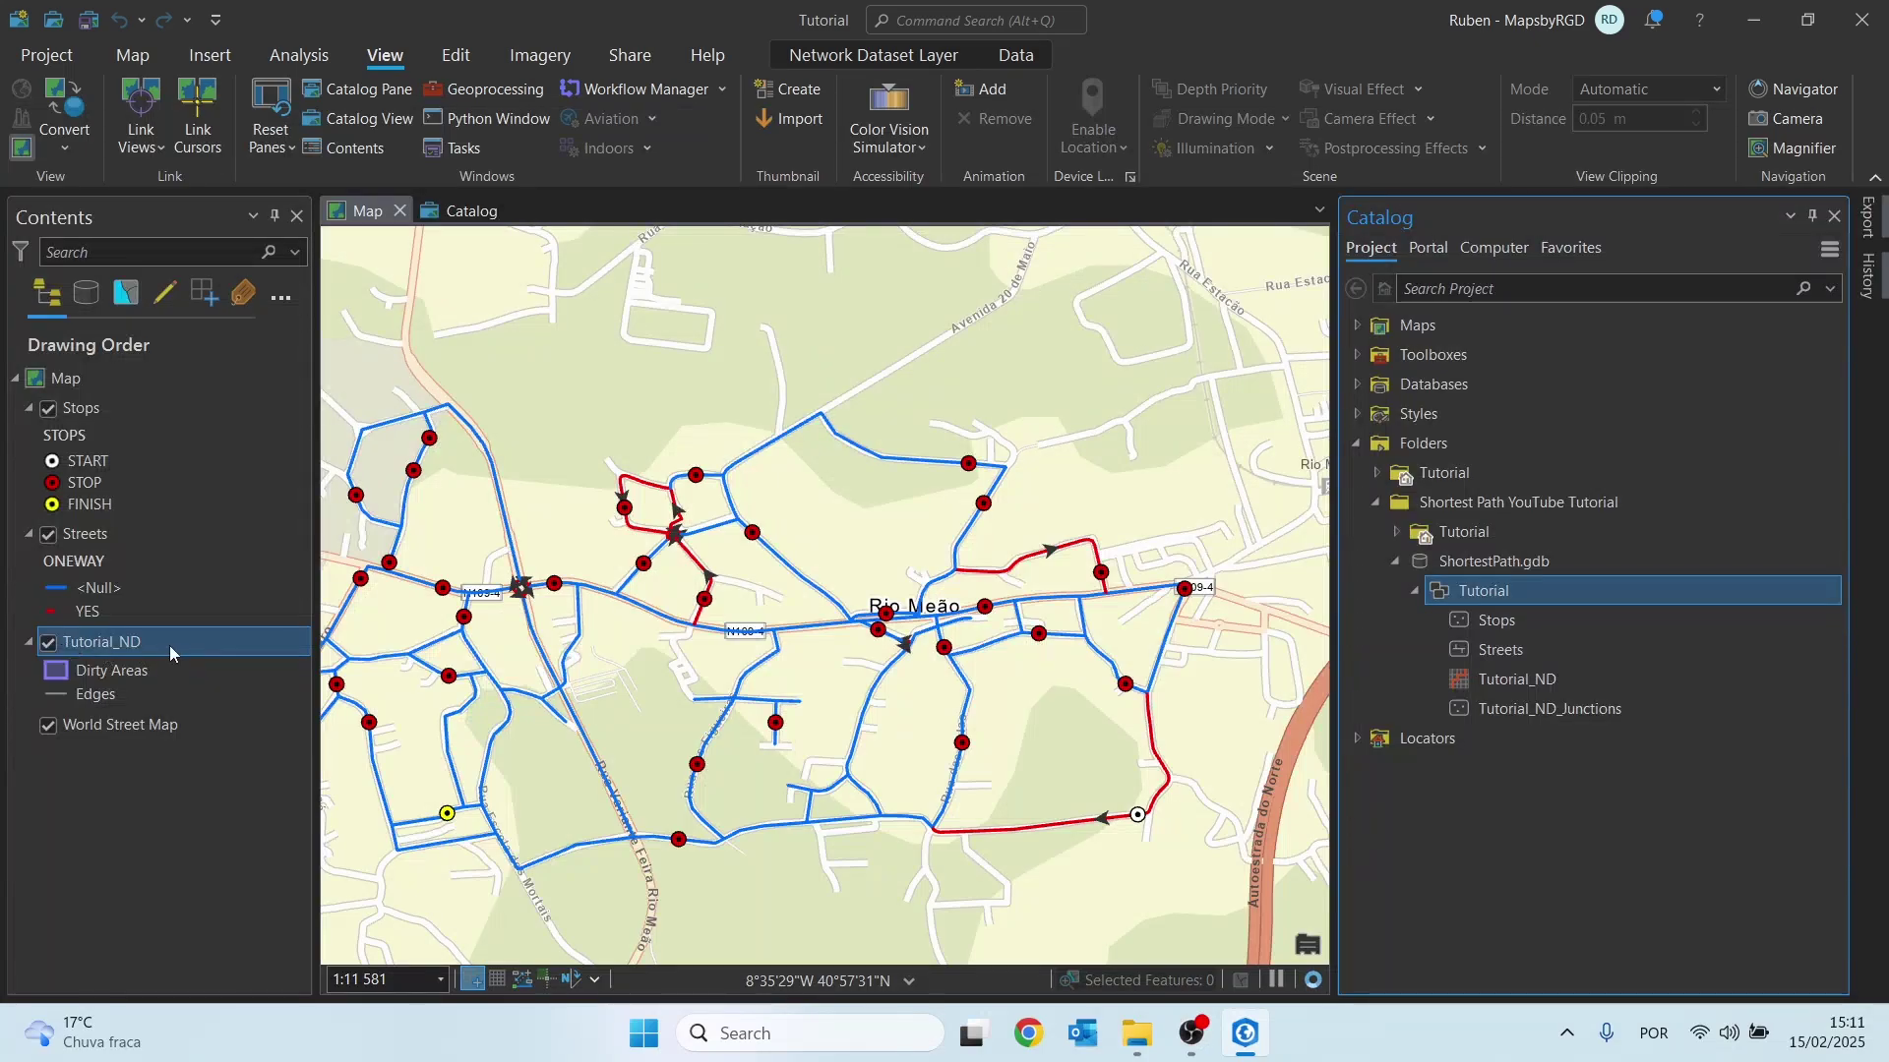
right_click(75, 639)
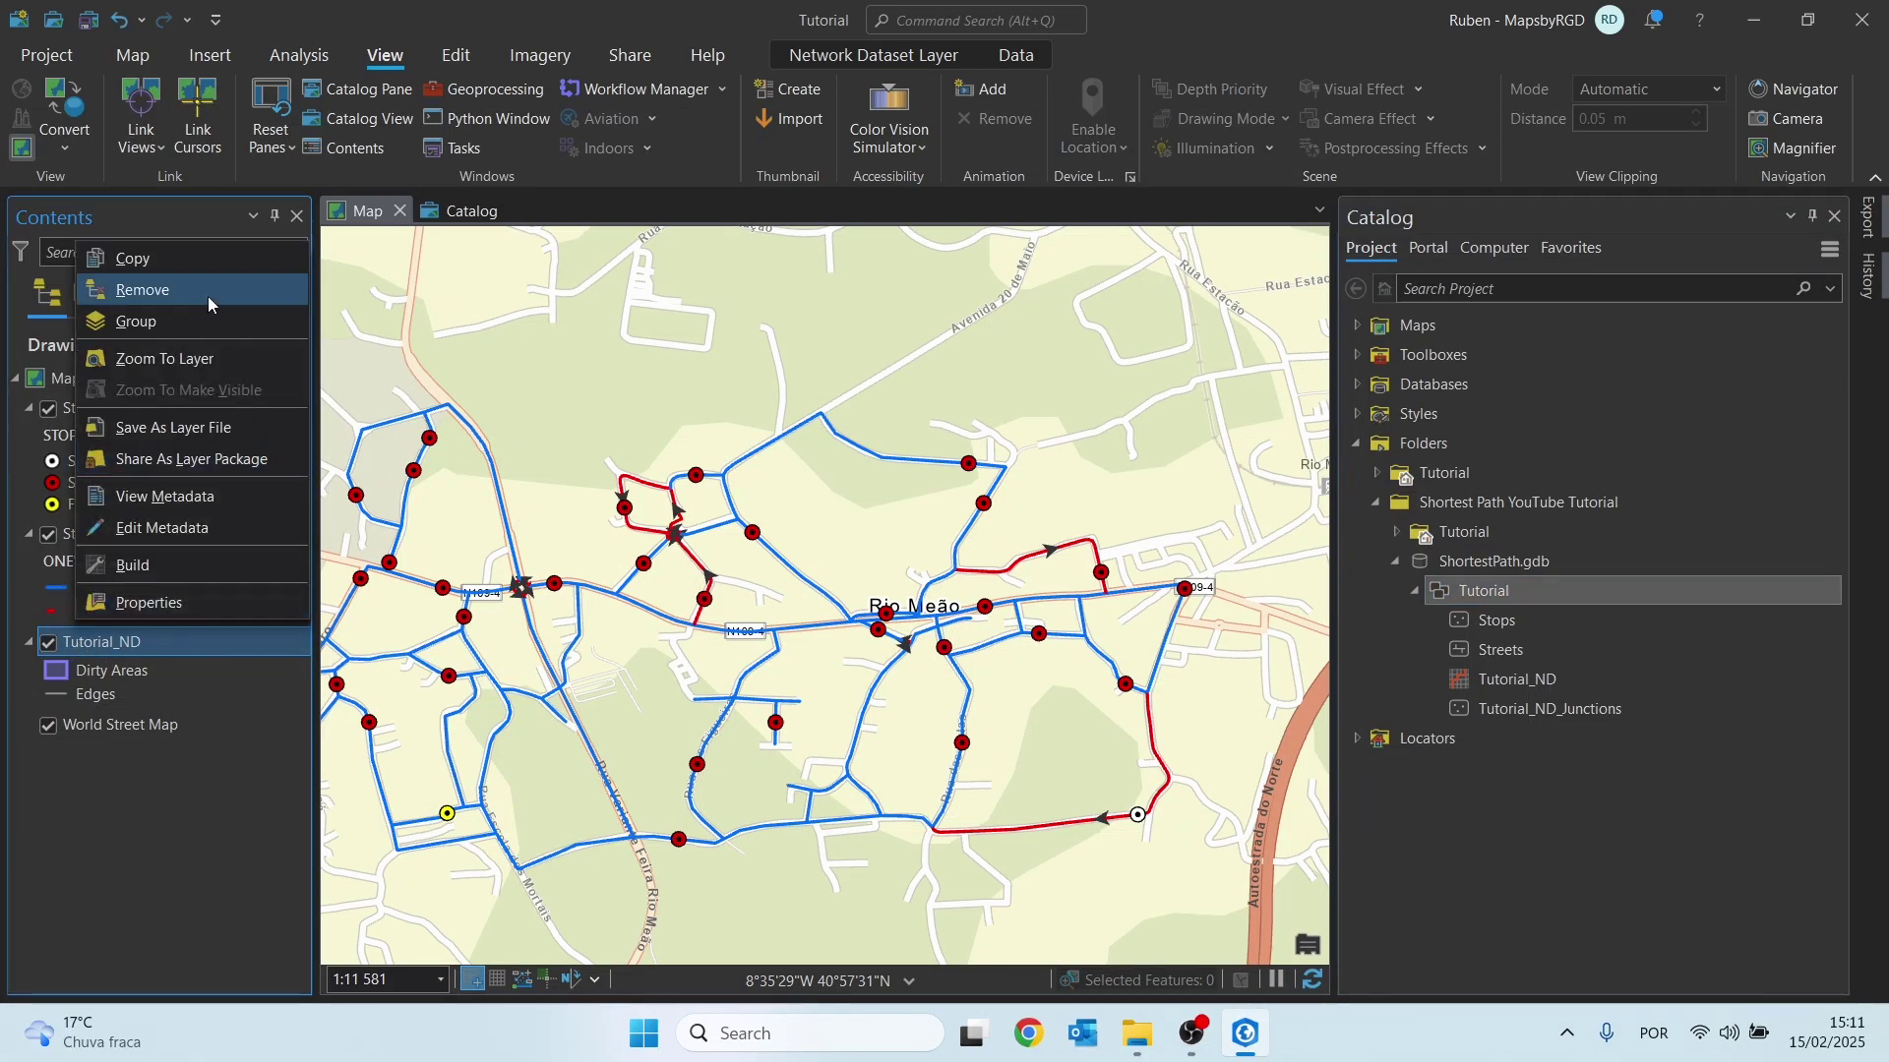
click(209, 297)
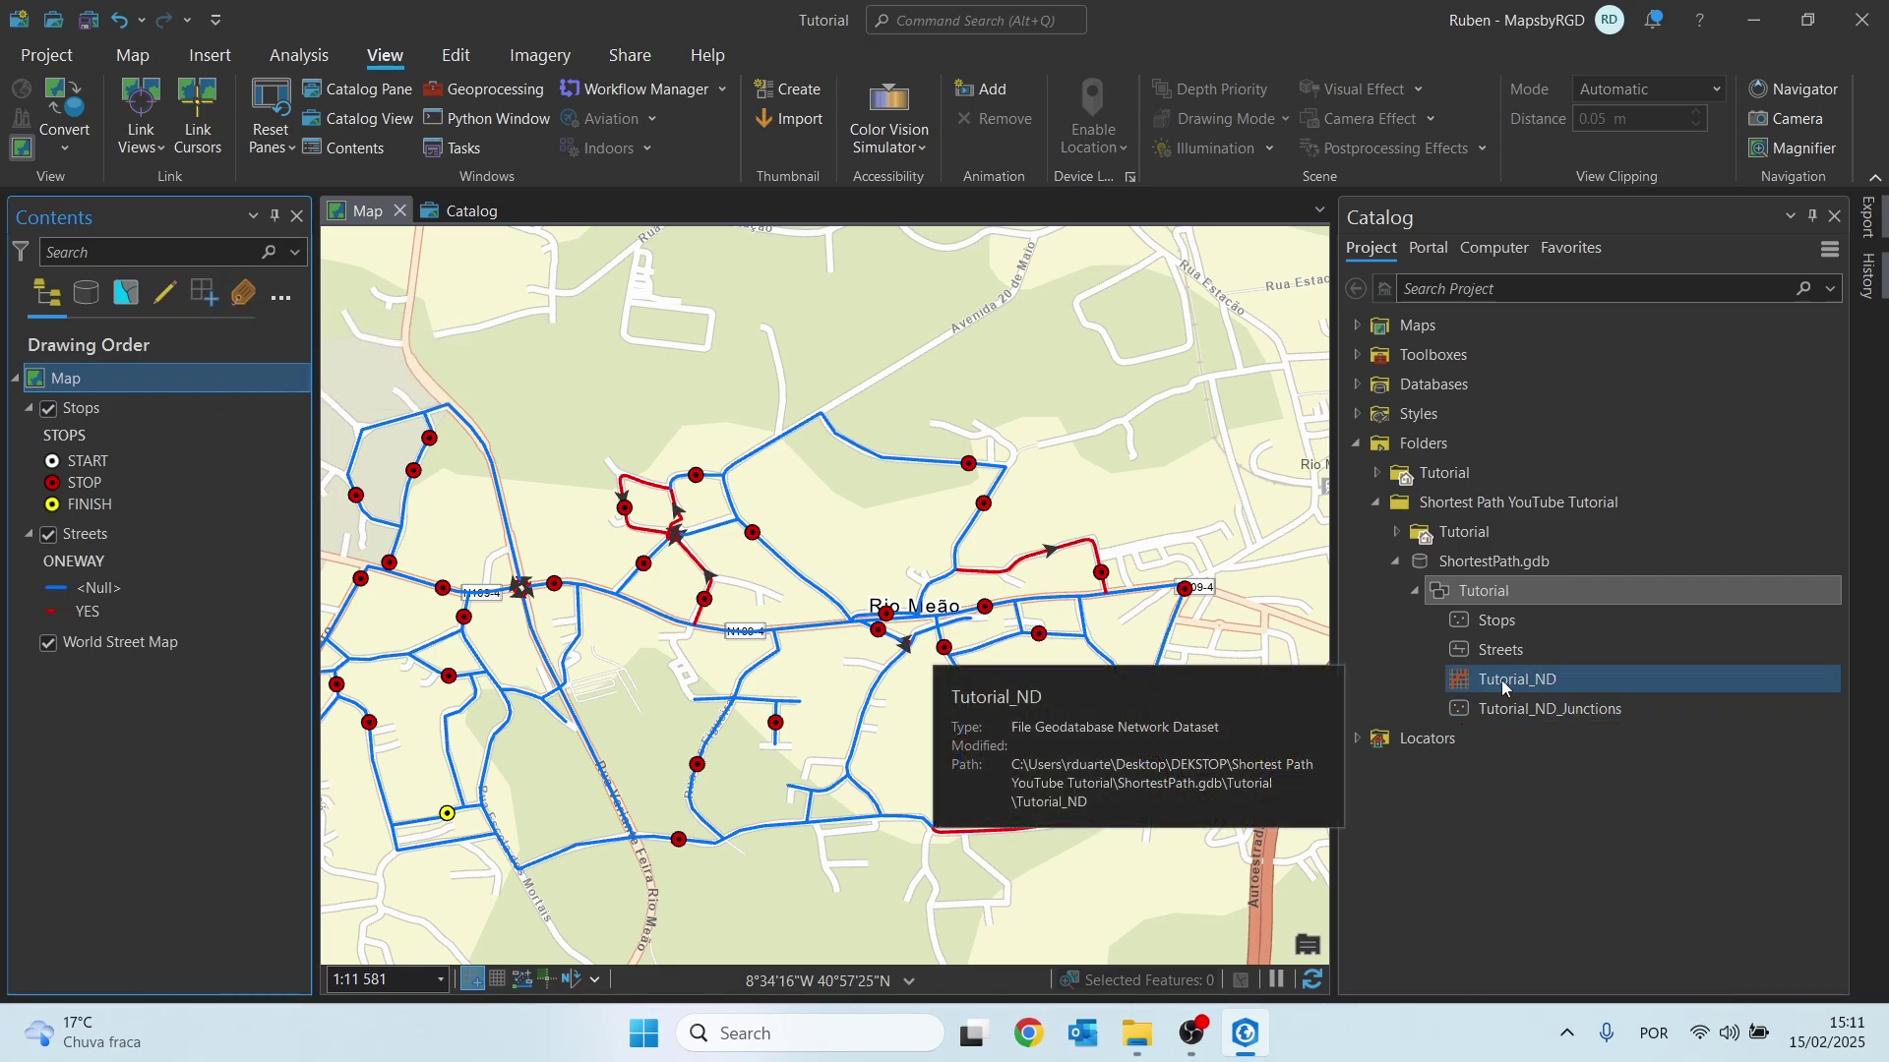
Open the properties of the Tutorial_ND network dataset and add a travel mode named Bus
right_click(1501, 681)
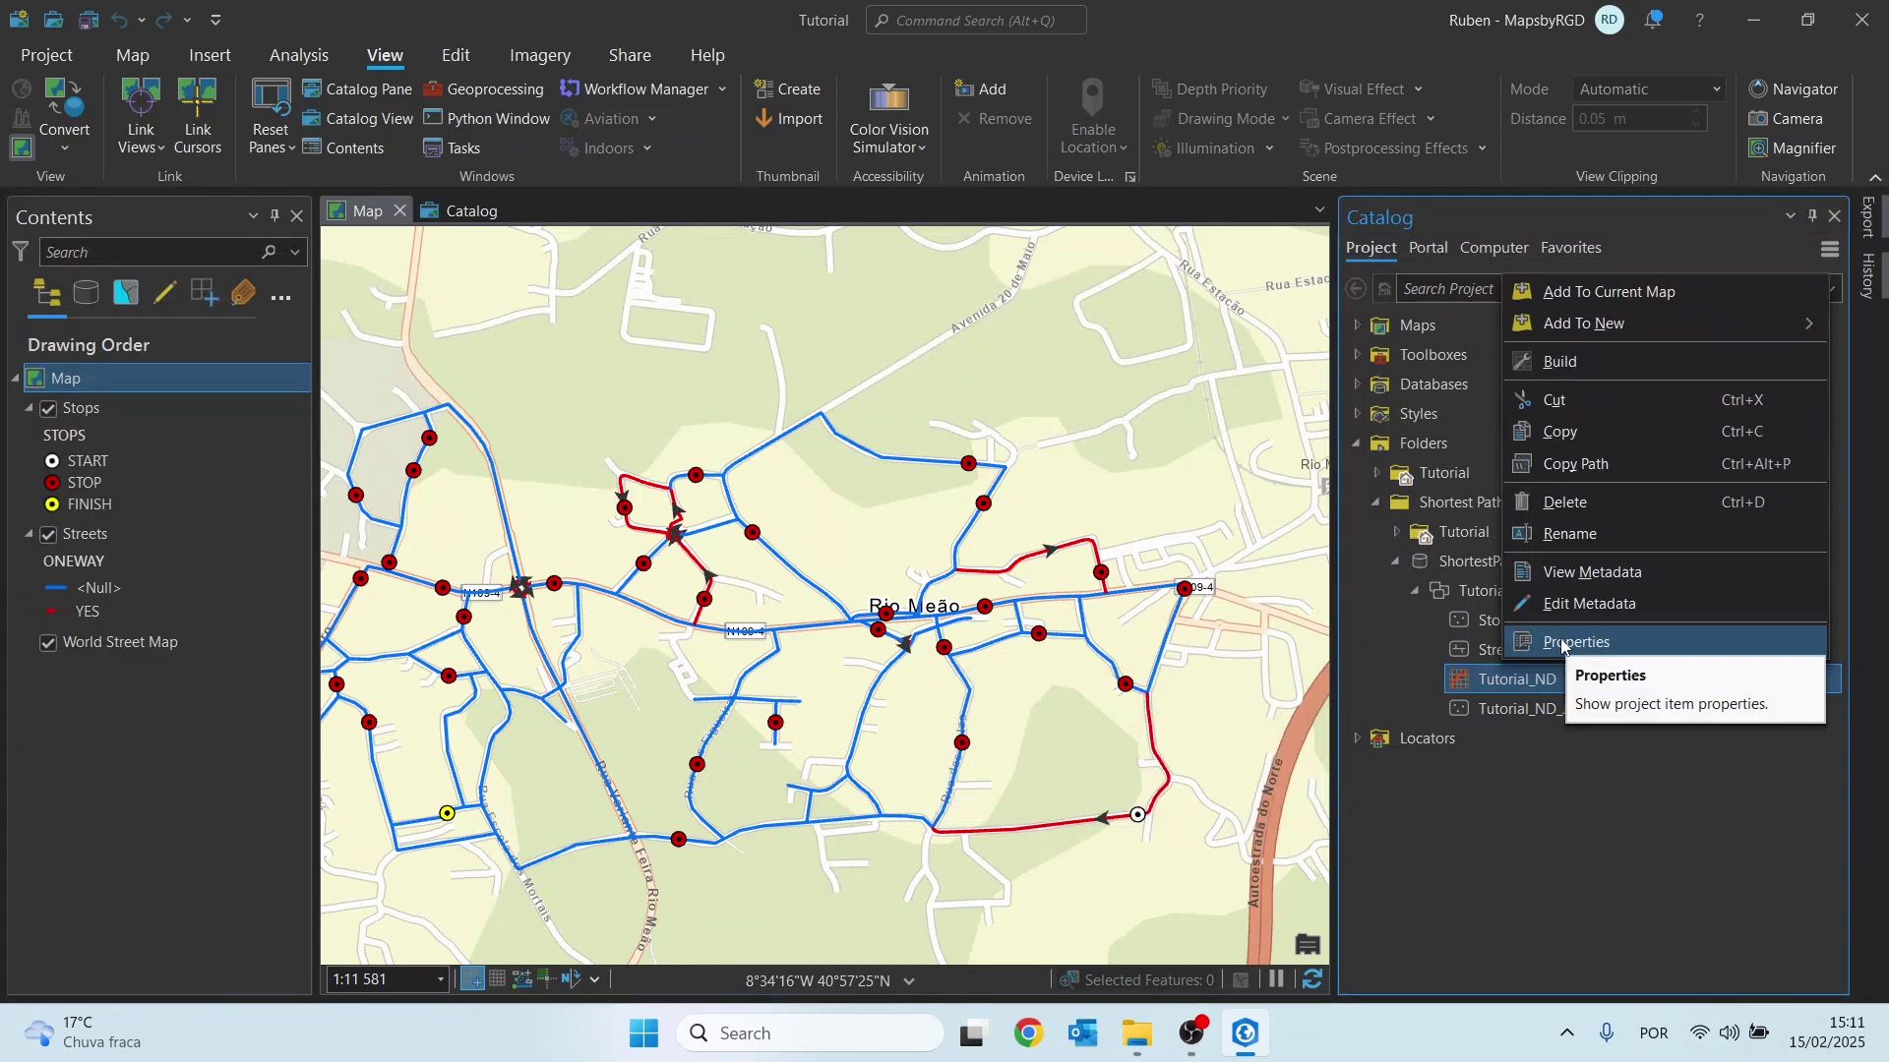
click(1562, 643)
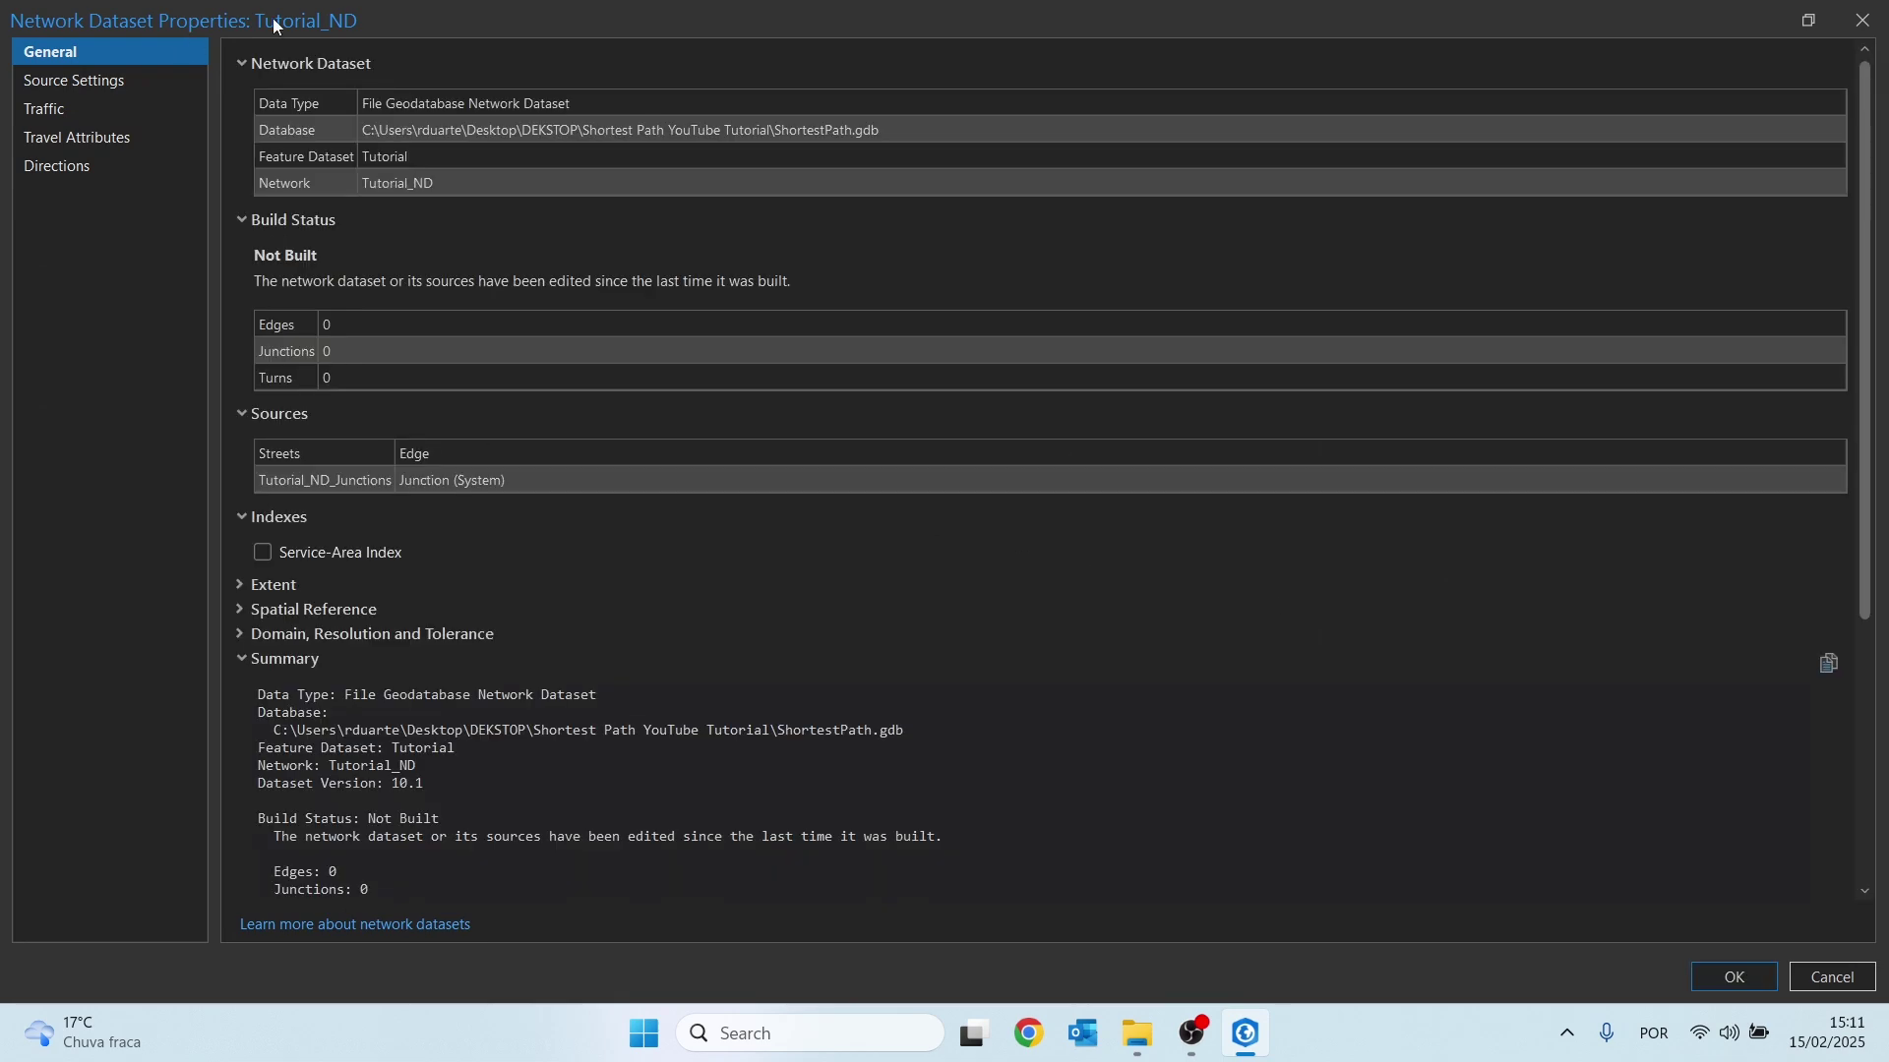
click(86, 144)
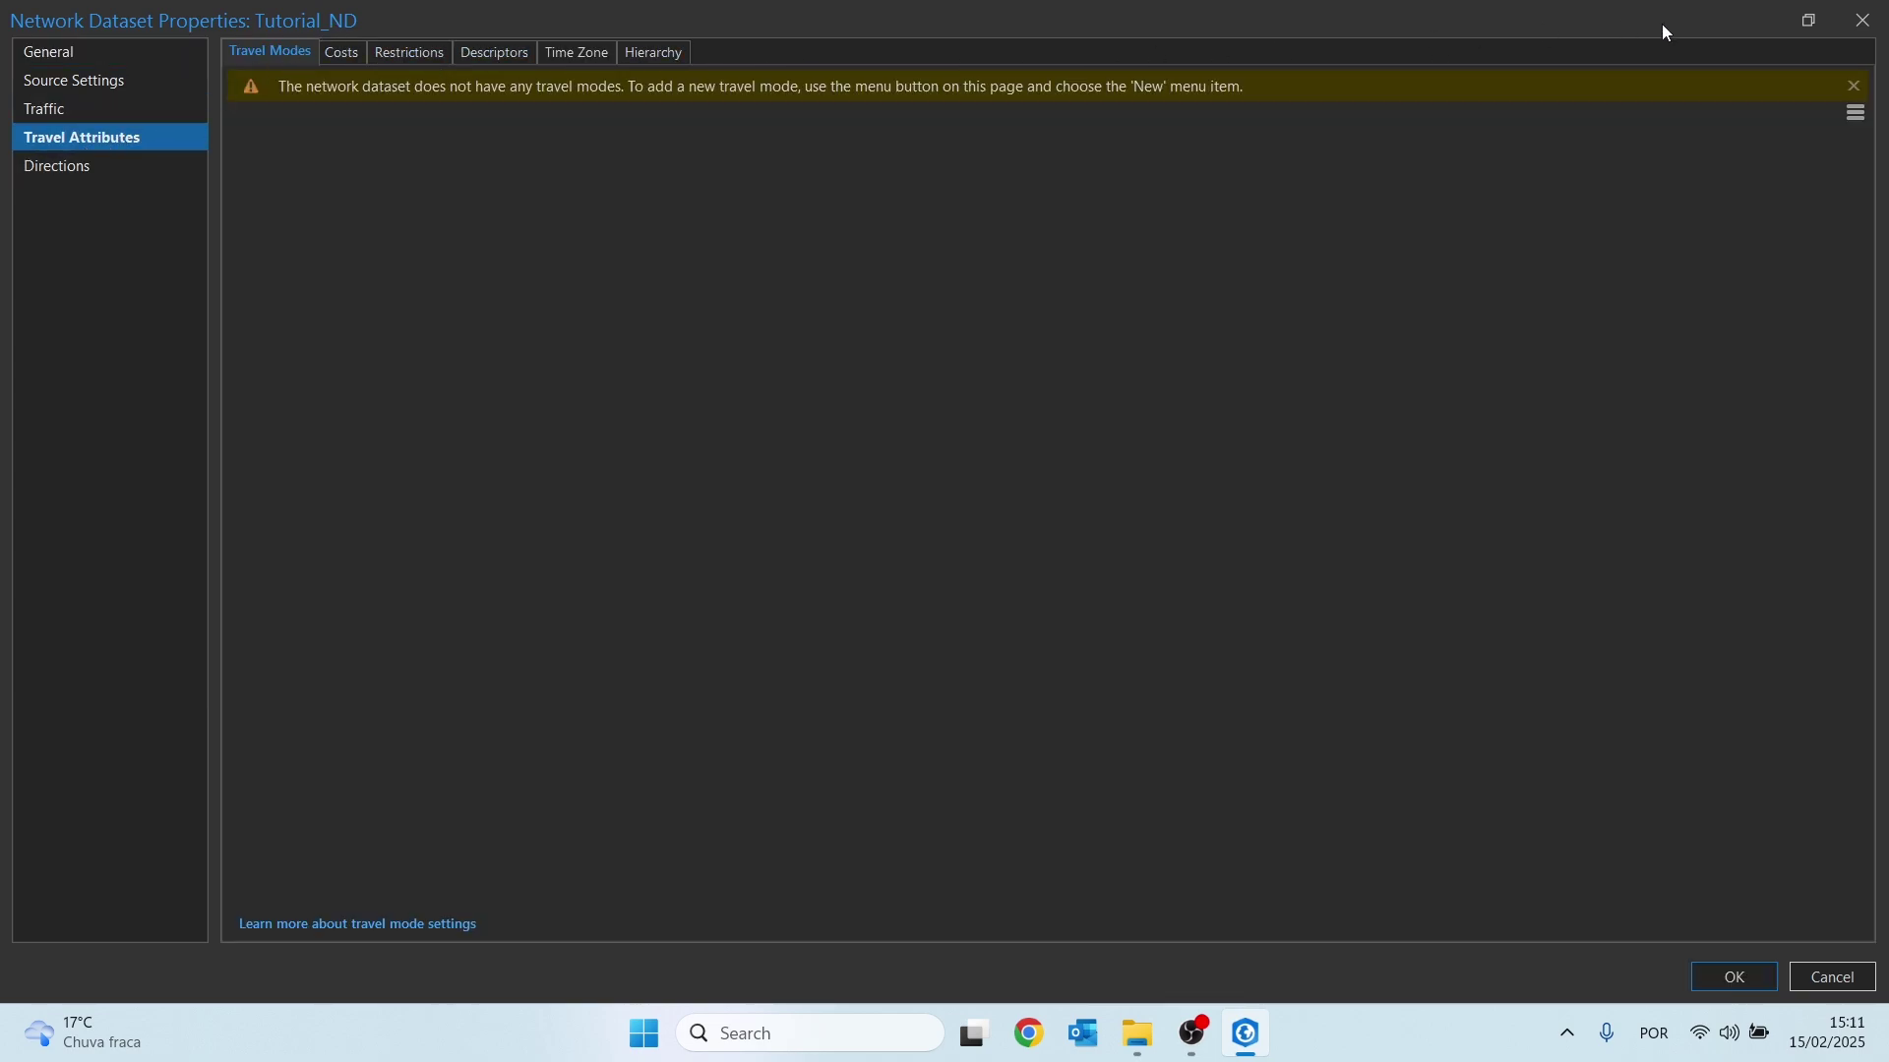
click(1856, 115)
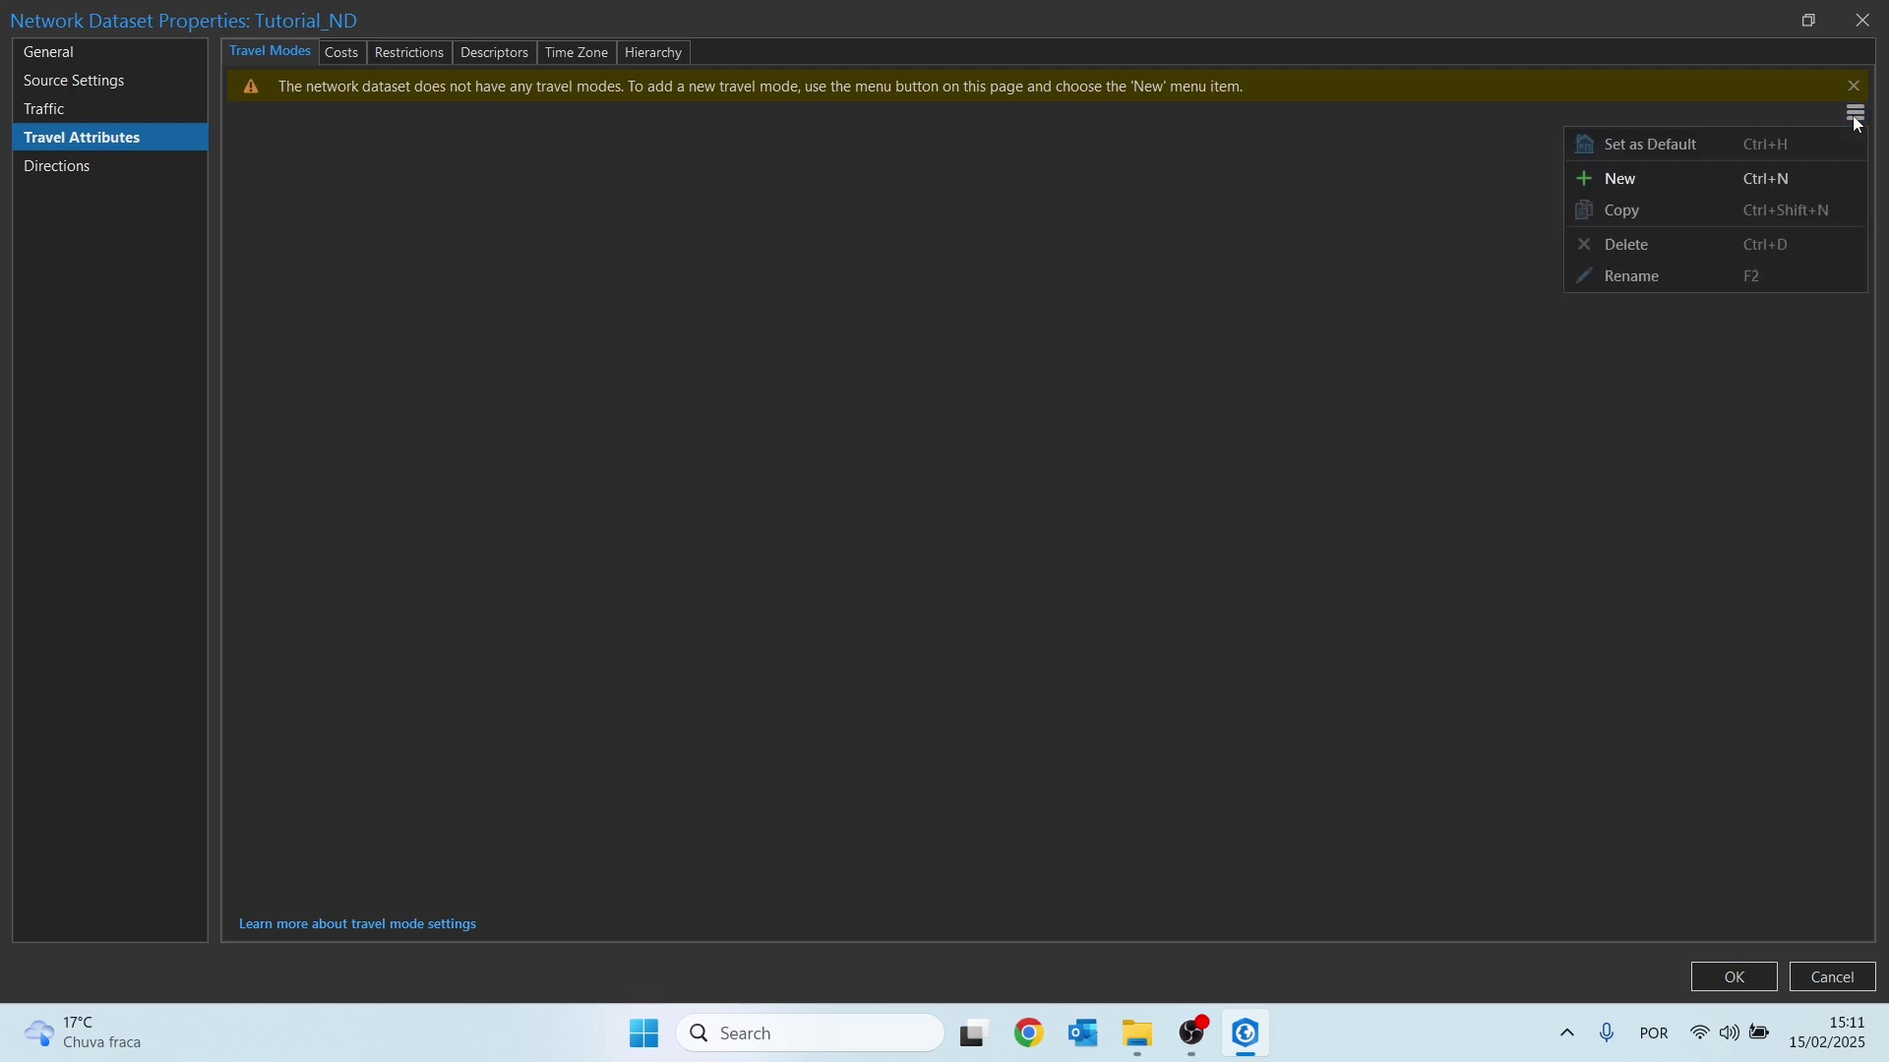
click(1631, 175)
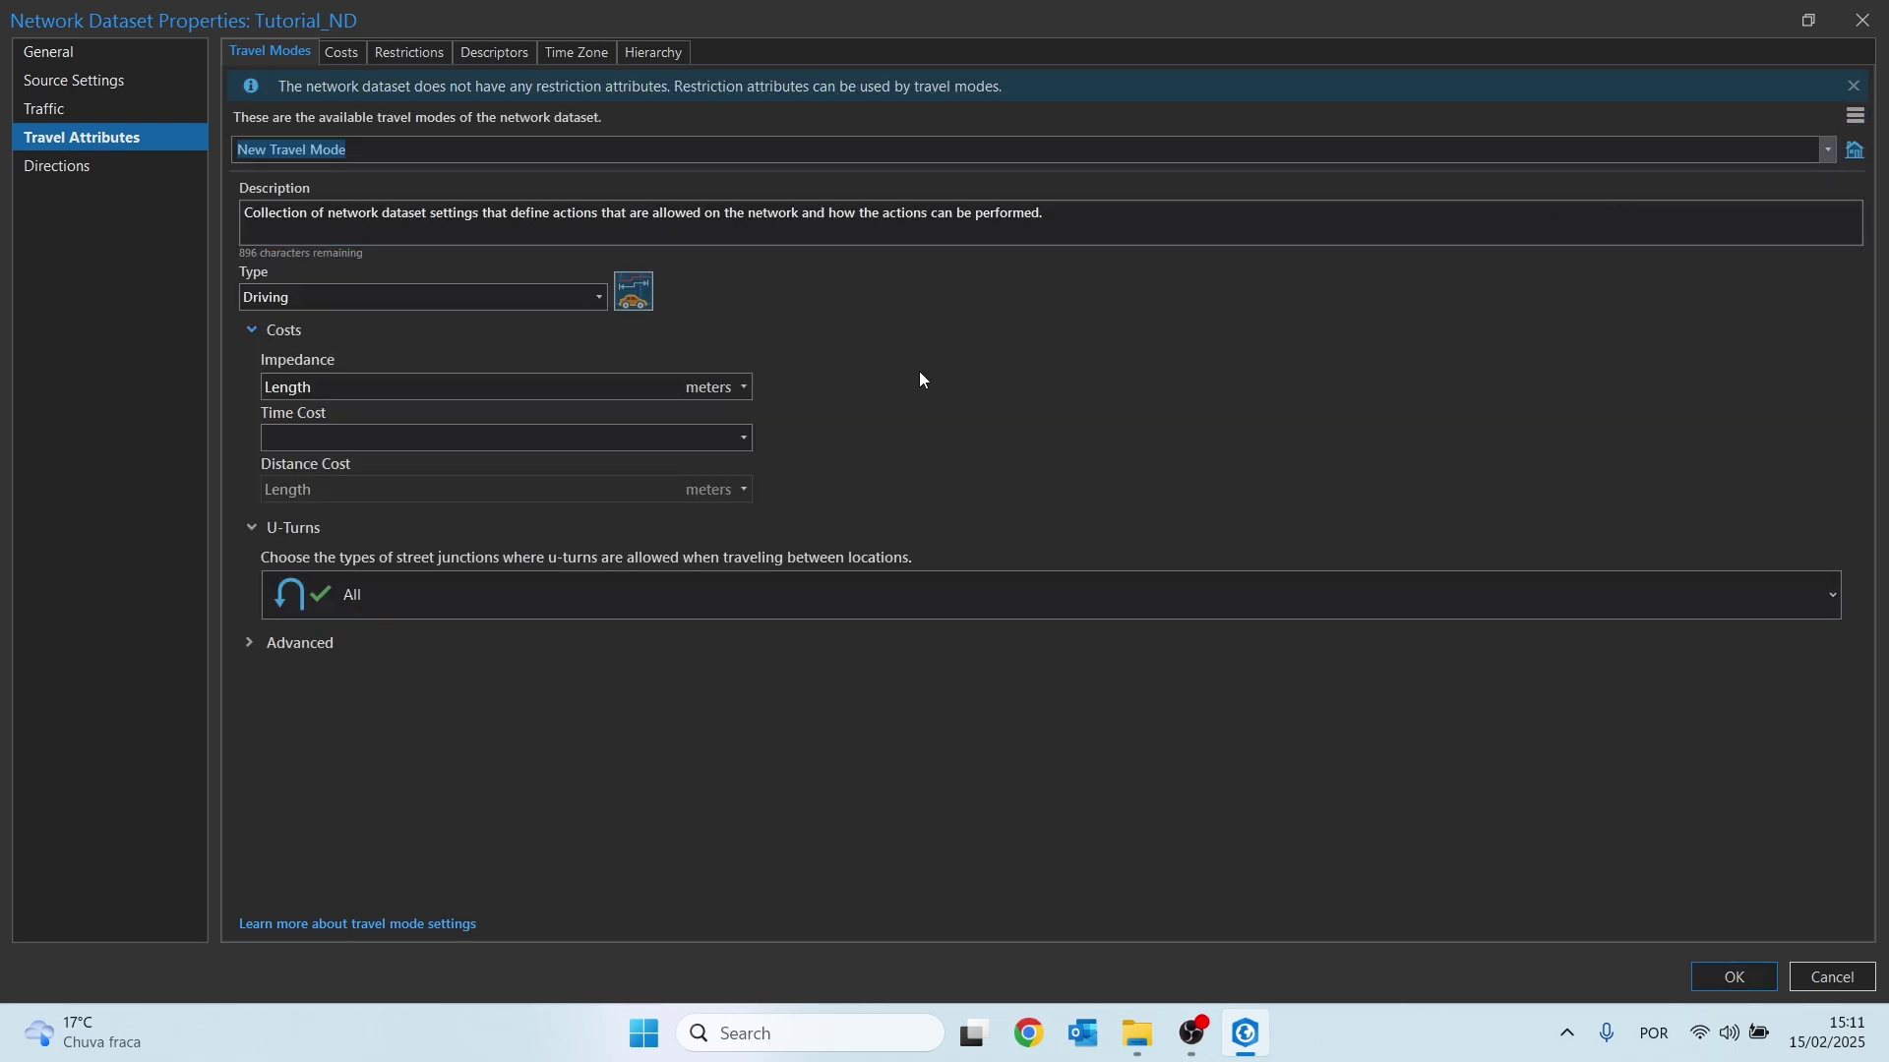
text(Bus)
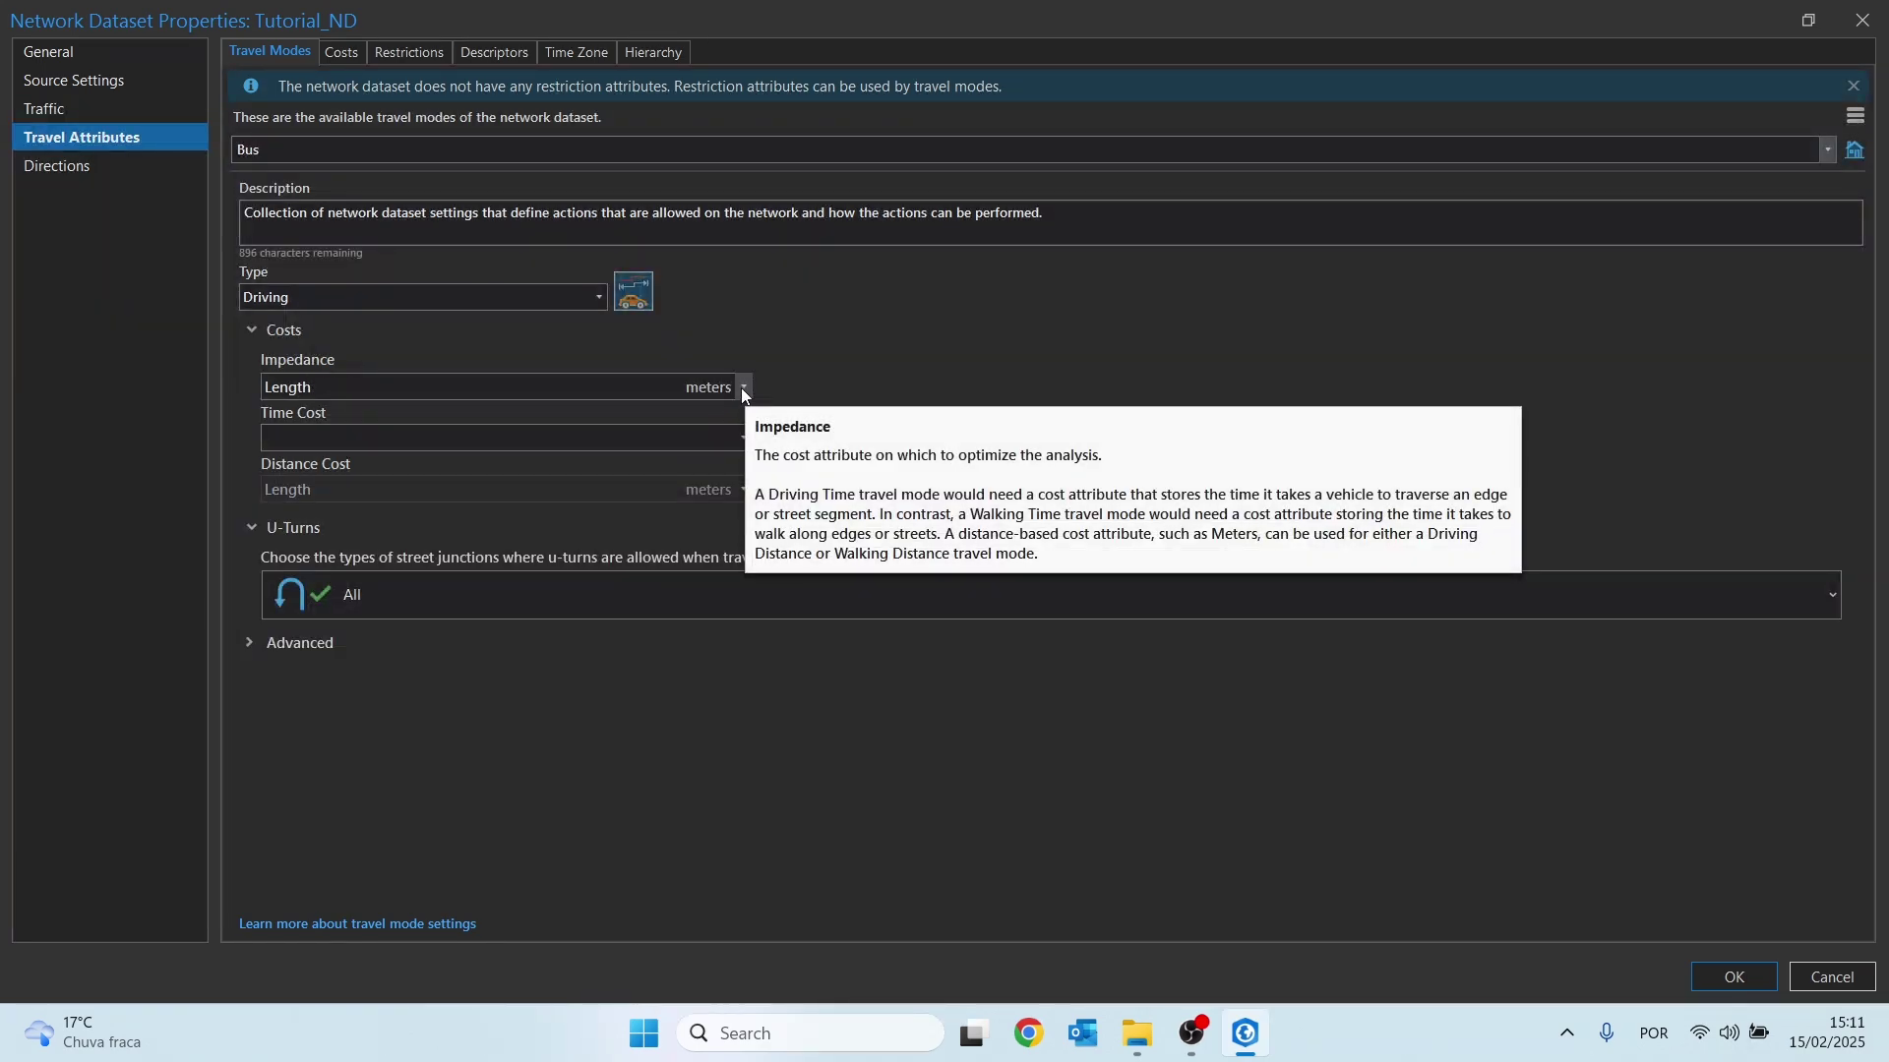
click(744, 437)
click(744, 438)
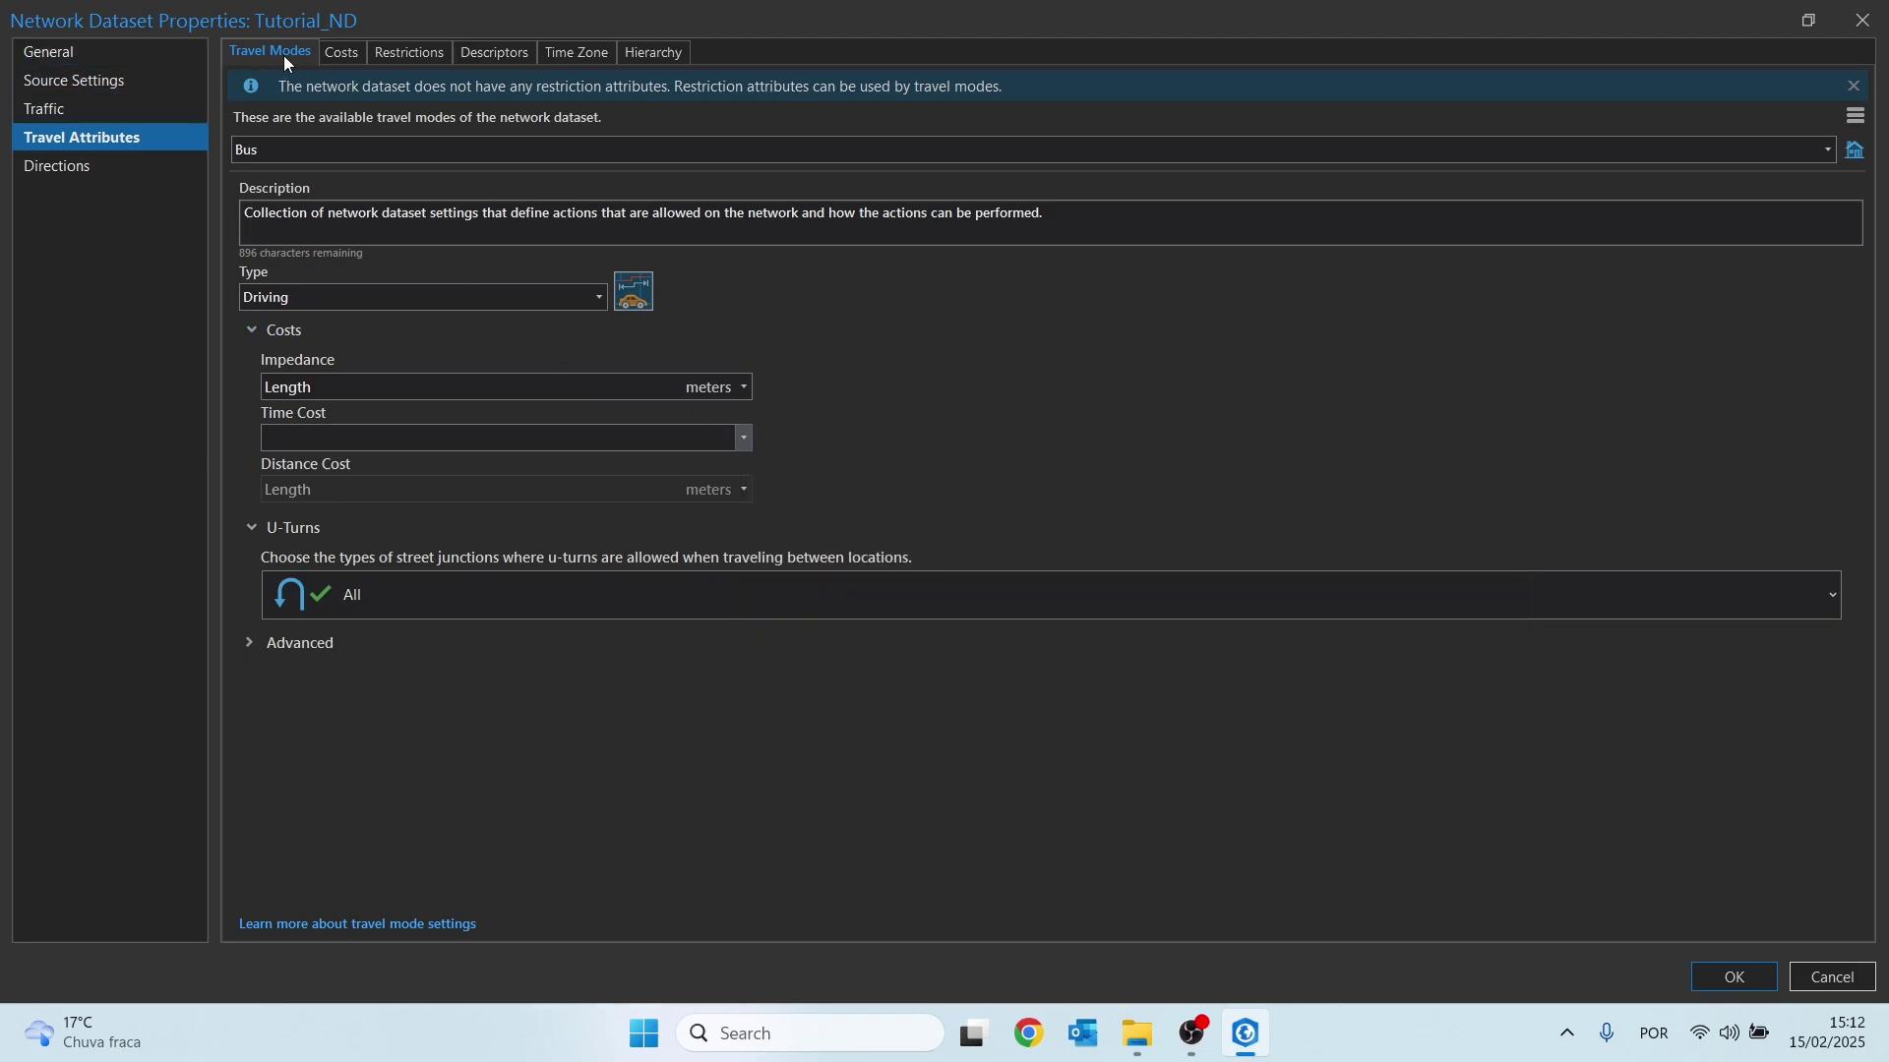
Add a cost attribute named Time to the network dataset's travel attributes
click(340, 55)
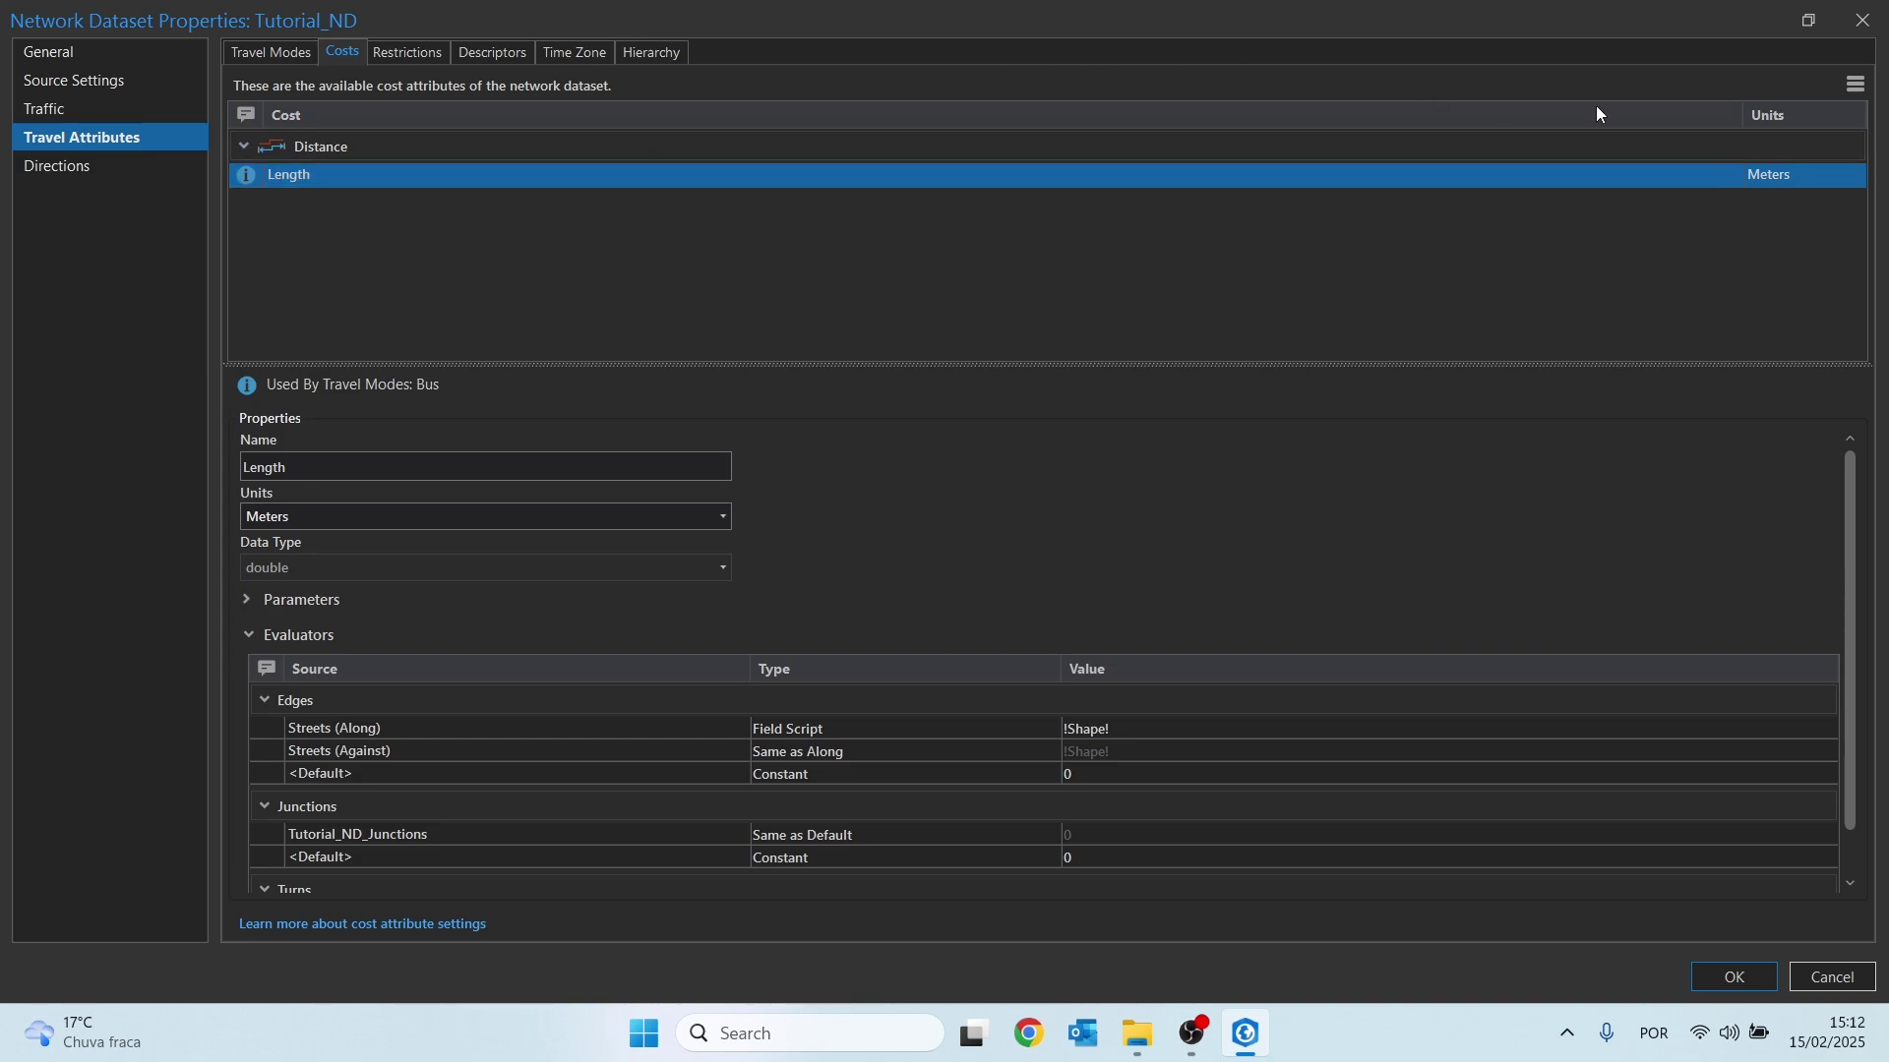
click(1856, 86)
click(1662, 111)
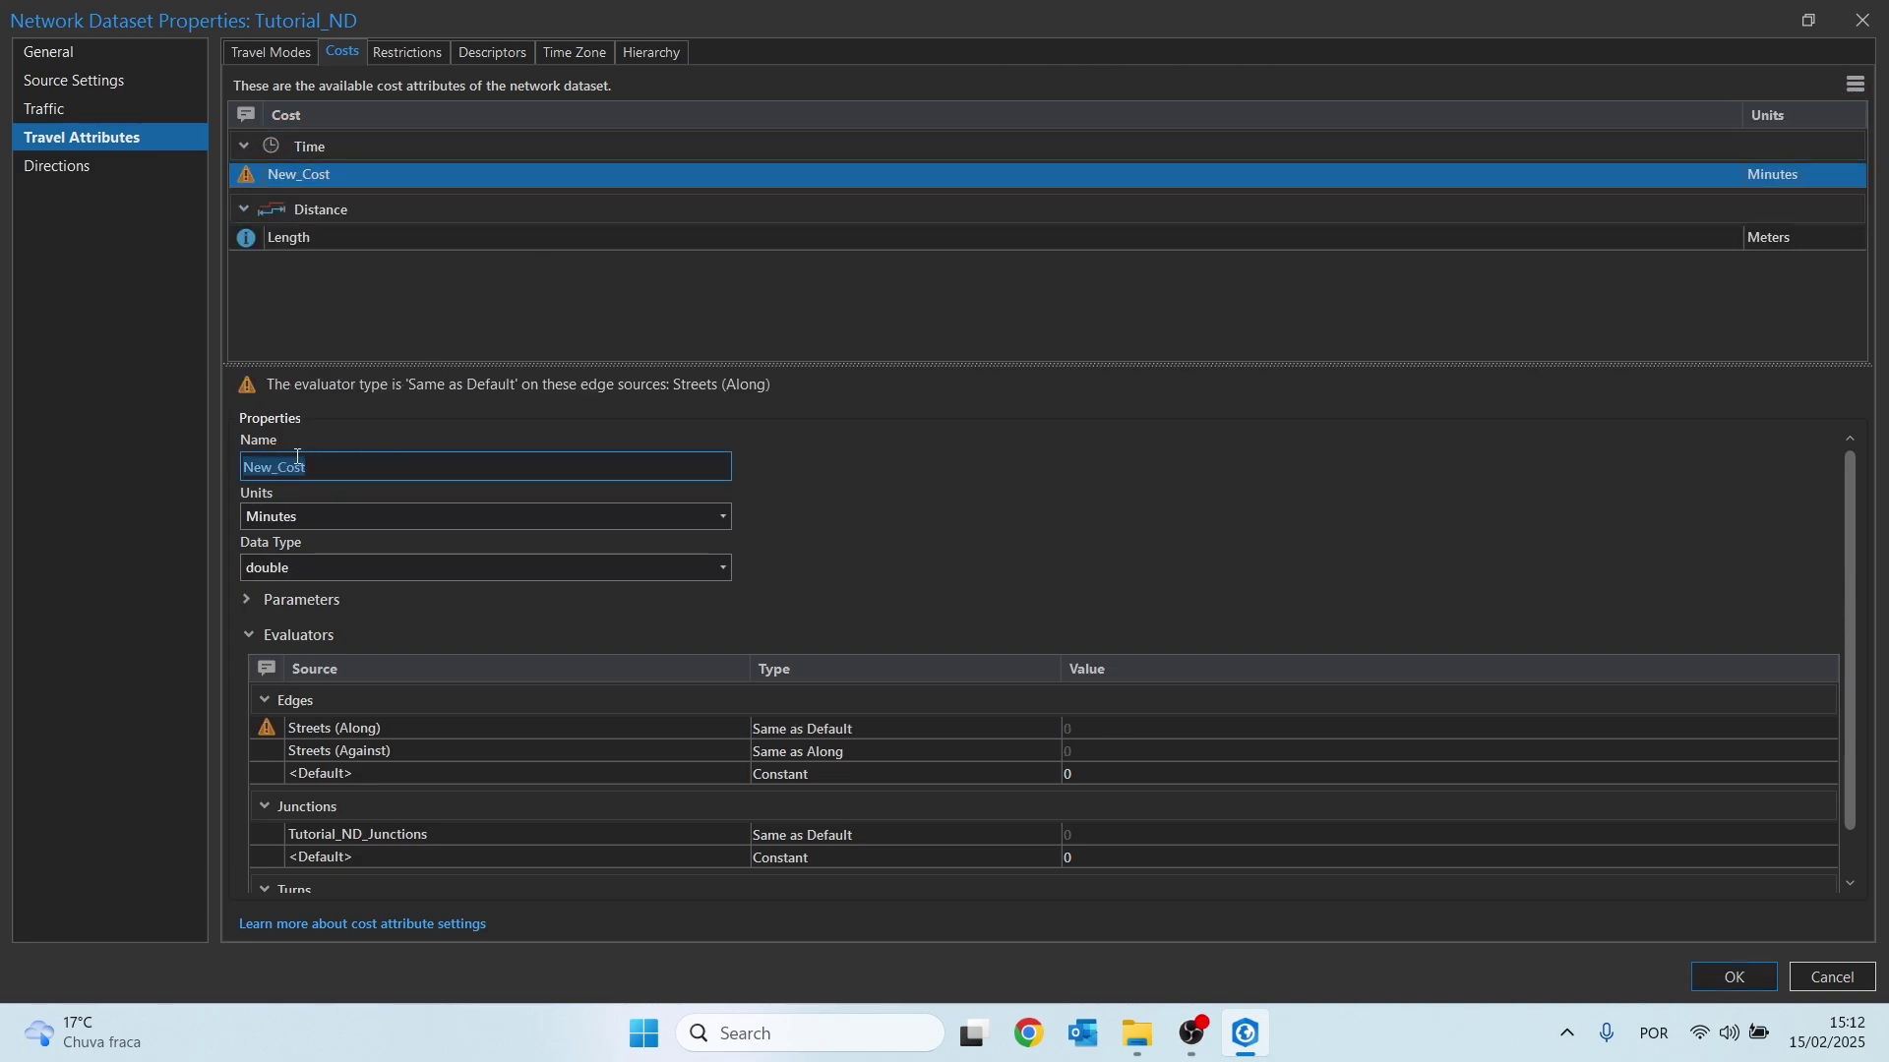
text(Time)
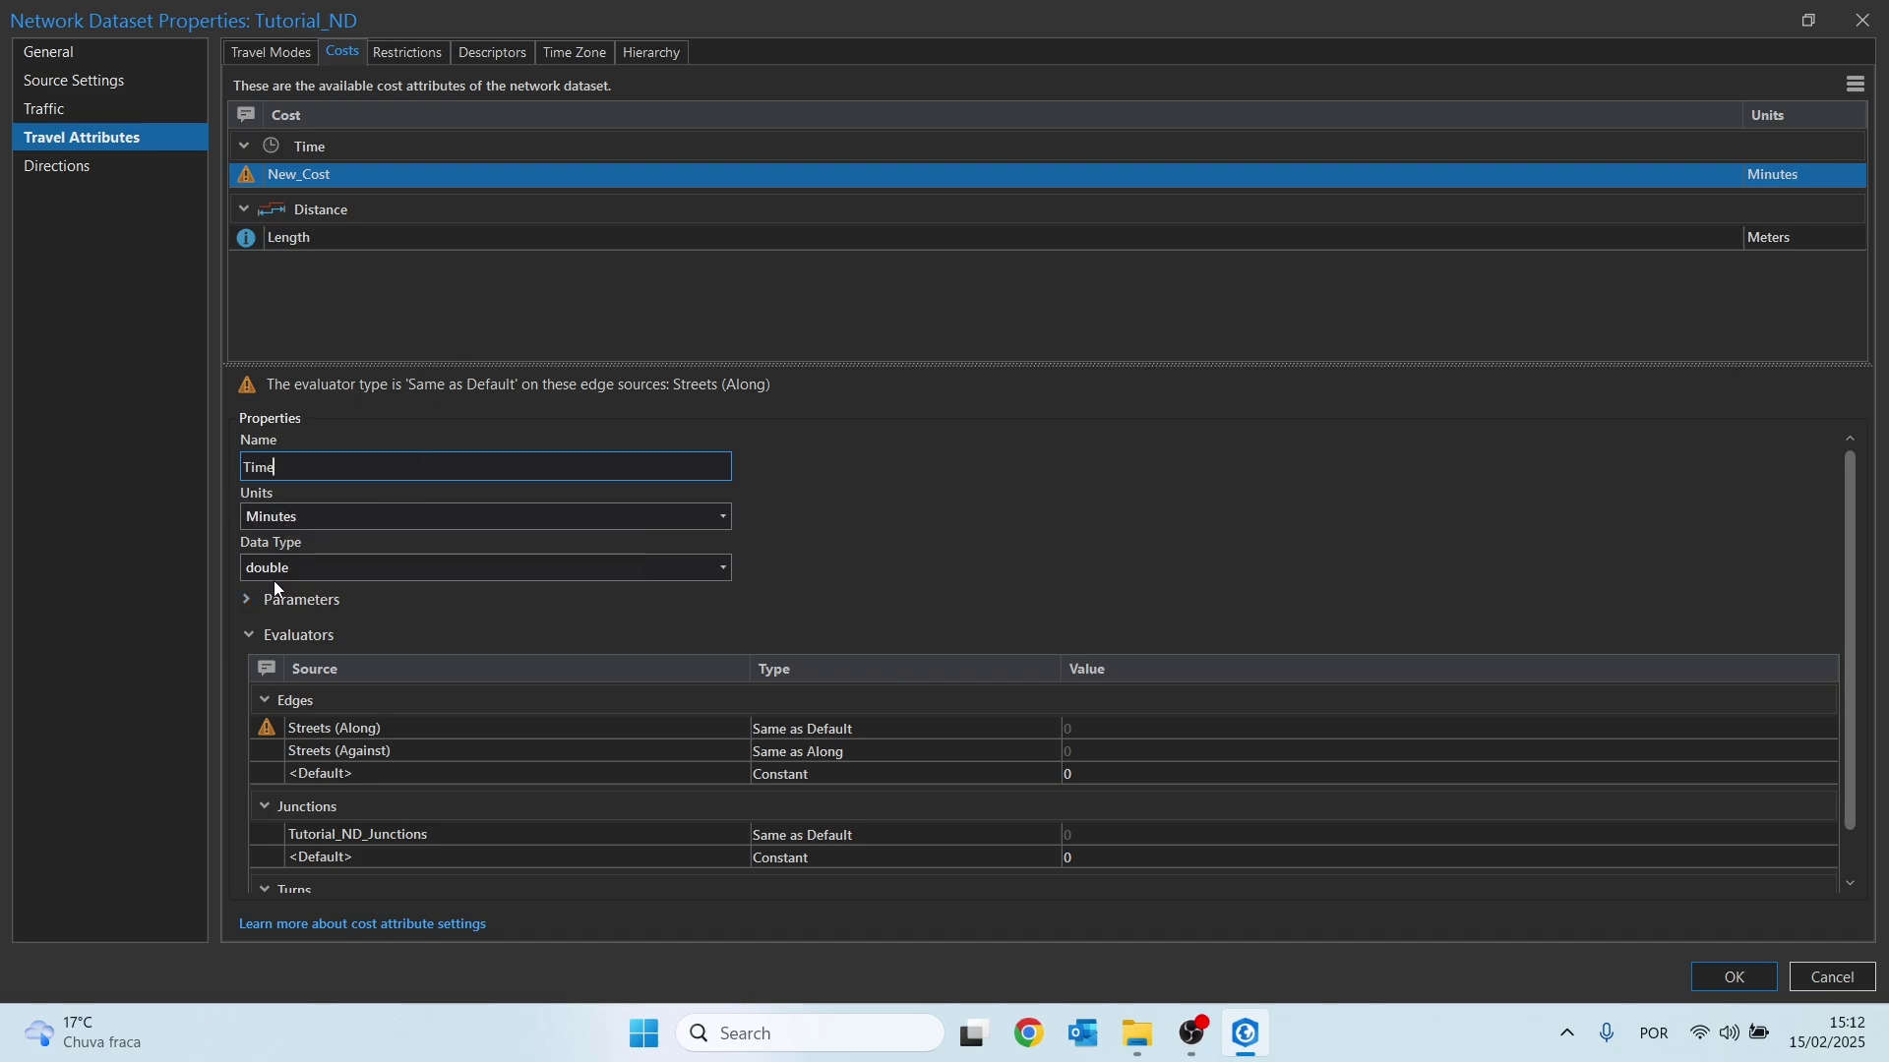
Set the Time cost's Streets (Along) evaluator to a Python Field Script with result !MINUTES! and check the Streets (Against) evaluator
click(872, 733)
click(875, 737)
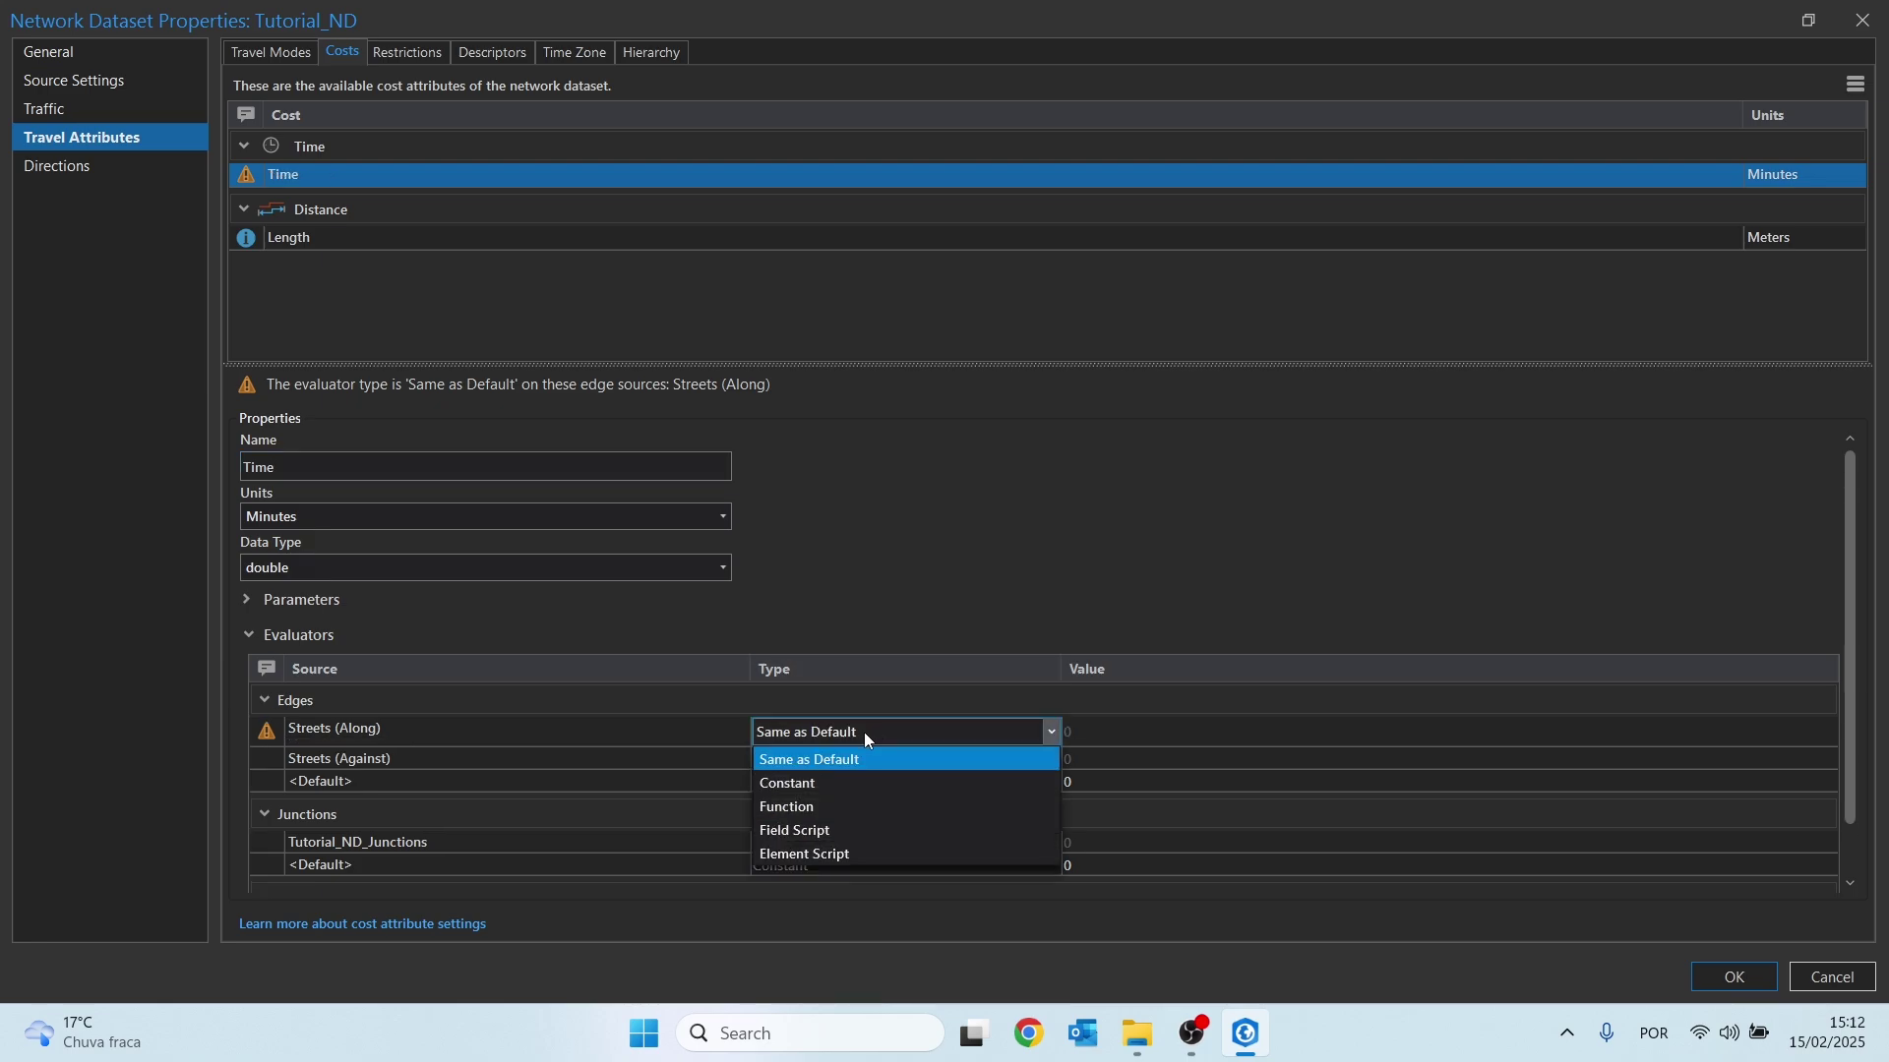
click(820, 829)
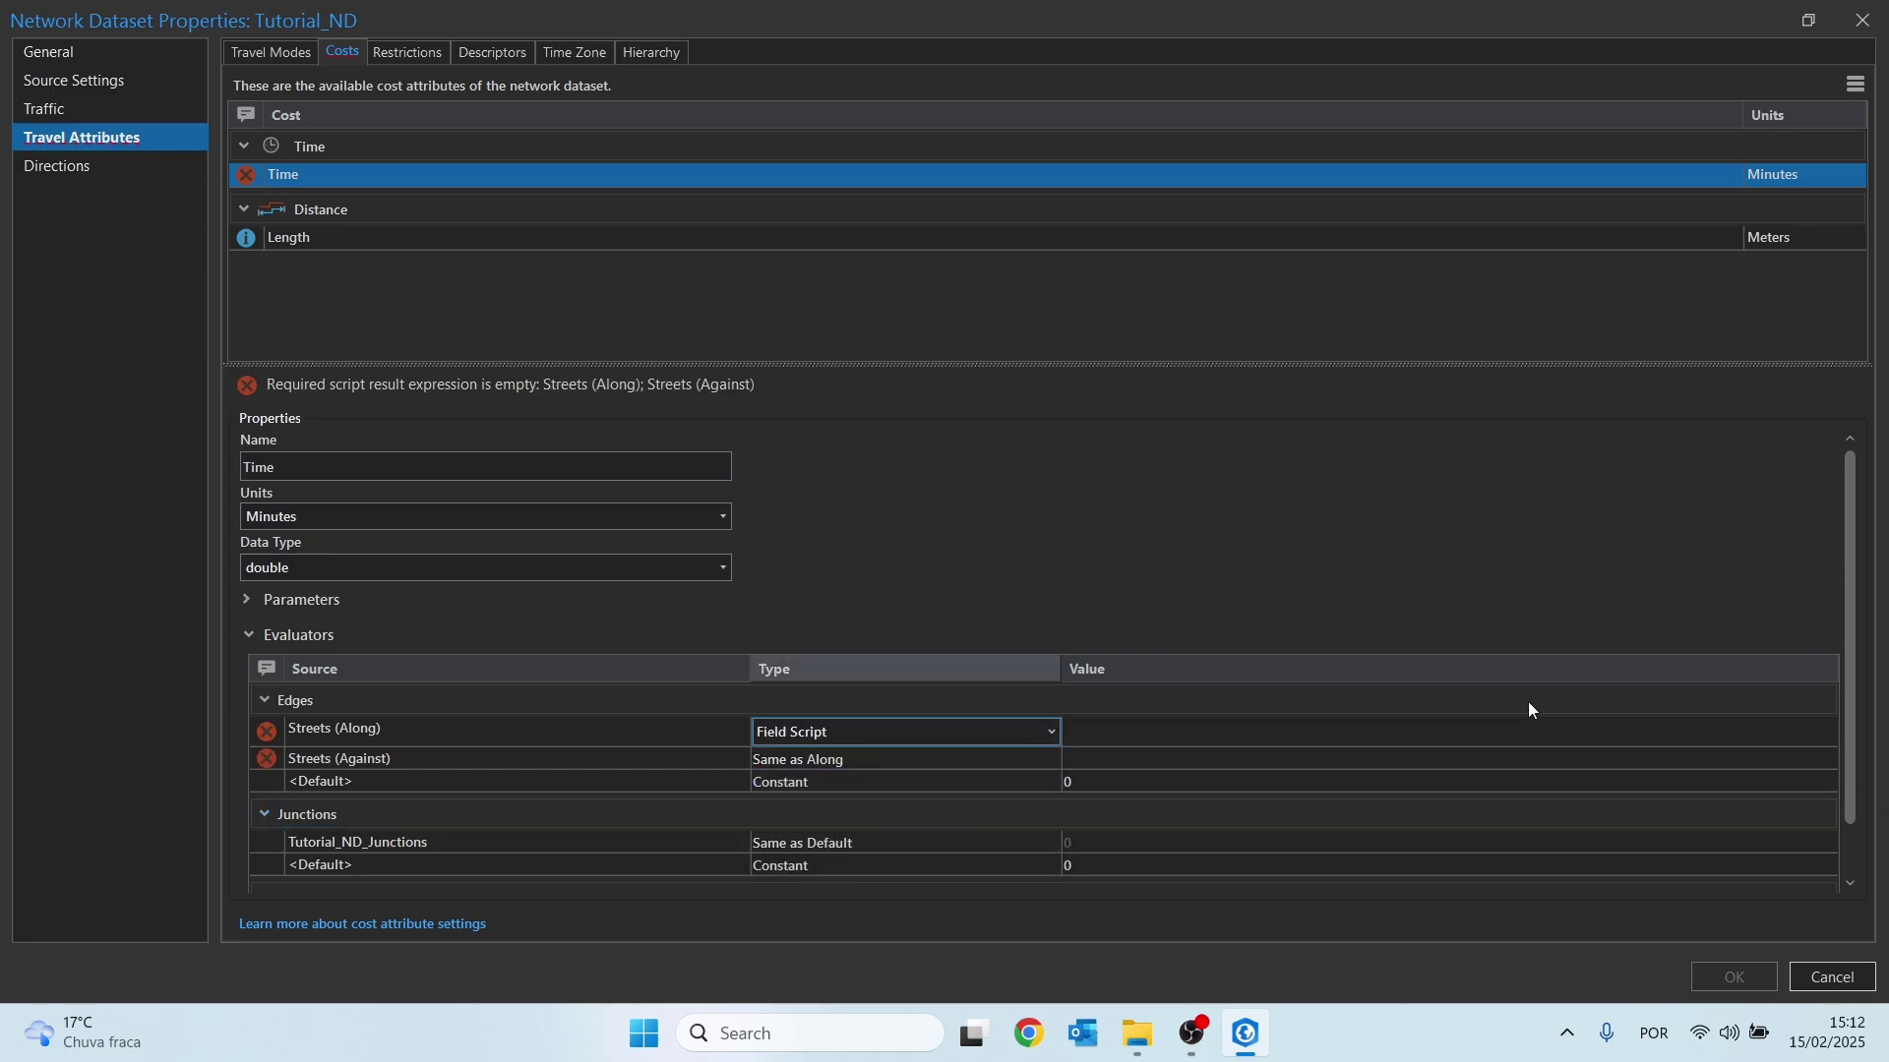
click(1741, 740)
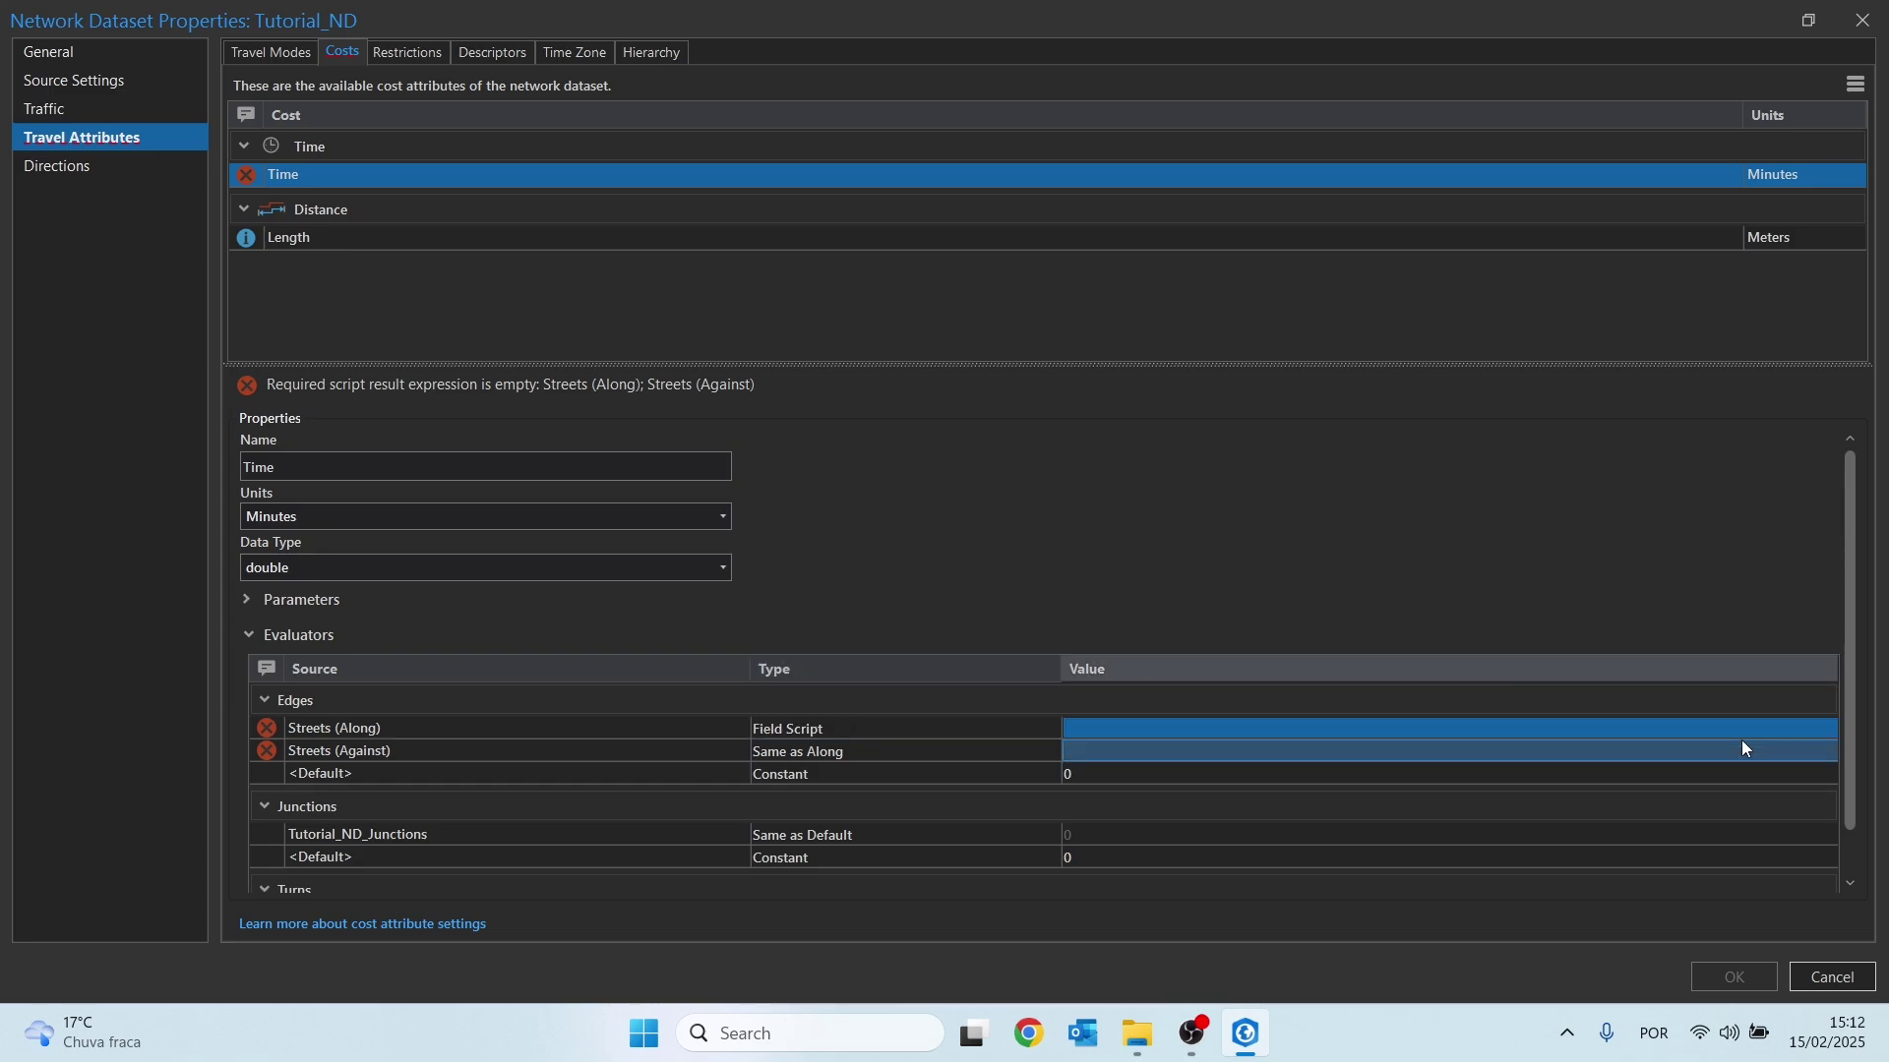
click(1825, 730)
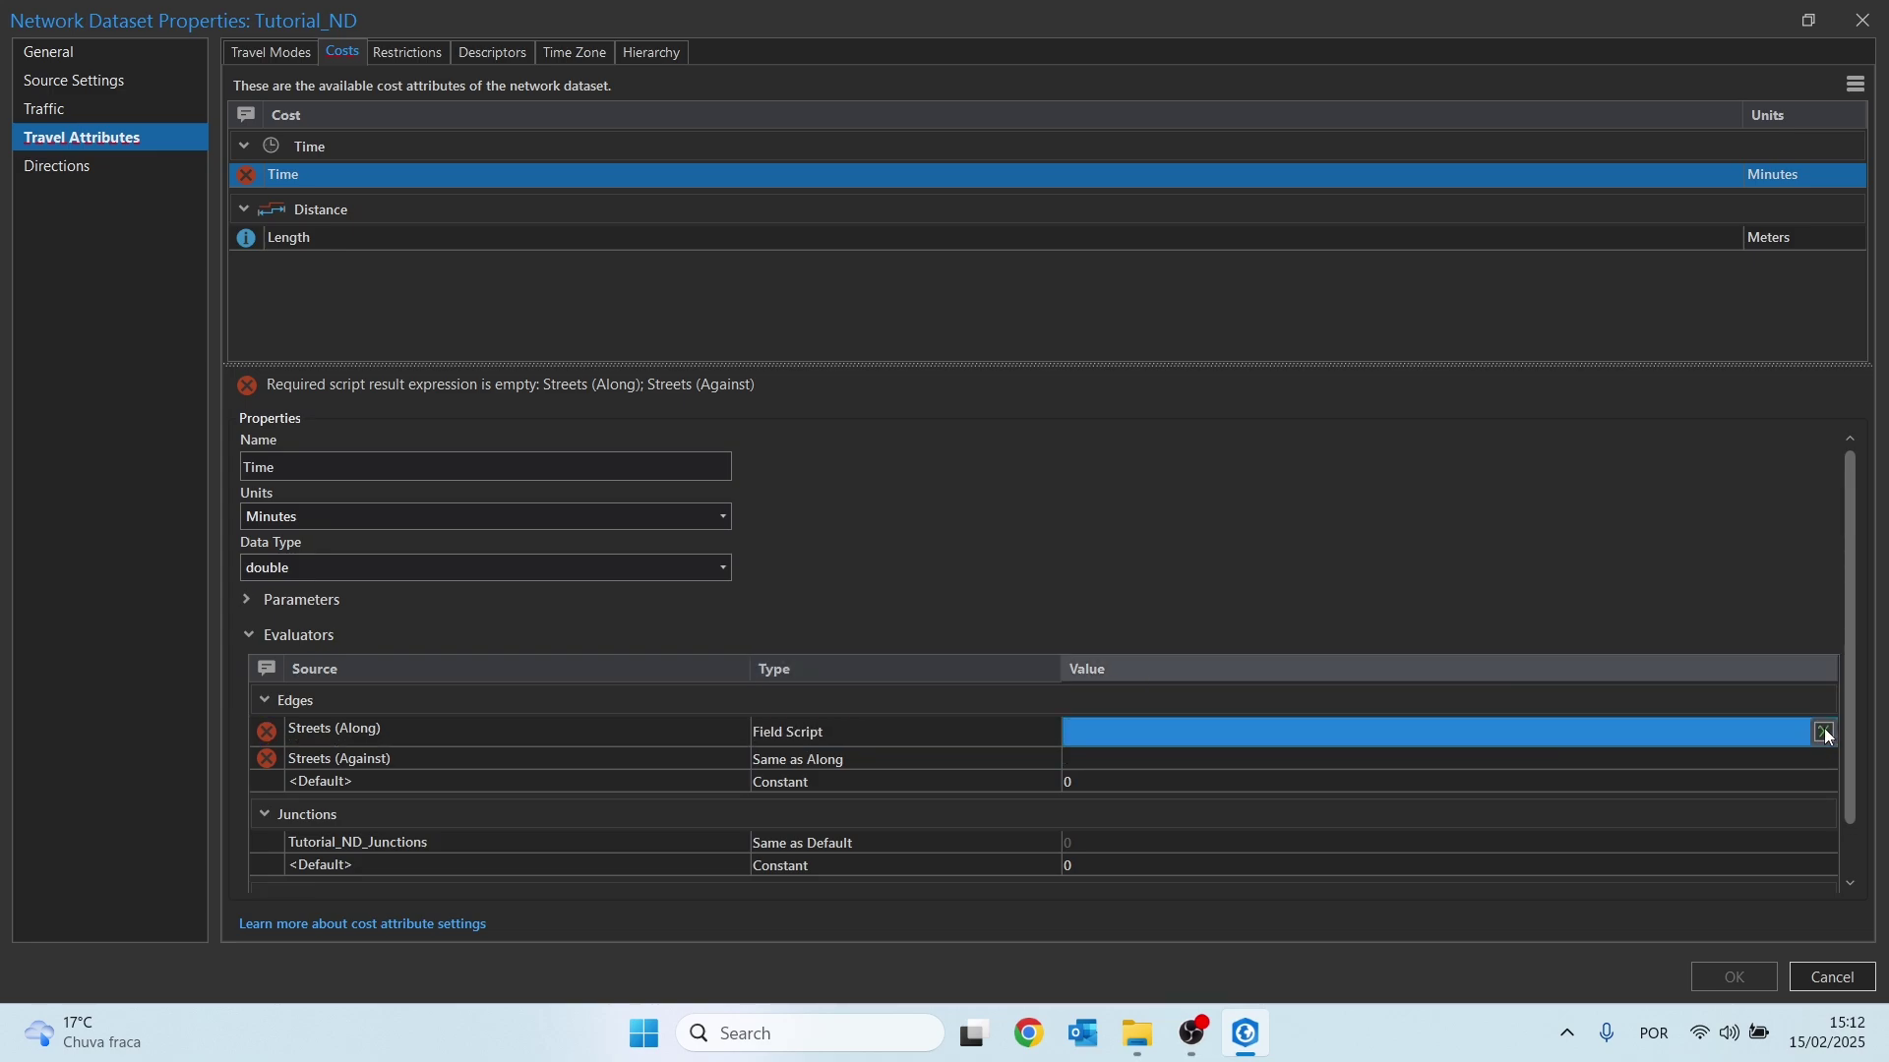
click(1824, 730)
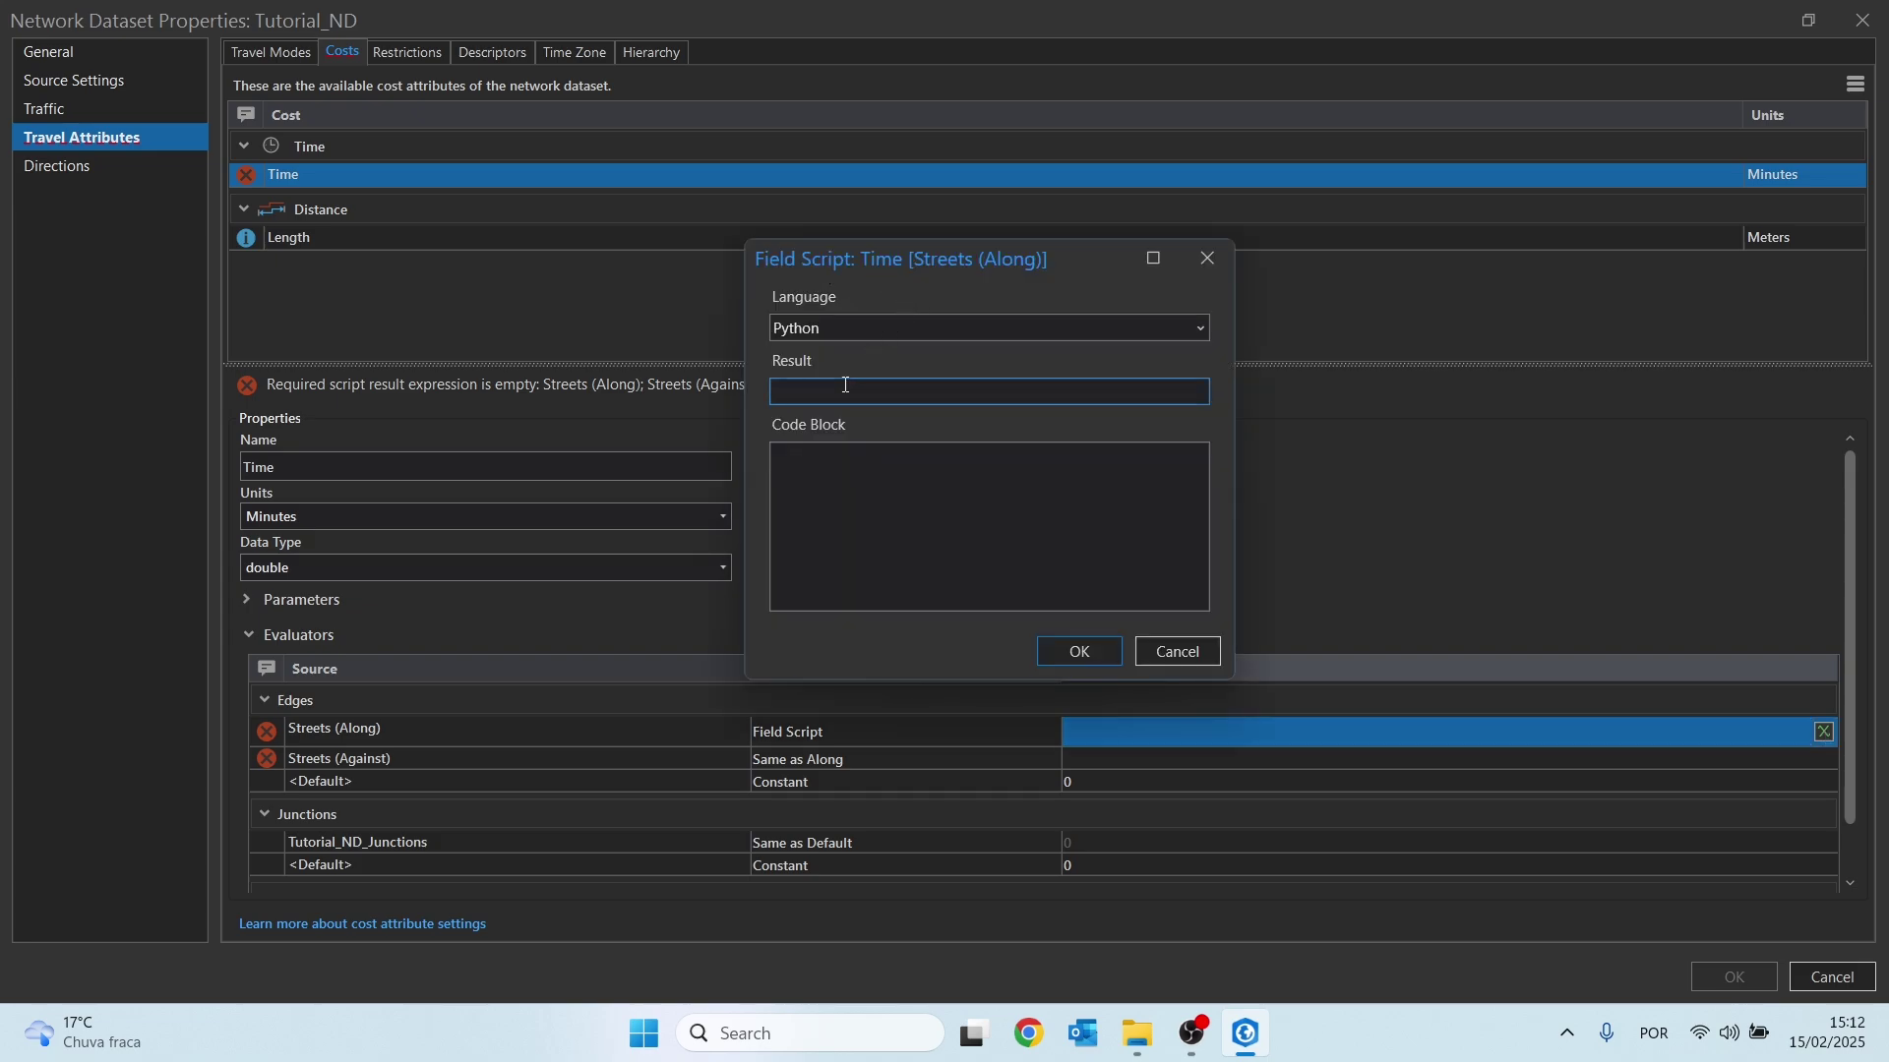
click(778, 391)
text(!MINUTES!)
click(1080, 651)
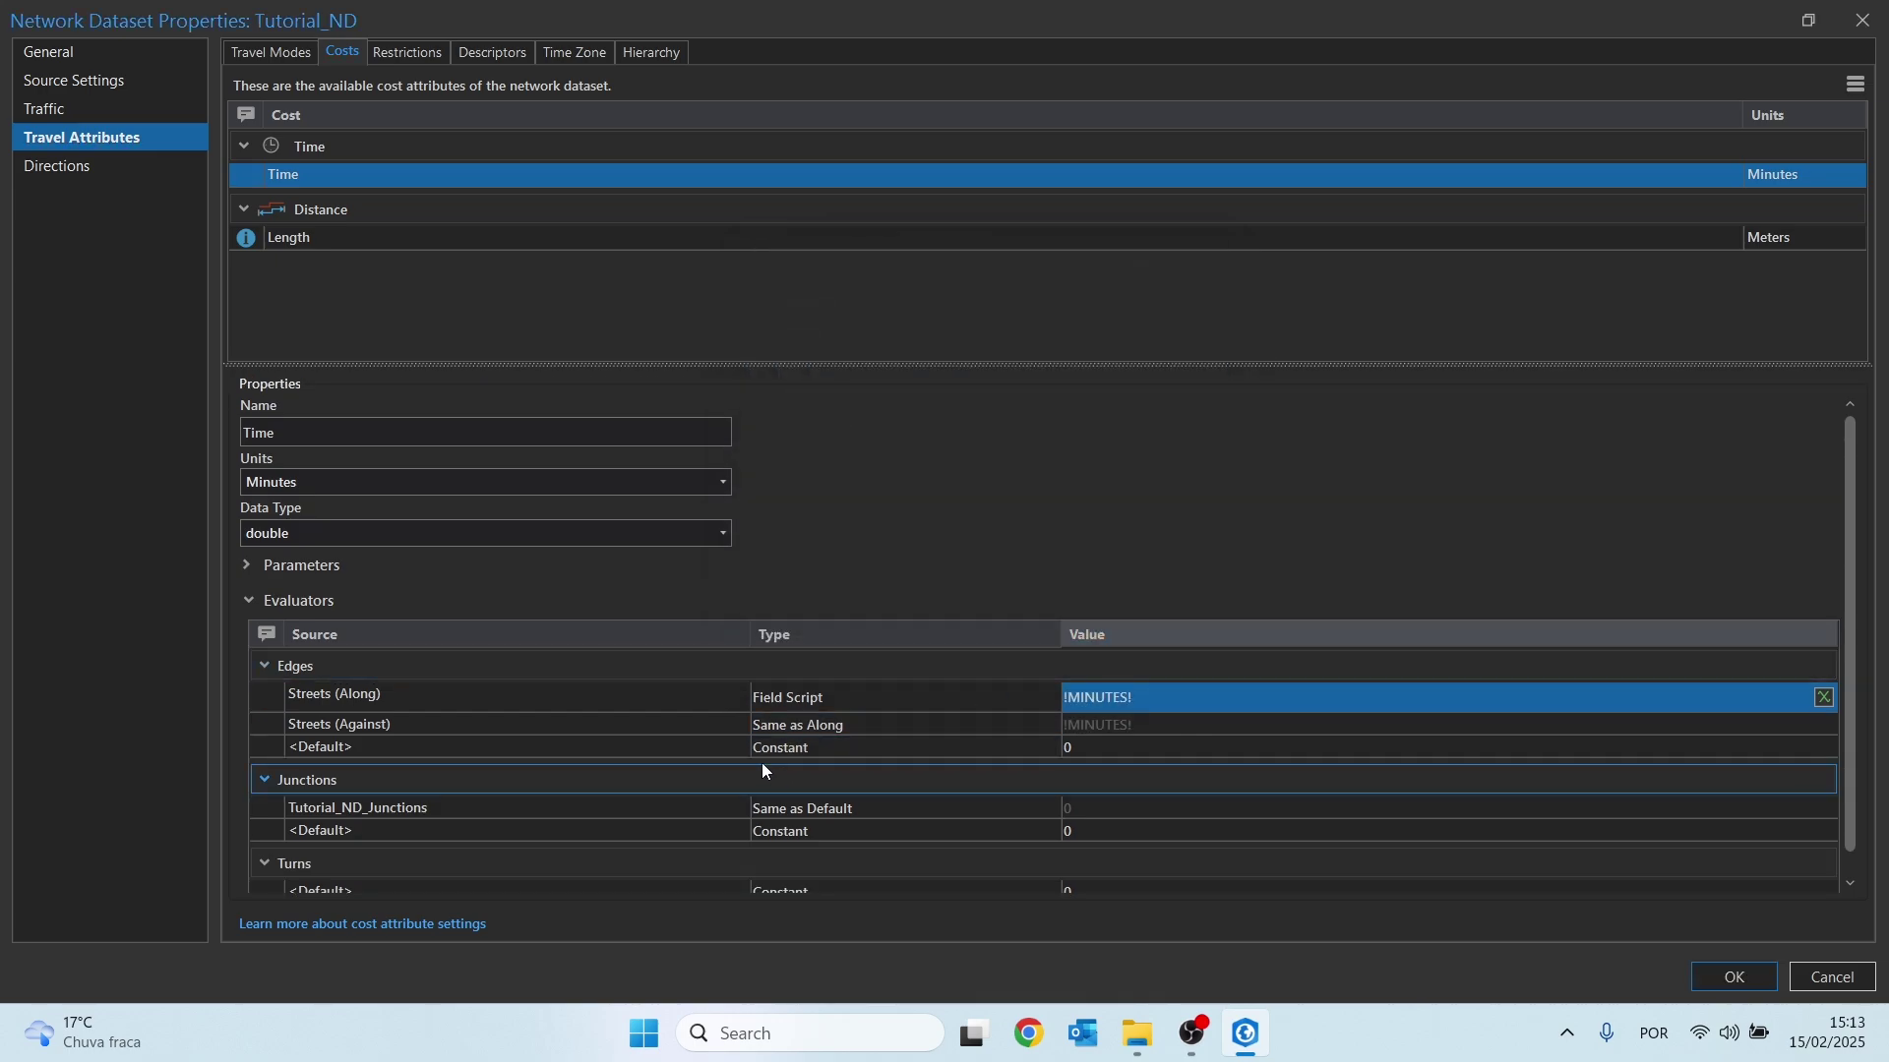
click(352, 712)
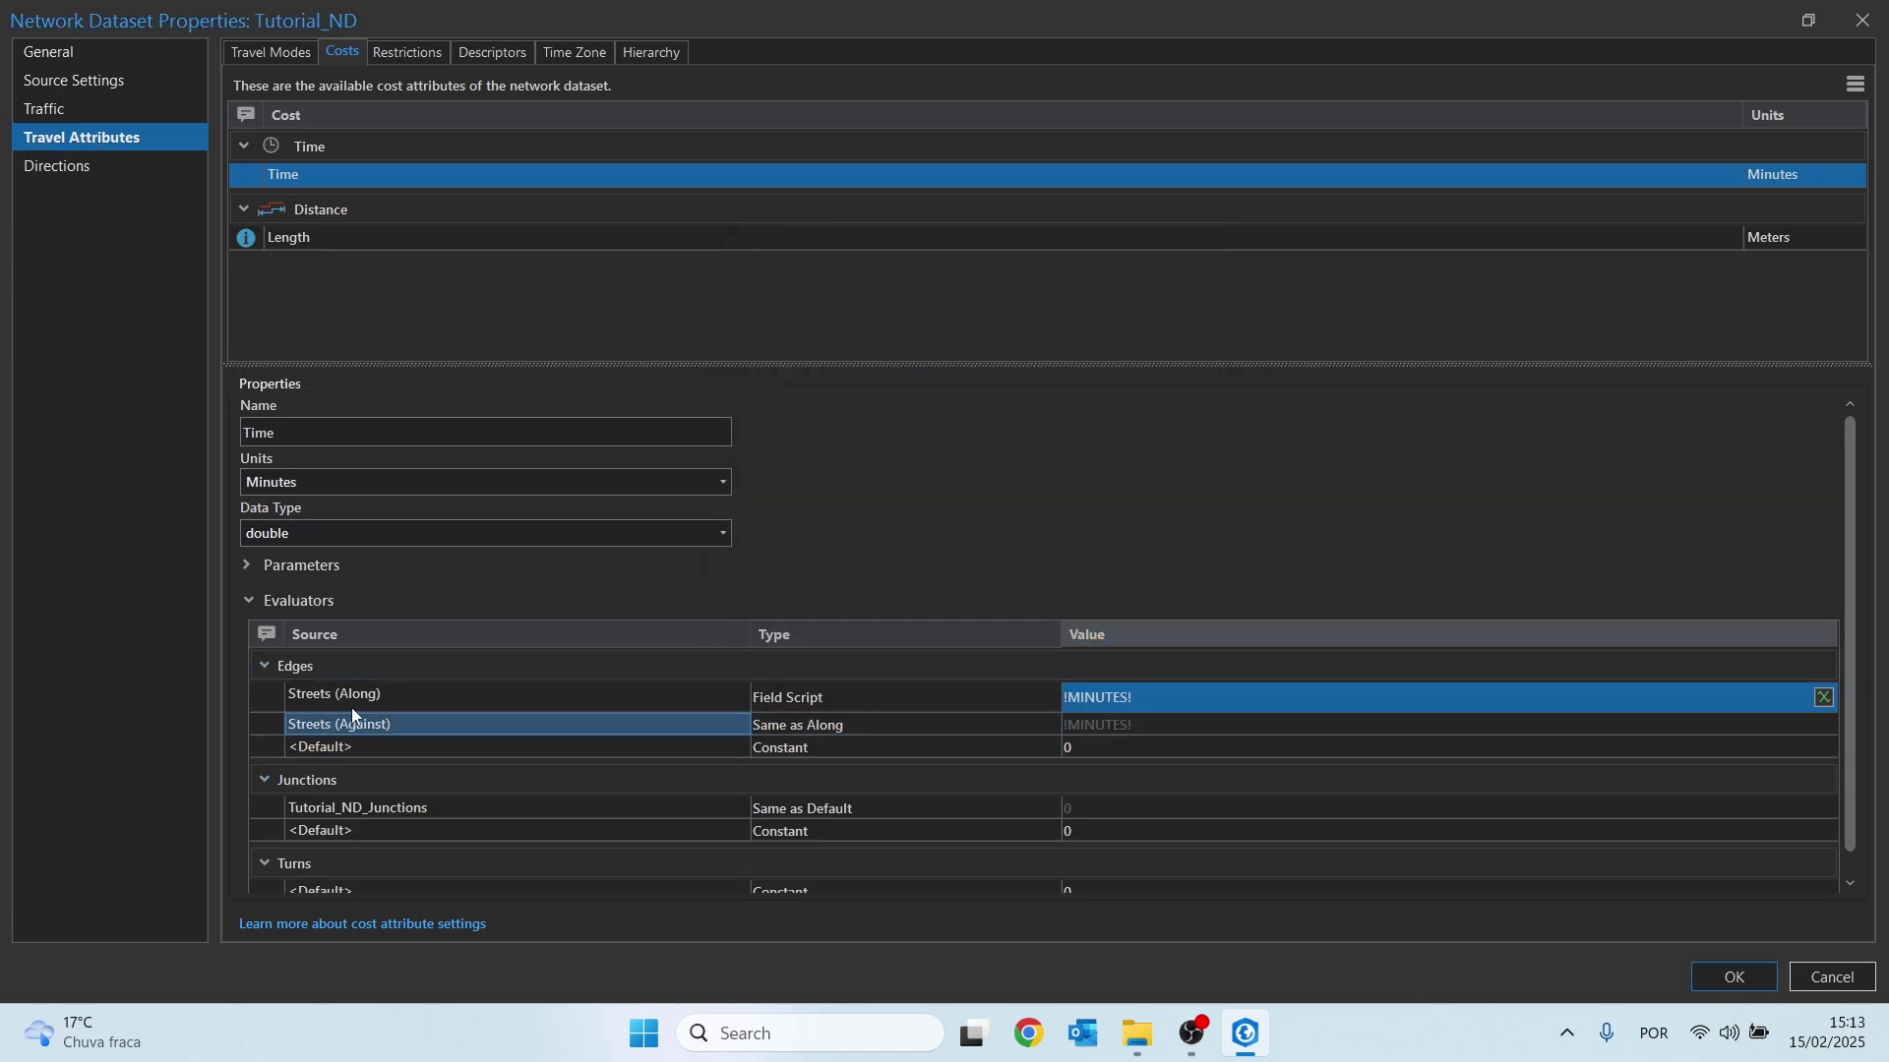
click(856, 729)
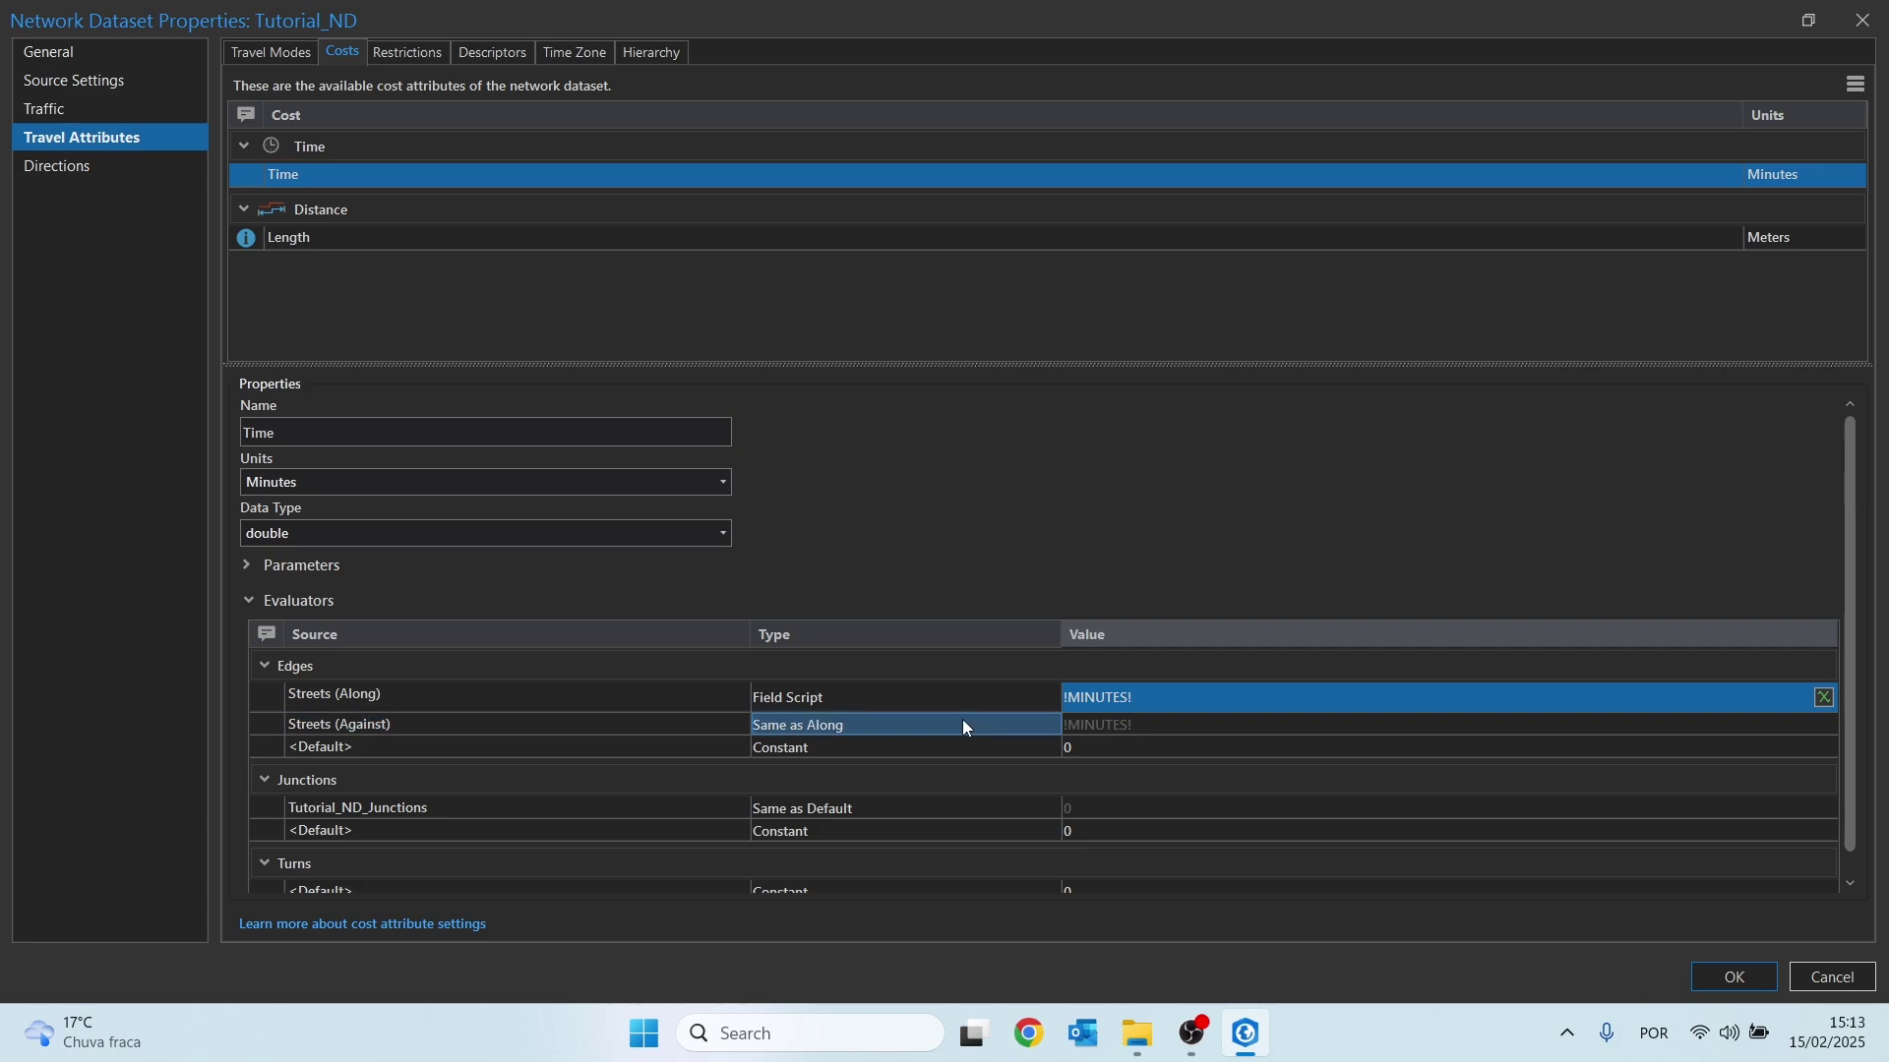
click(1131, 732)
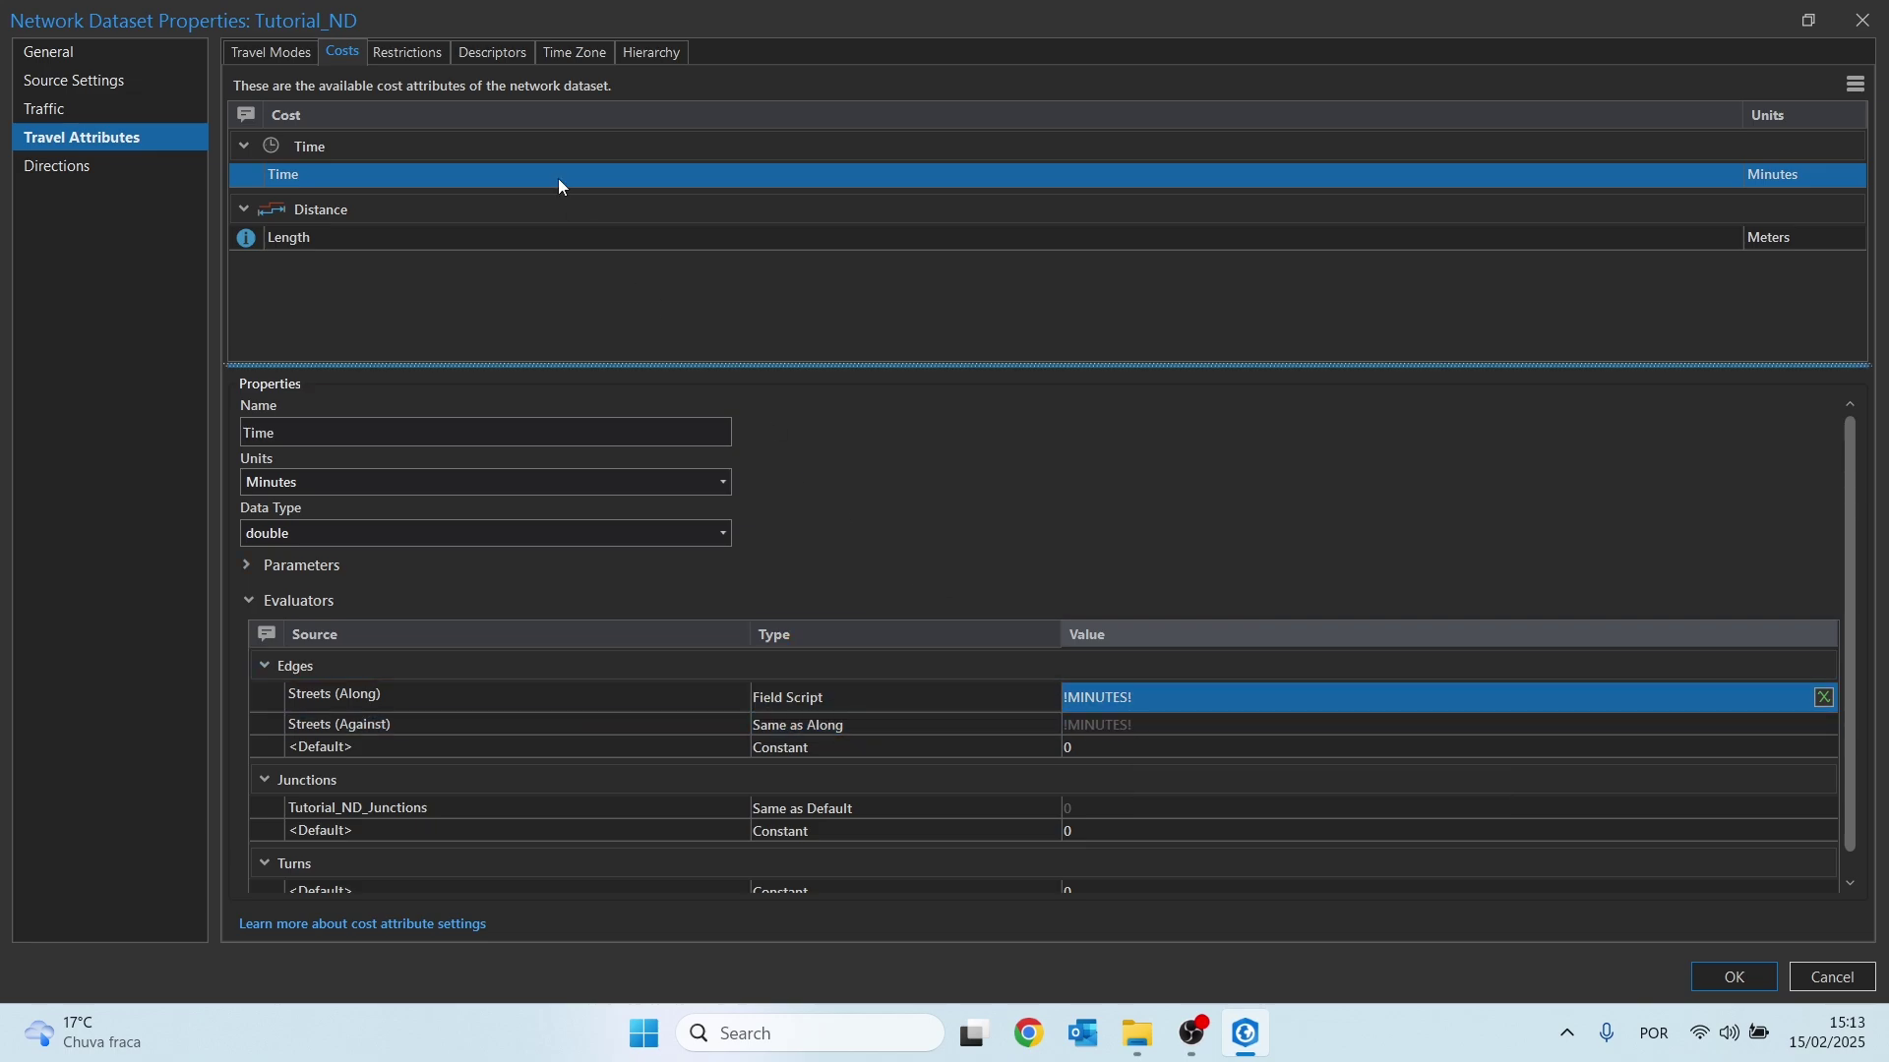
Add a restriction attribute named OneWay to the Tutorial_ND network dataset
click(419, 59)
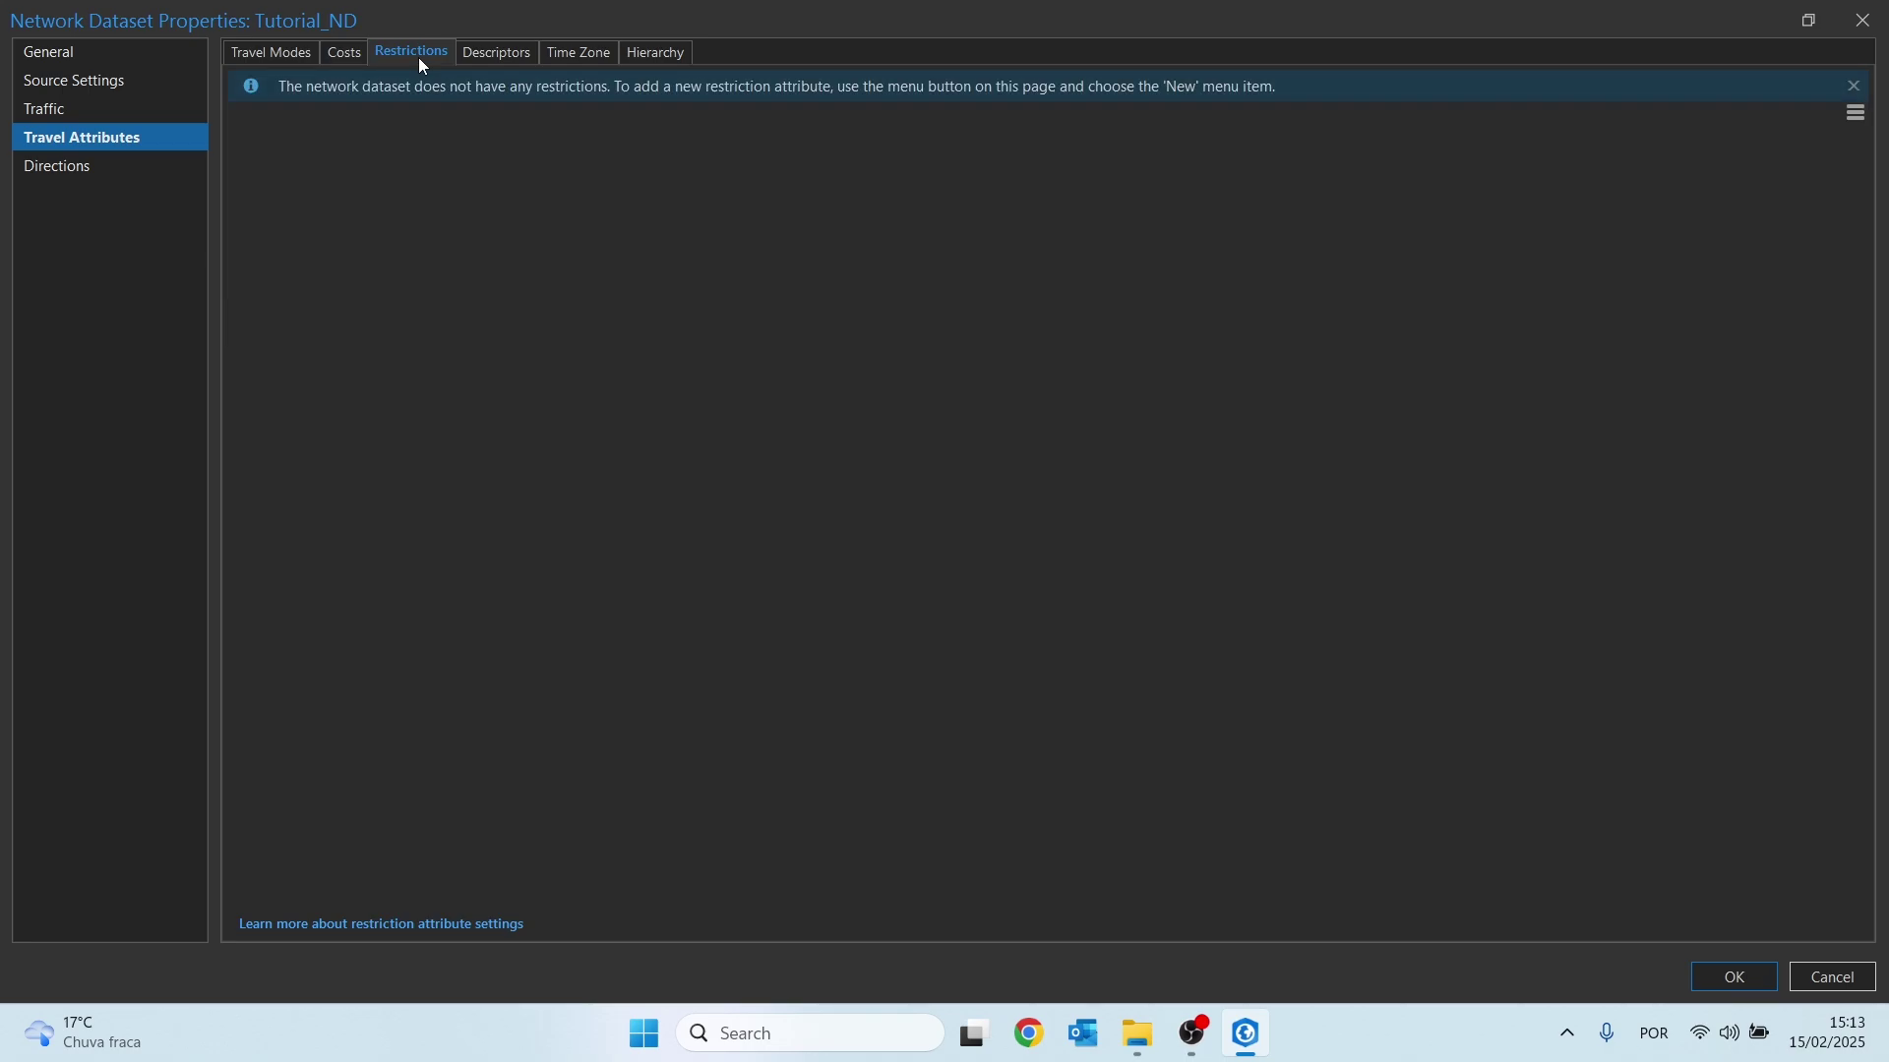
click(1855, 116)
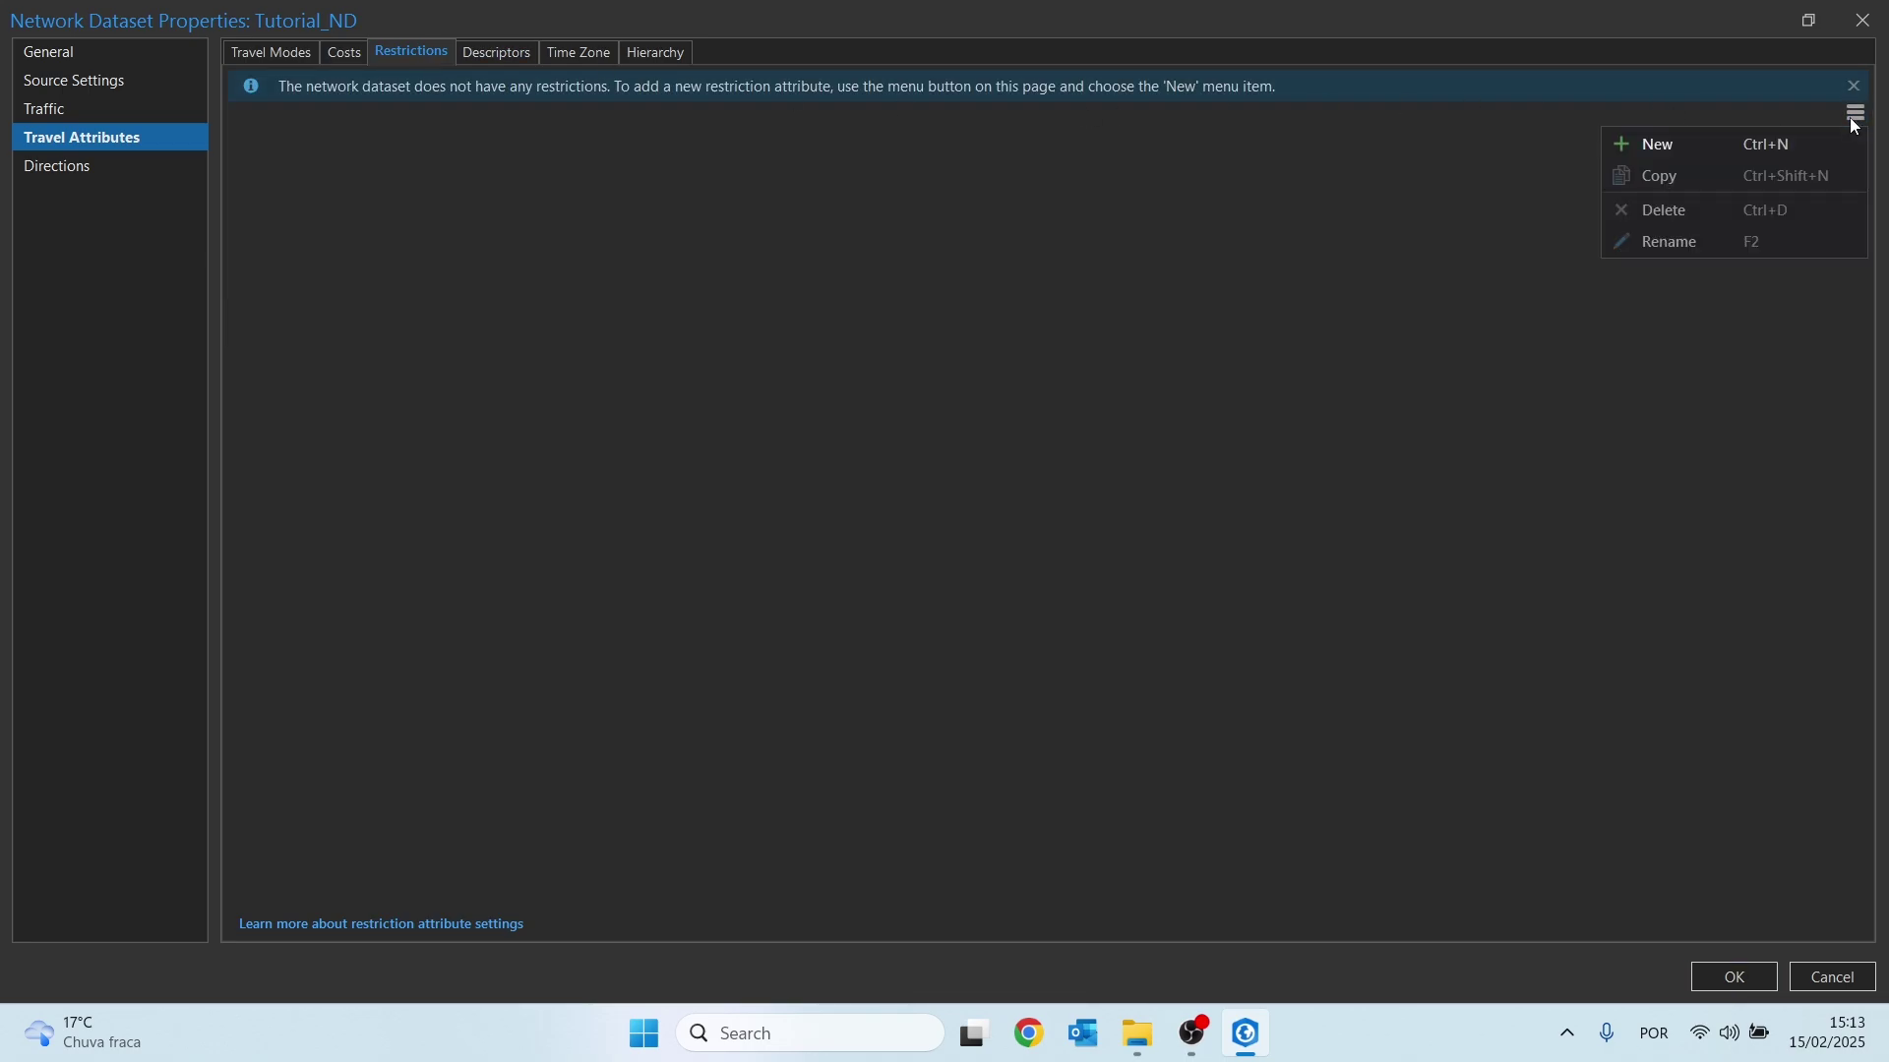
click(1659, 148)
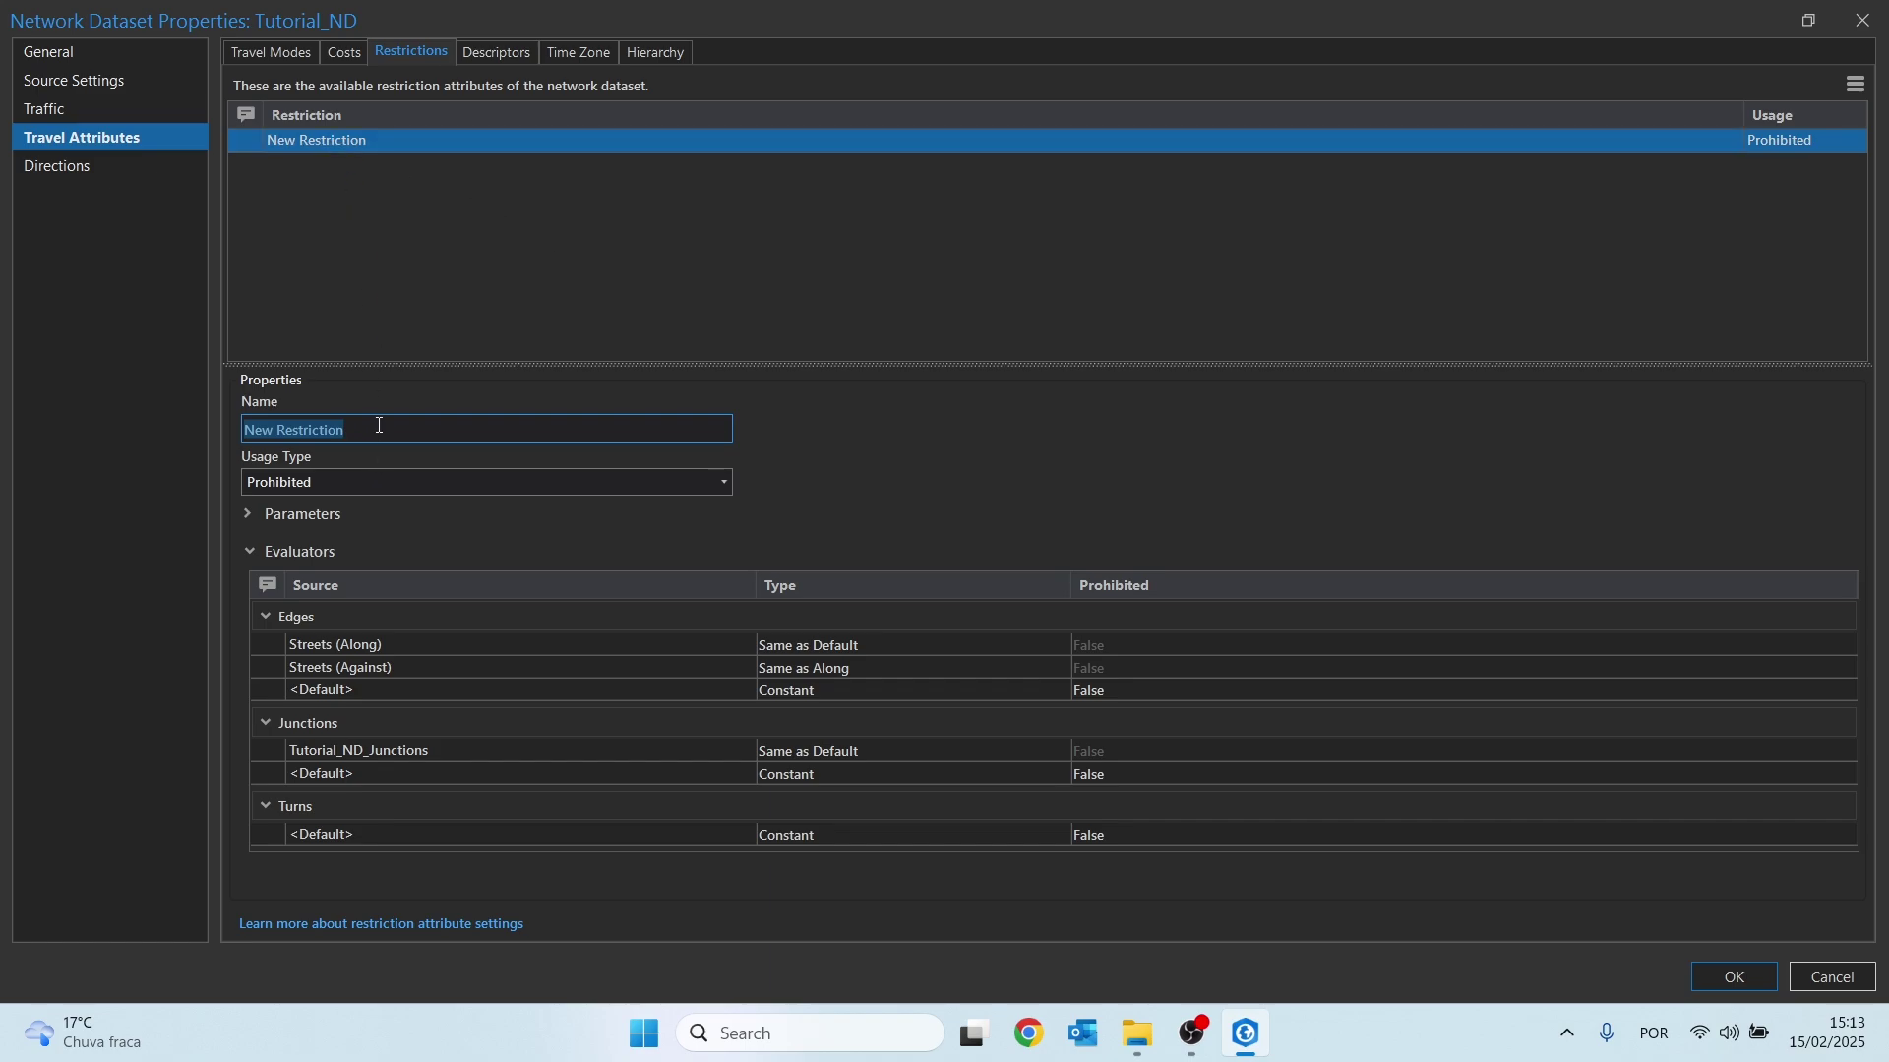
text(OneWay)
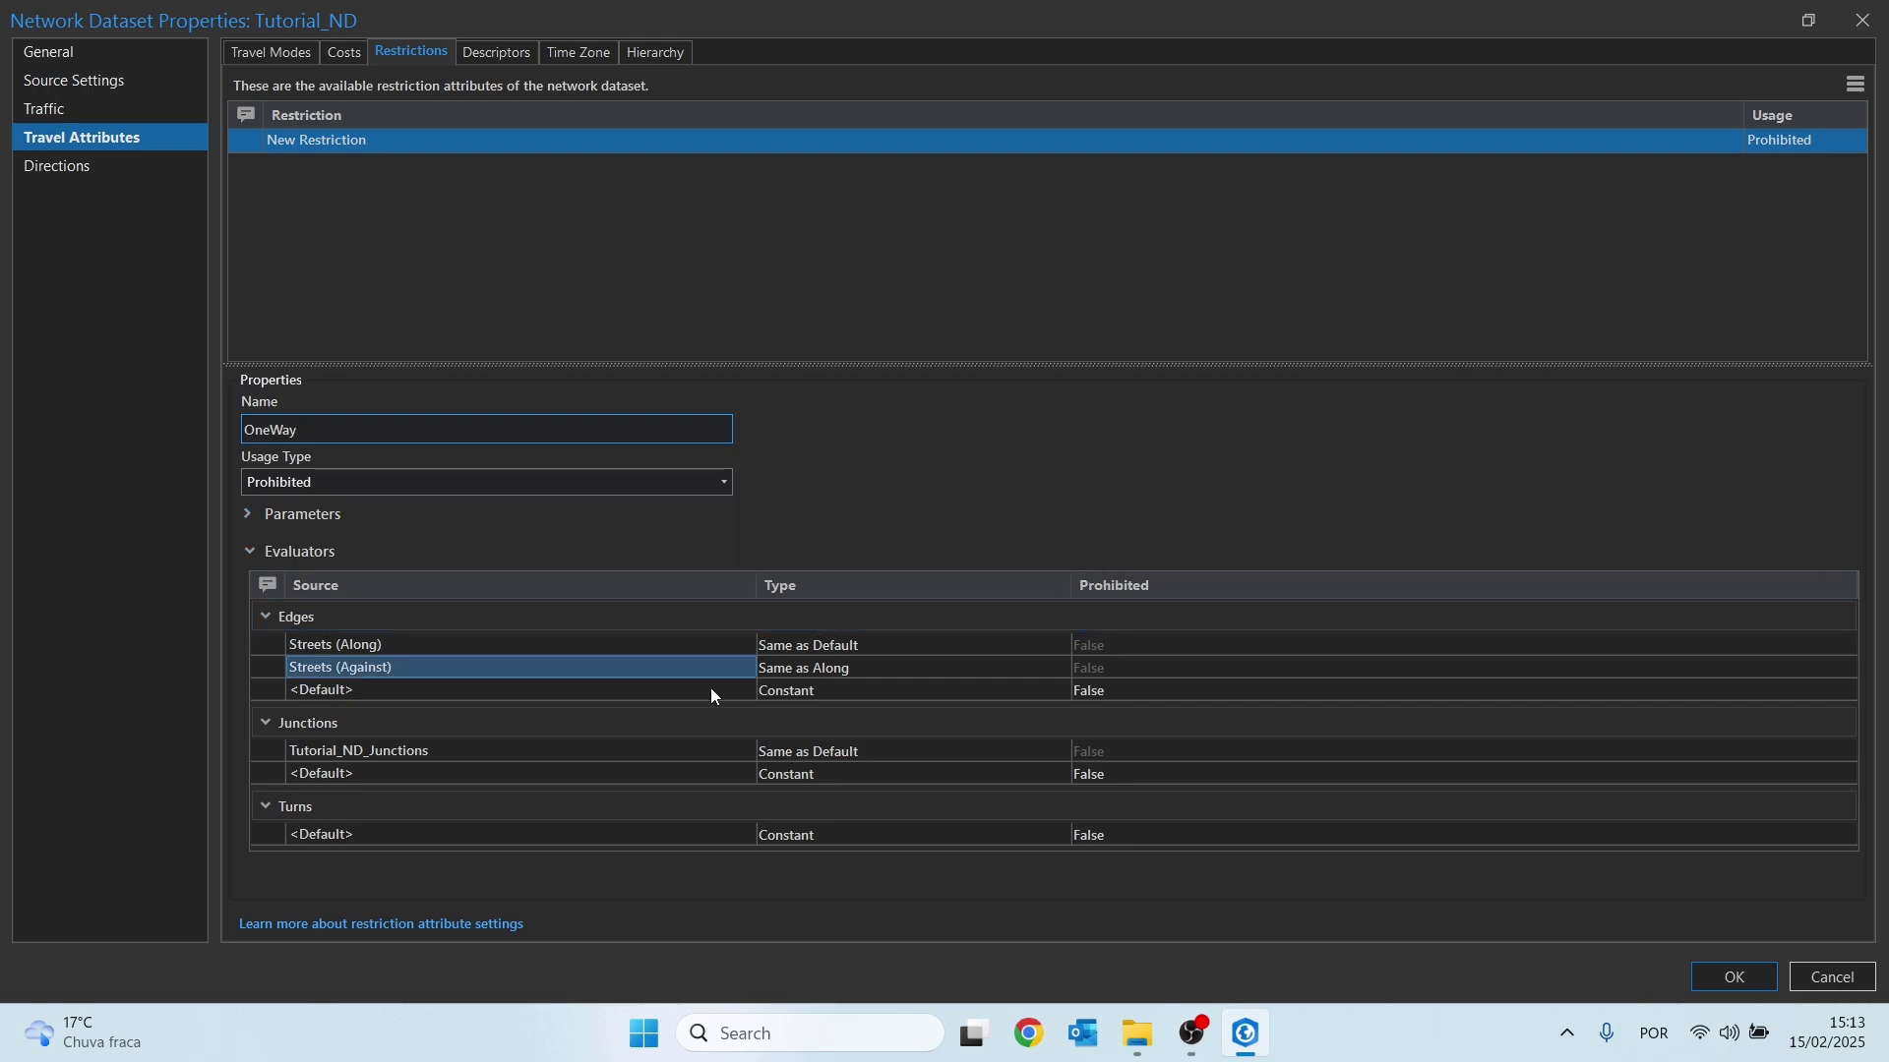
Set the OneWay restriction's Streets (Along) evaluator to a Python Field Script with result OneWay(!ONEWAY!)
click(887, 648)
click(887, 647)
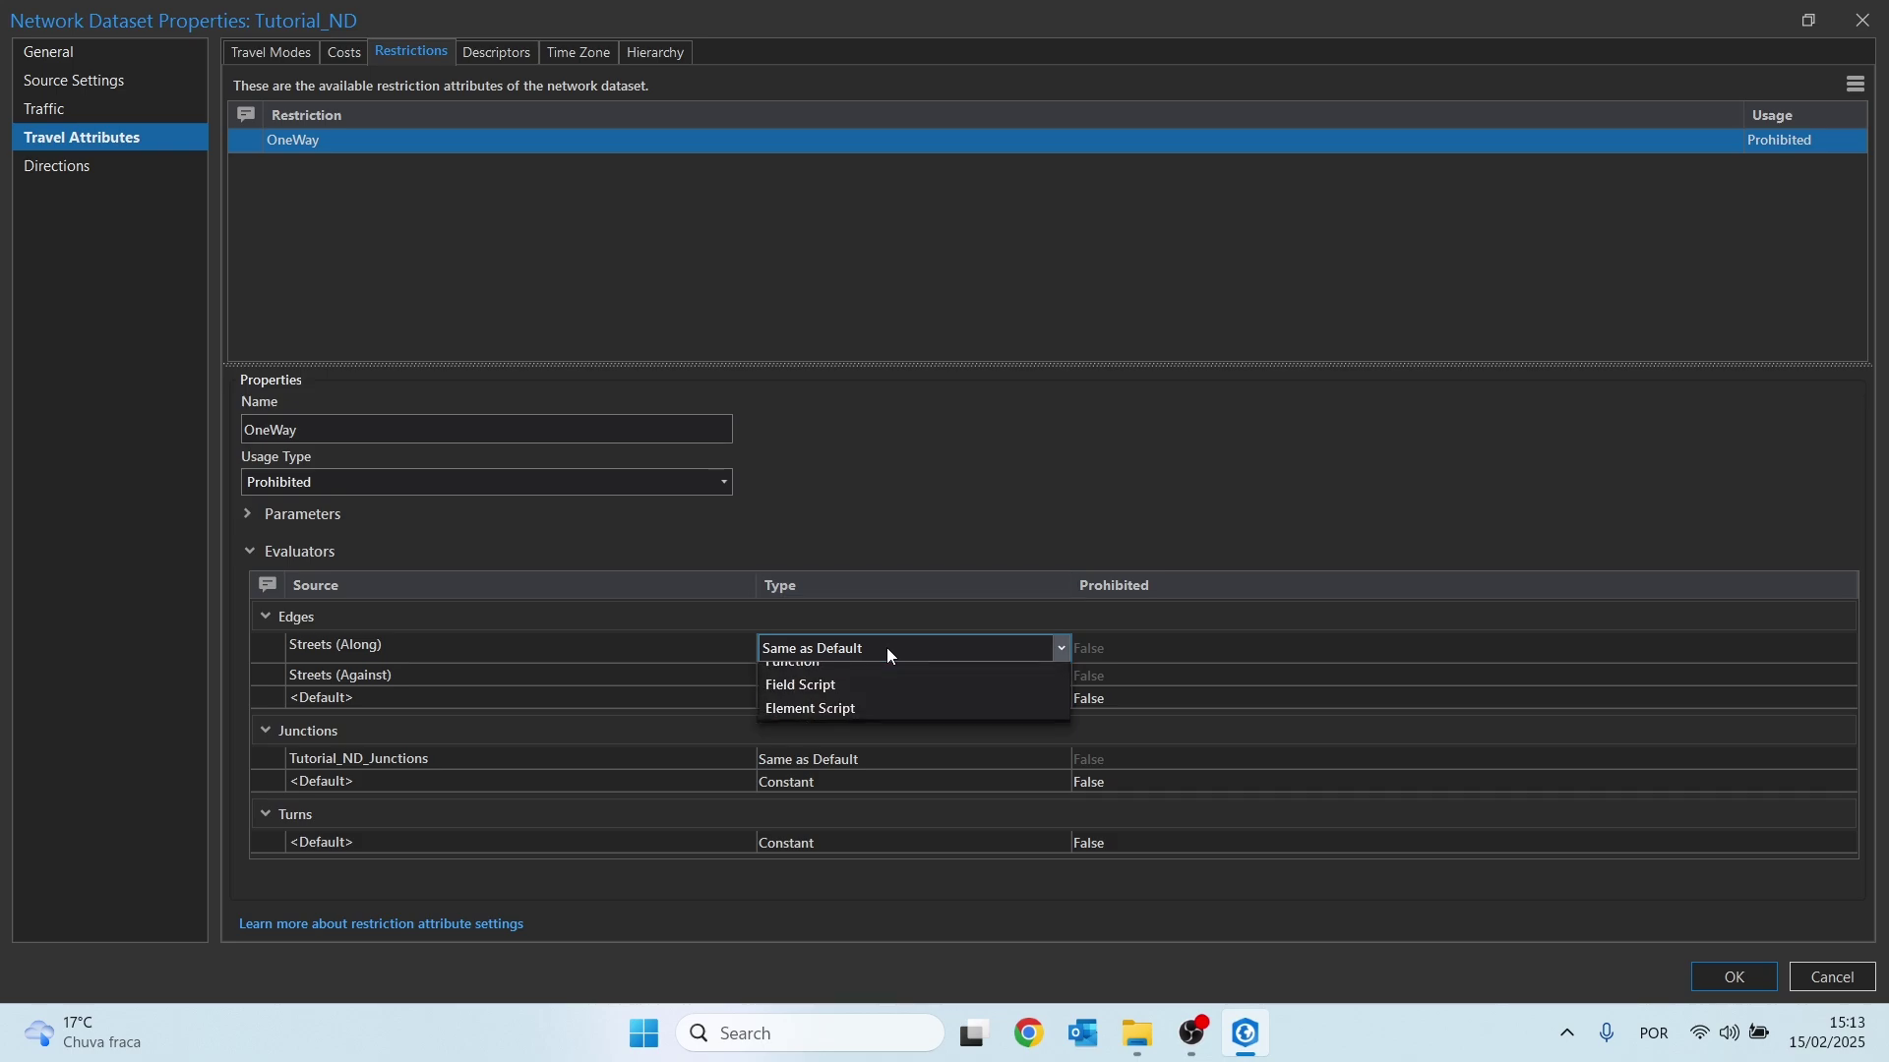
click(808, 746)
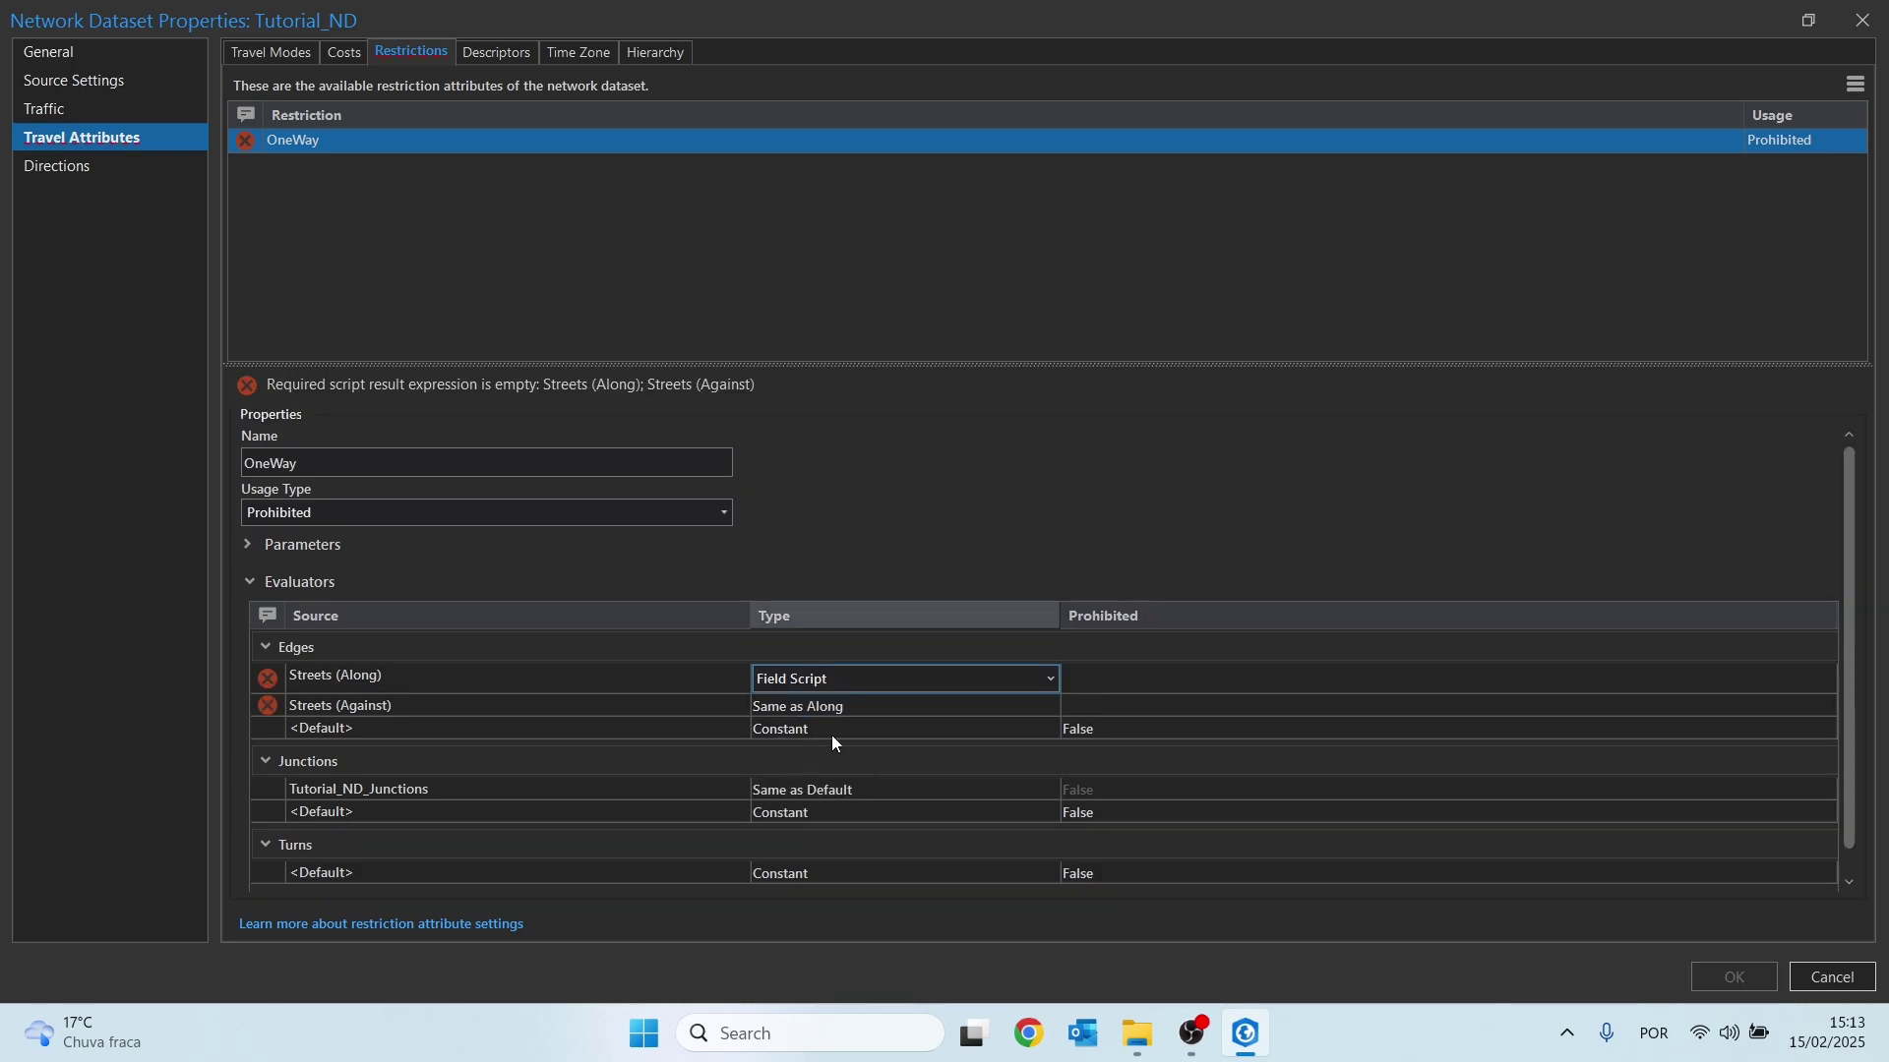
click(1217, 688)
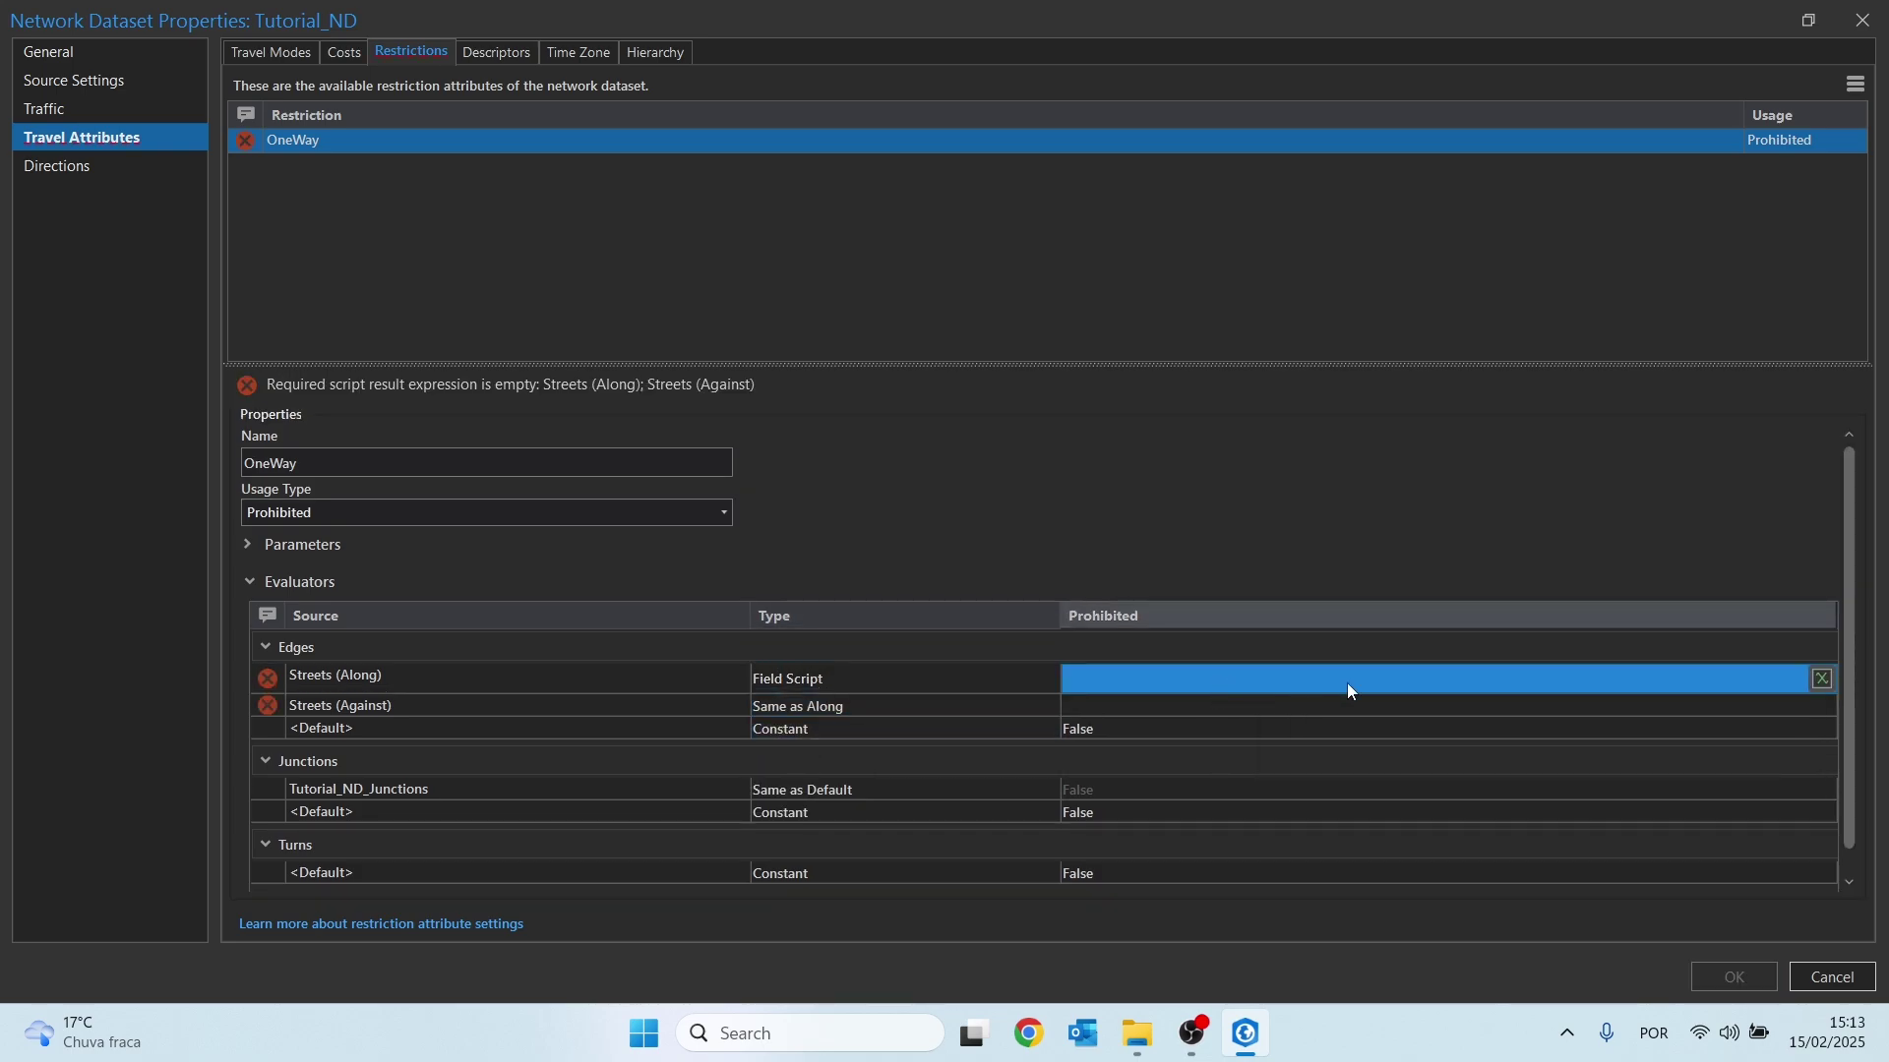
click(1822, 680)
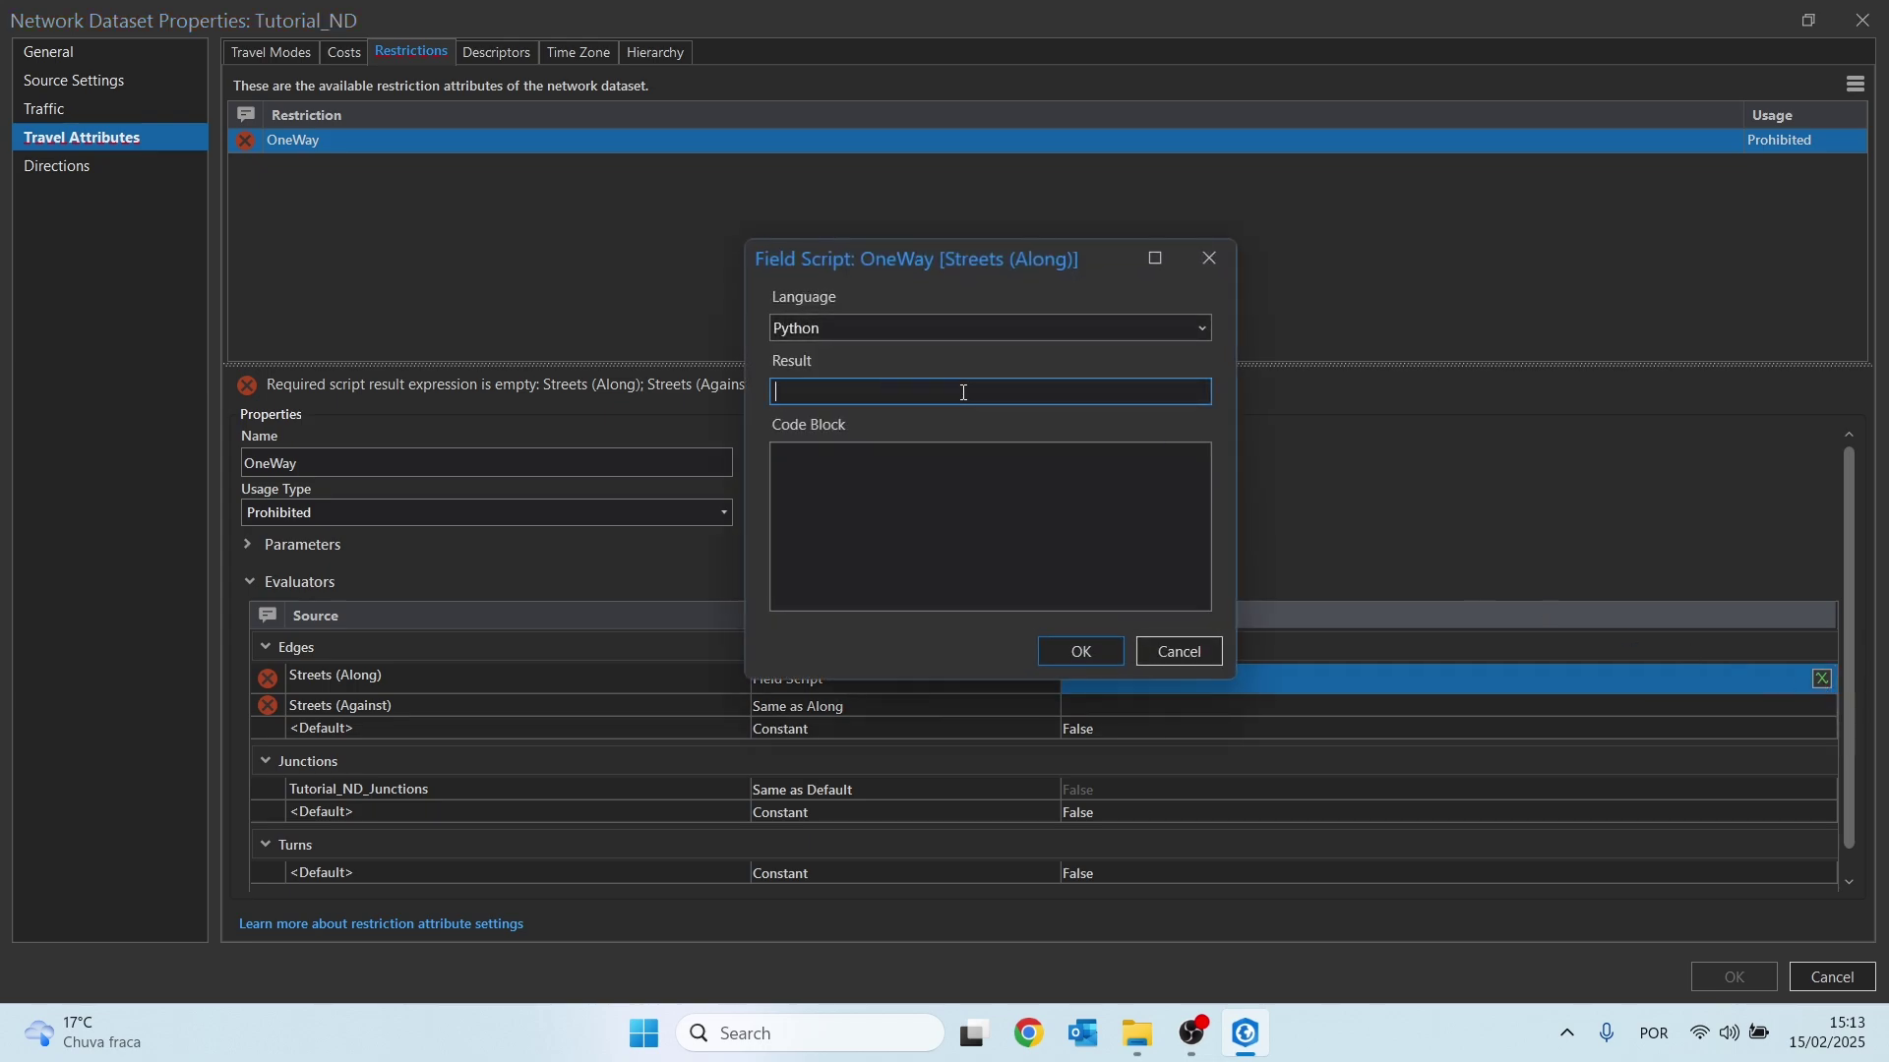
text(OneWay(!ONEWAY!))
Give the Streets (Along) script a code block defining OneWay(value) that returns False, and accept it
click(814, 460)
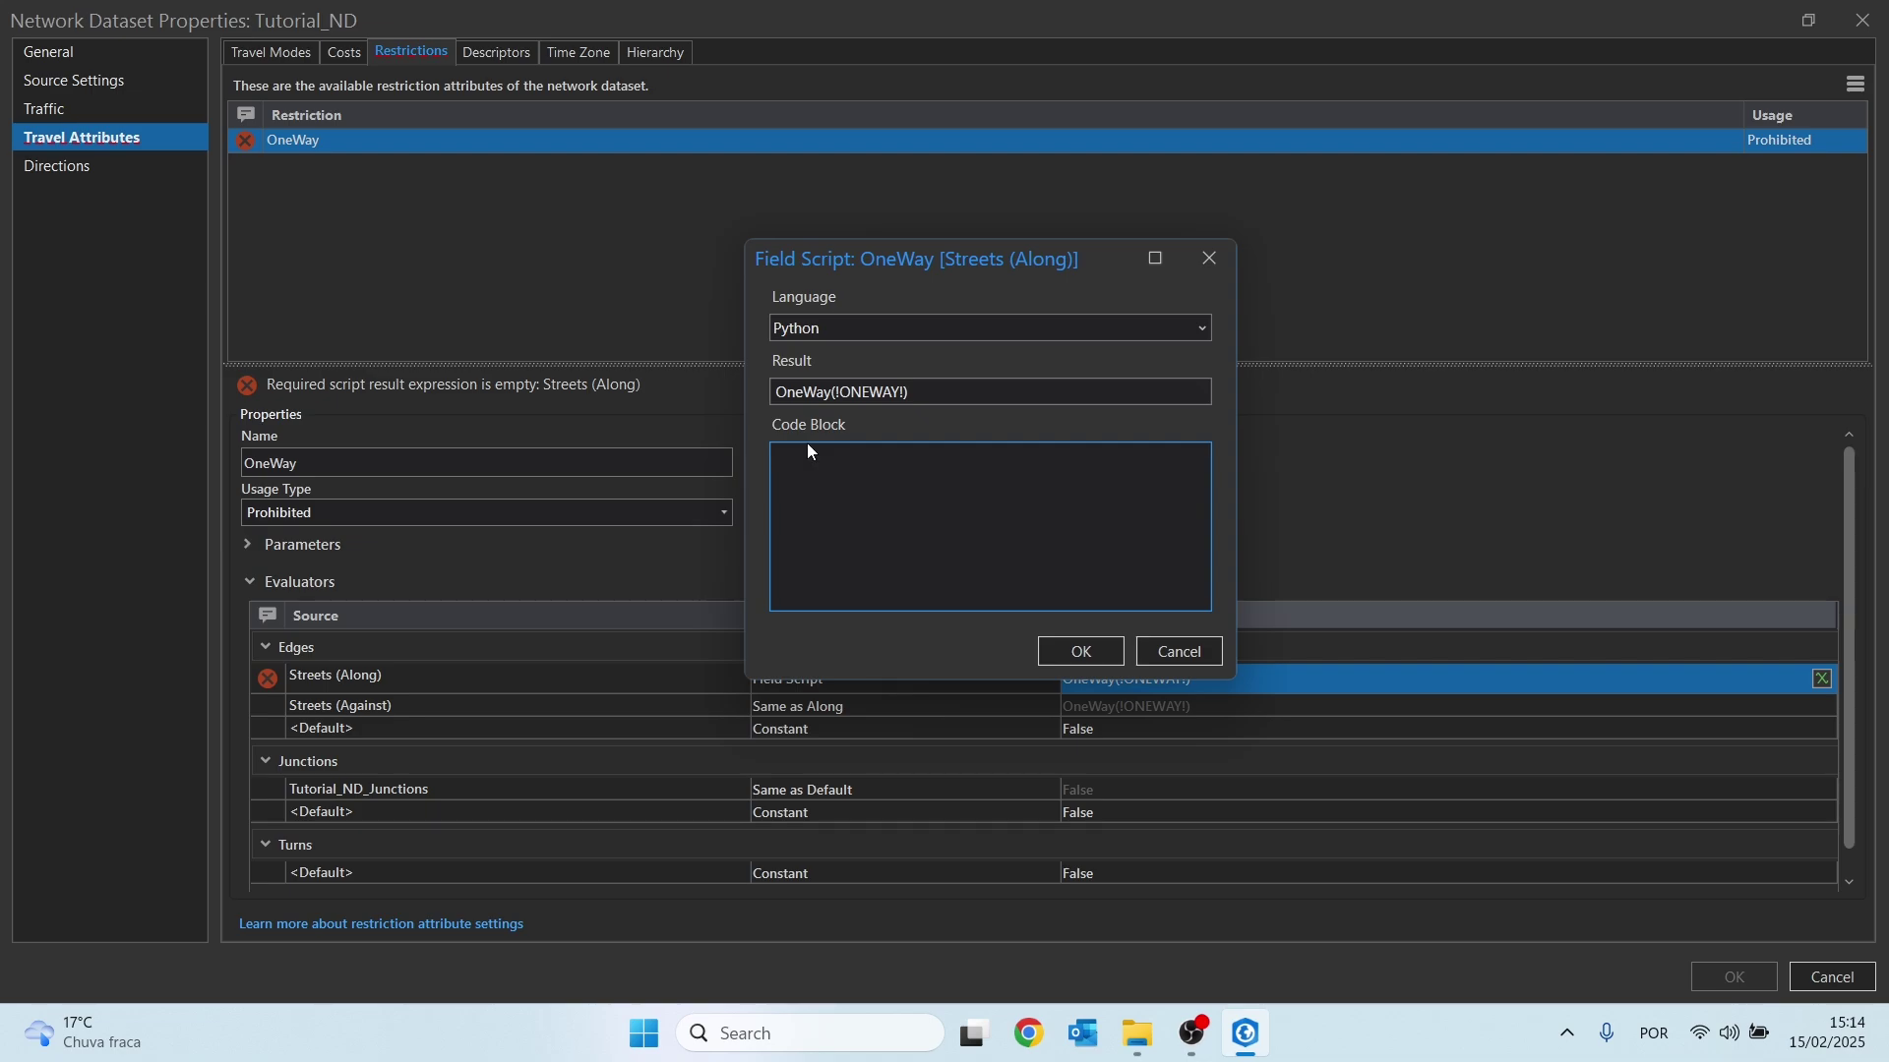
text(def OneWay(value):)
key(Return)
key(Tab)
text(return False)
drag(784, 457, 928, 482)
click(932, 476)
click(1098, 653)
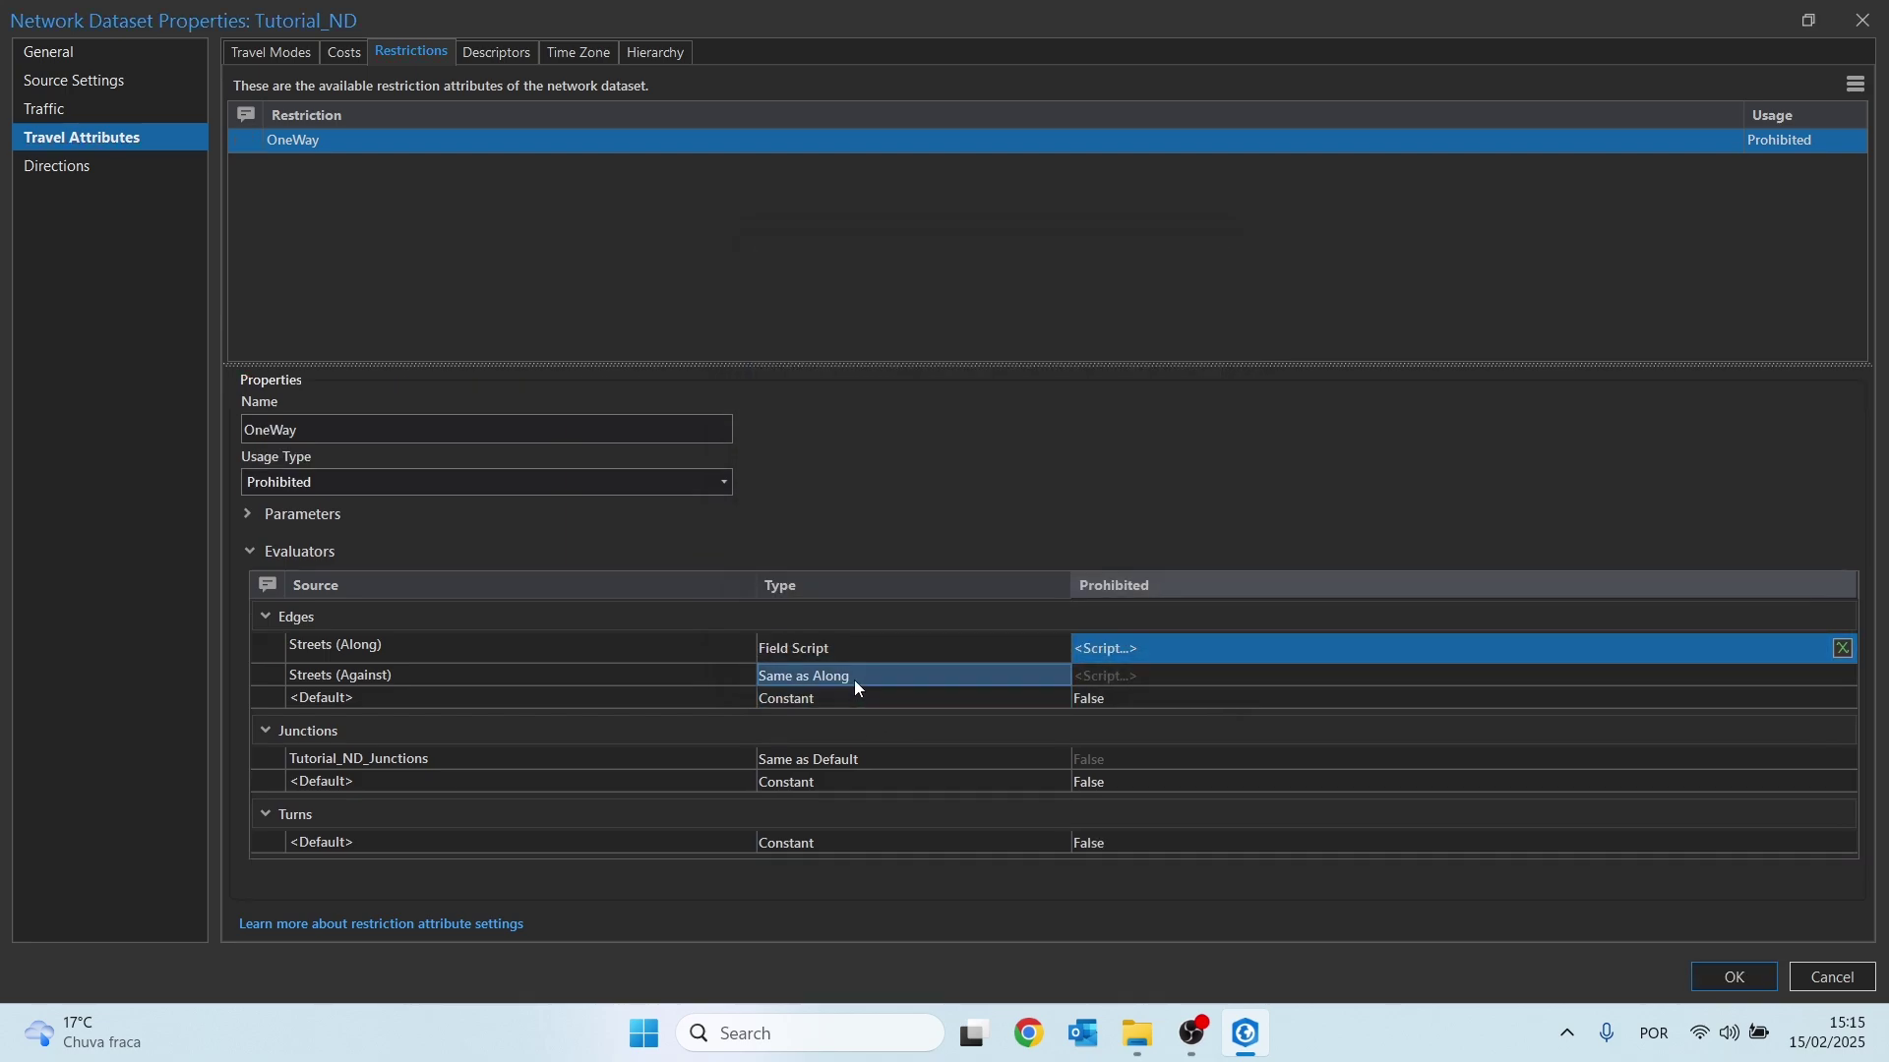
Set the OneWay restriction's Streets (Against) evaluator to a Python Field Script with result OneWay(!ONEWAY!)
click(879, 688)
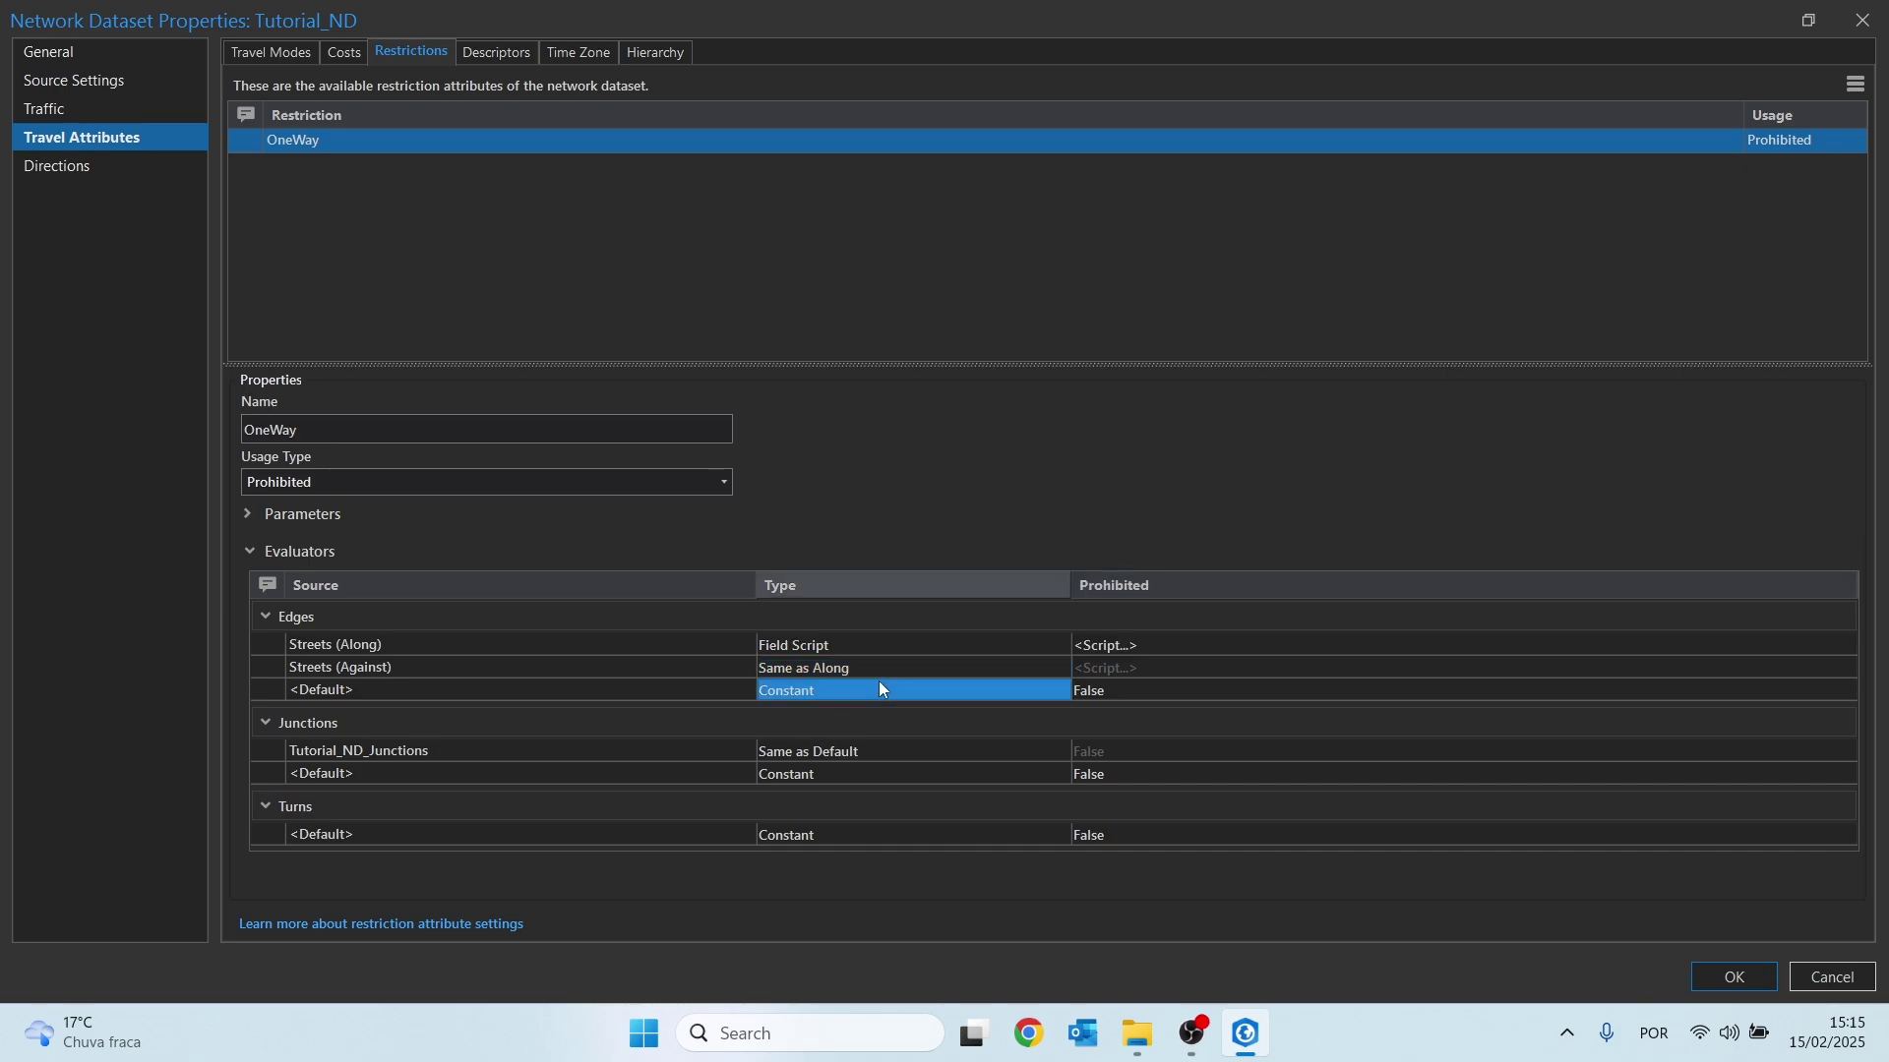
click(879, 673)
click(876, 667)
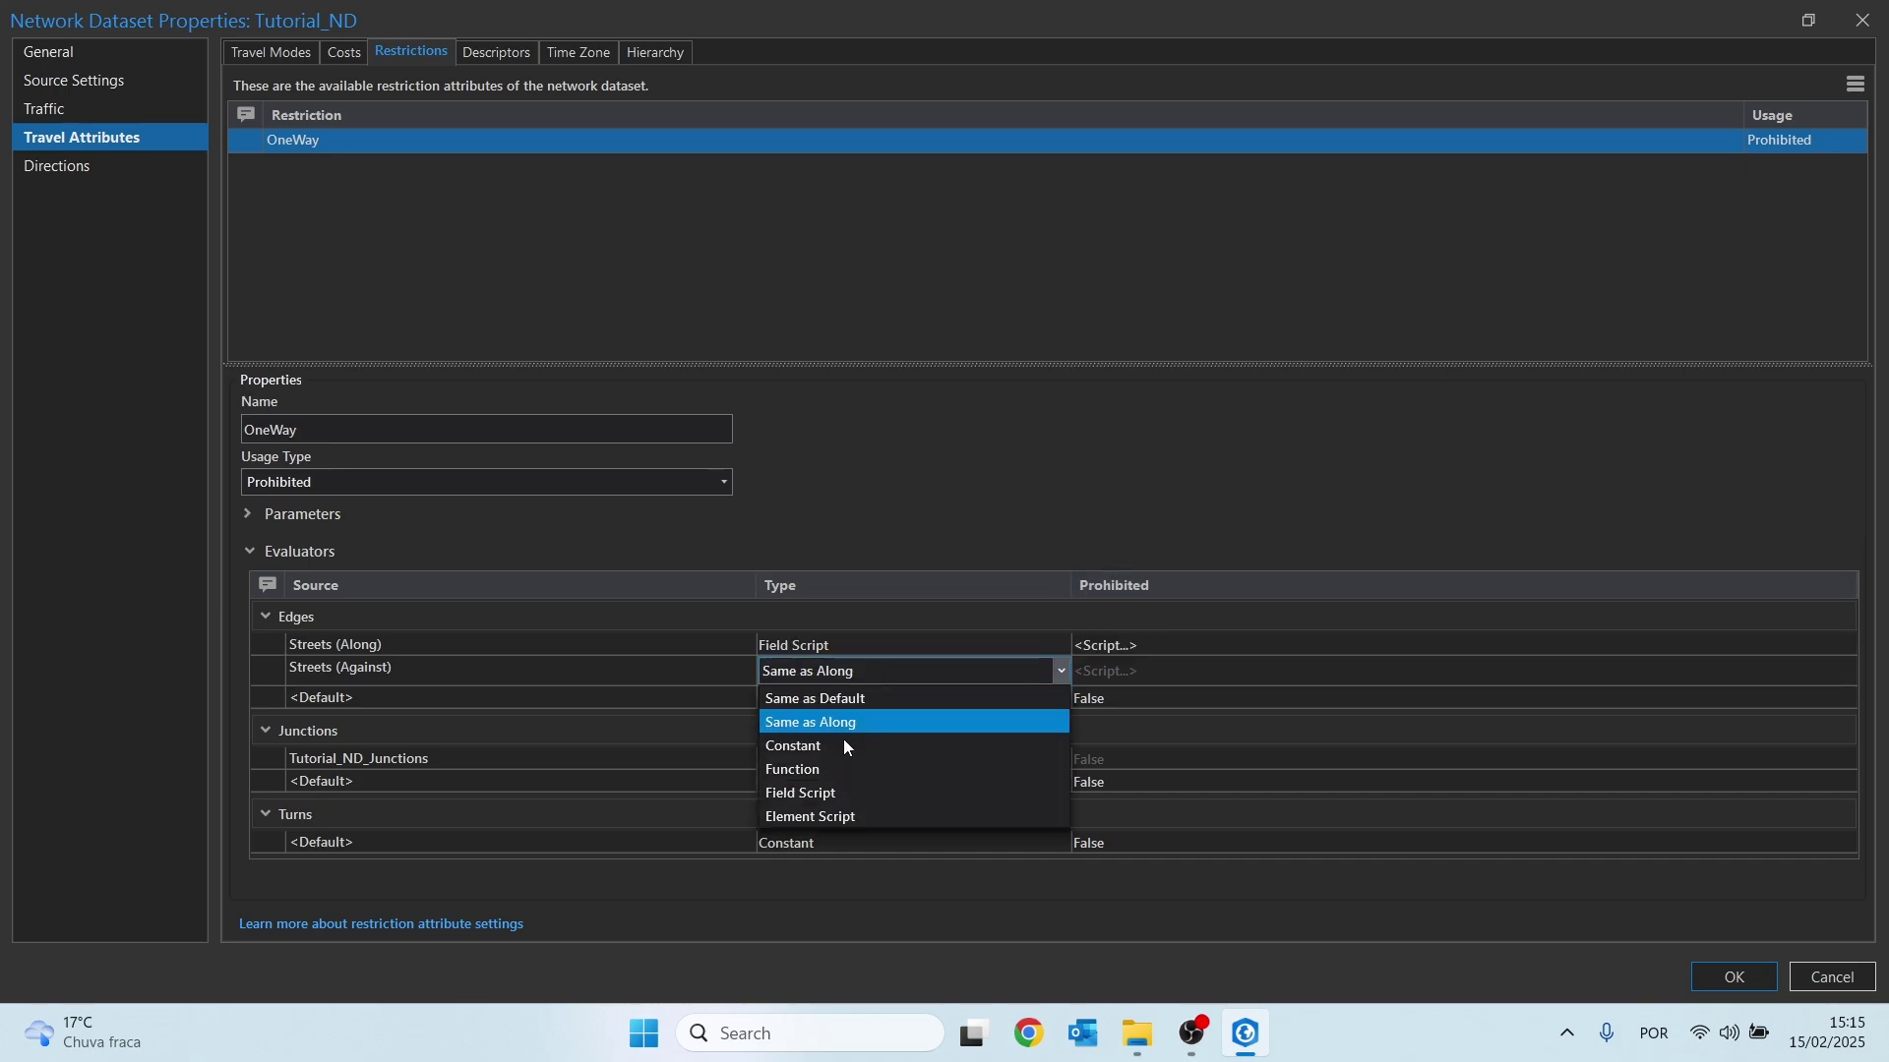
click(828, 794)
click(1153, 701)
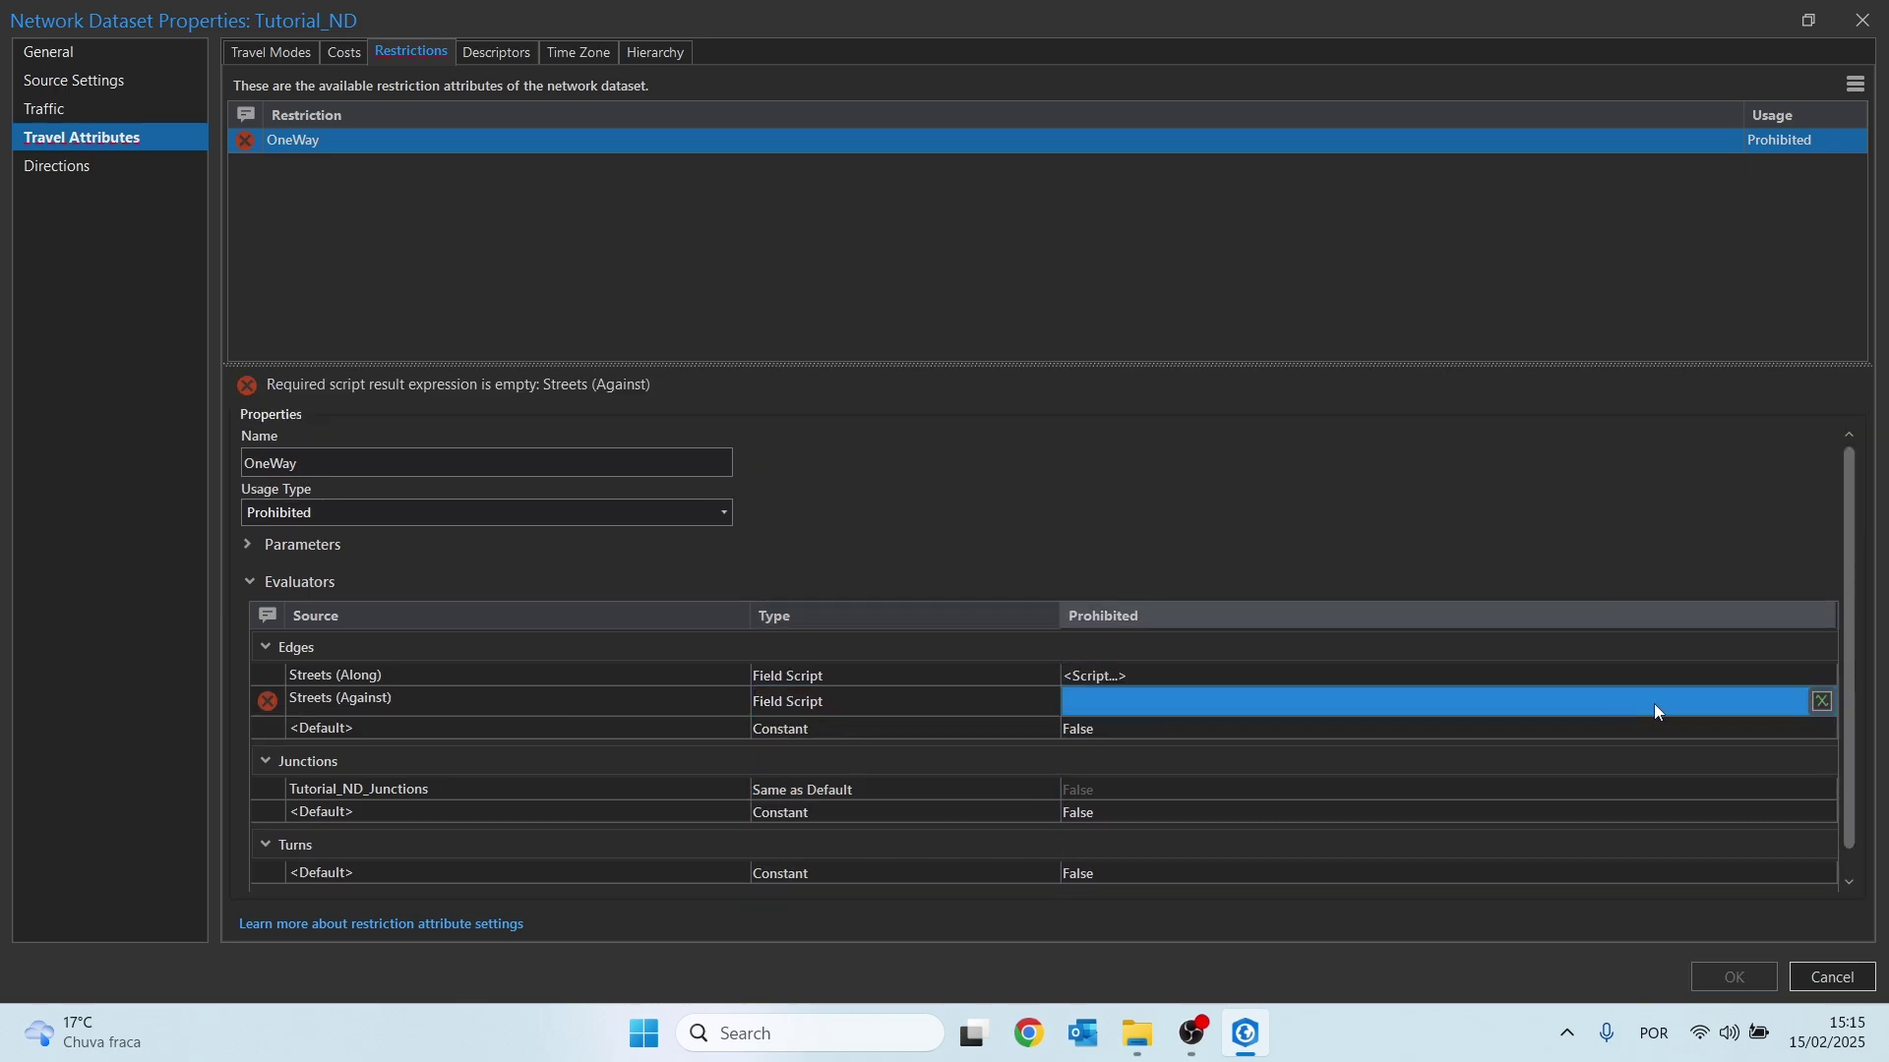
click(1821, 702)
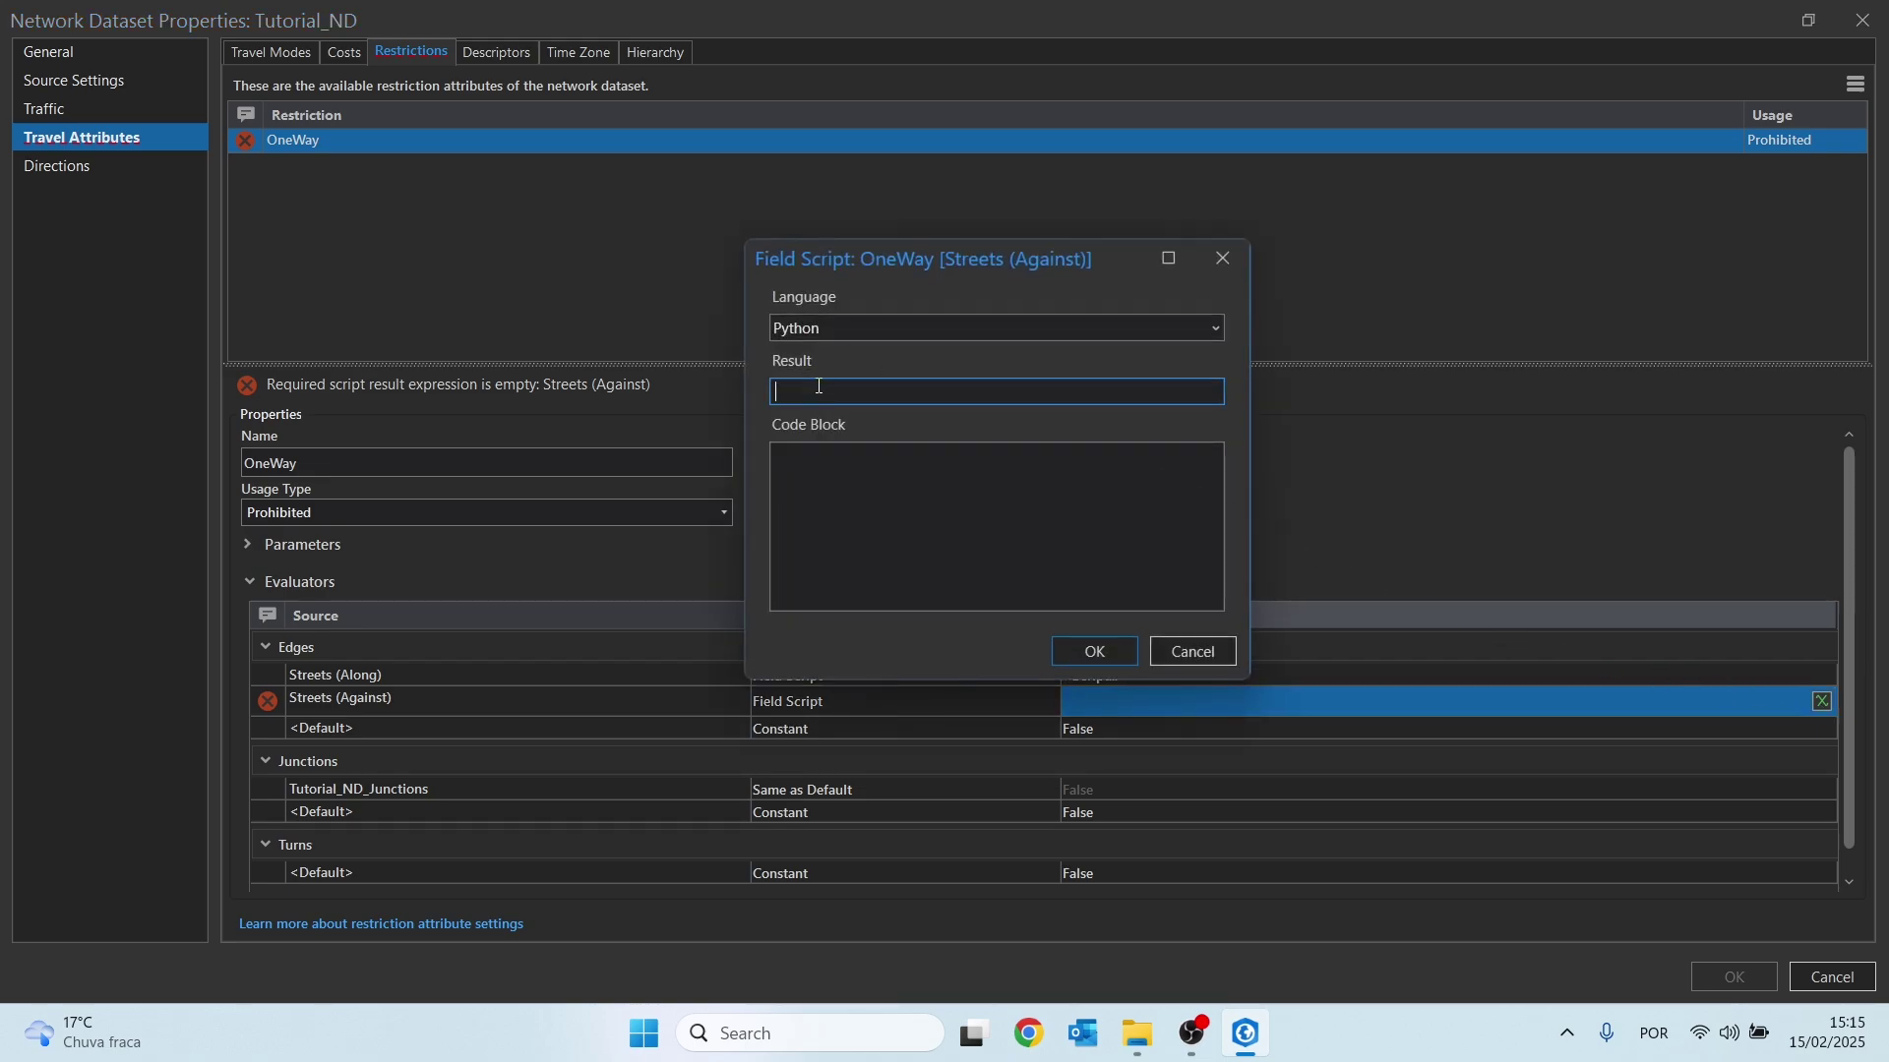
text(OneWay(!ONEWAY!))
Give the Streets (Against) script a code block defining OneWay(value) with if value == 'YES': return True, followed by return False, and accept it
click(845, 476)
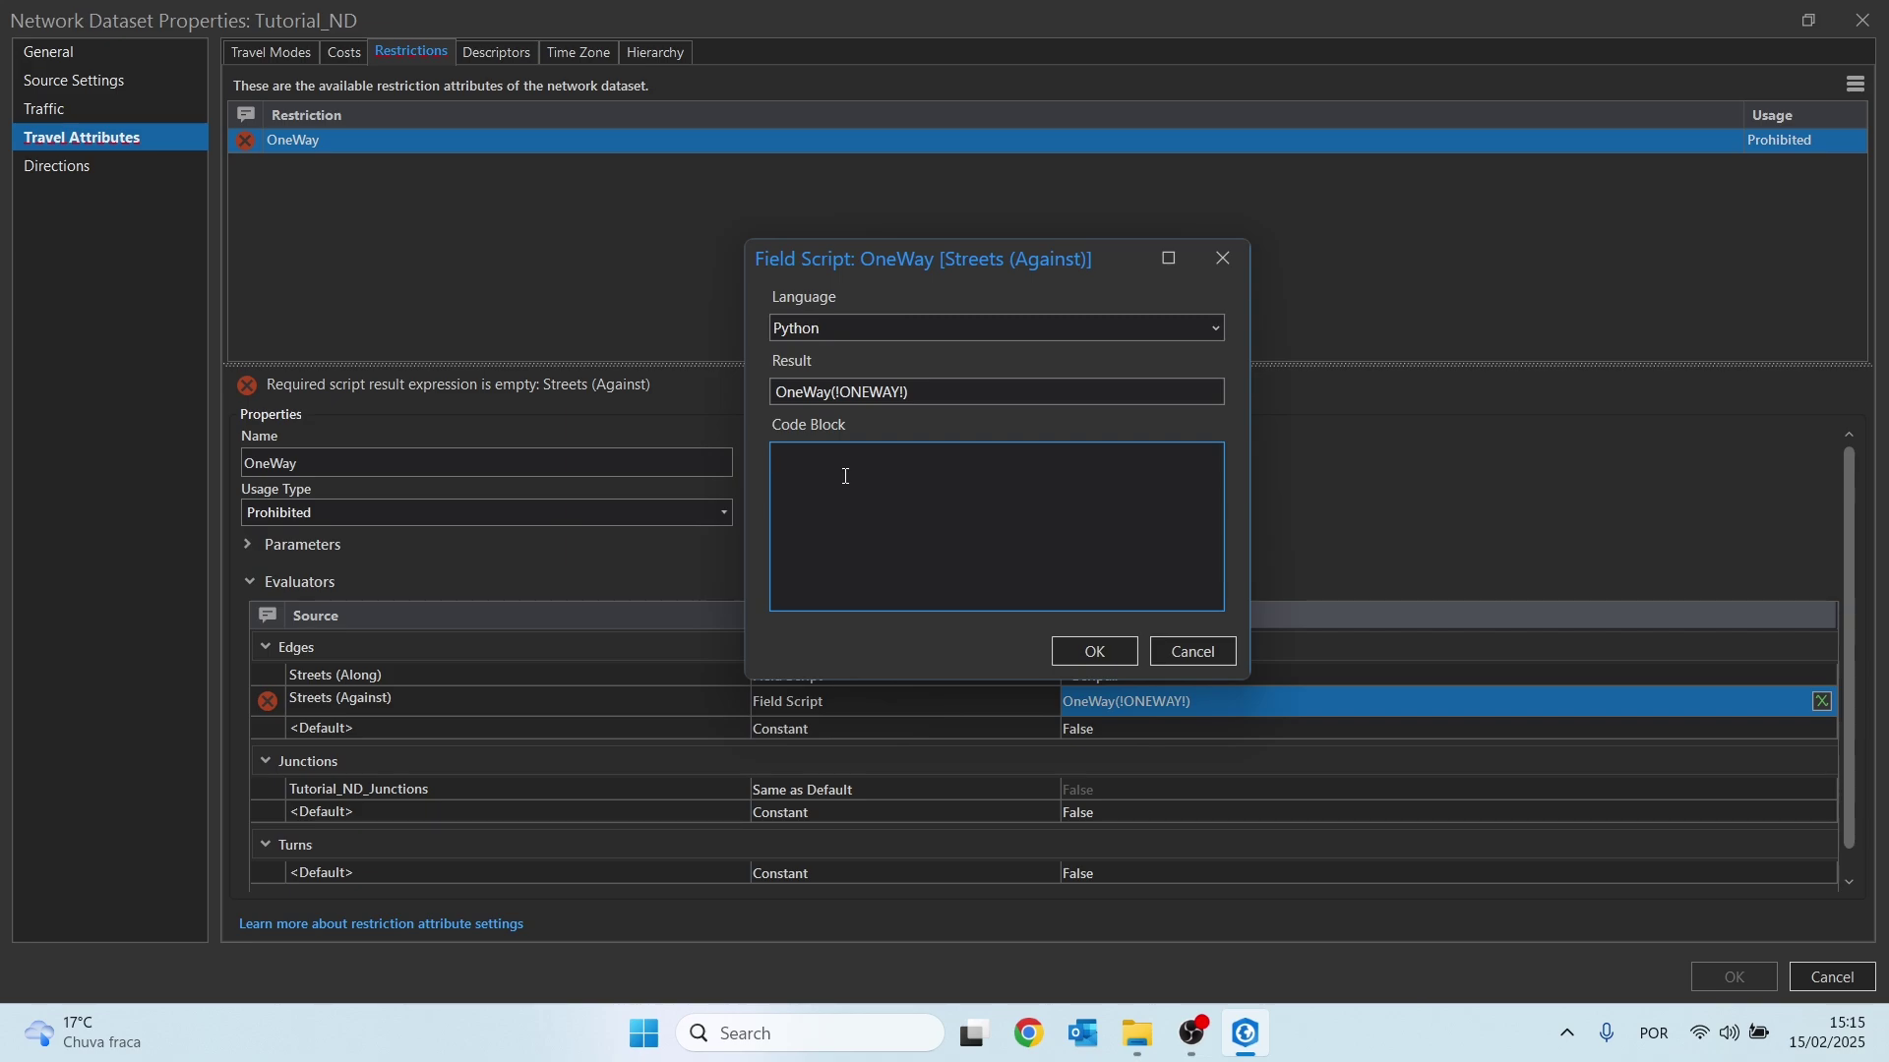
text(def OneW)
text(ay(va)
text(lue)
text())
text(: 	)
text(if value)
text(== ')
text(YES0)
key(BackSpace)
text(')
text(retu)
text(rn True)
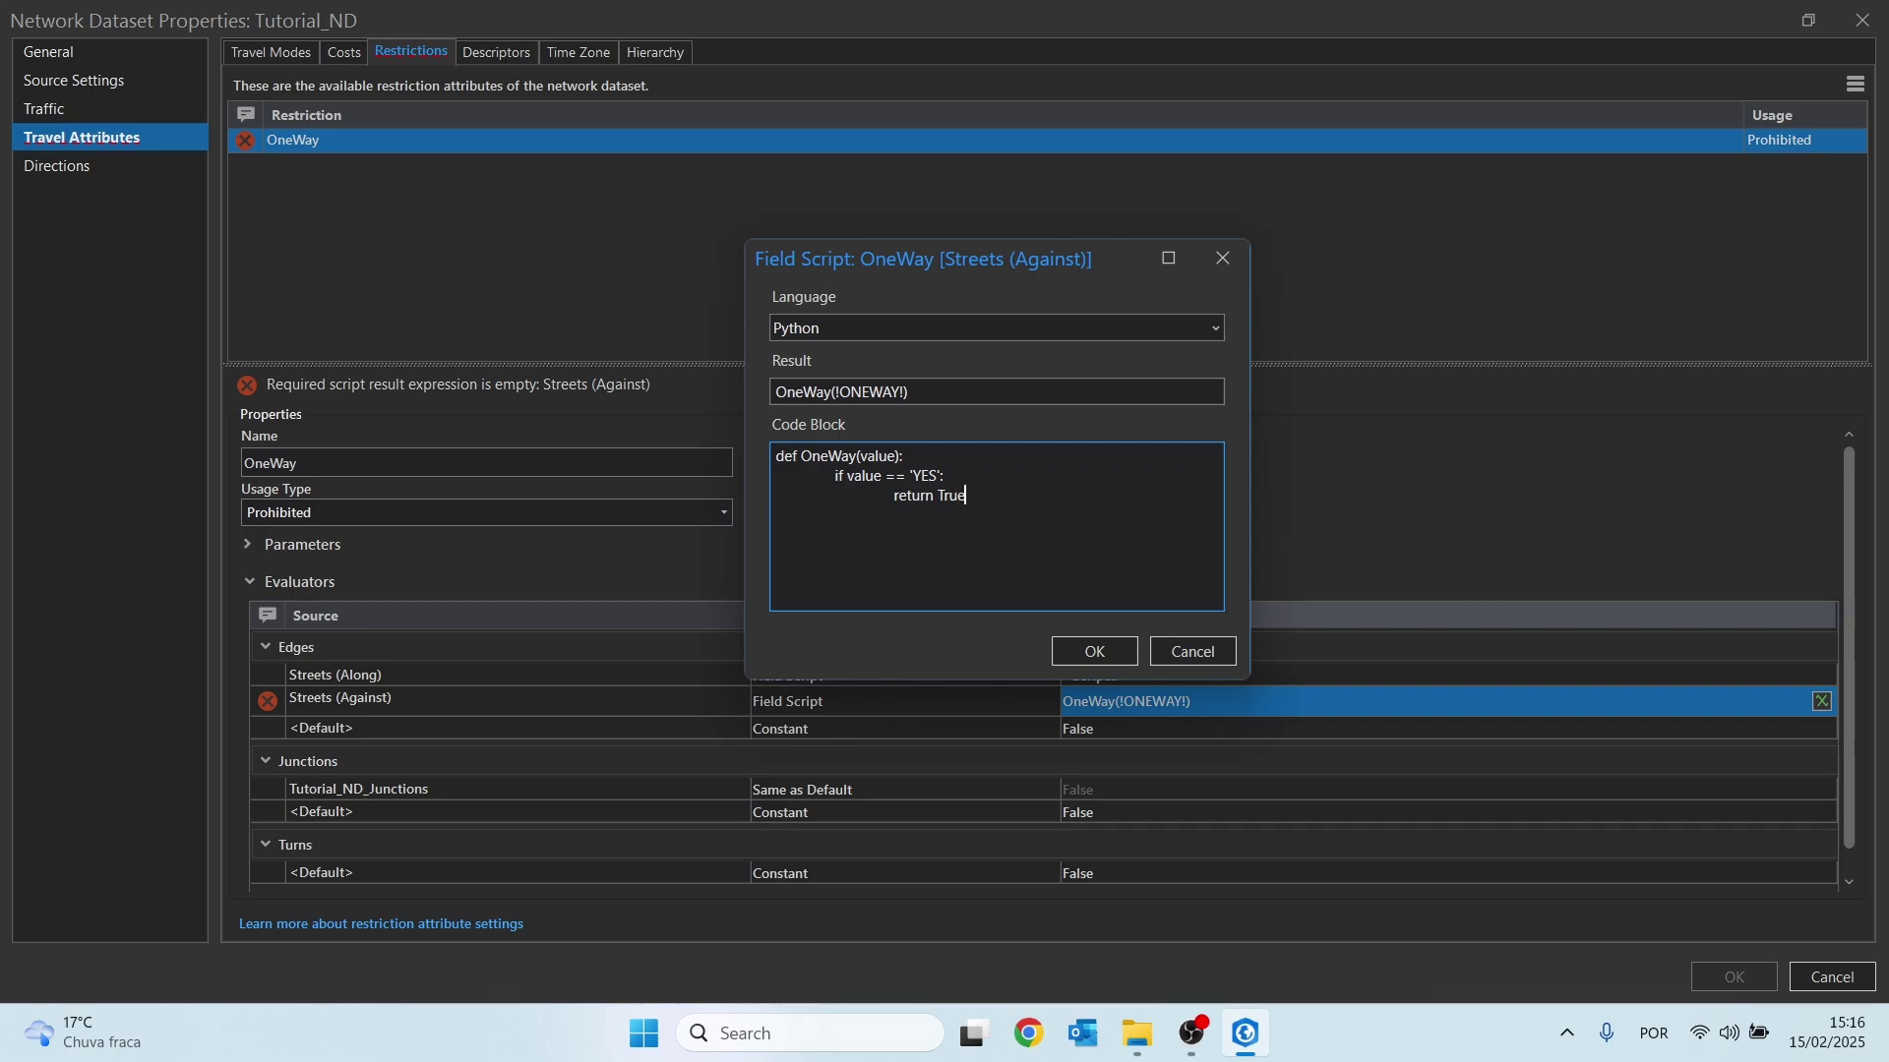
key(Return)
text(return False3)
key(BackSpace)
click(1104, 651)
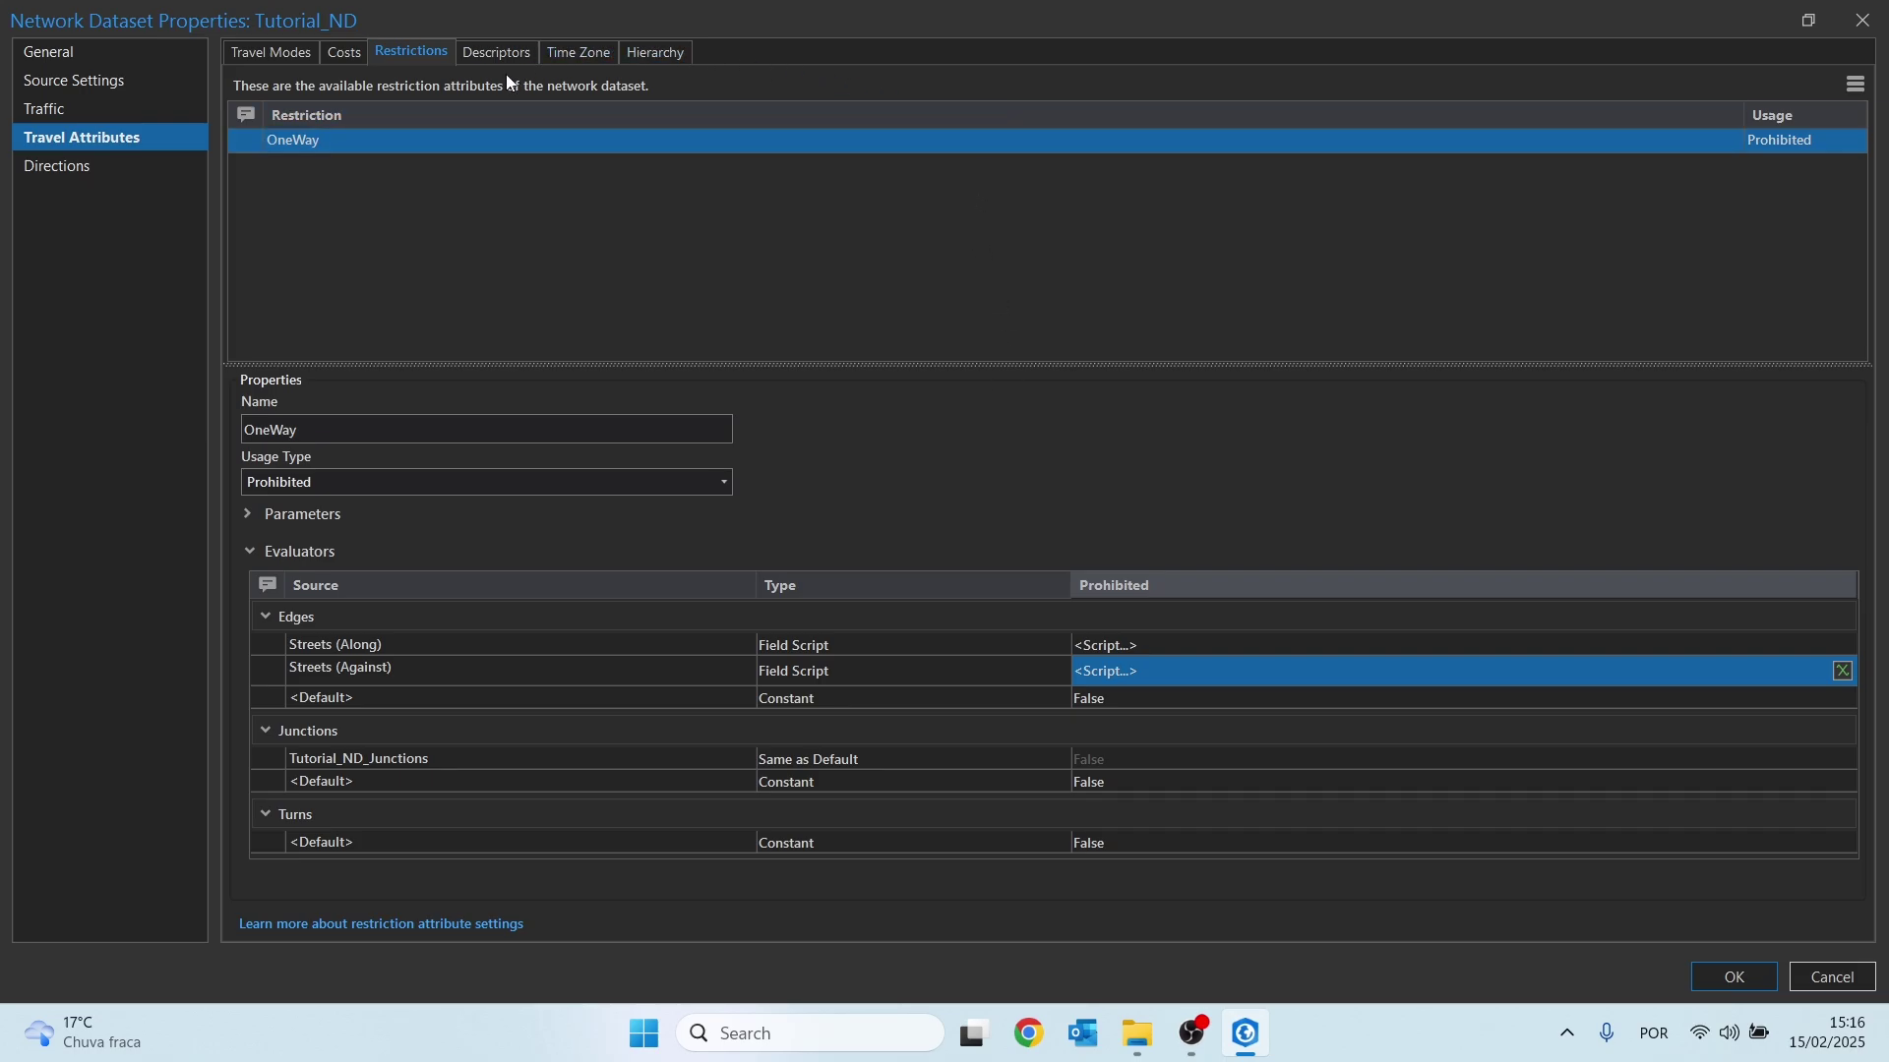
Set the Bus travel mode's time cost to Time, enable its OneWay restriction and apply the network dataset properties
click(304, 56)
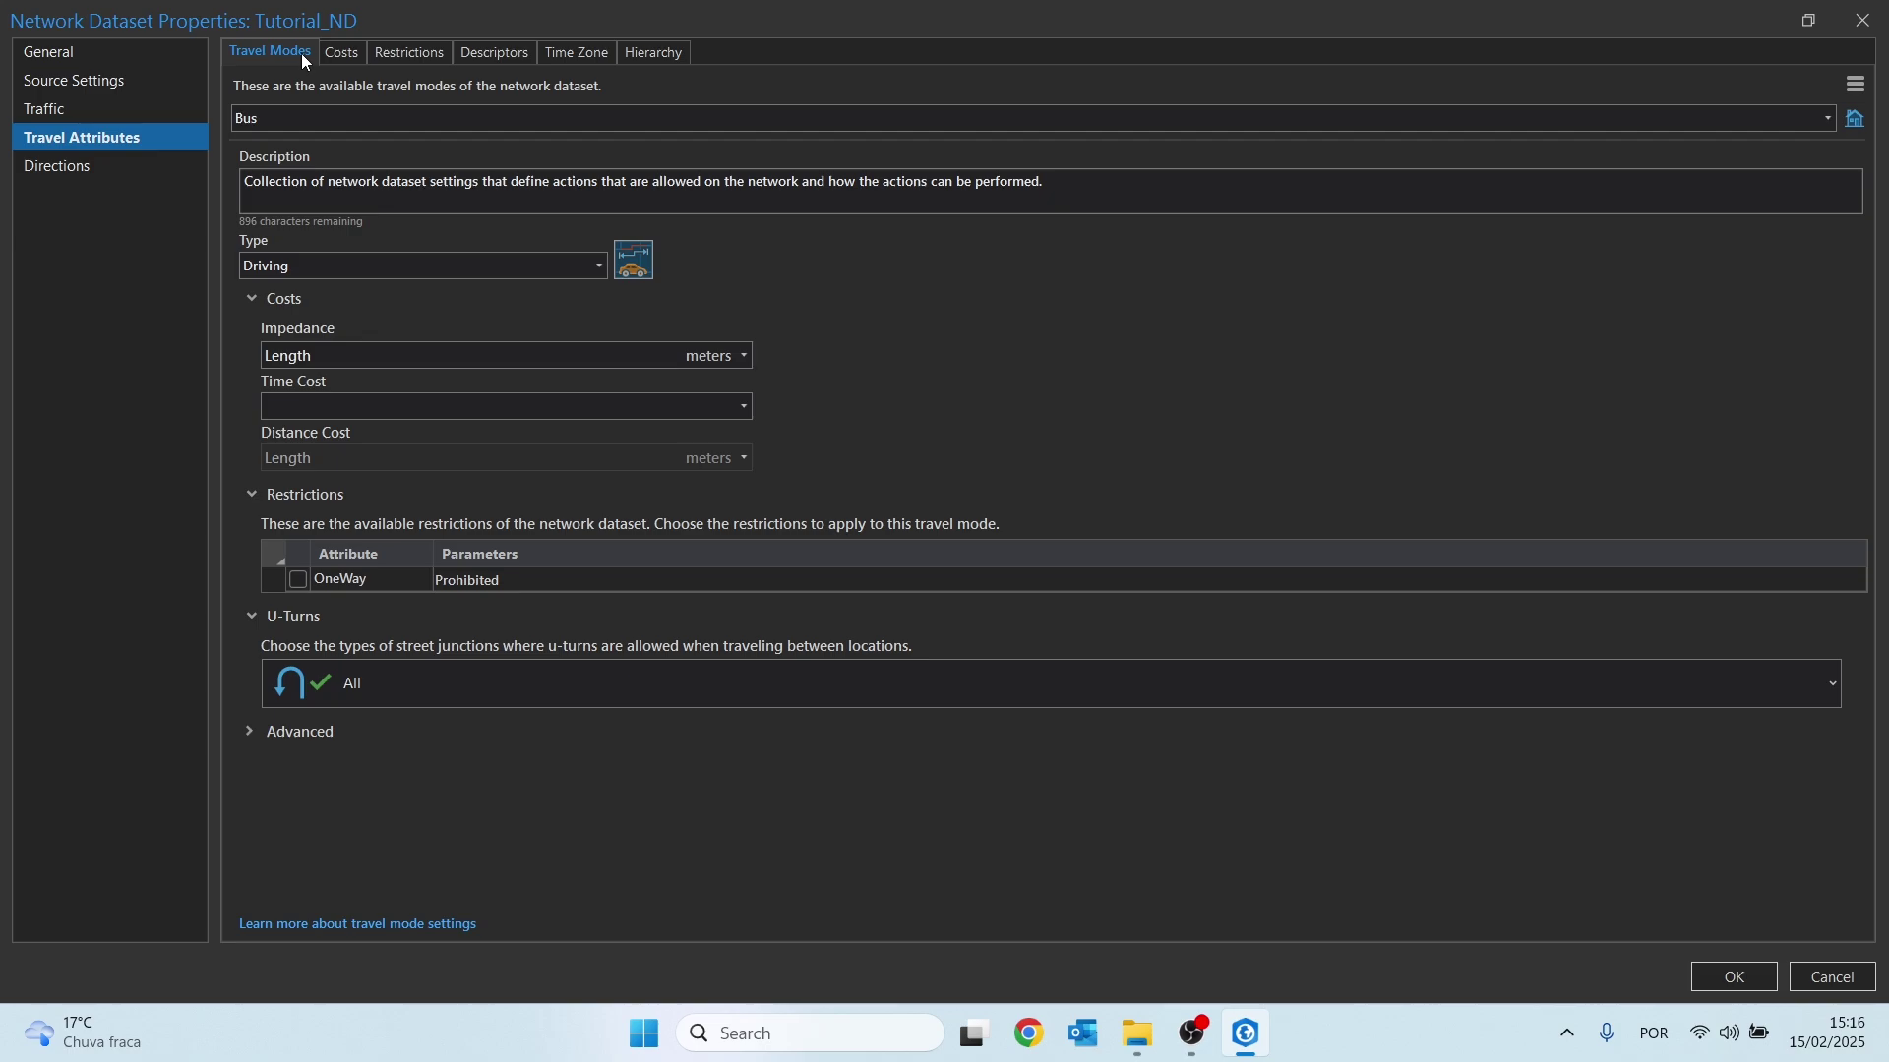
click(740, 408)
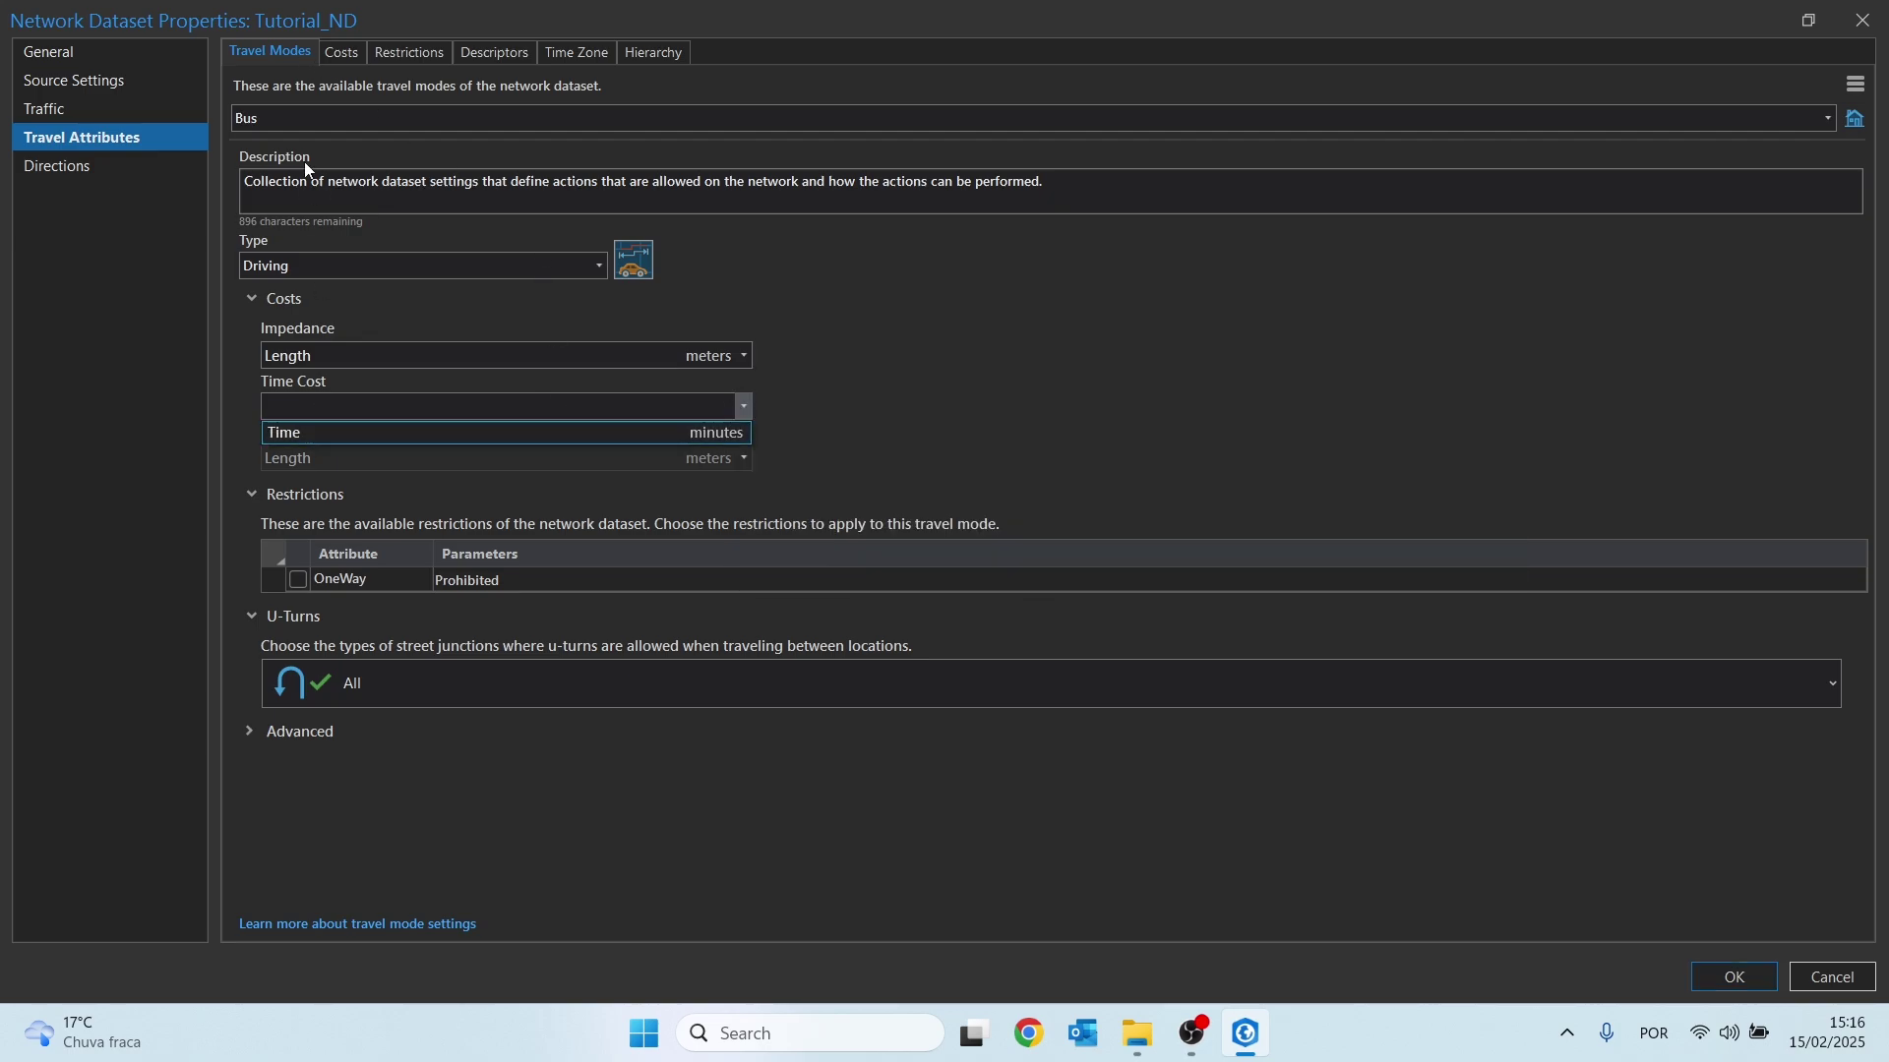
click(708, 436)
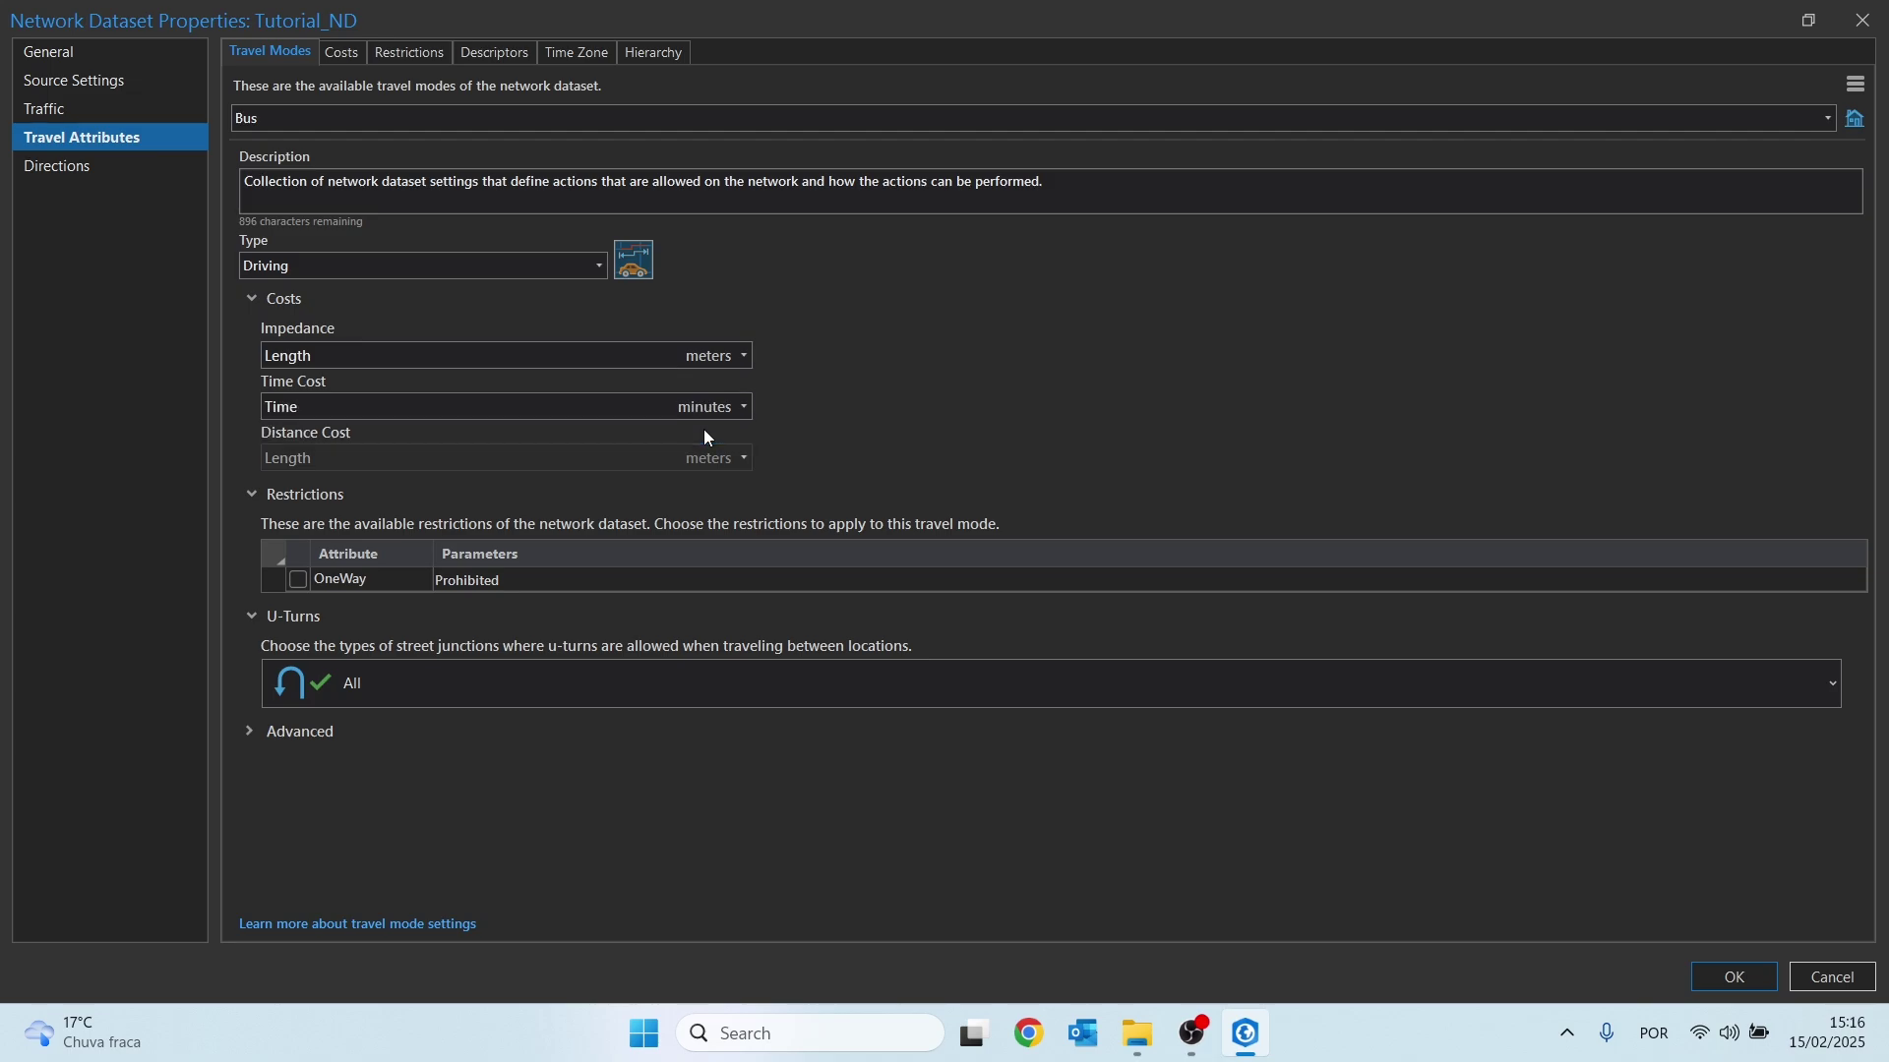
click(298, 581)
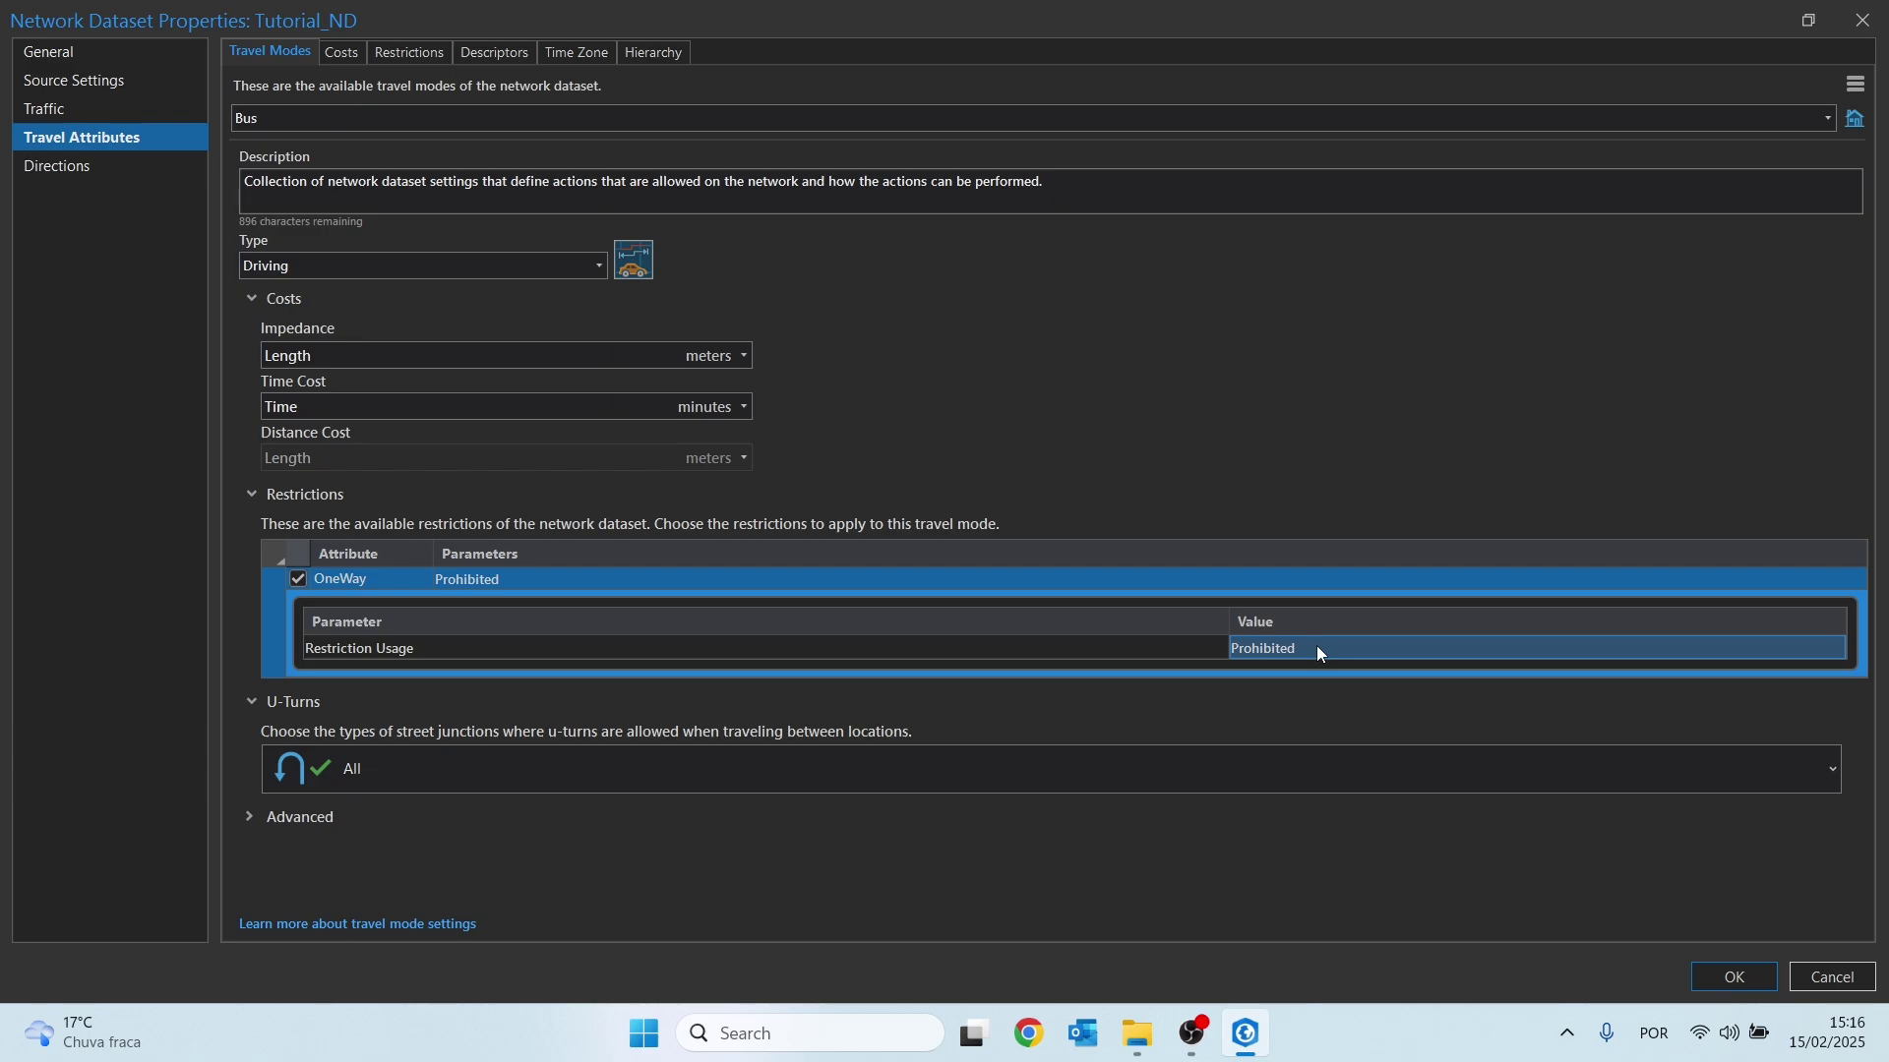
click(1717, 980)
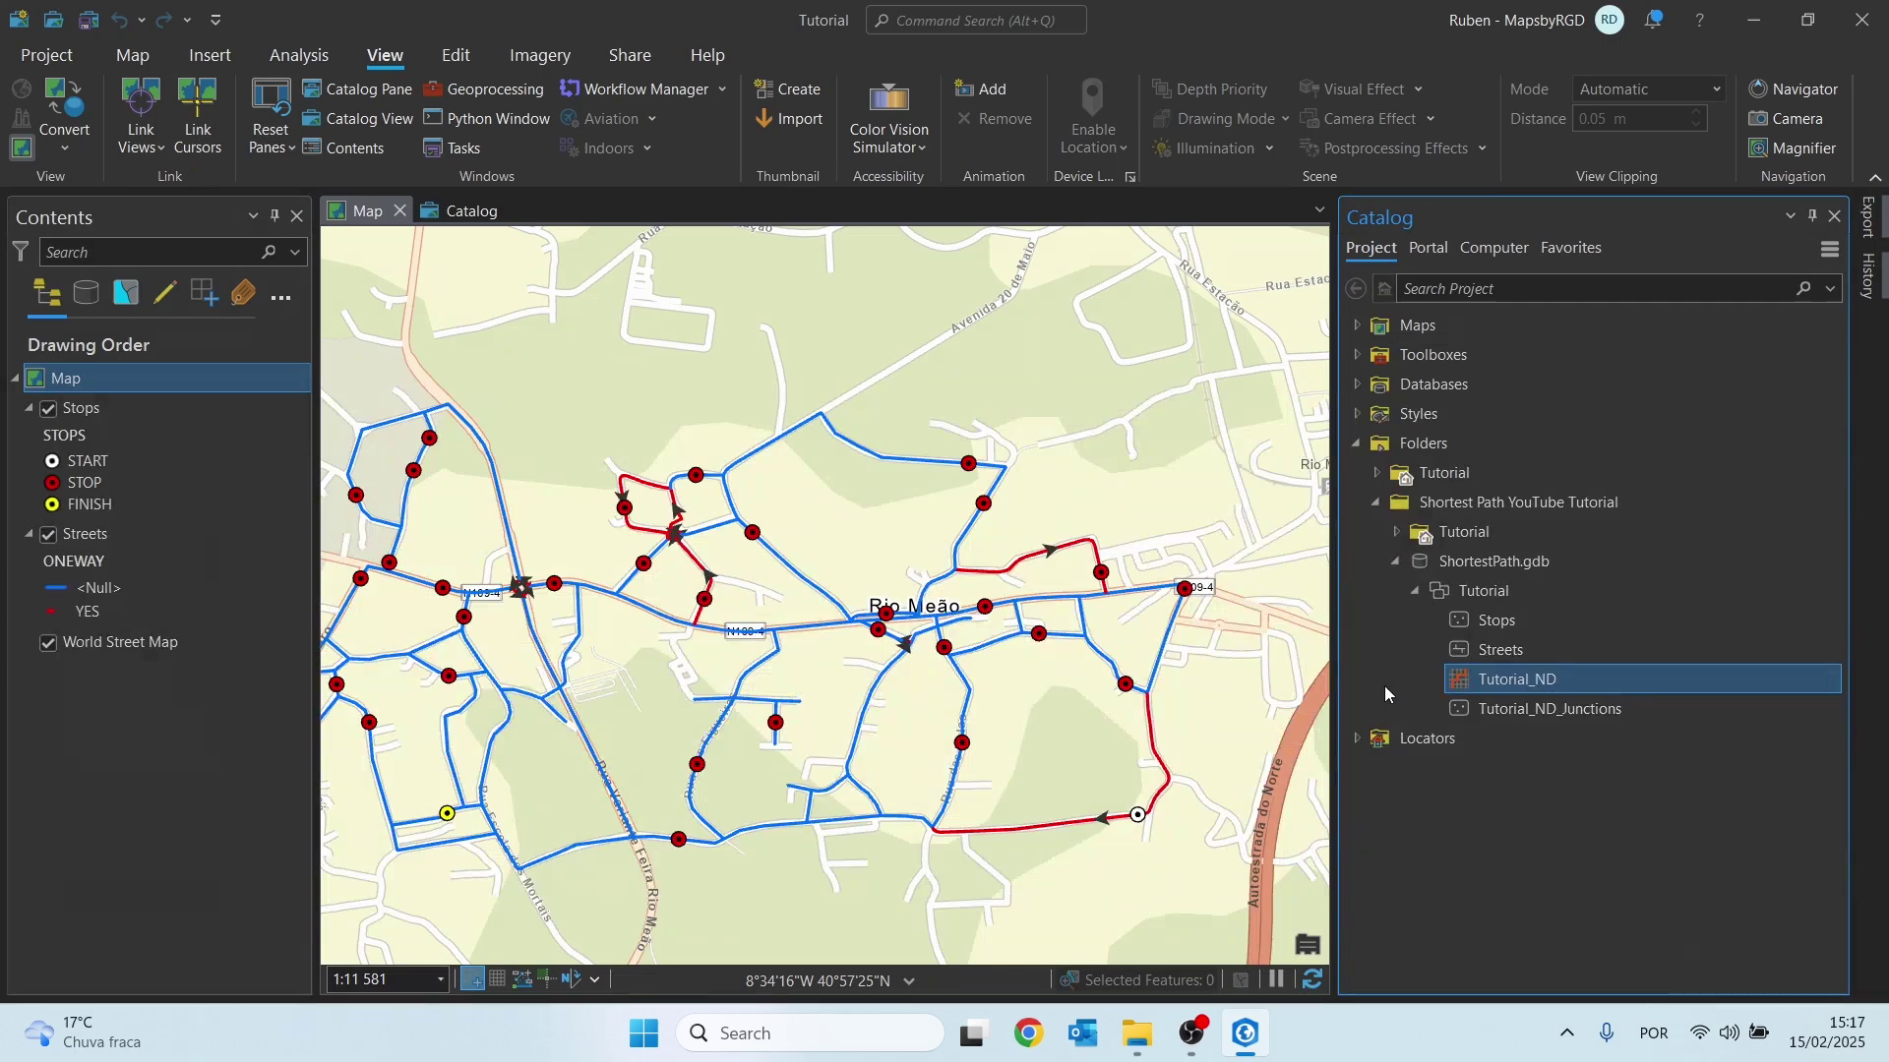
Build the Tutorial_ND network dataset and close the Geoprocessing and Catalog panes
right_click(1472, 681)
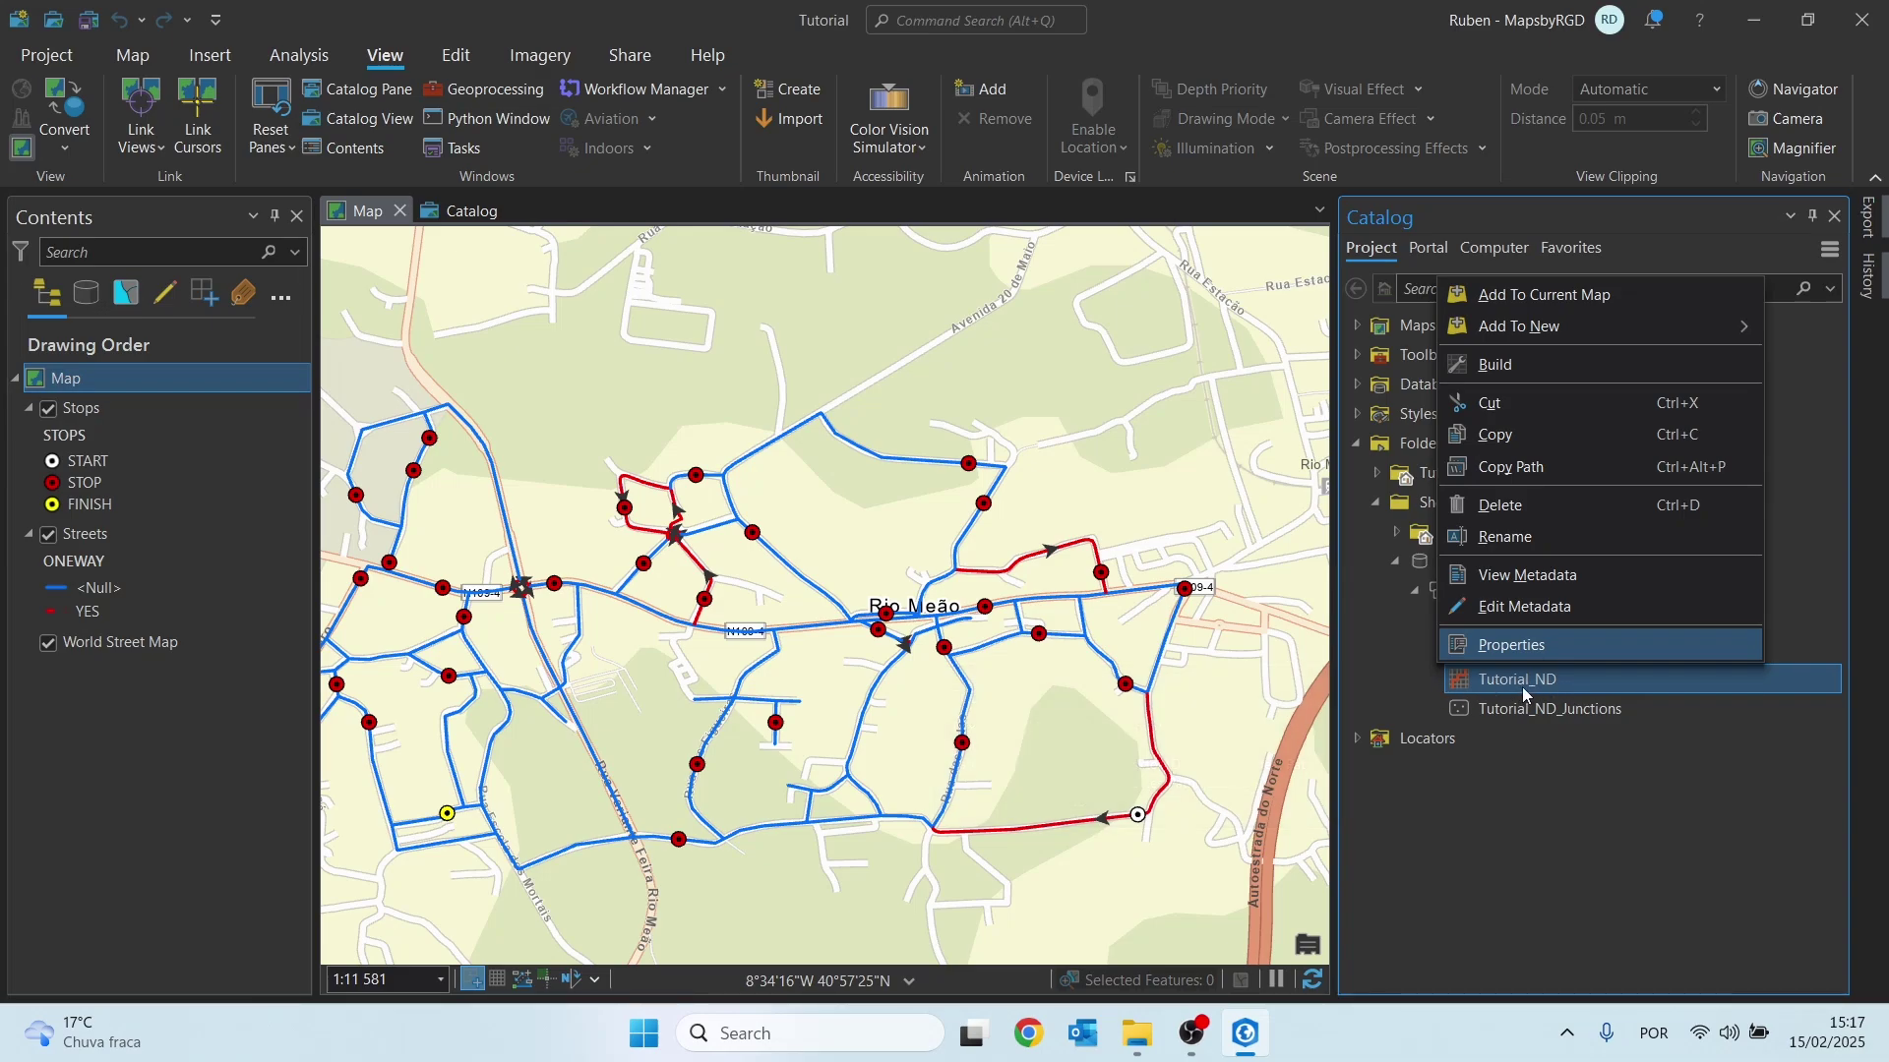
click(1519, 364)
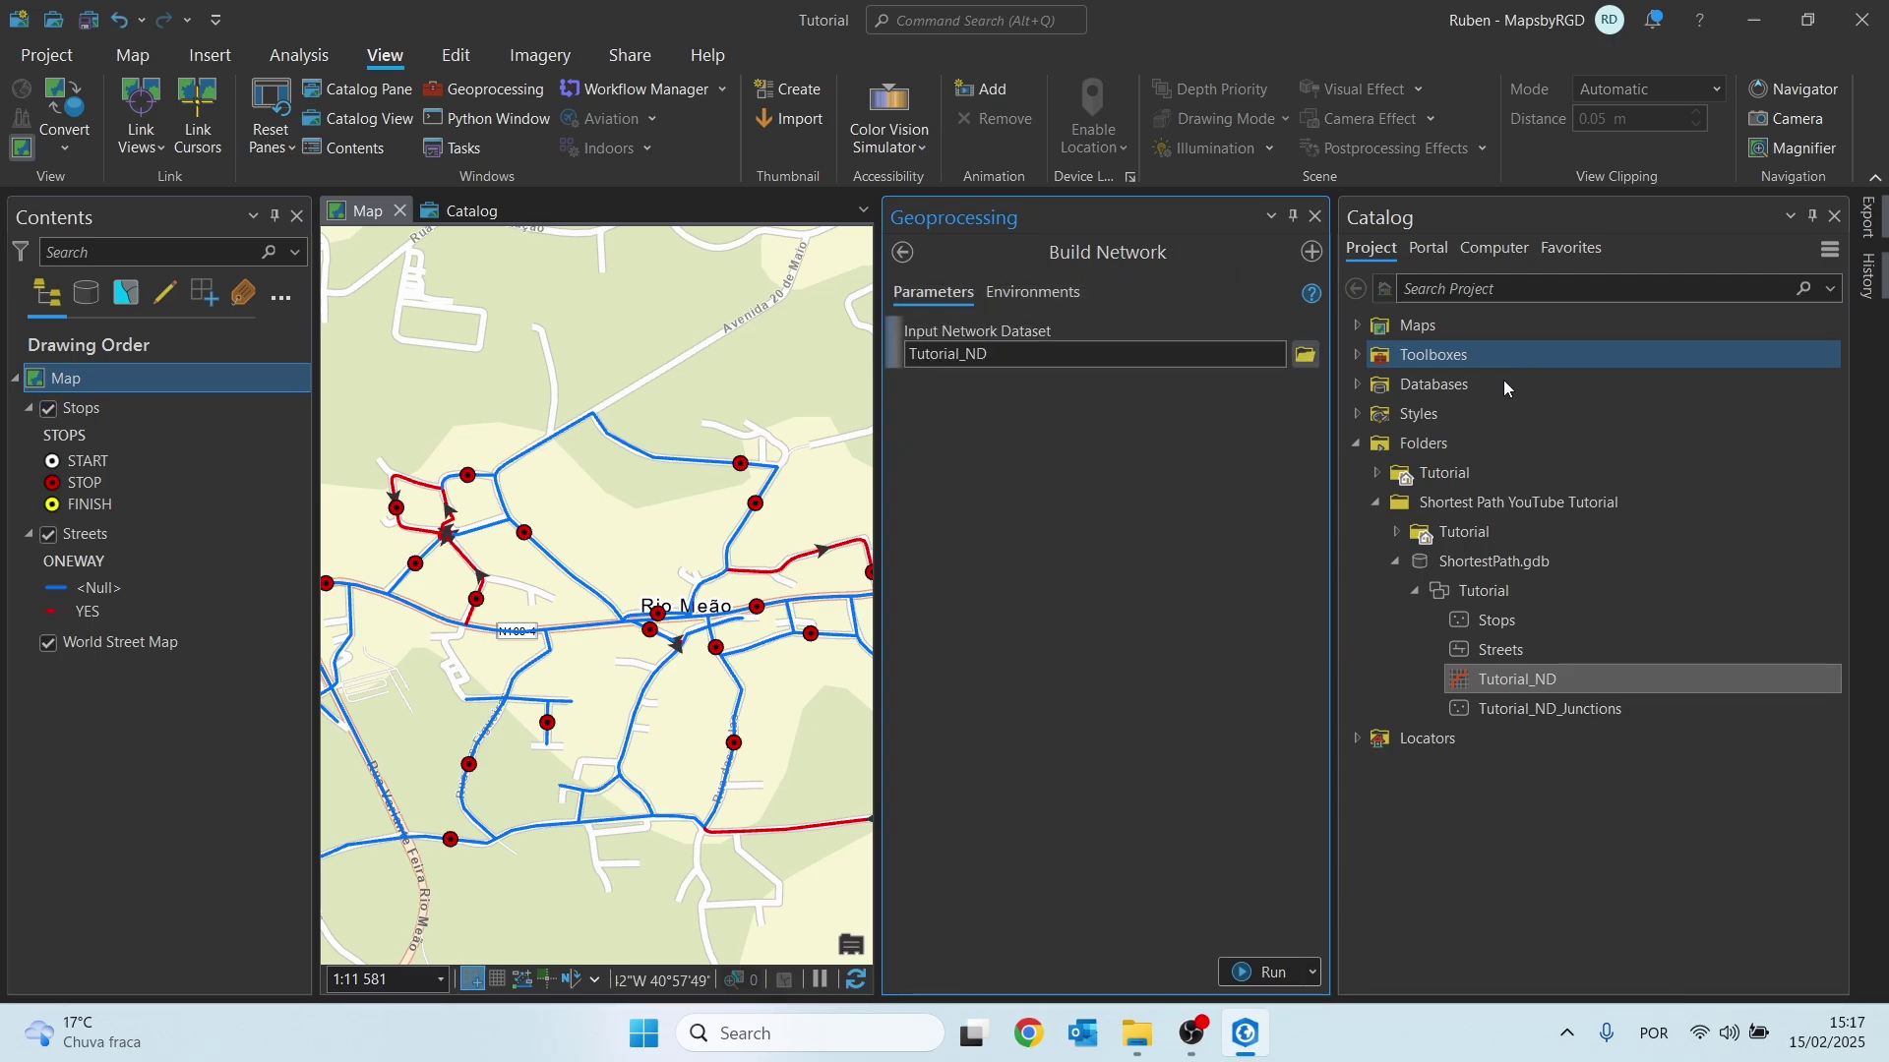
click(1242, 970)
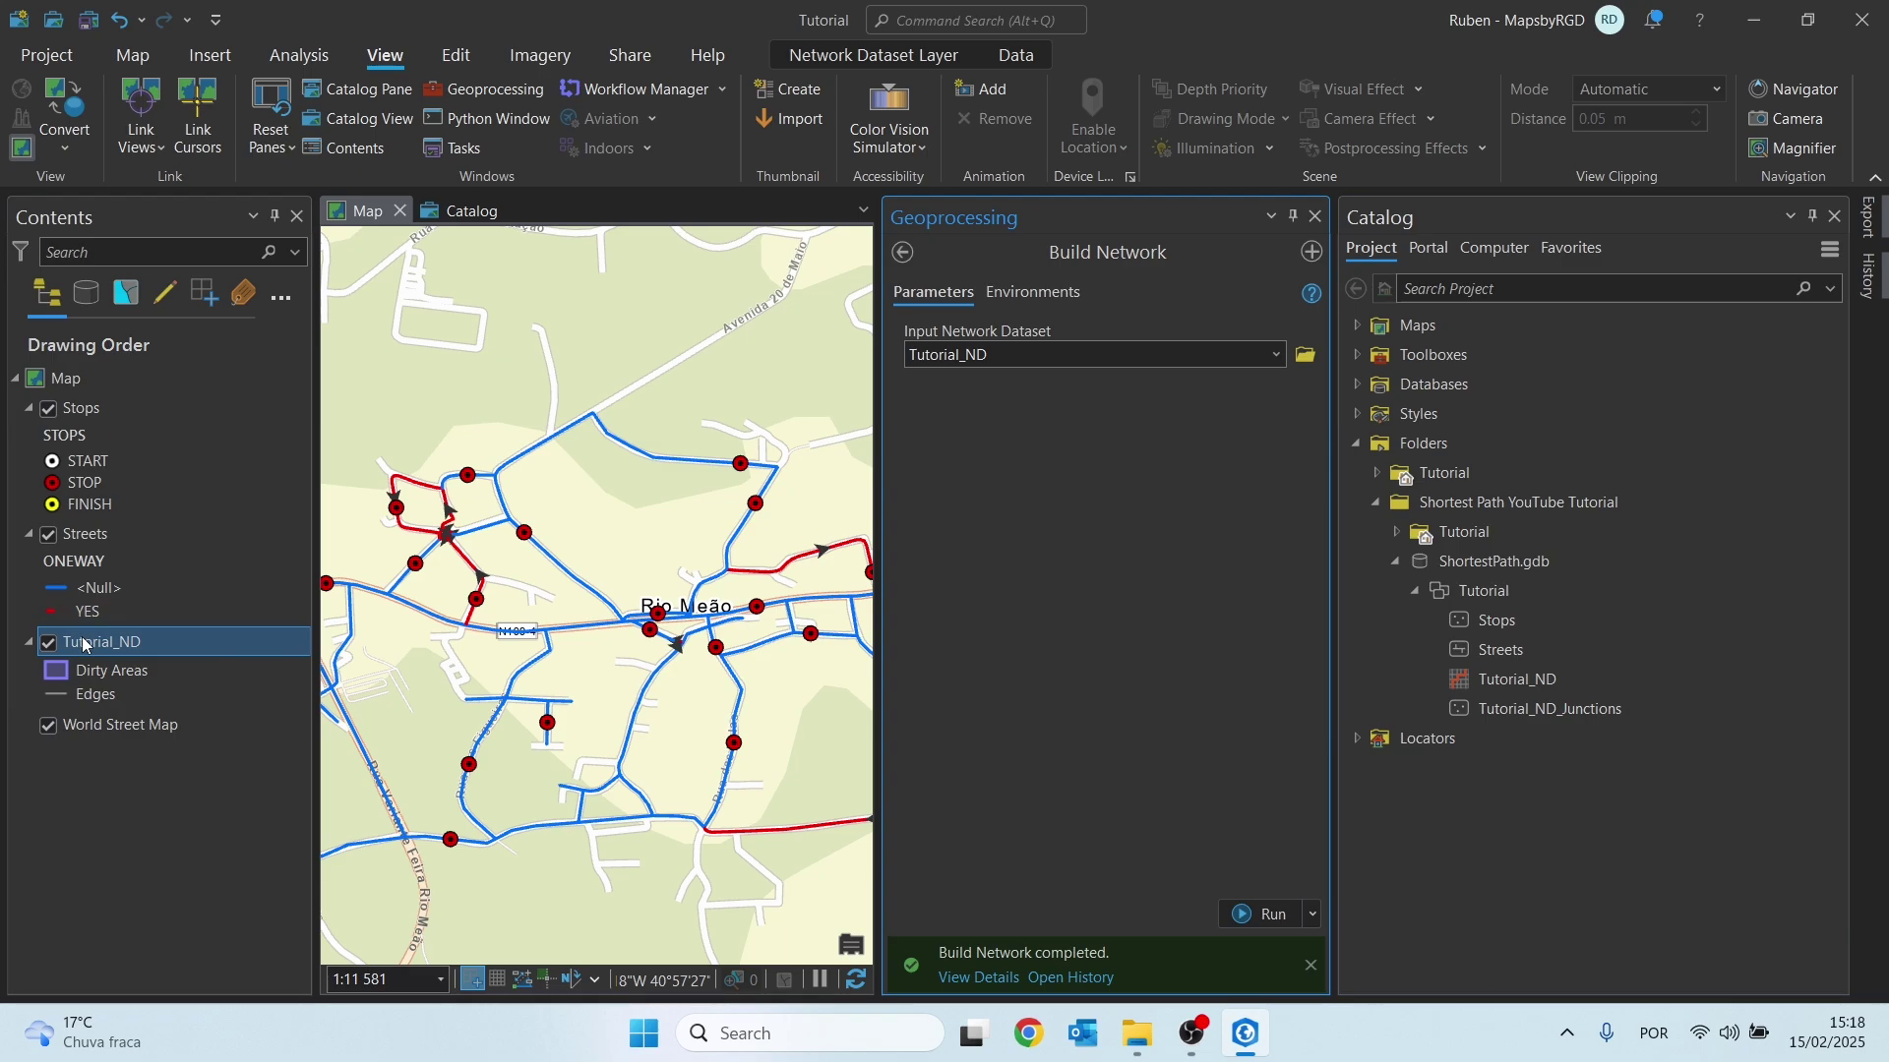
click(1316, 217)
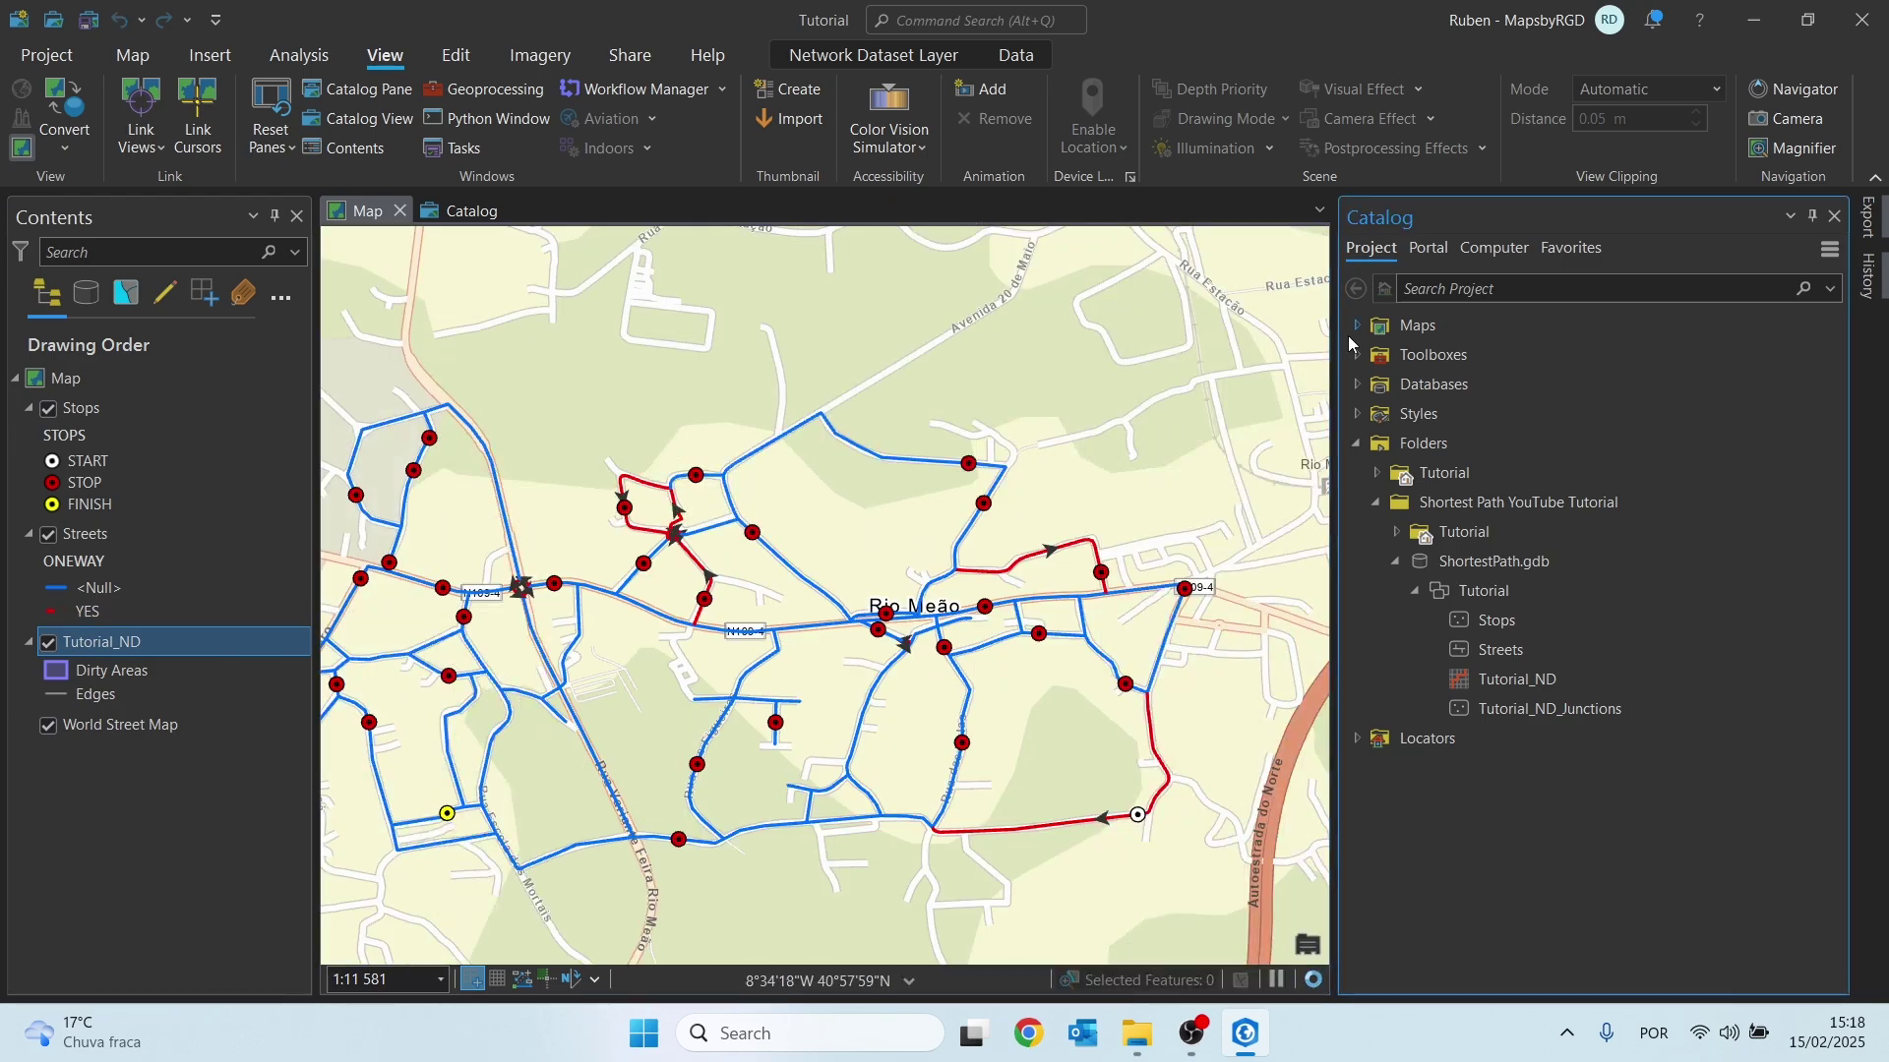
click(1834, 216)
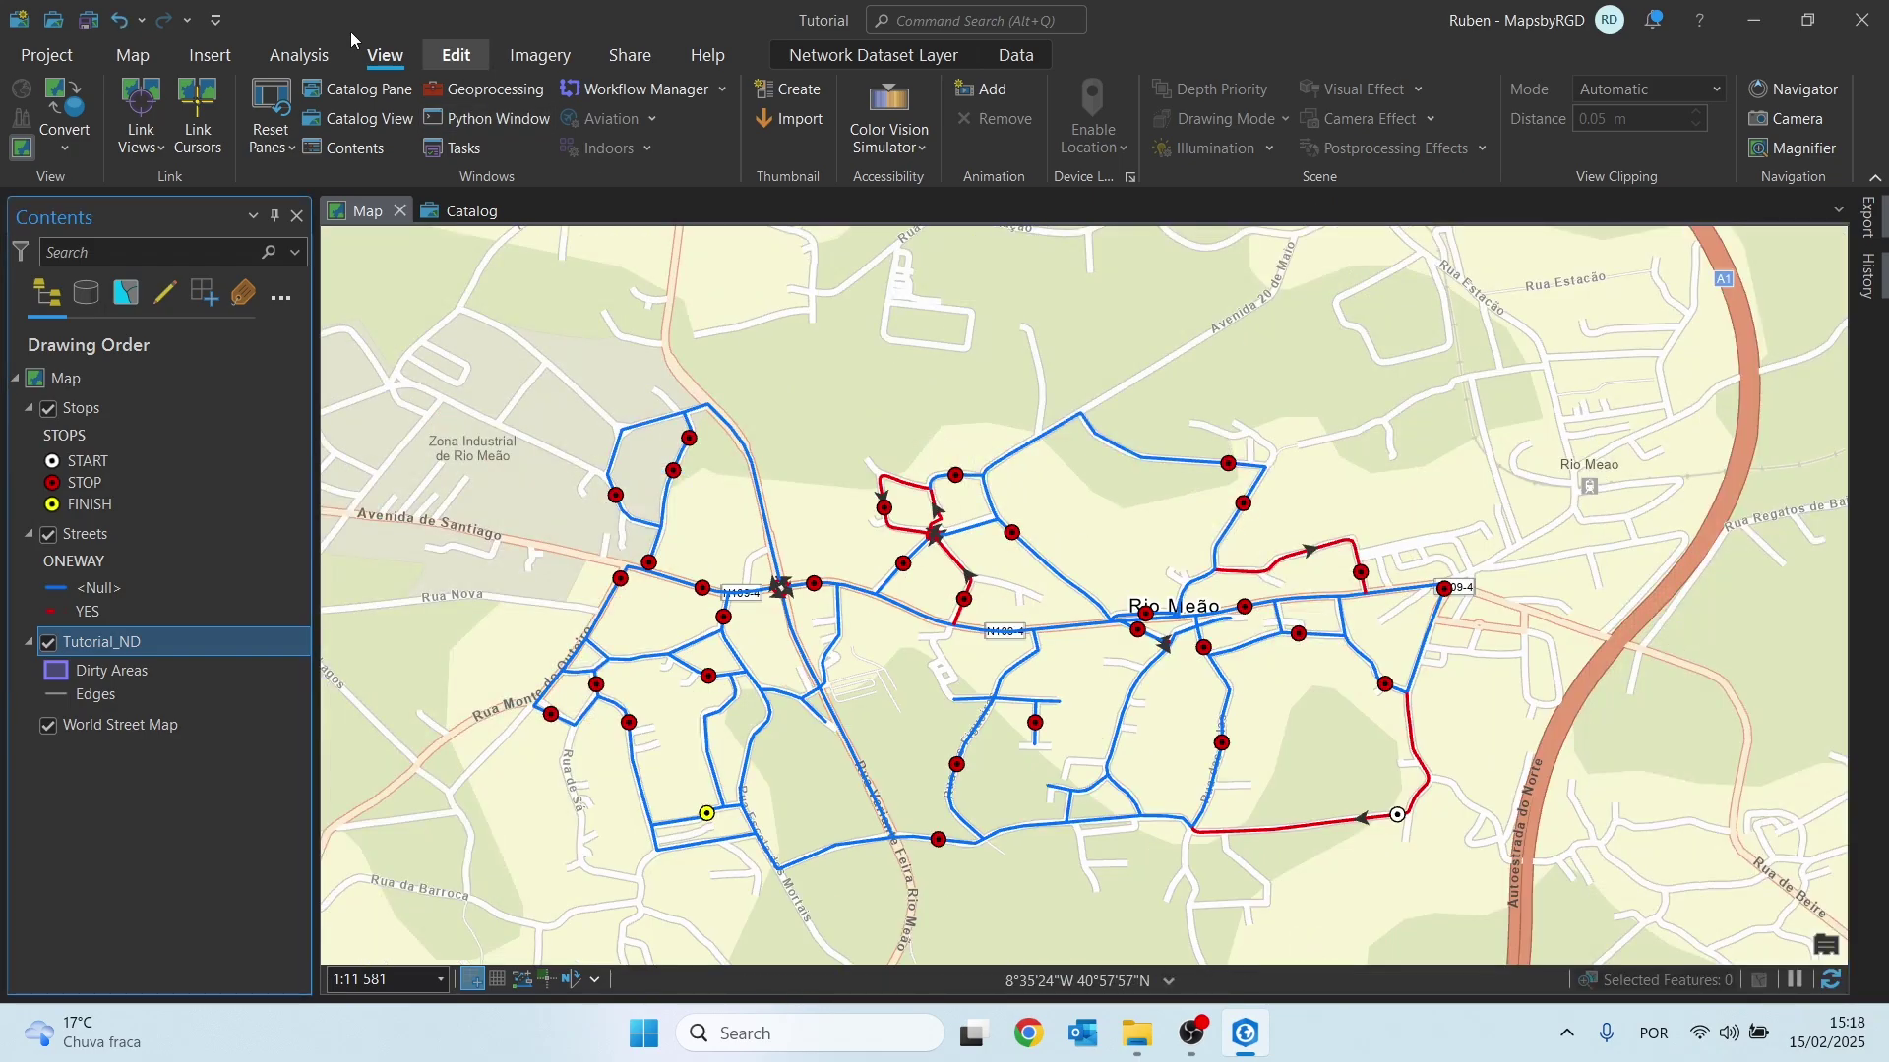
Create a Route network analysis layer from the Tutorial_ND data source
click(267, 56)
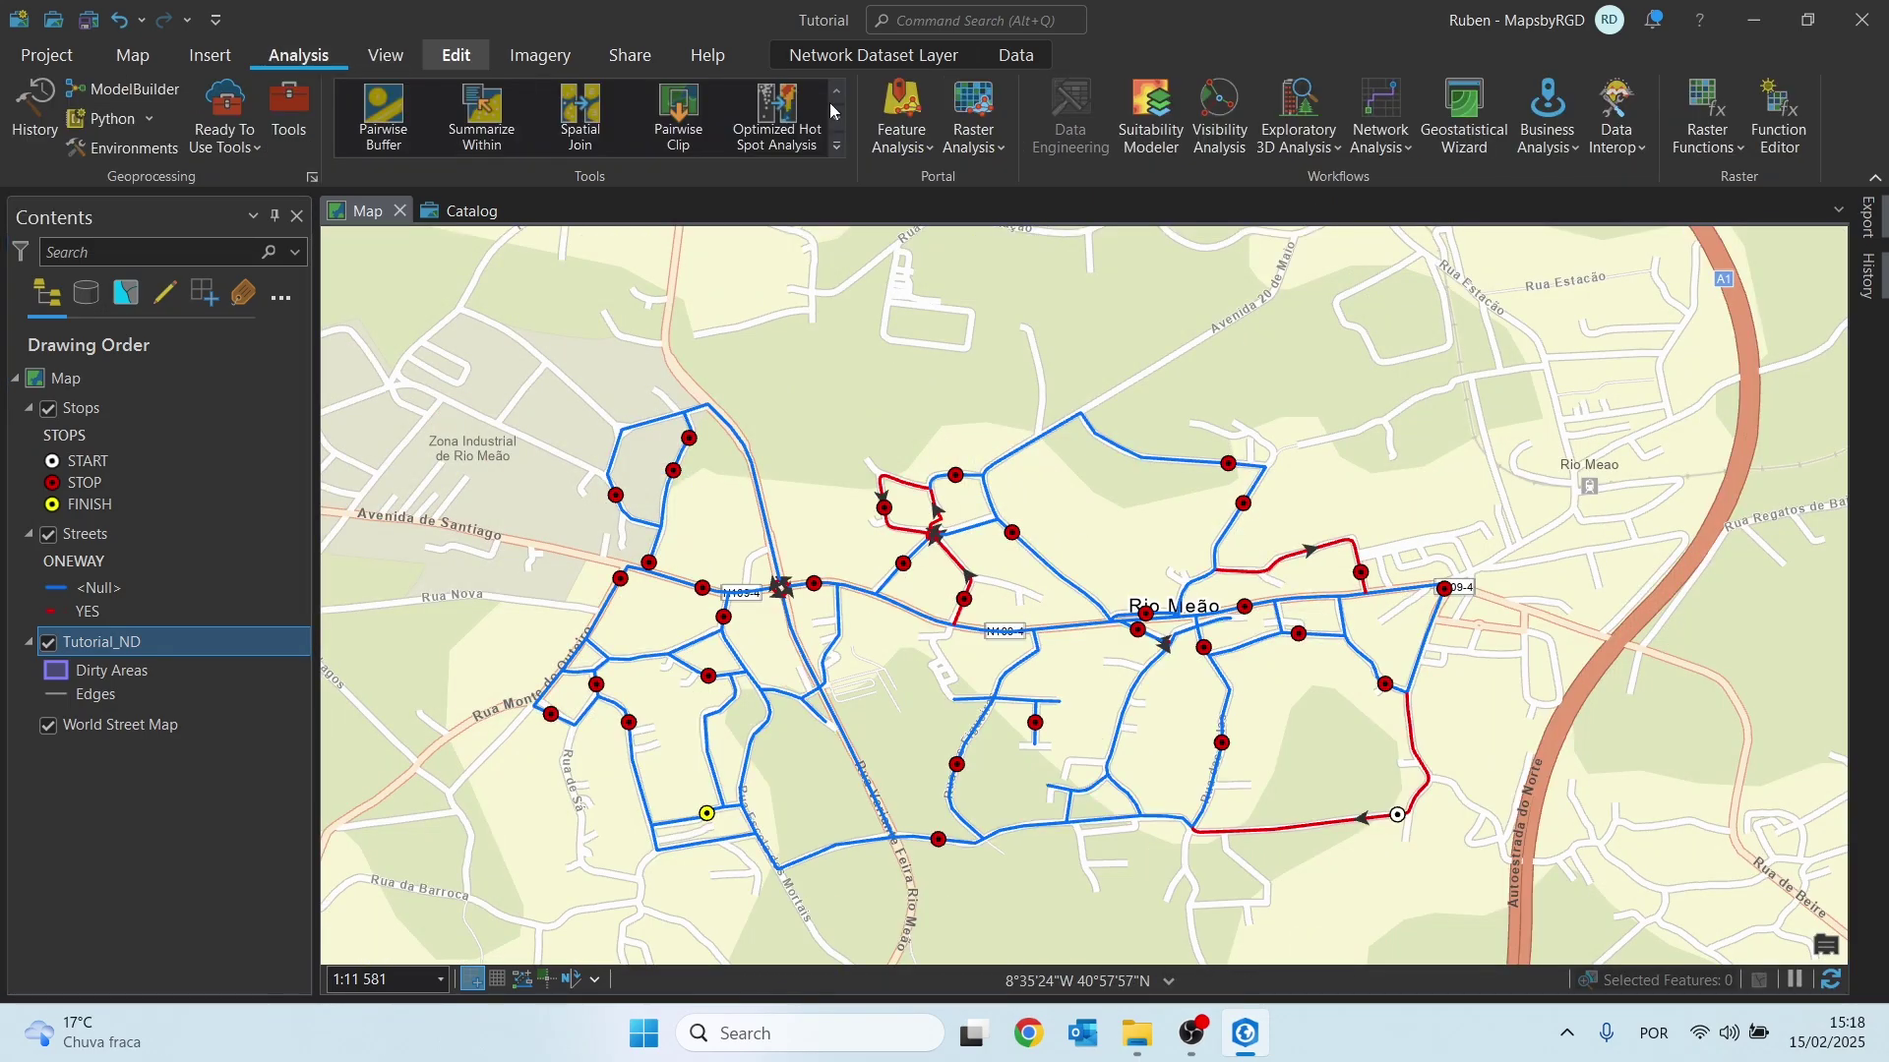
click(1381, 148)
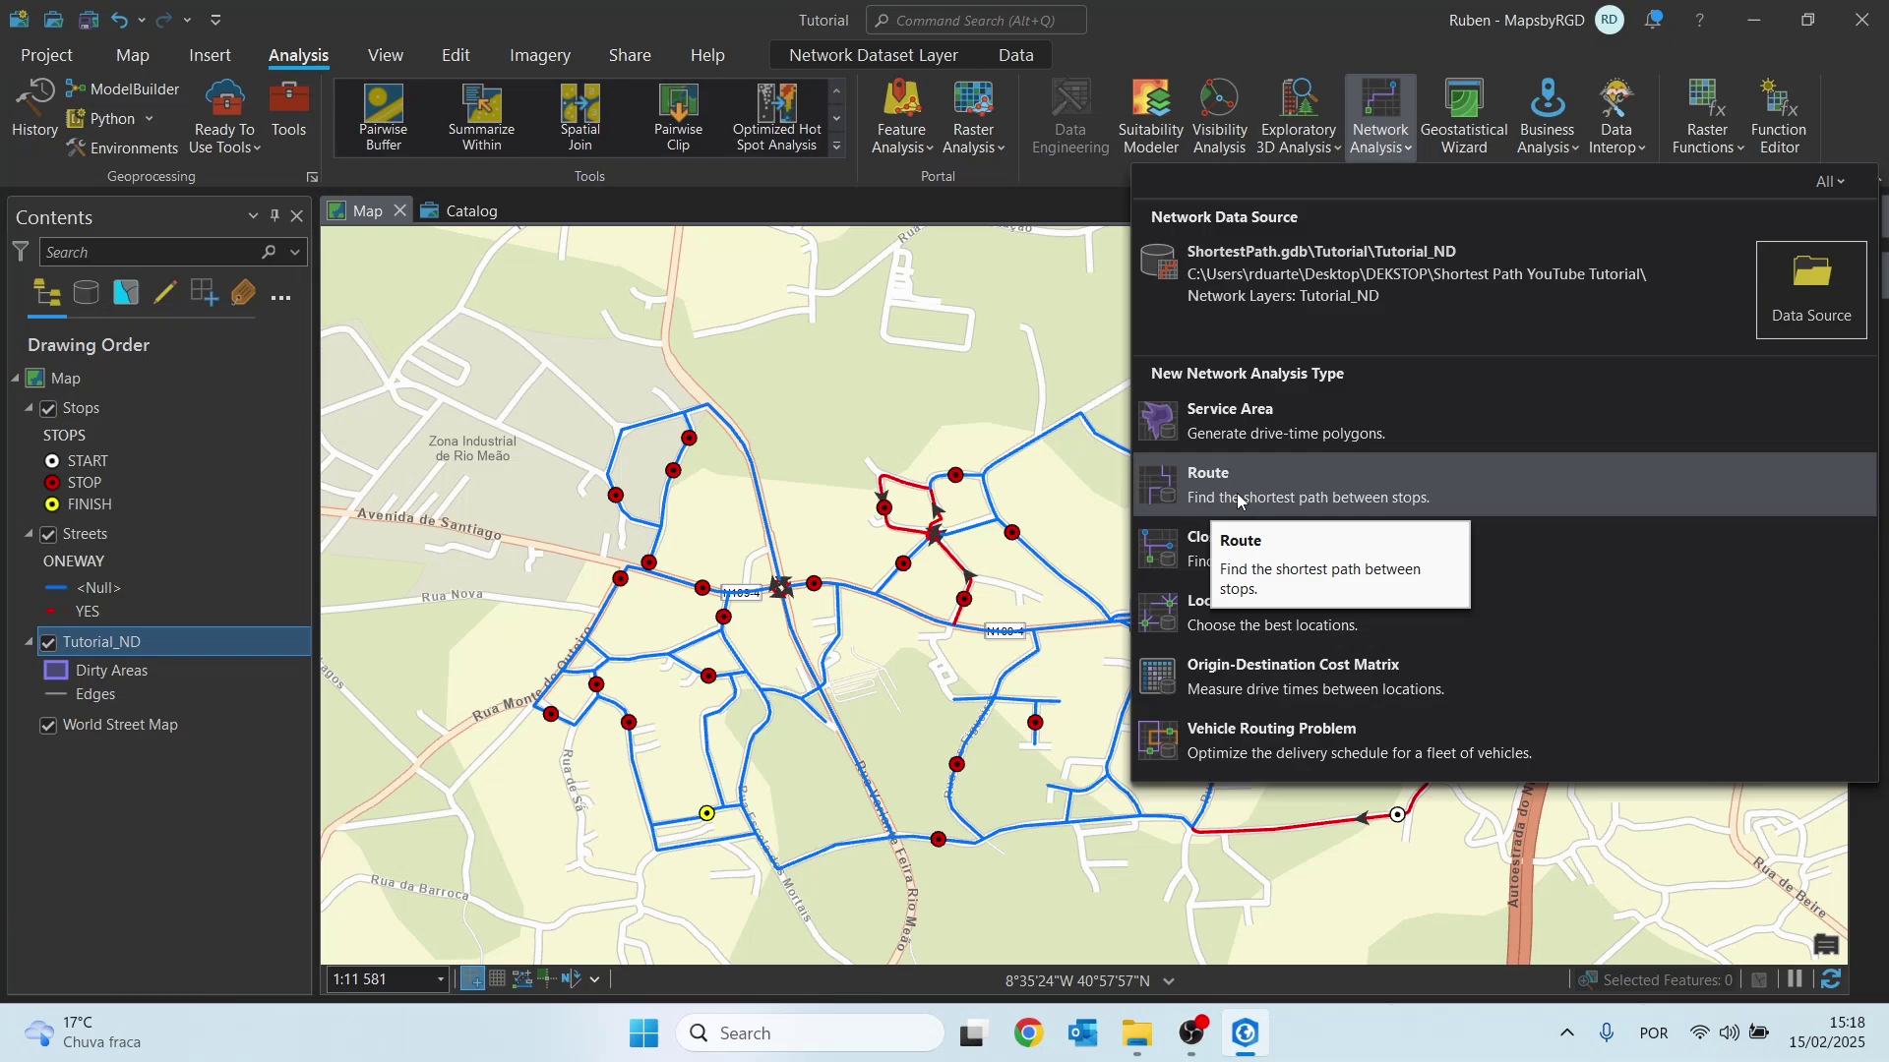
click(1272, 486)
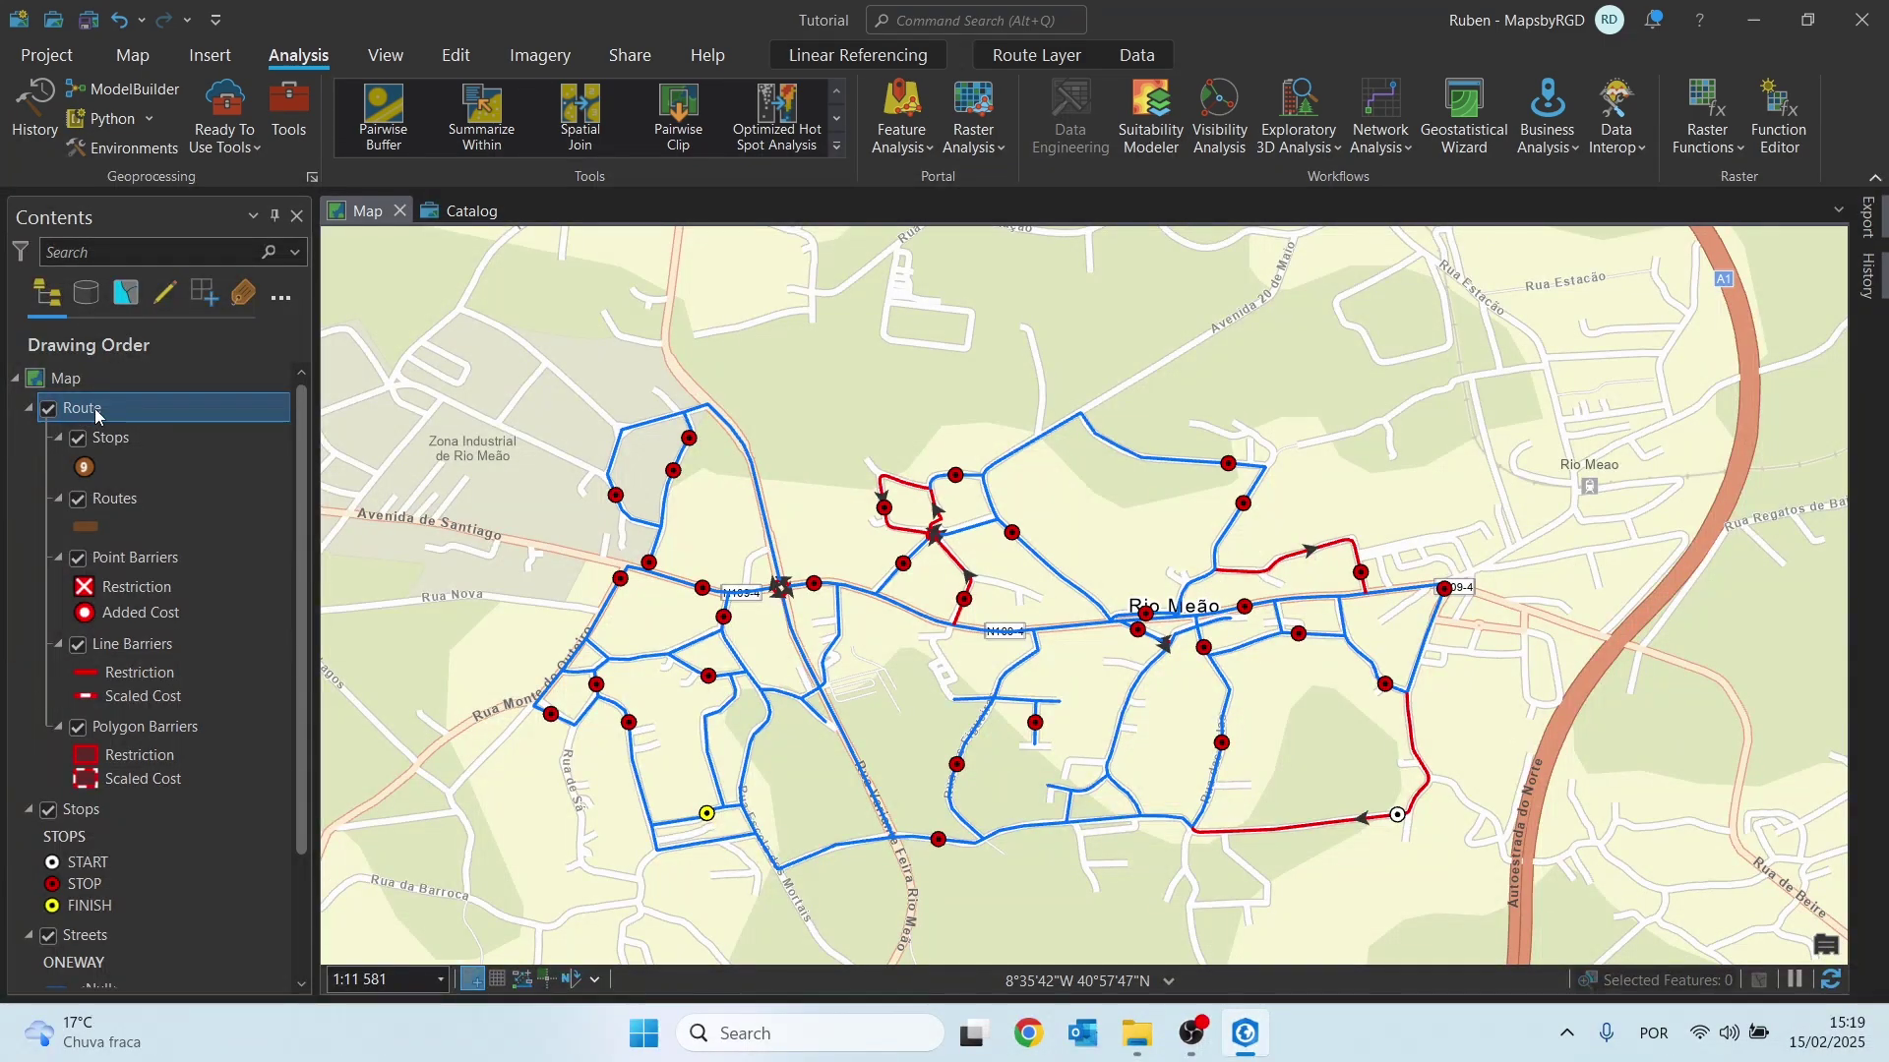
Start importing stops into the Route layer, using the Stops feature class from ShortestPath.gdb as the input locations
click(1029, 57)
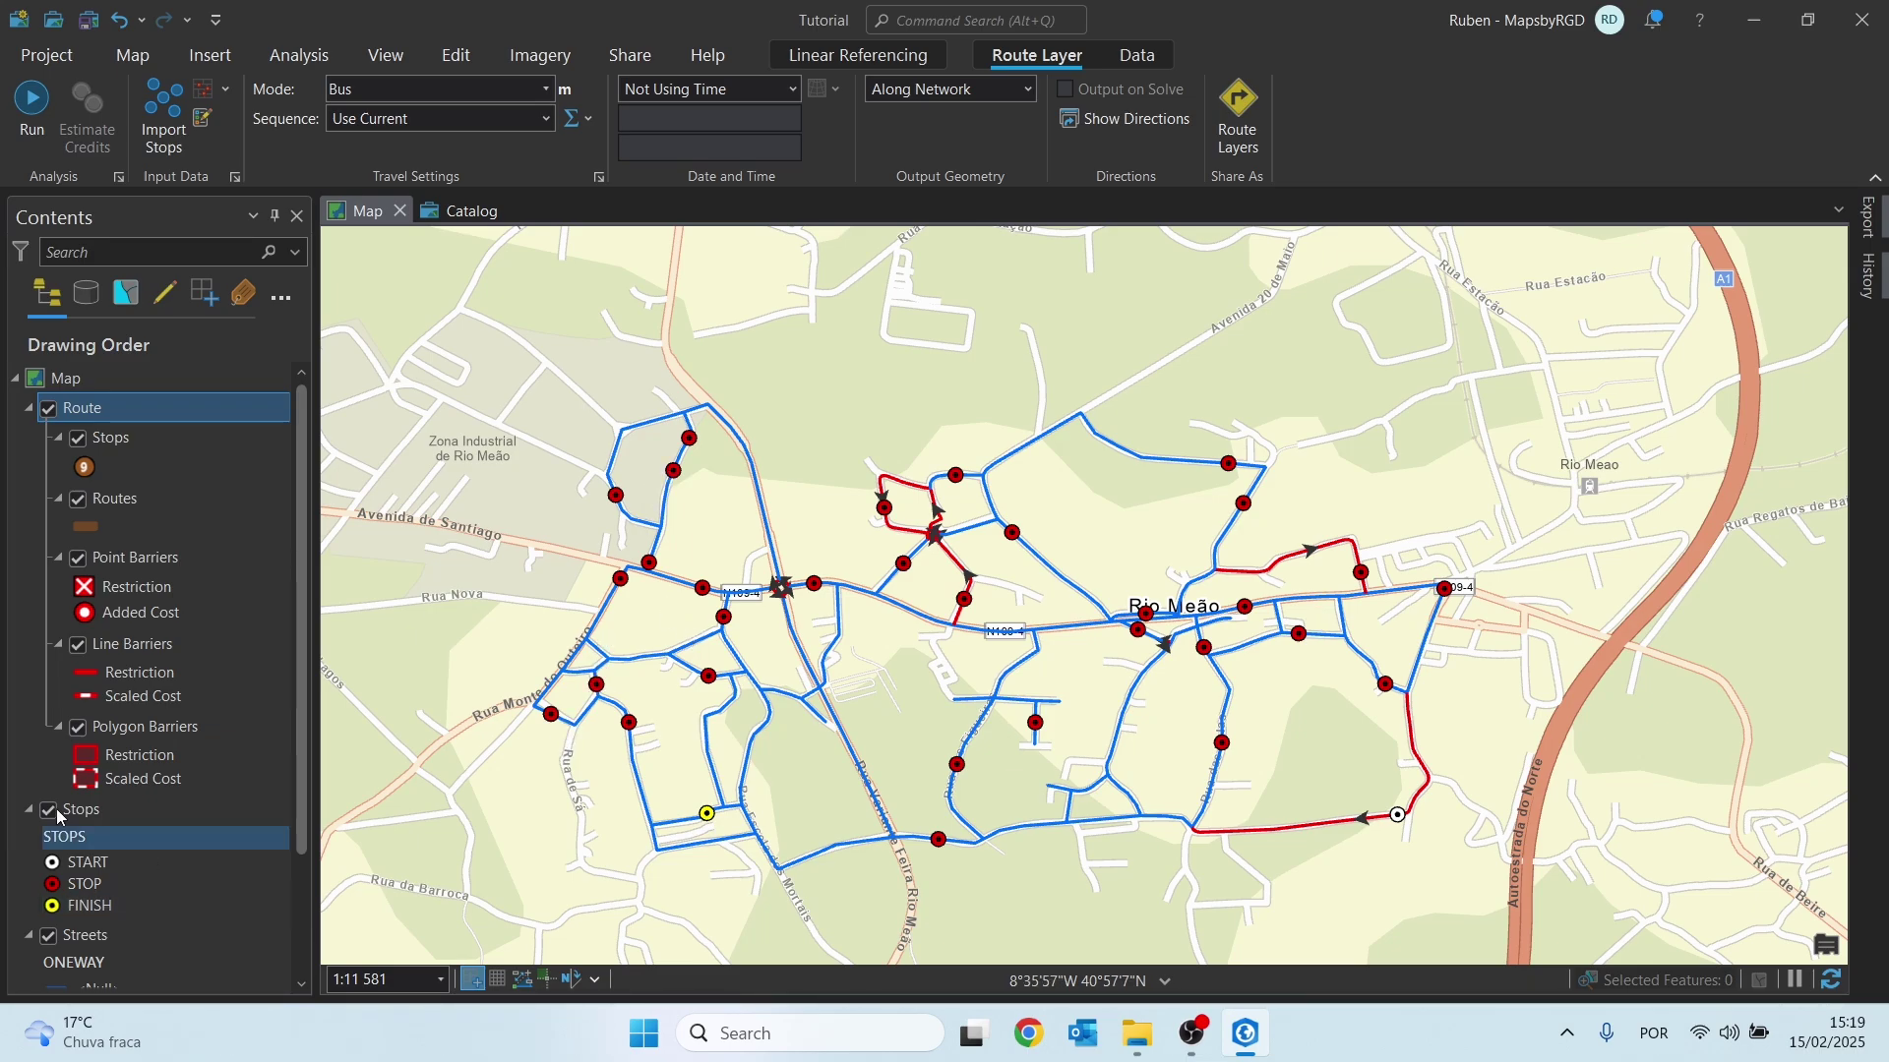
click(111, 440)
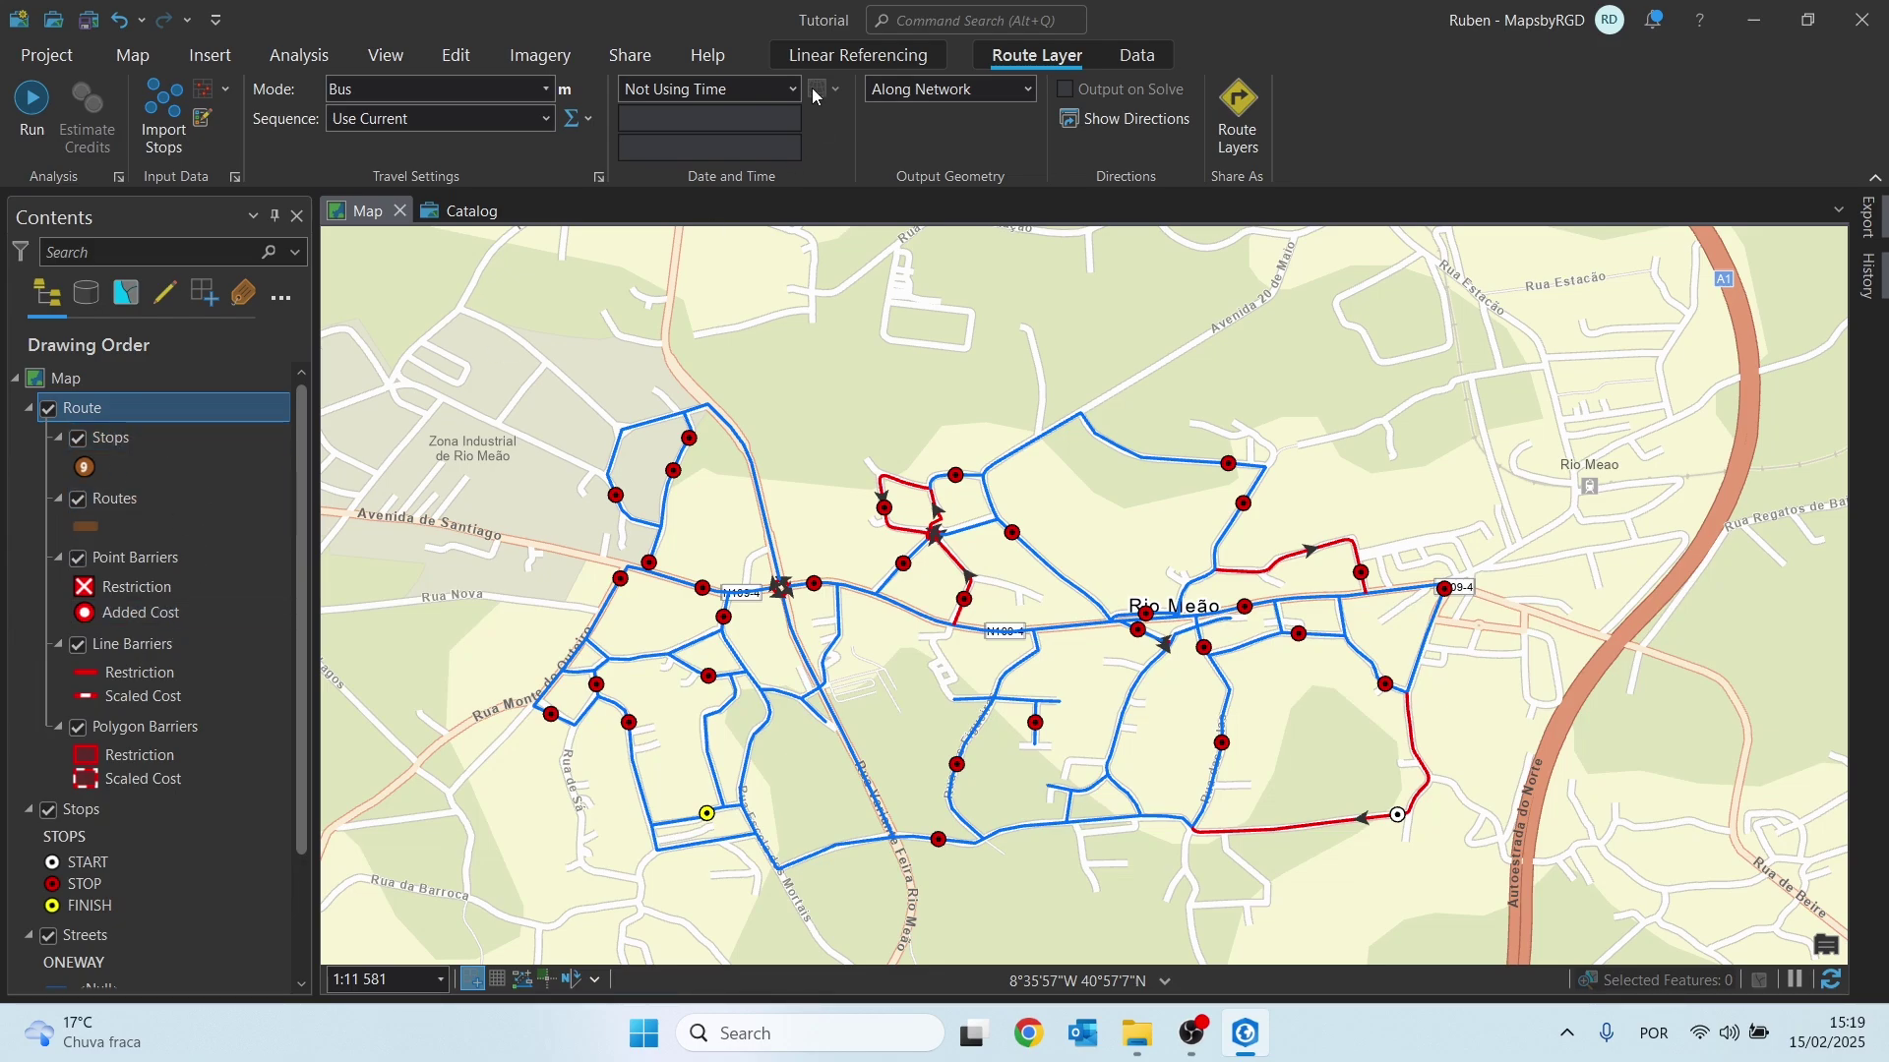
click(160, 116)
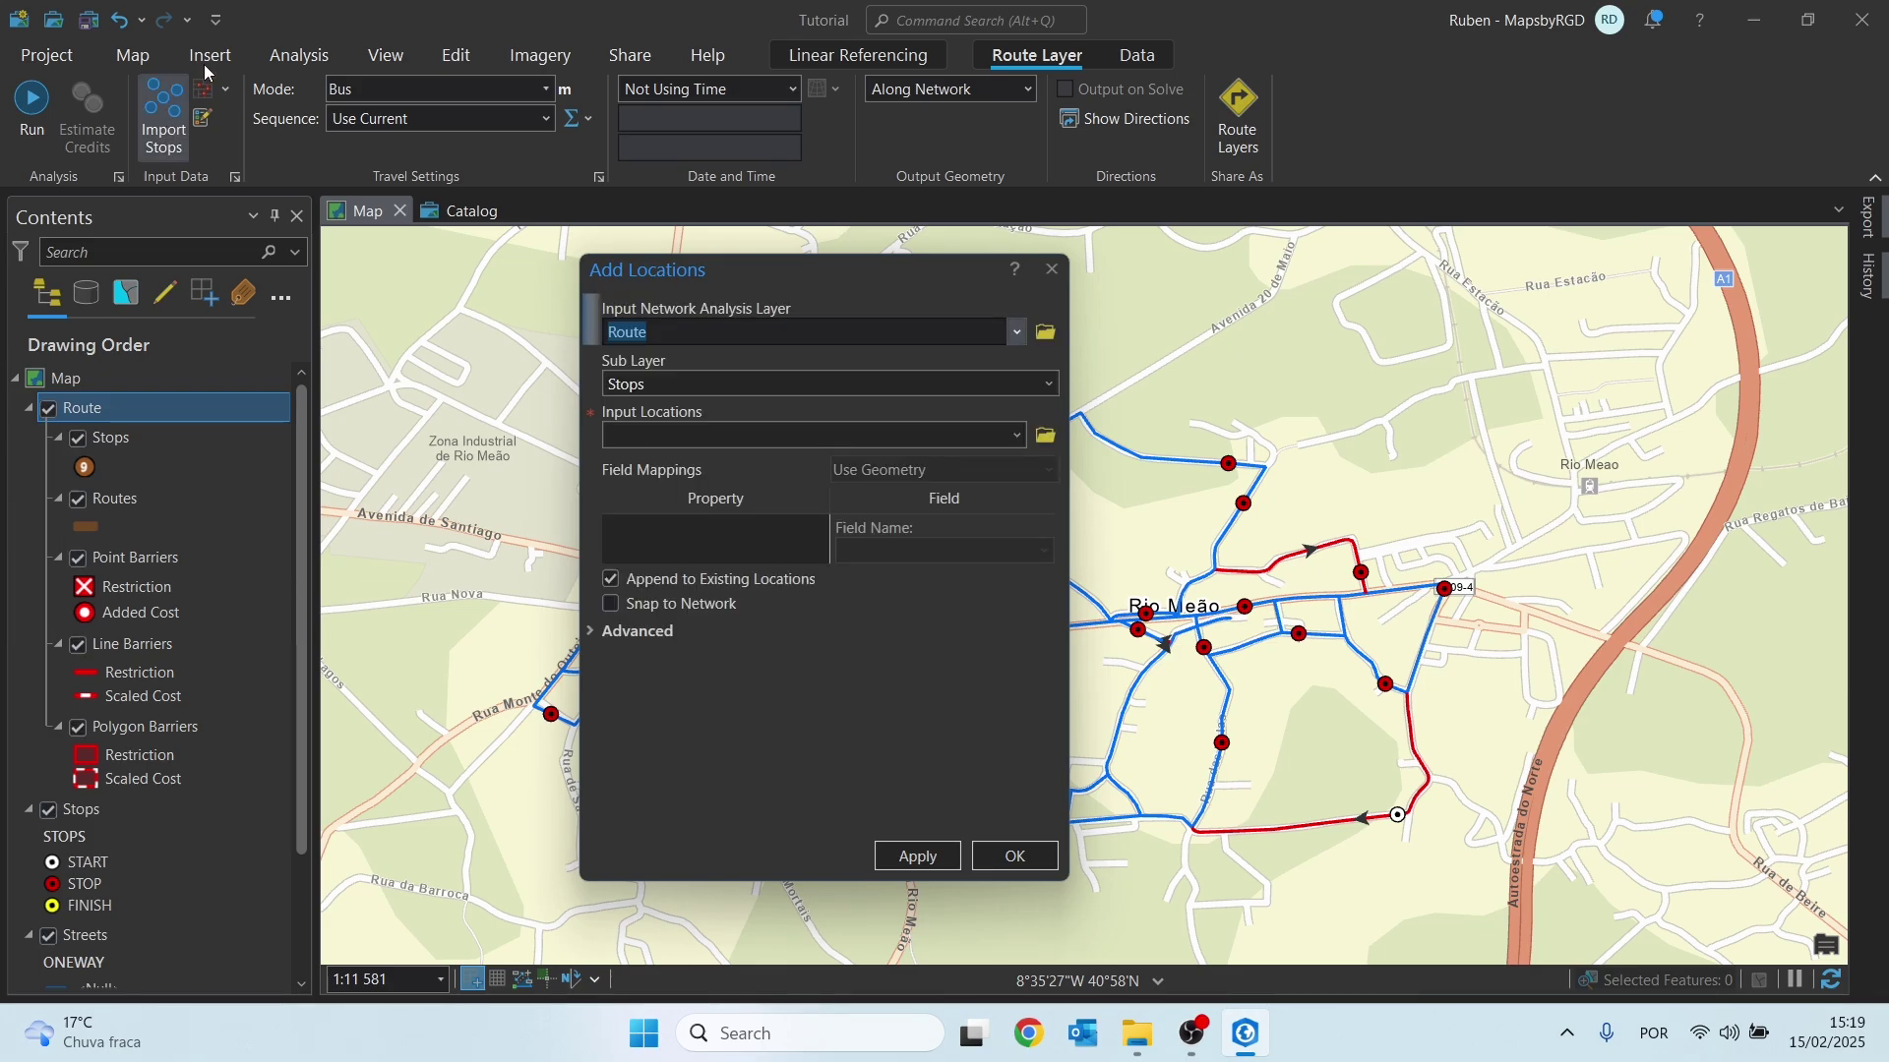
click(383, 55)
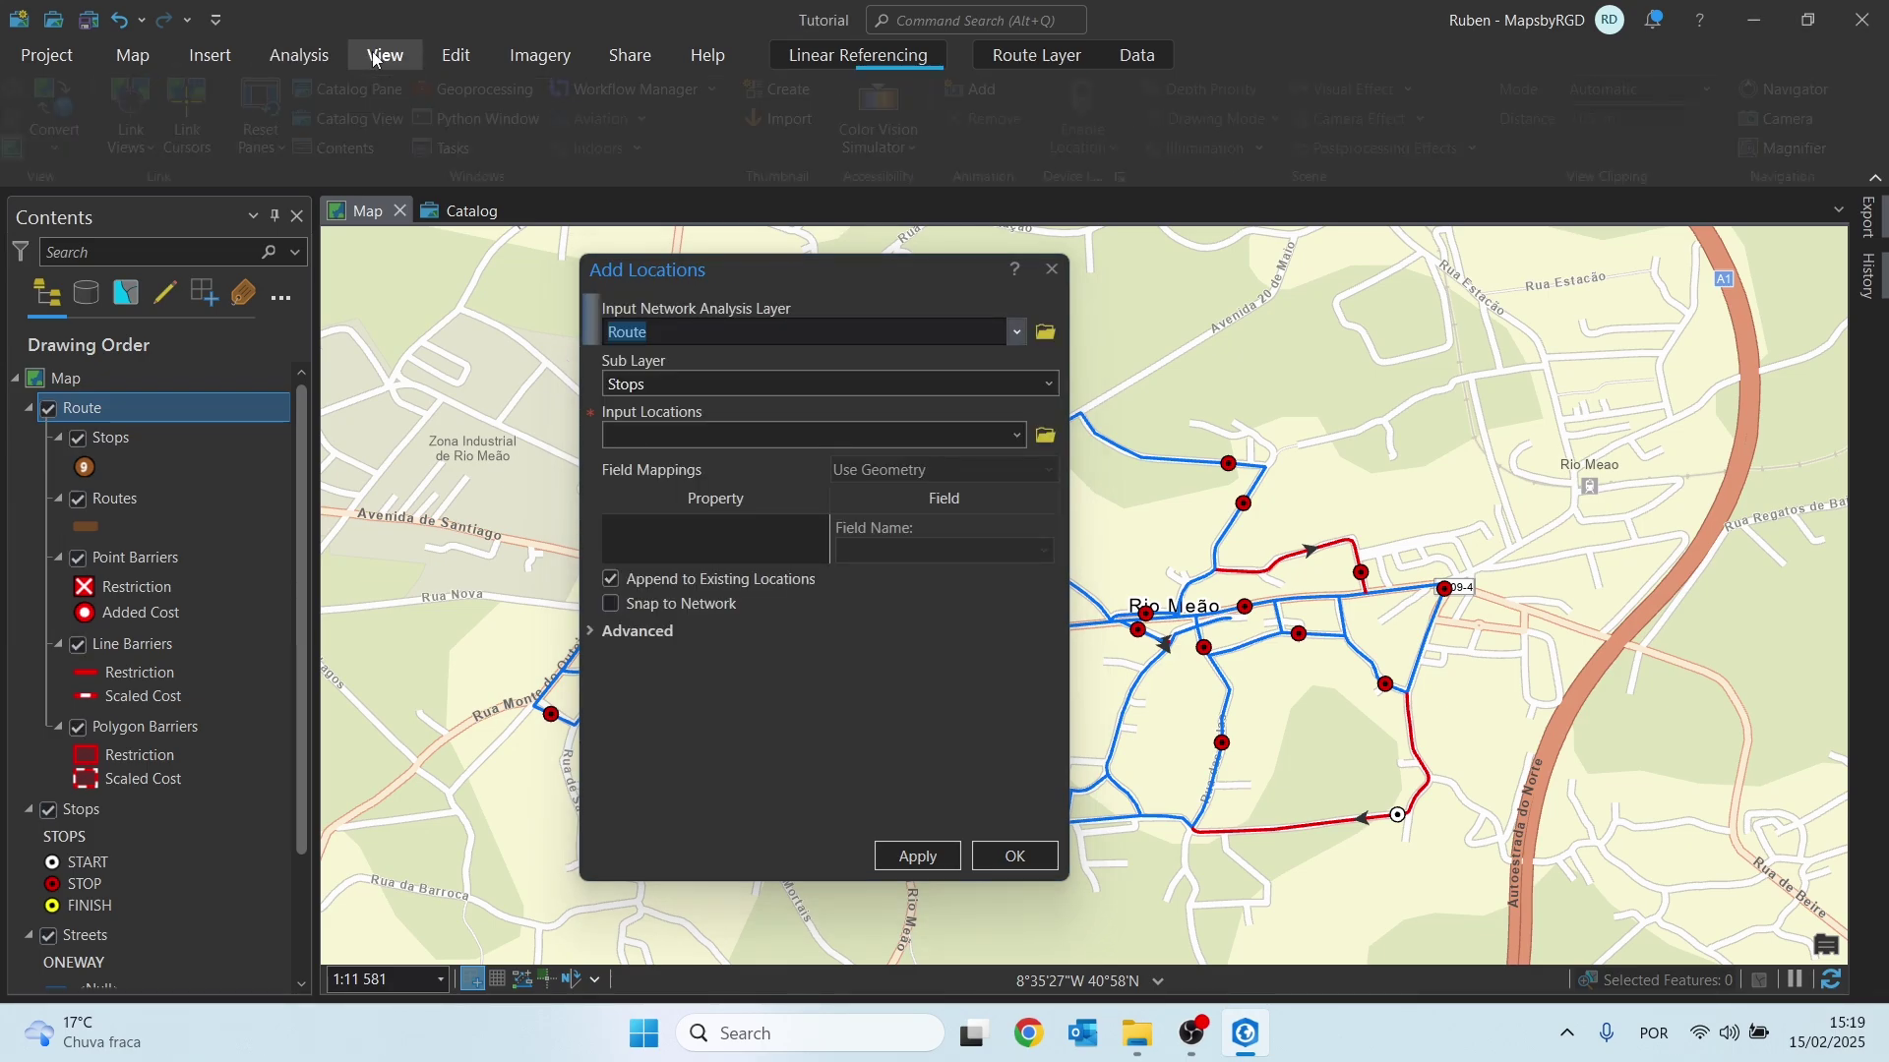
click(339, 92)
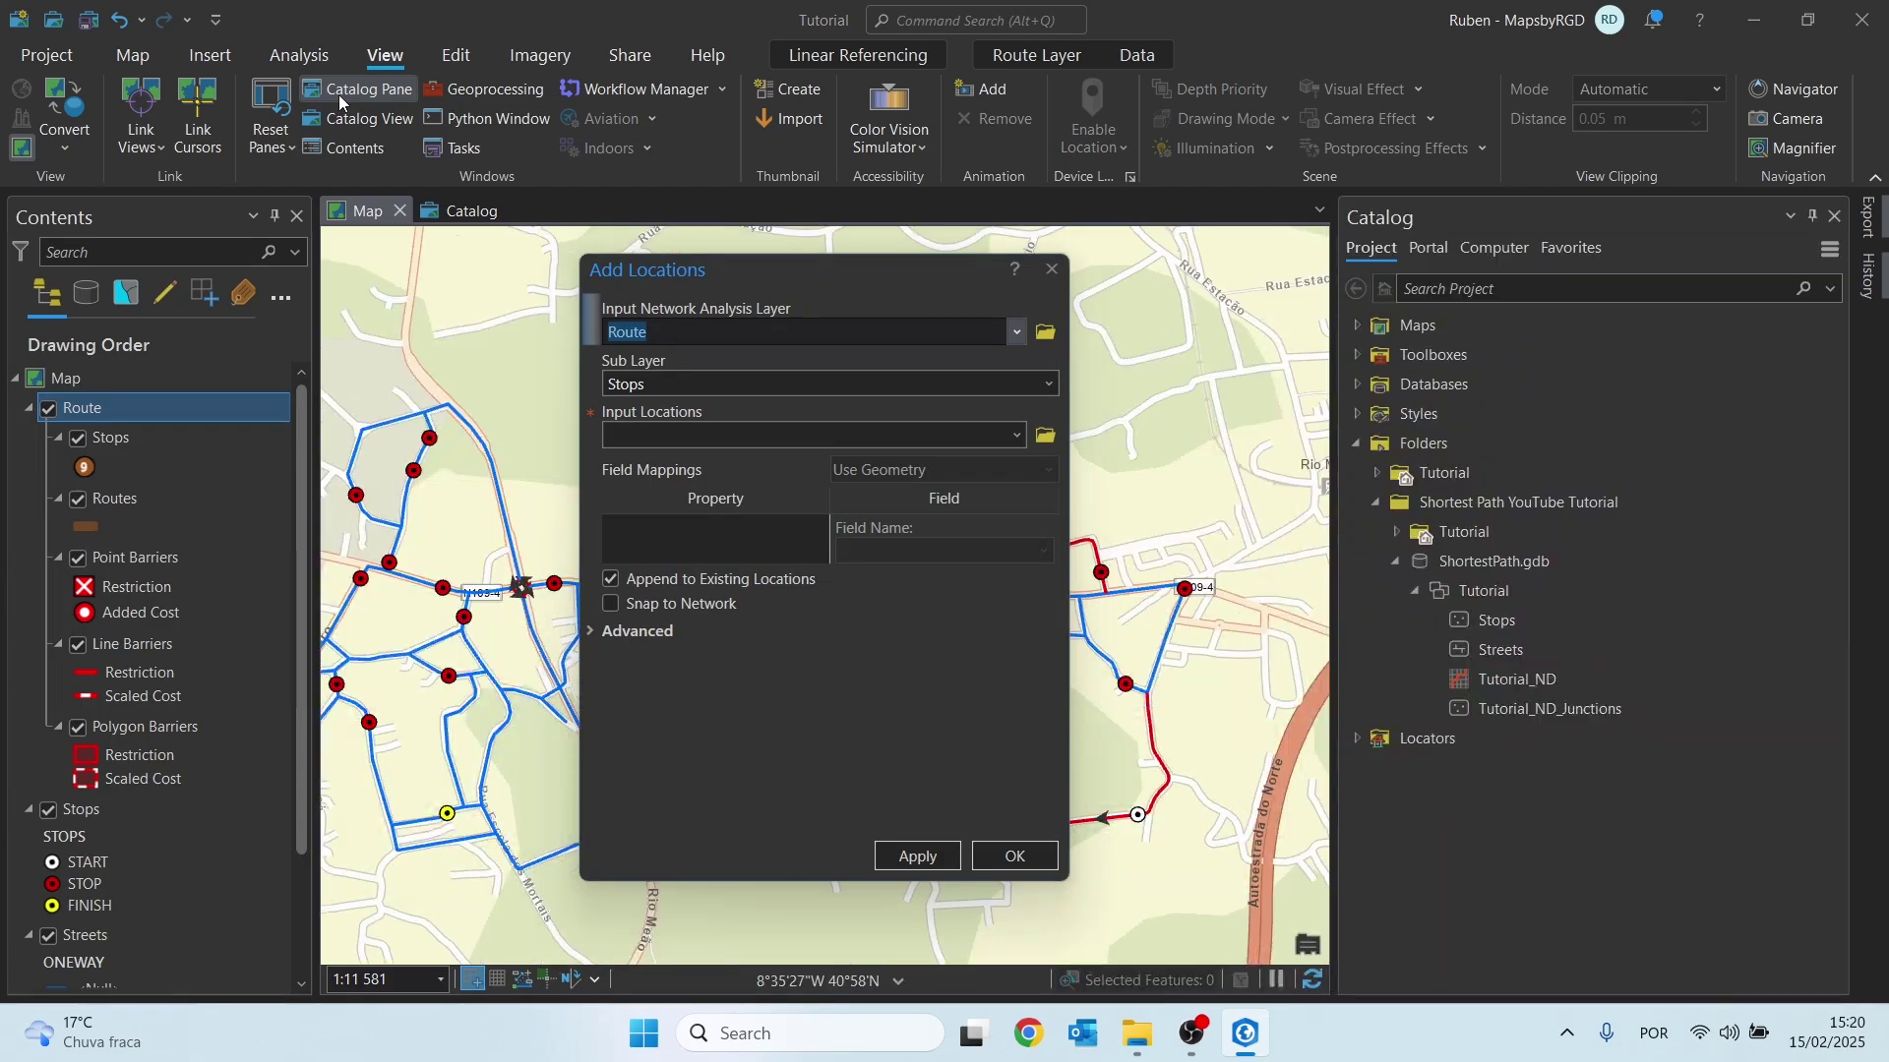
click(1478, 627)
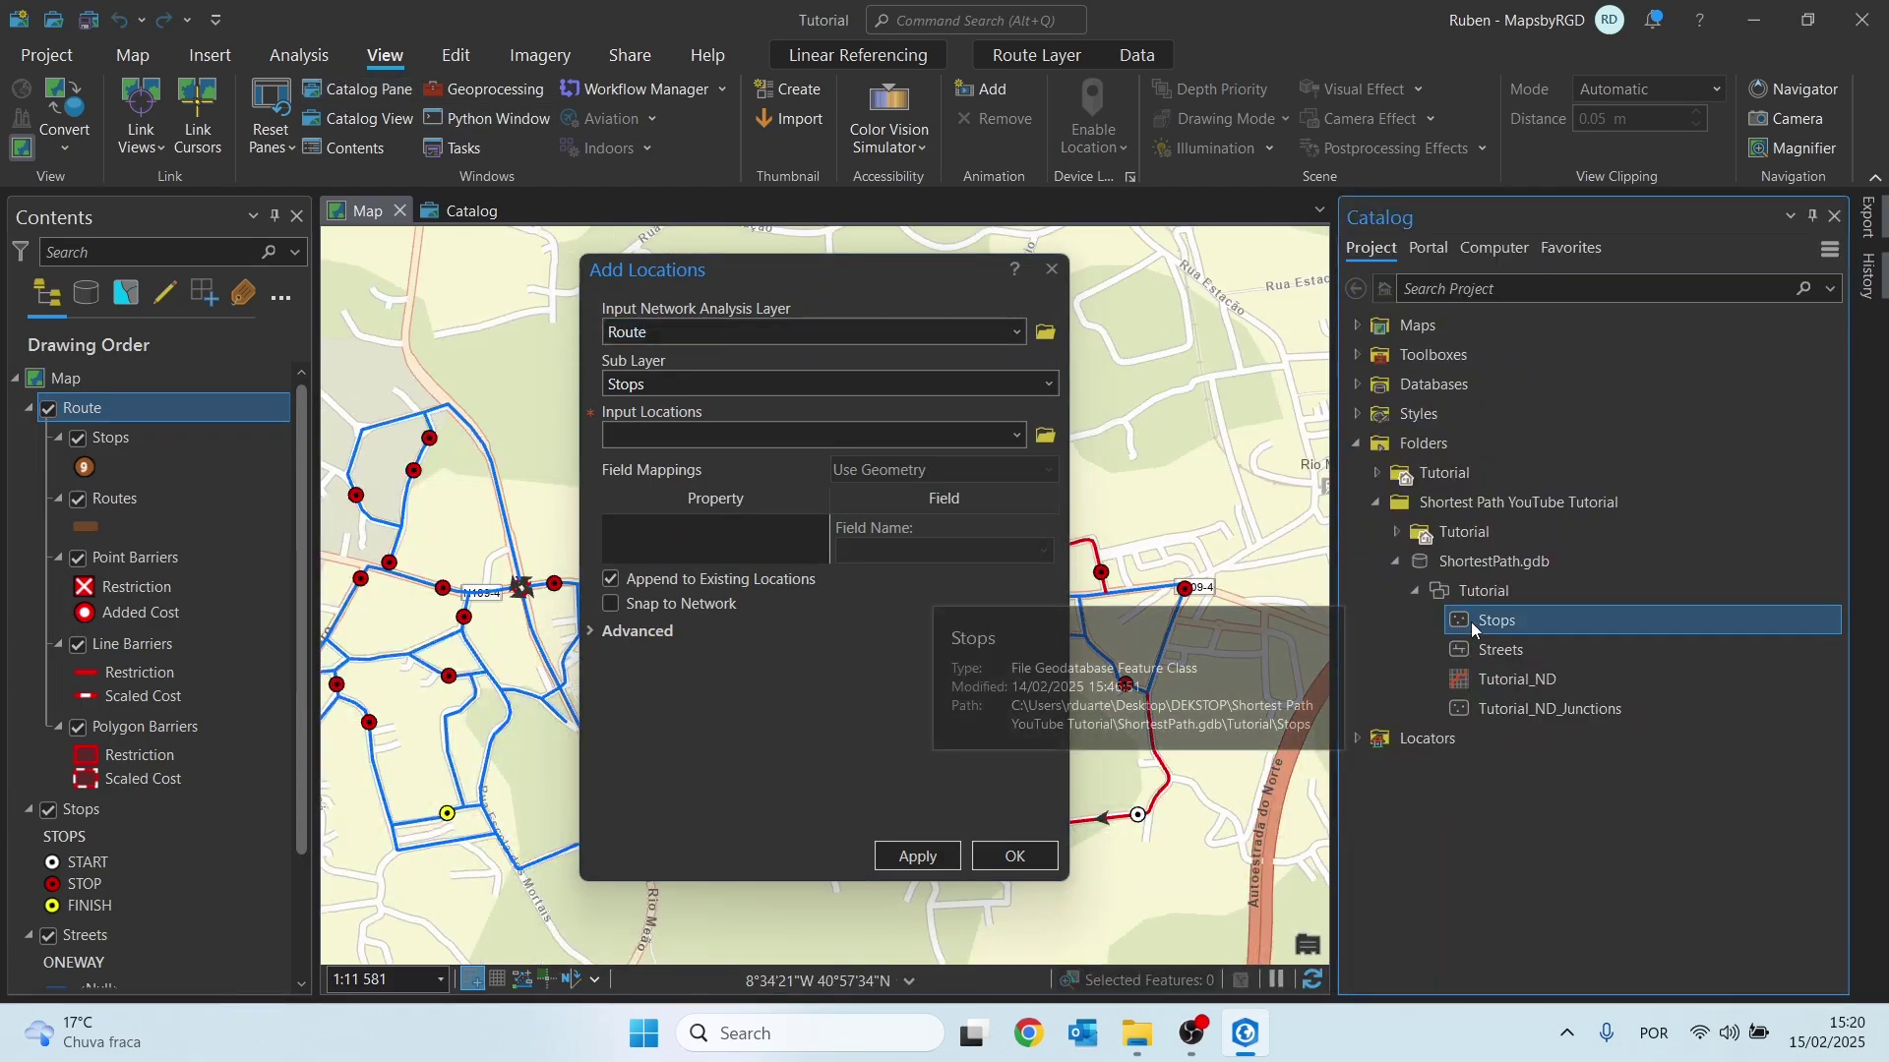
drag(1485, 622, 717, 379)
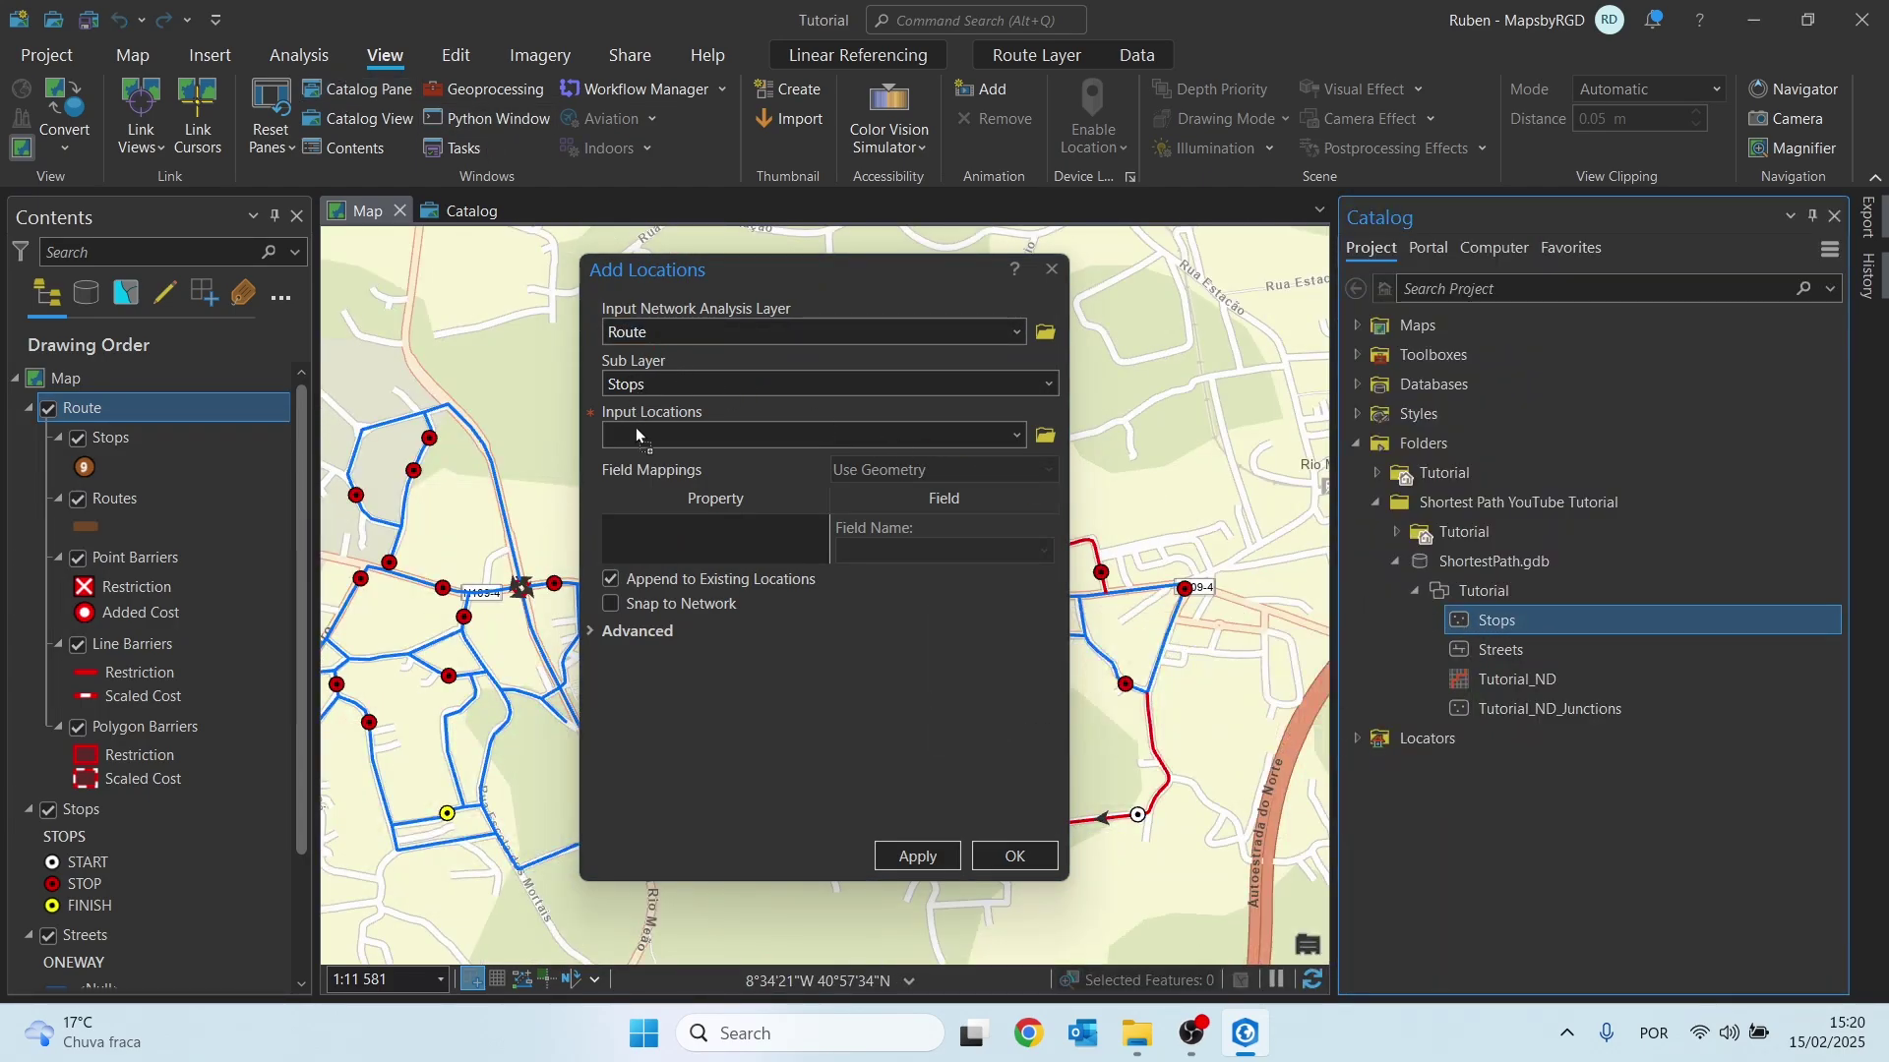
drag(637, 434, 638, 435)
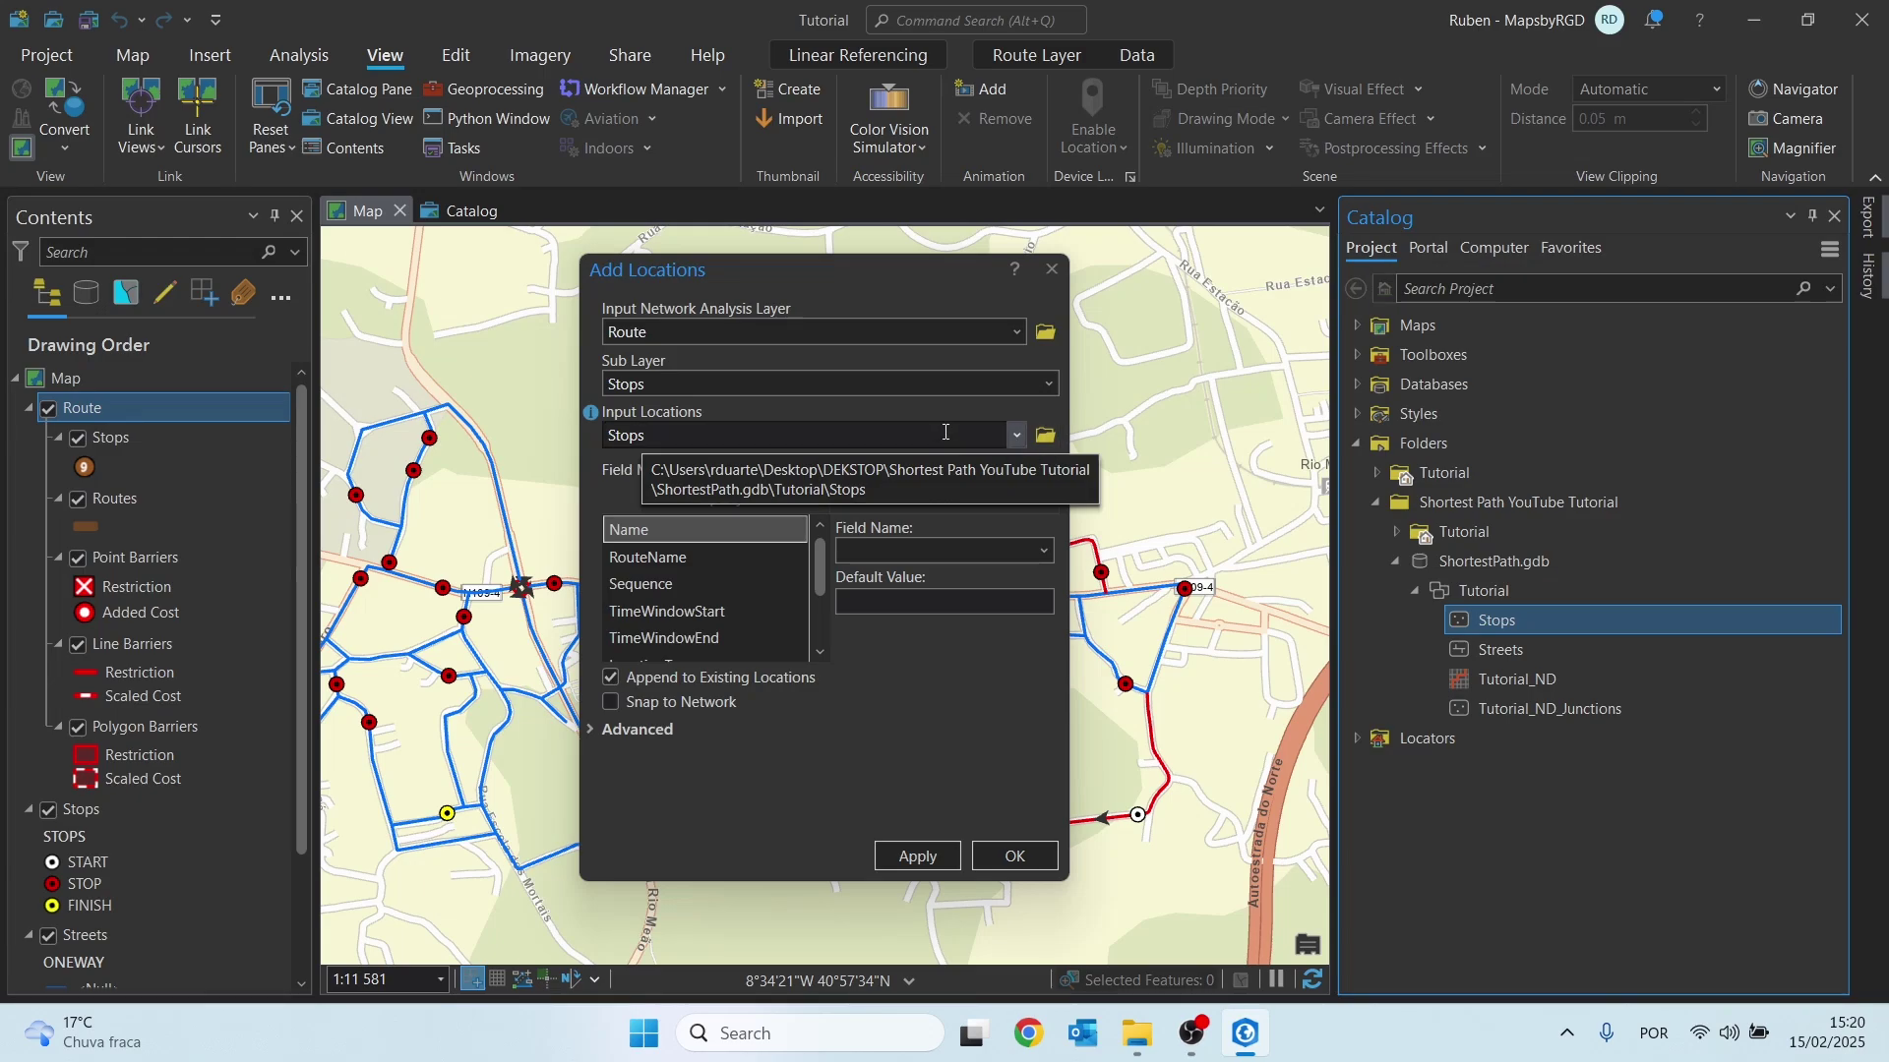
Map the Attr_Time property to the MINUTES field and add the stop locations to the Route layer
scroll(810, 622, down, 2)
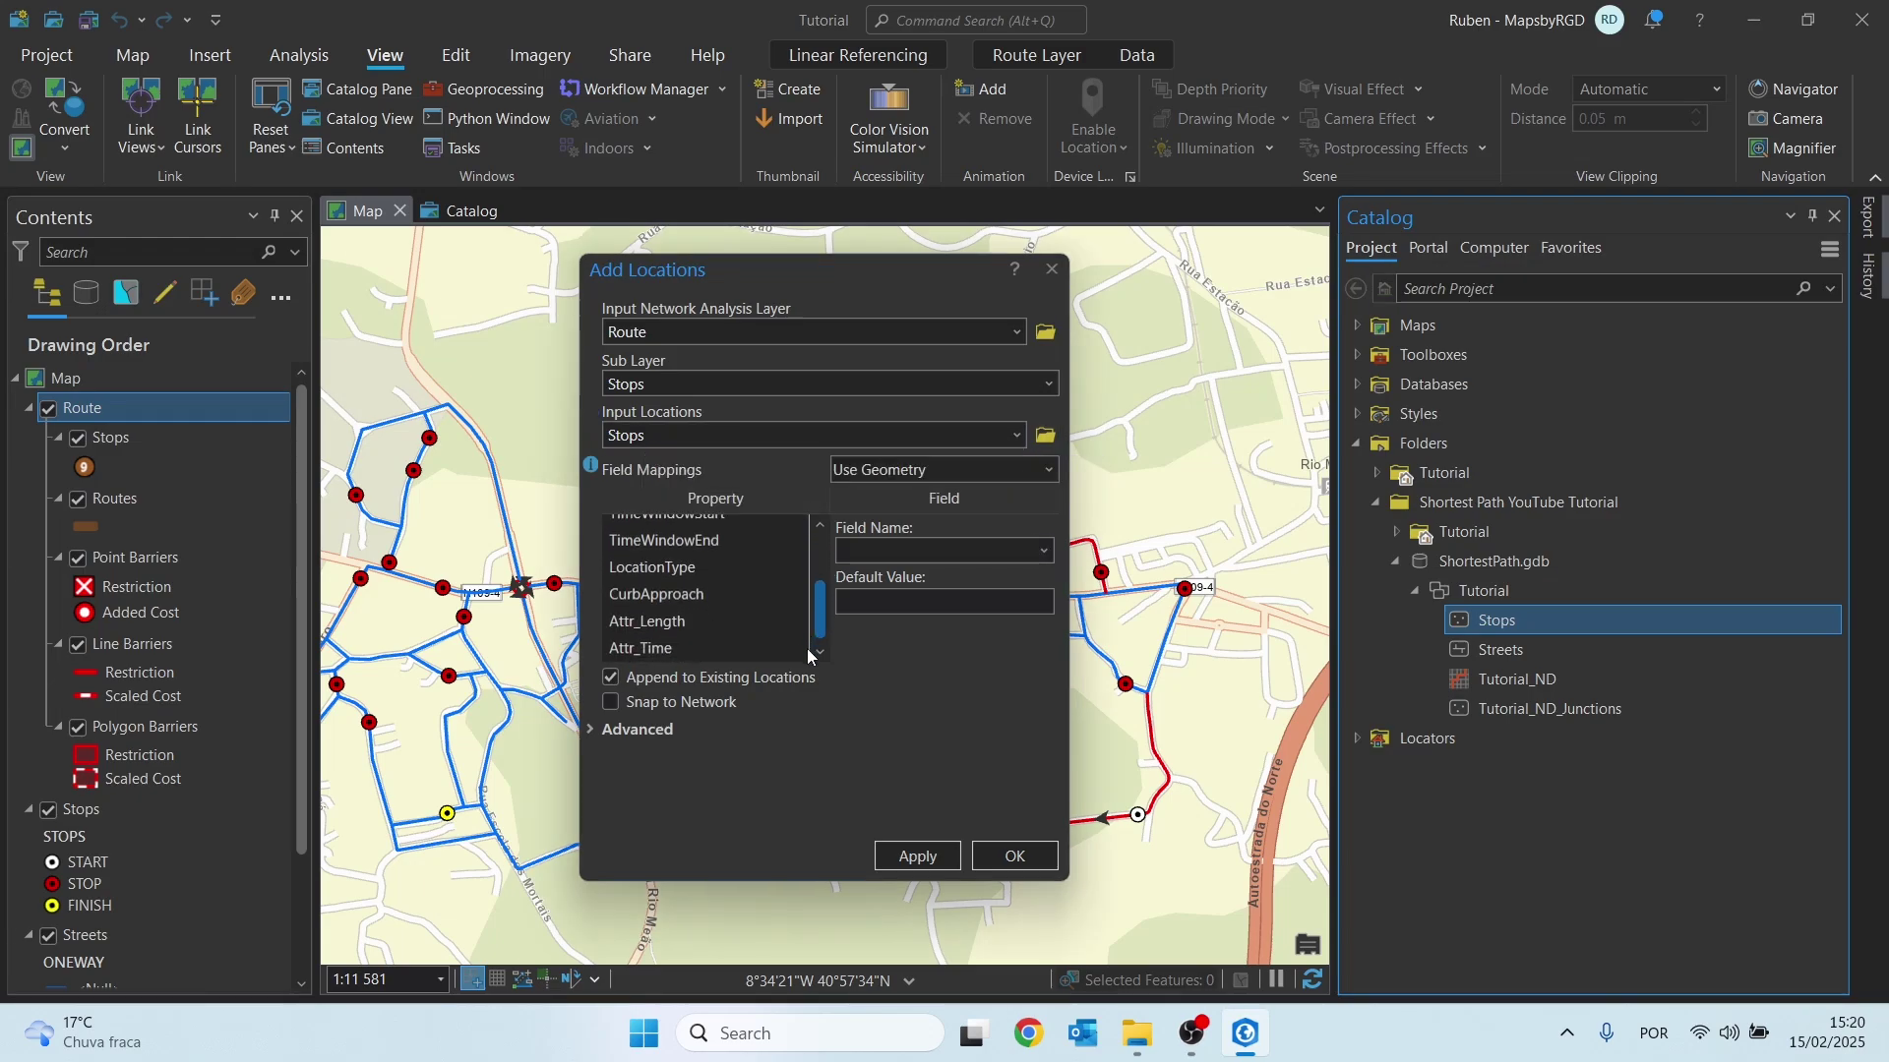
click(635, 650)
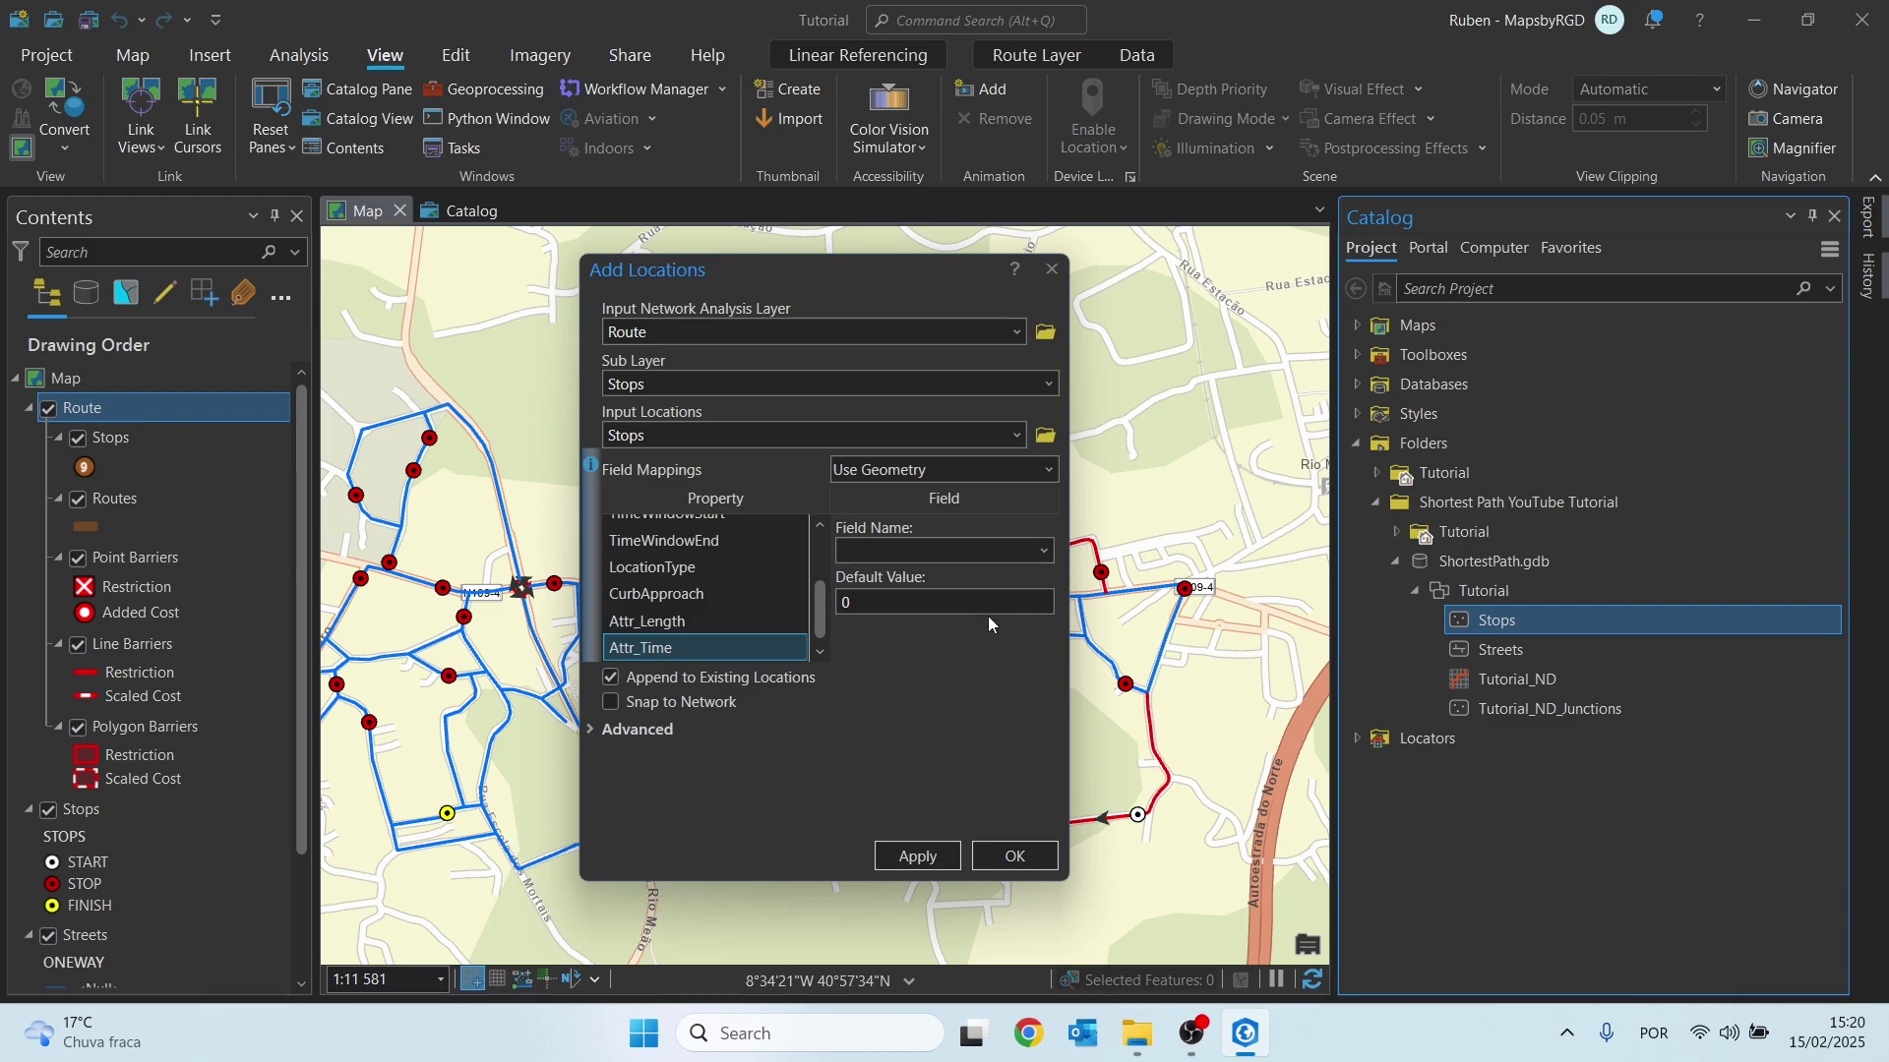
click(1044, 553)
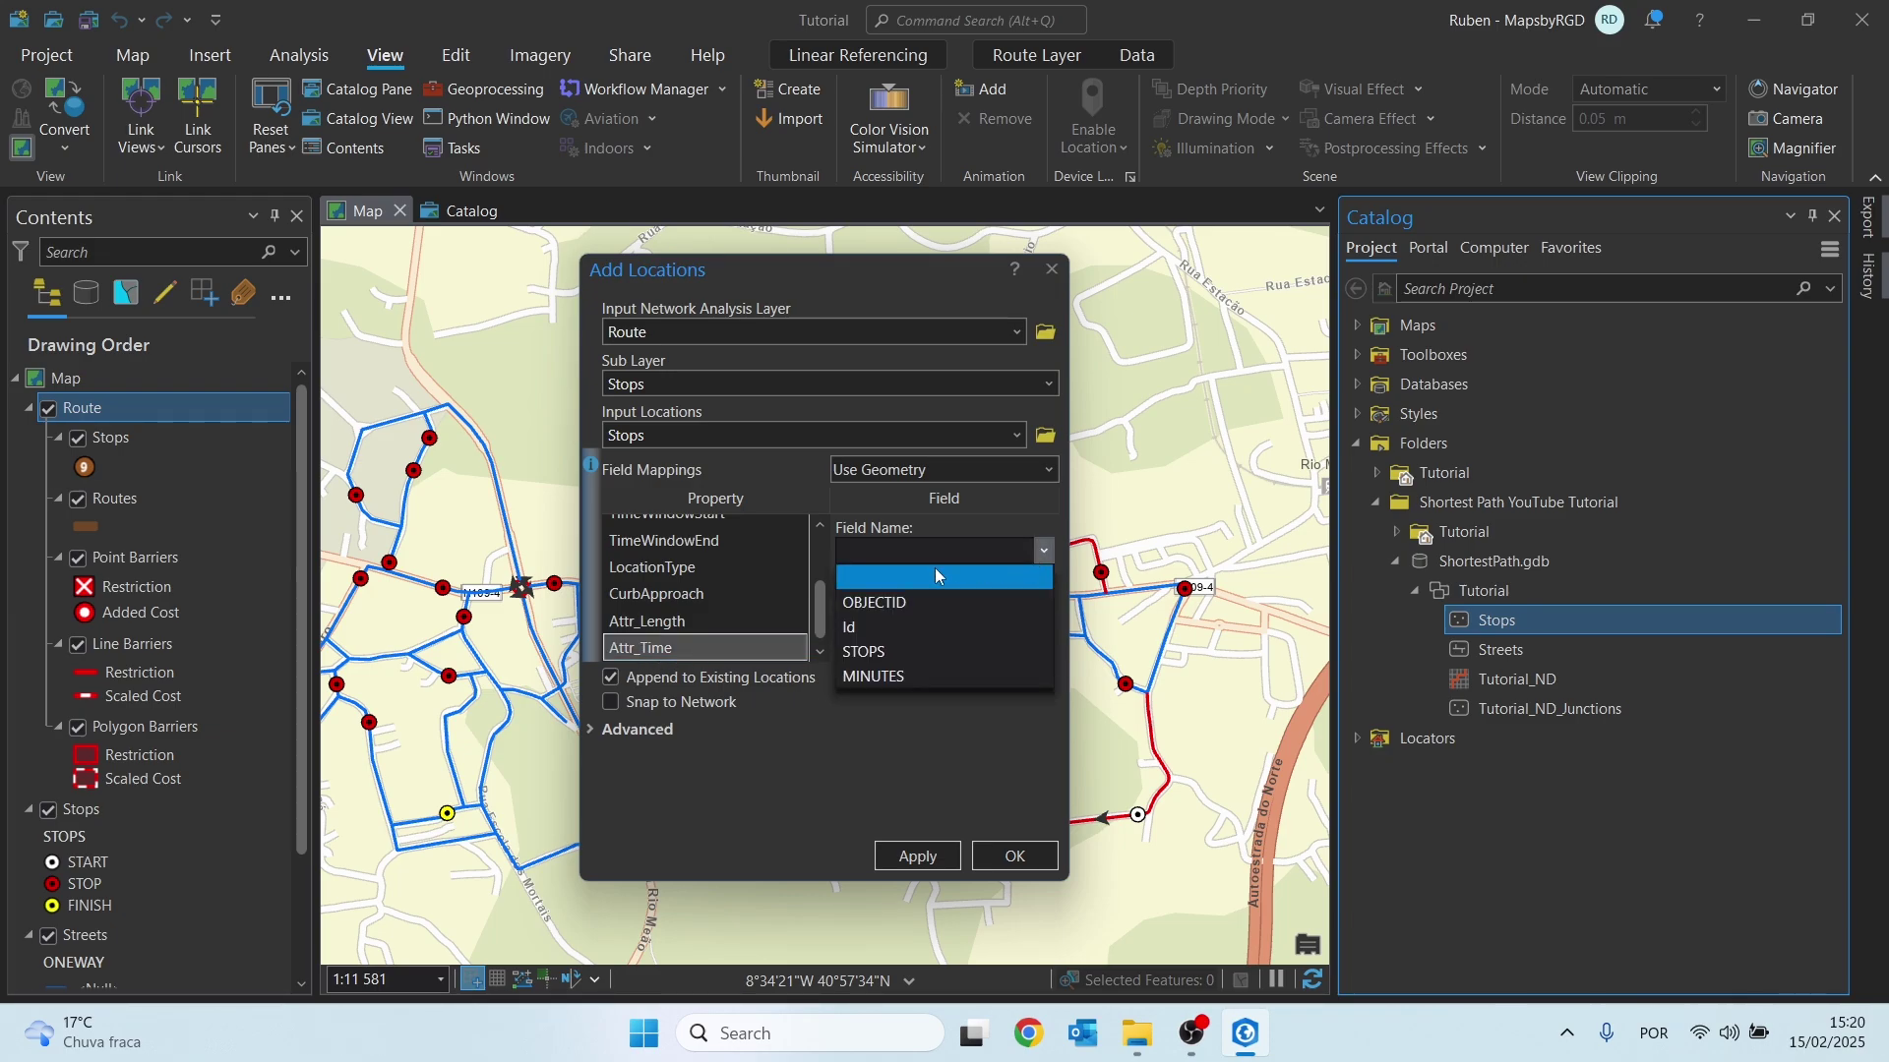
click(899, 677)
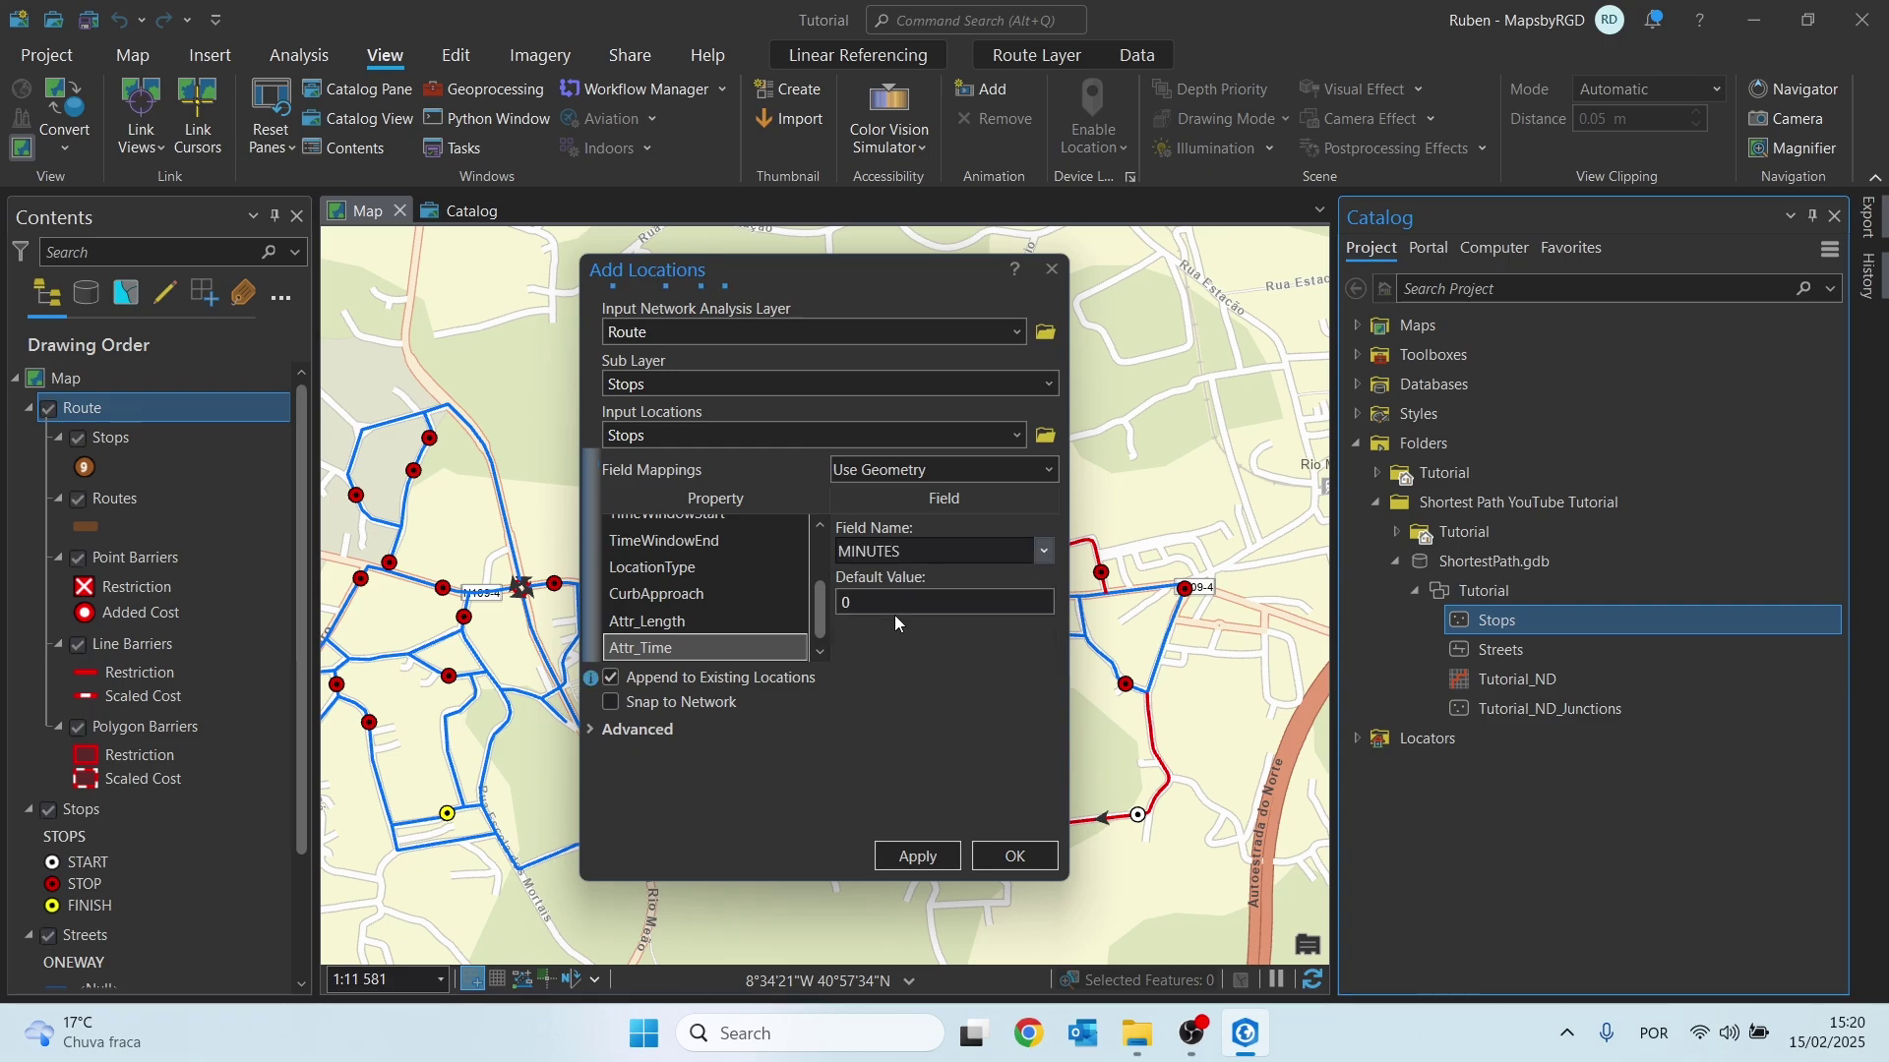
click(1000, 859)
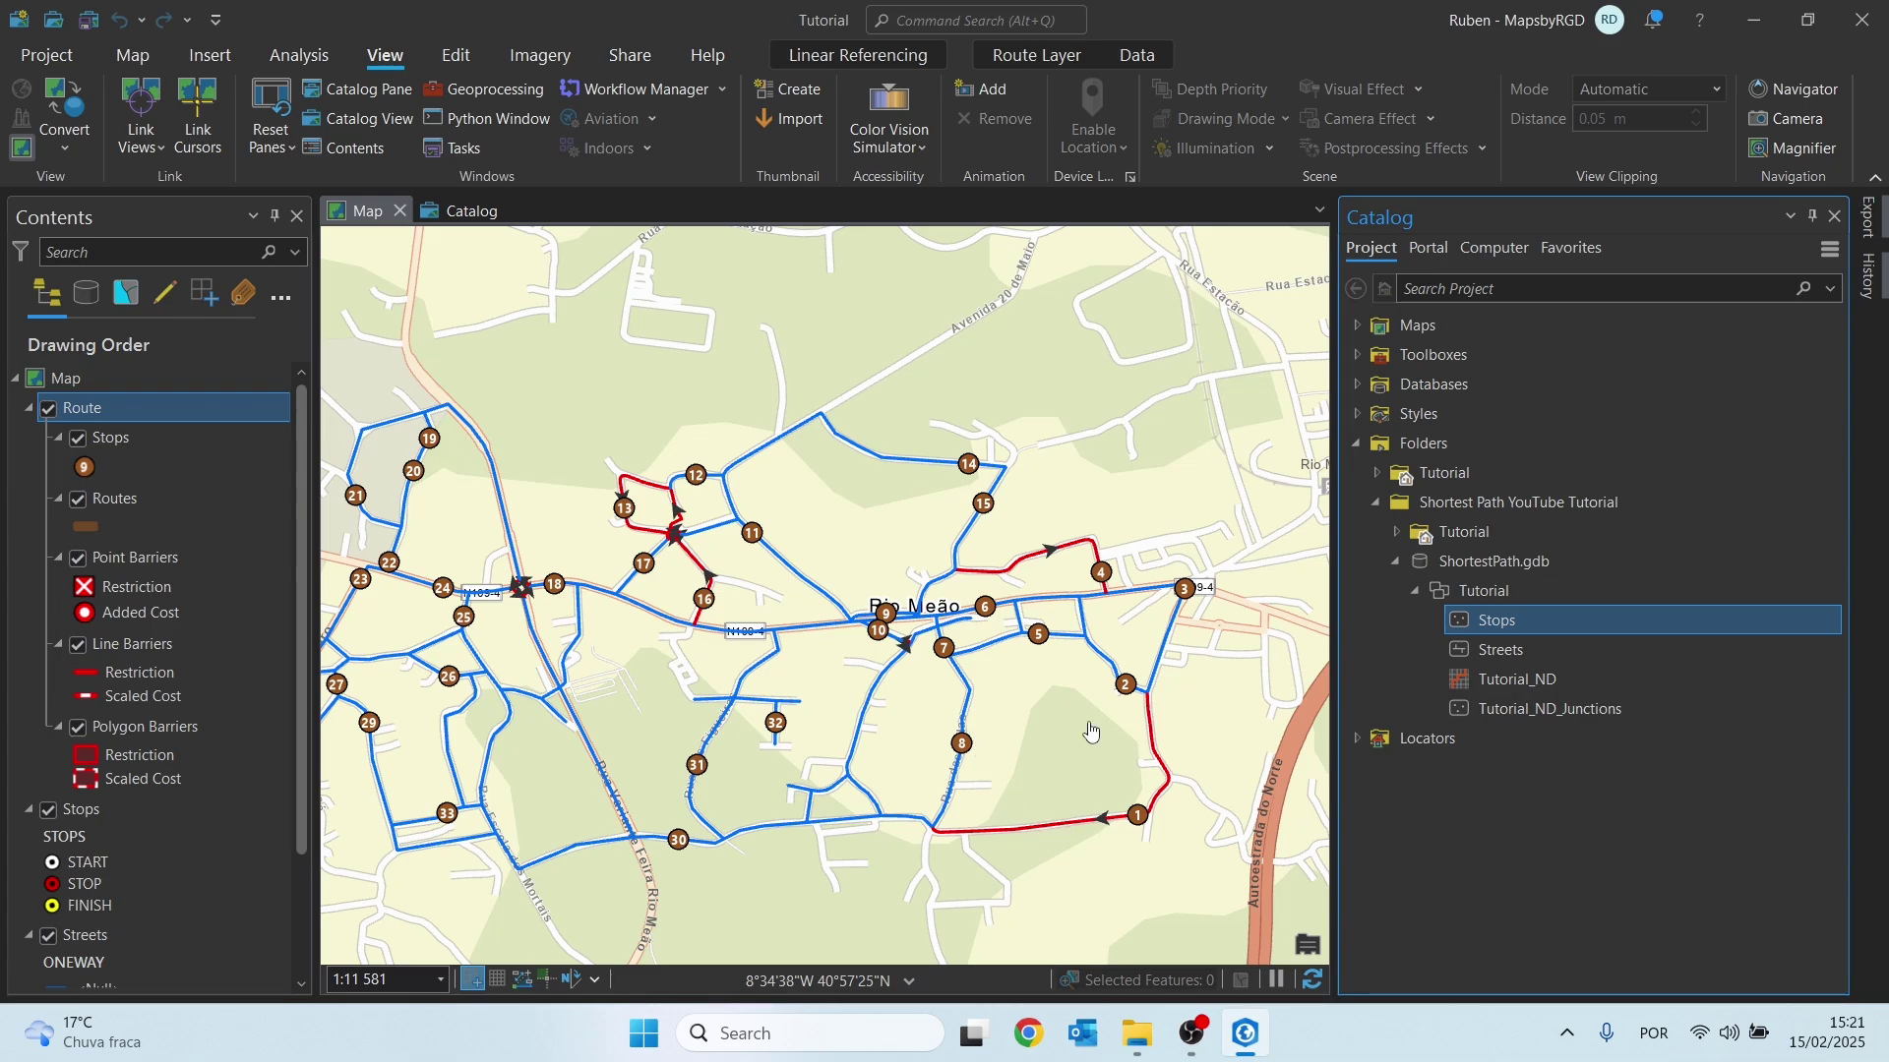
Set the Route layer's stop sequence to Preserve First & Last Stop
click(1037, 57)
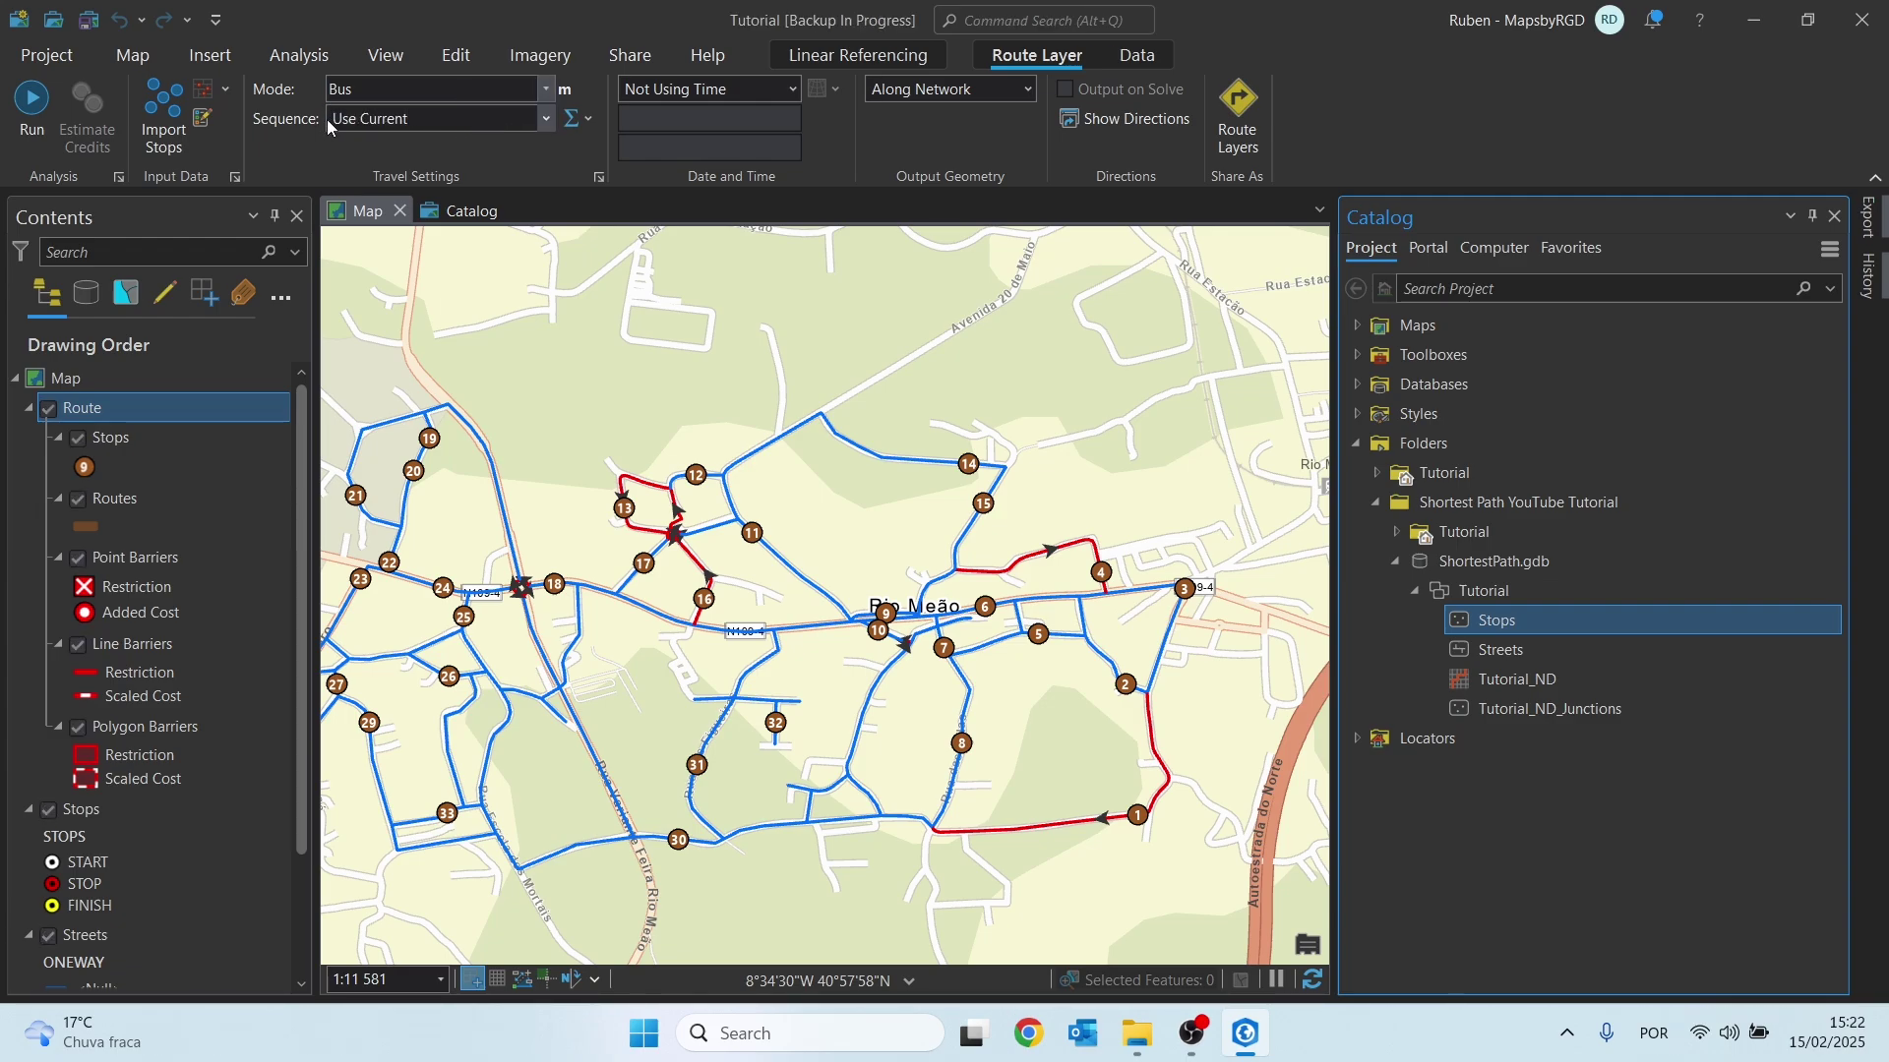
click(543, 118)
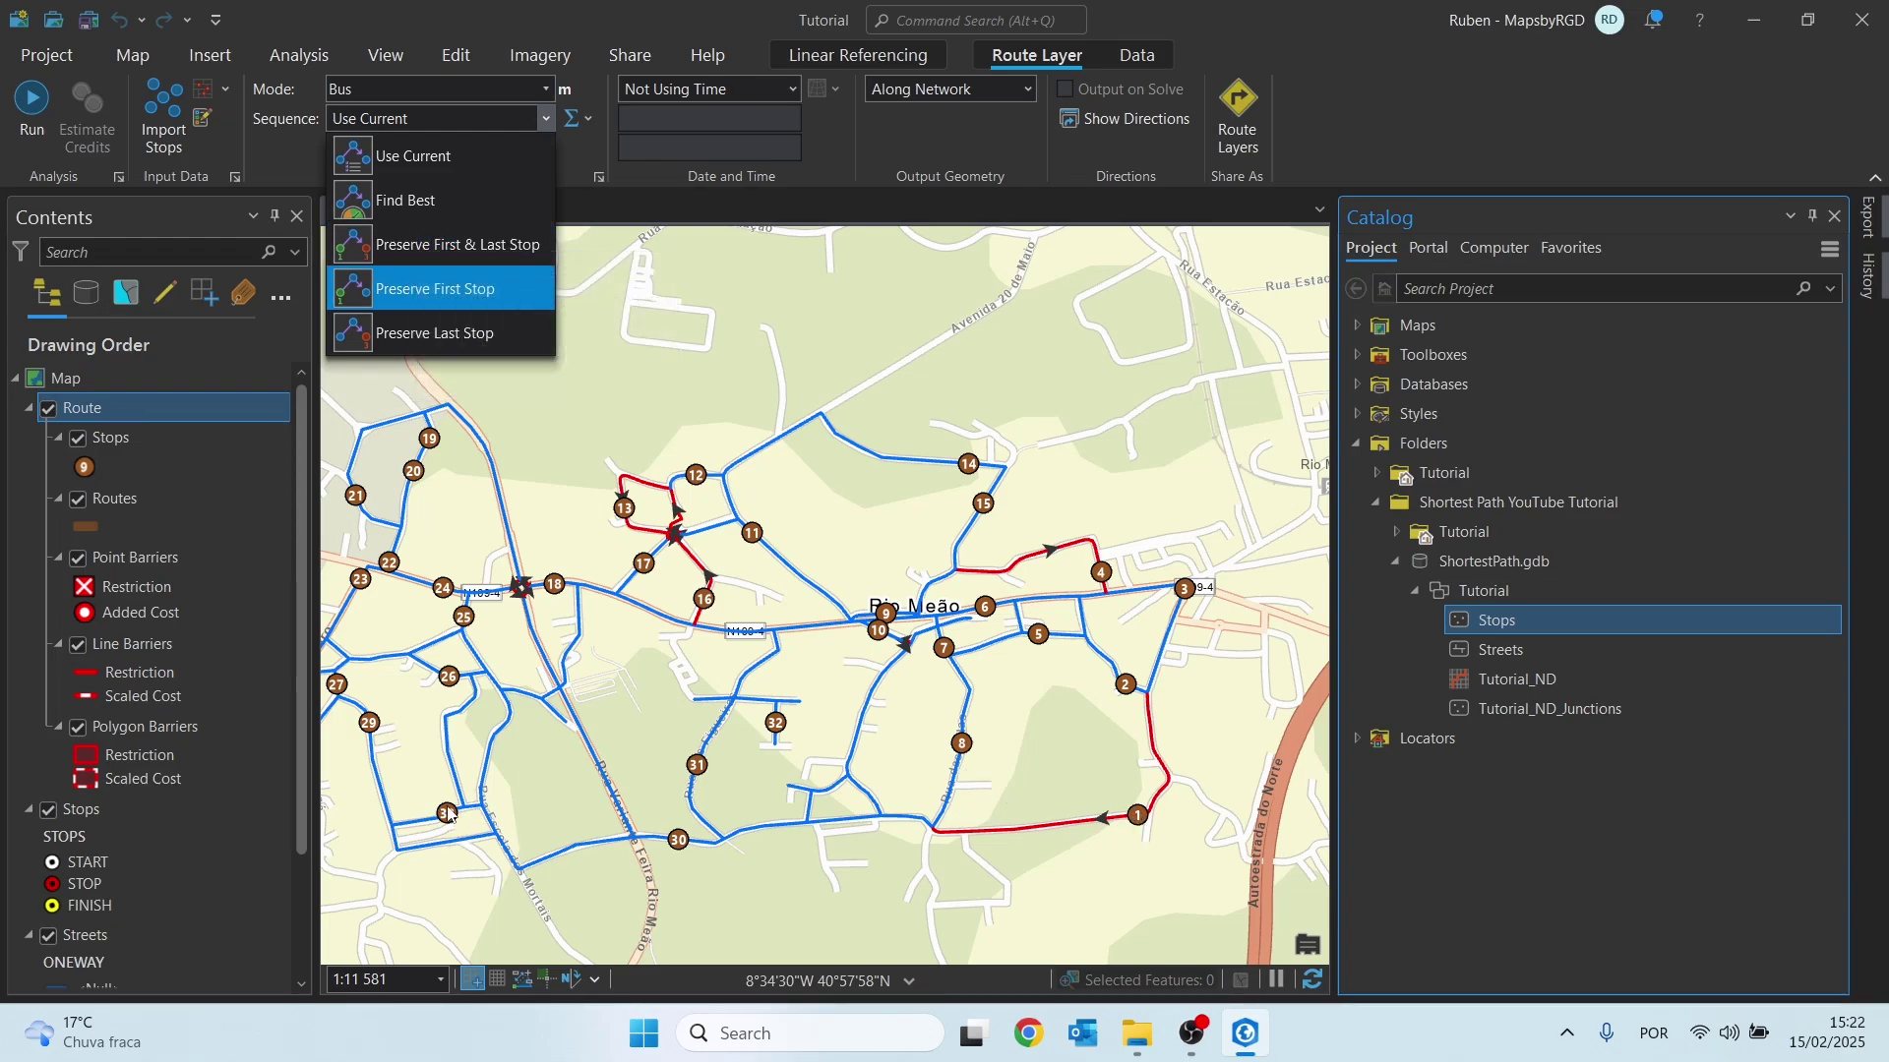
click(435, 252)
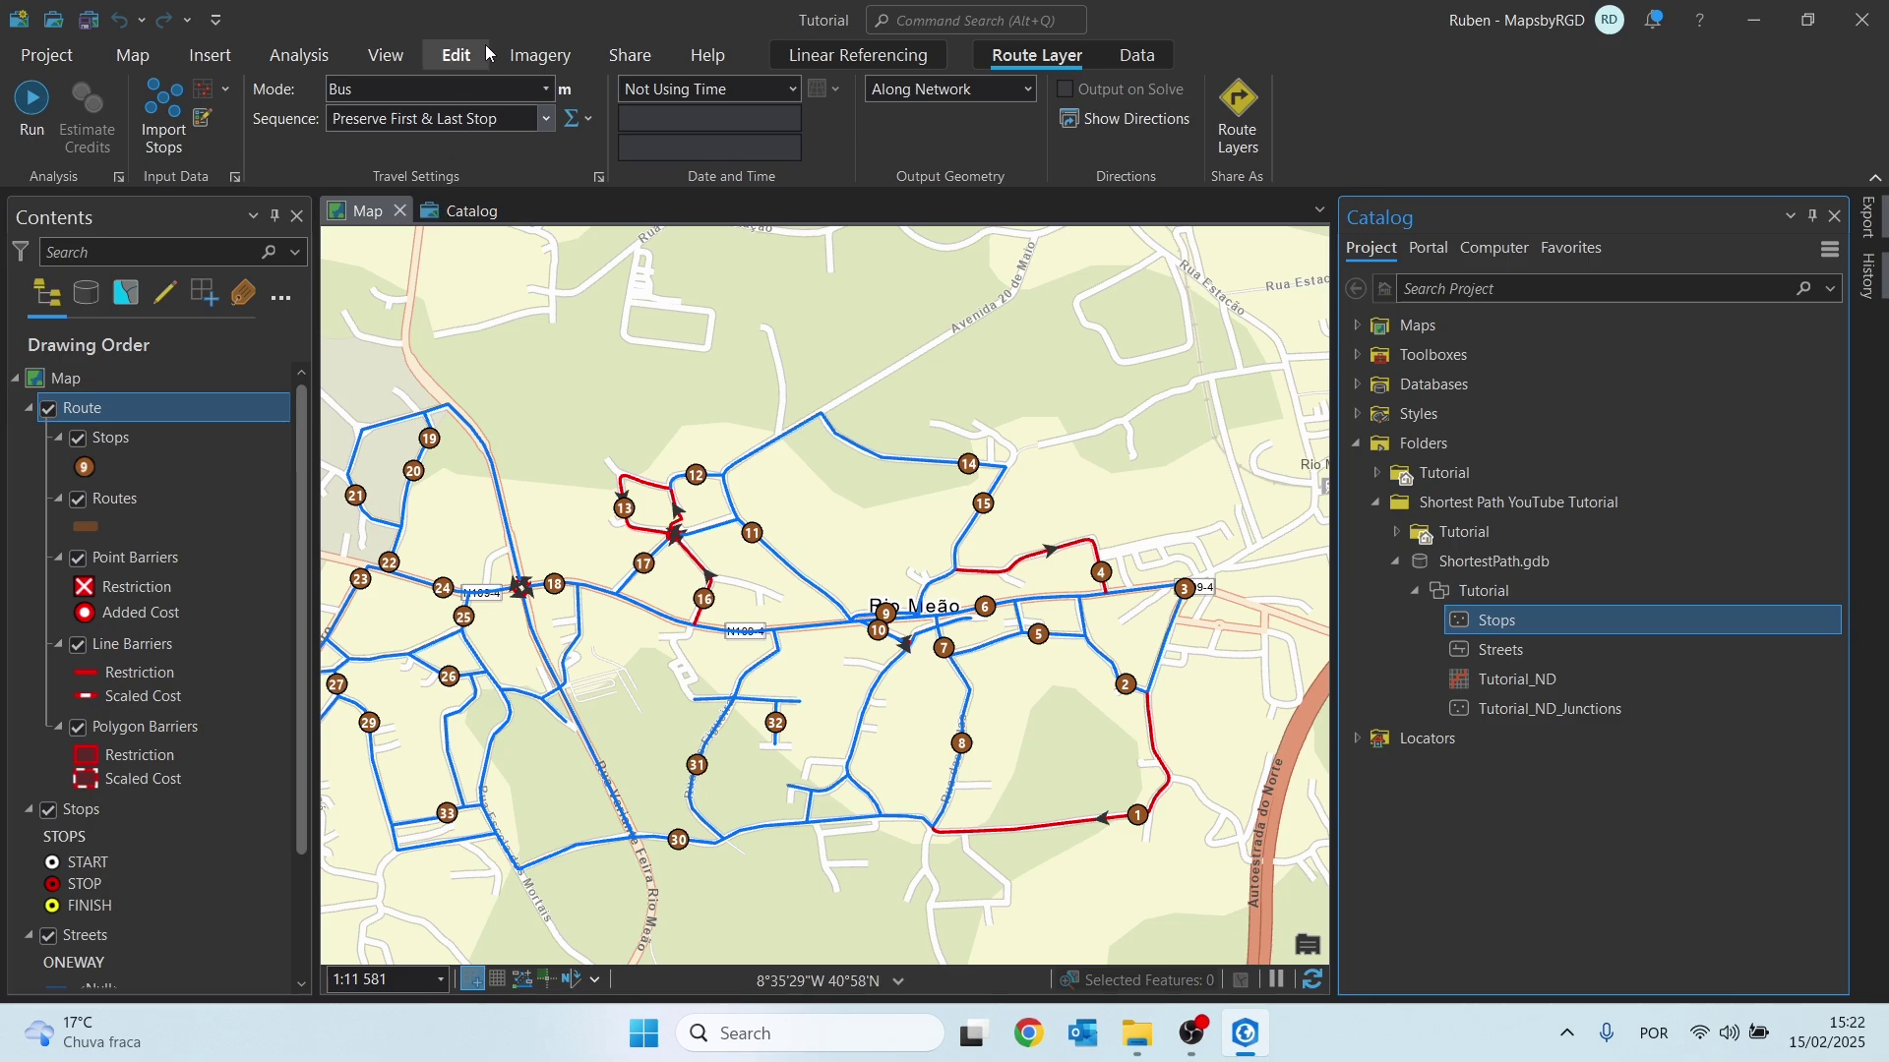
Accumulate the Time cost attribute along the output lines and solve the route
click(578, 121)
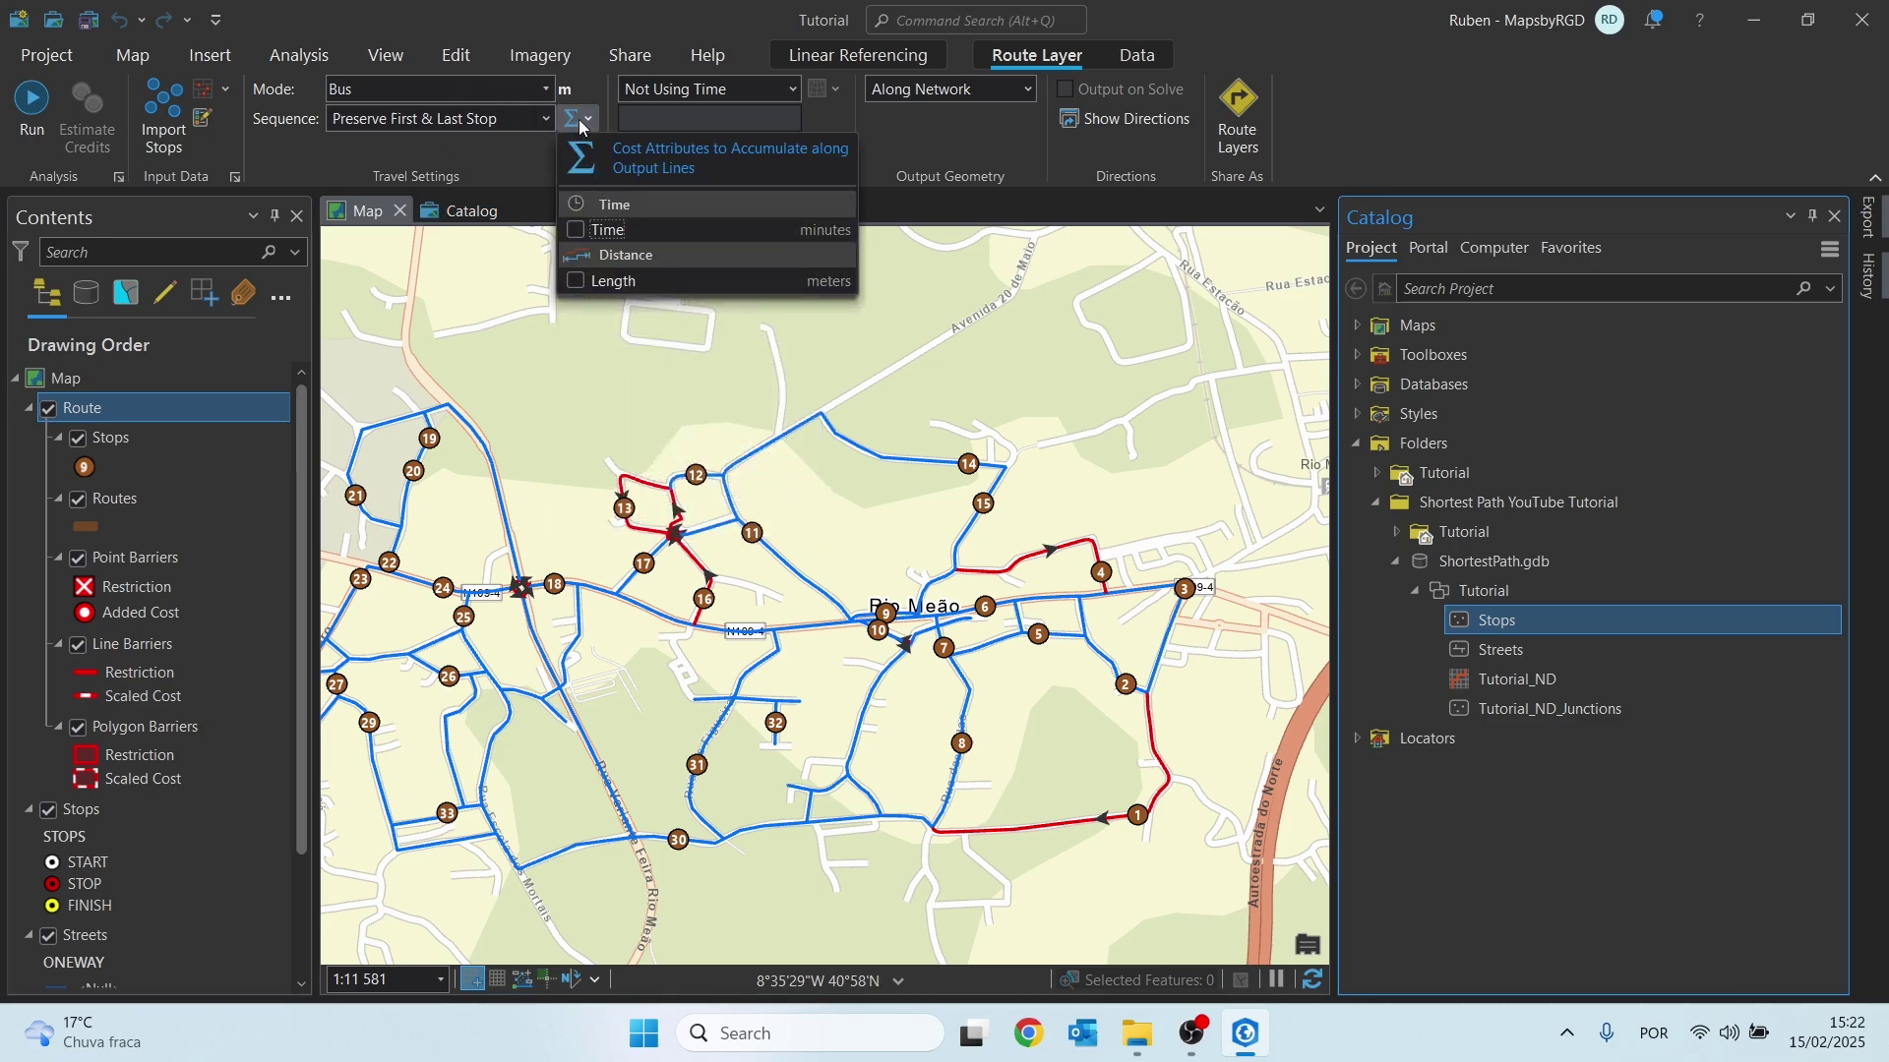
click(575, 236)
click(506, 165)
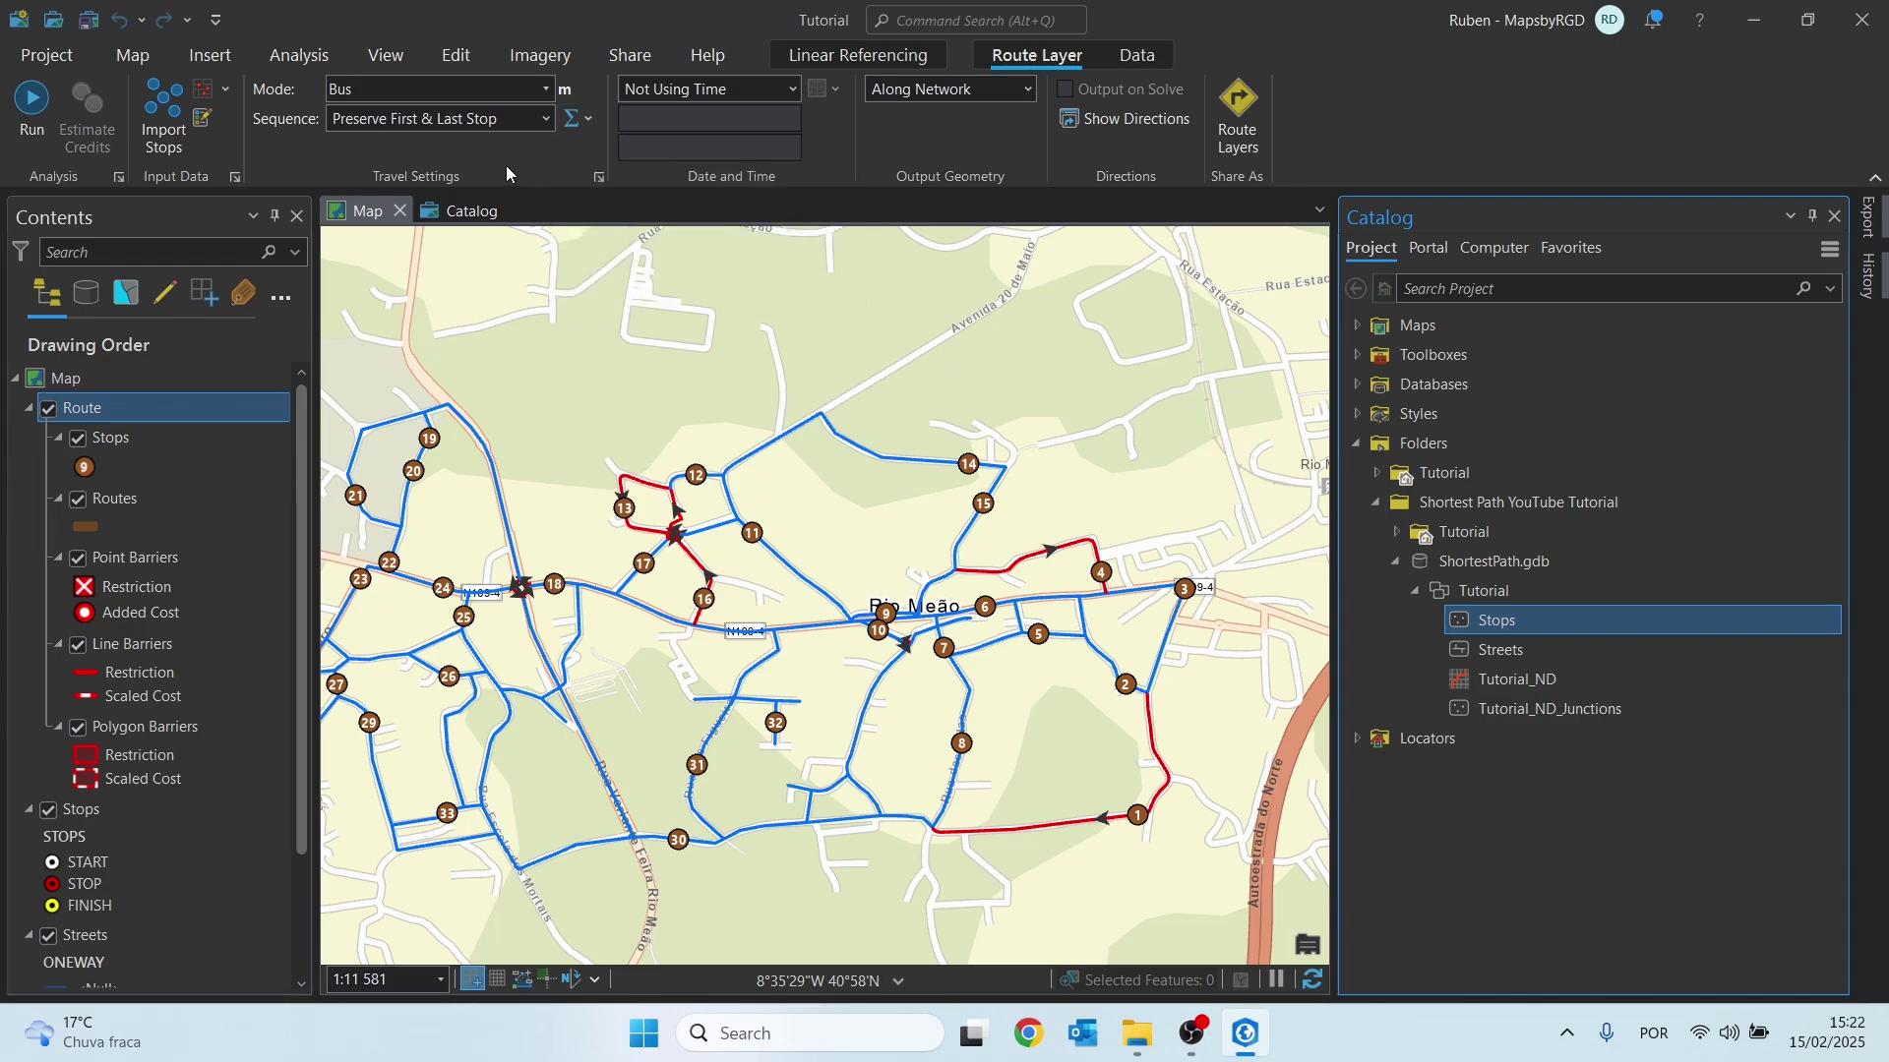
click(30, 117)
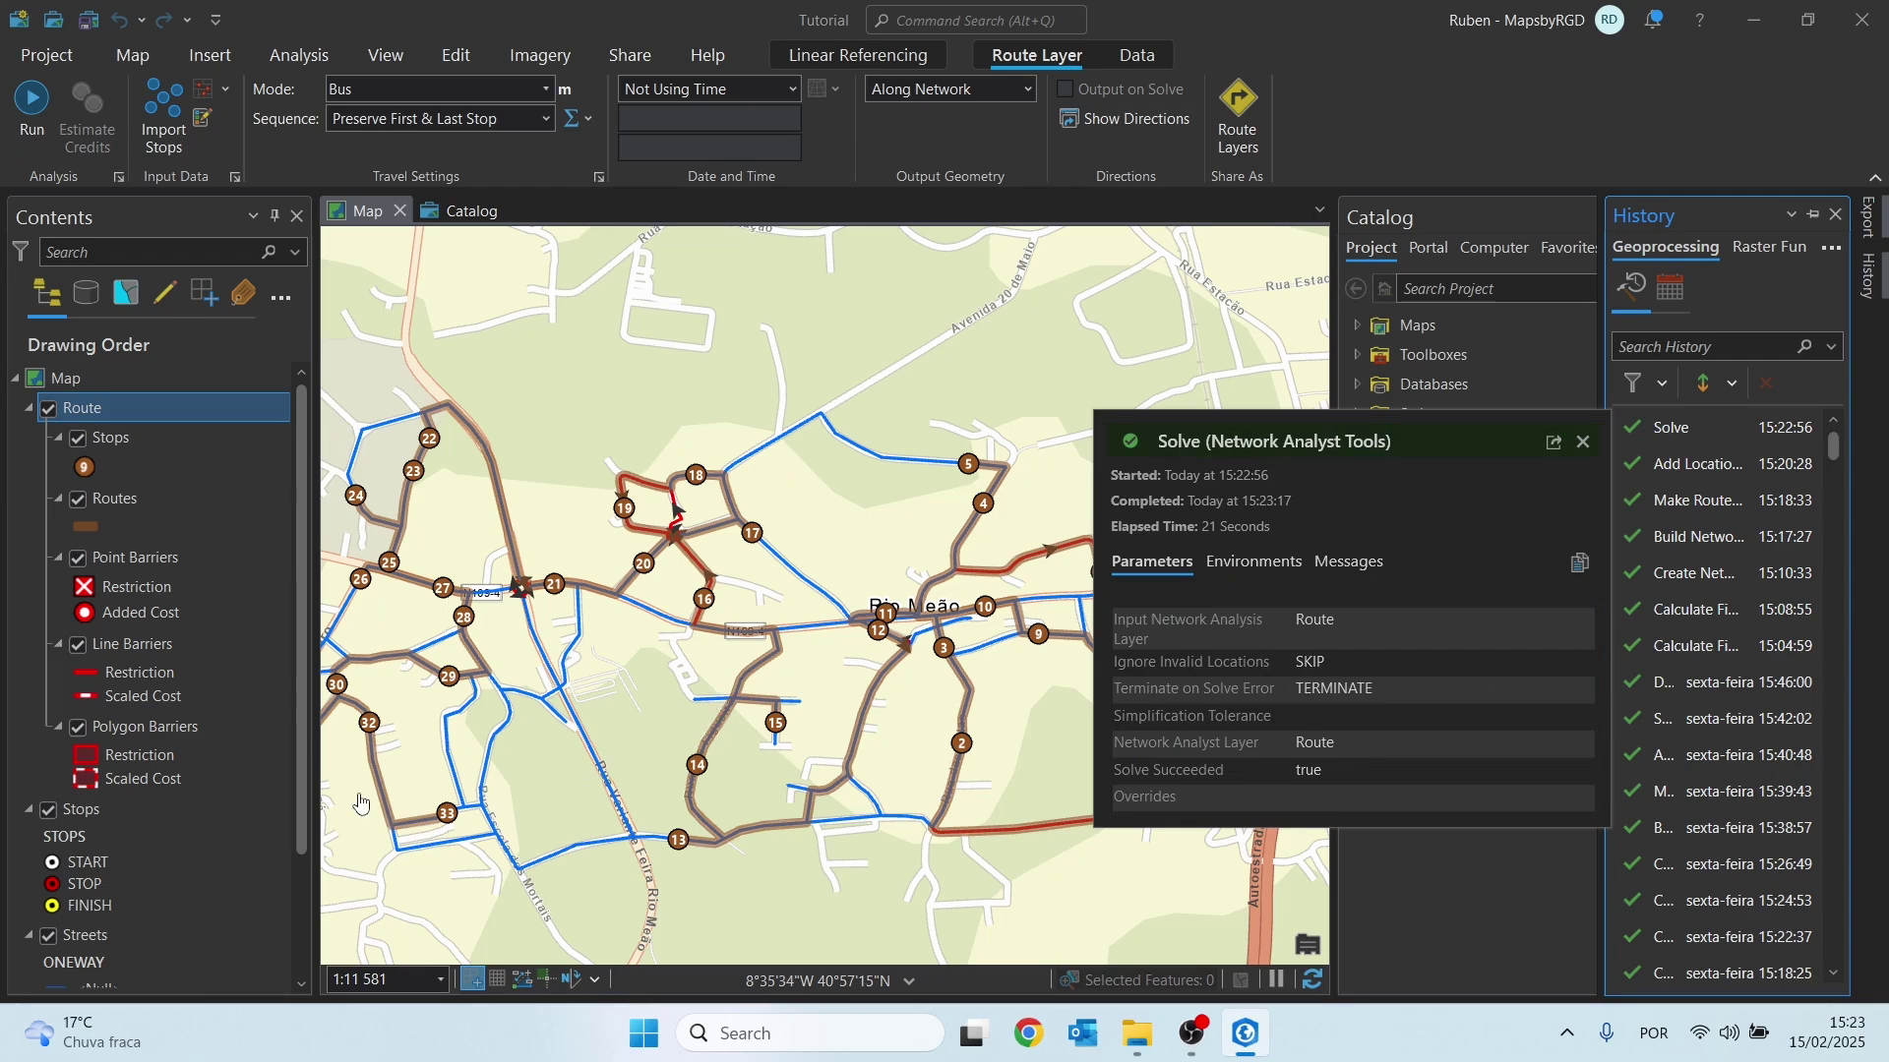
Hide the original Stops feature layer showing the START, STOP and FINISH symbols
scroll(205, 753, down, 3)
click(98, 657)
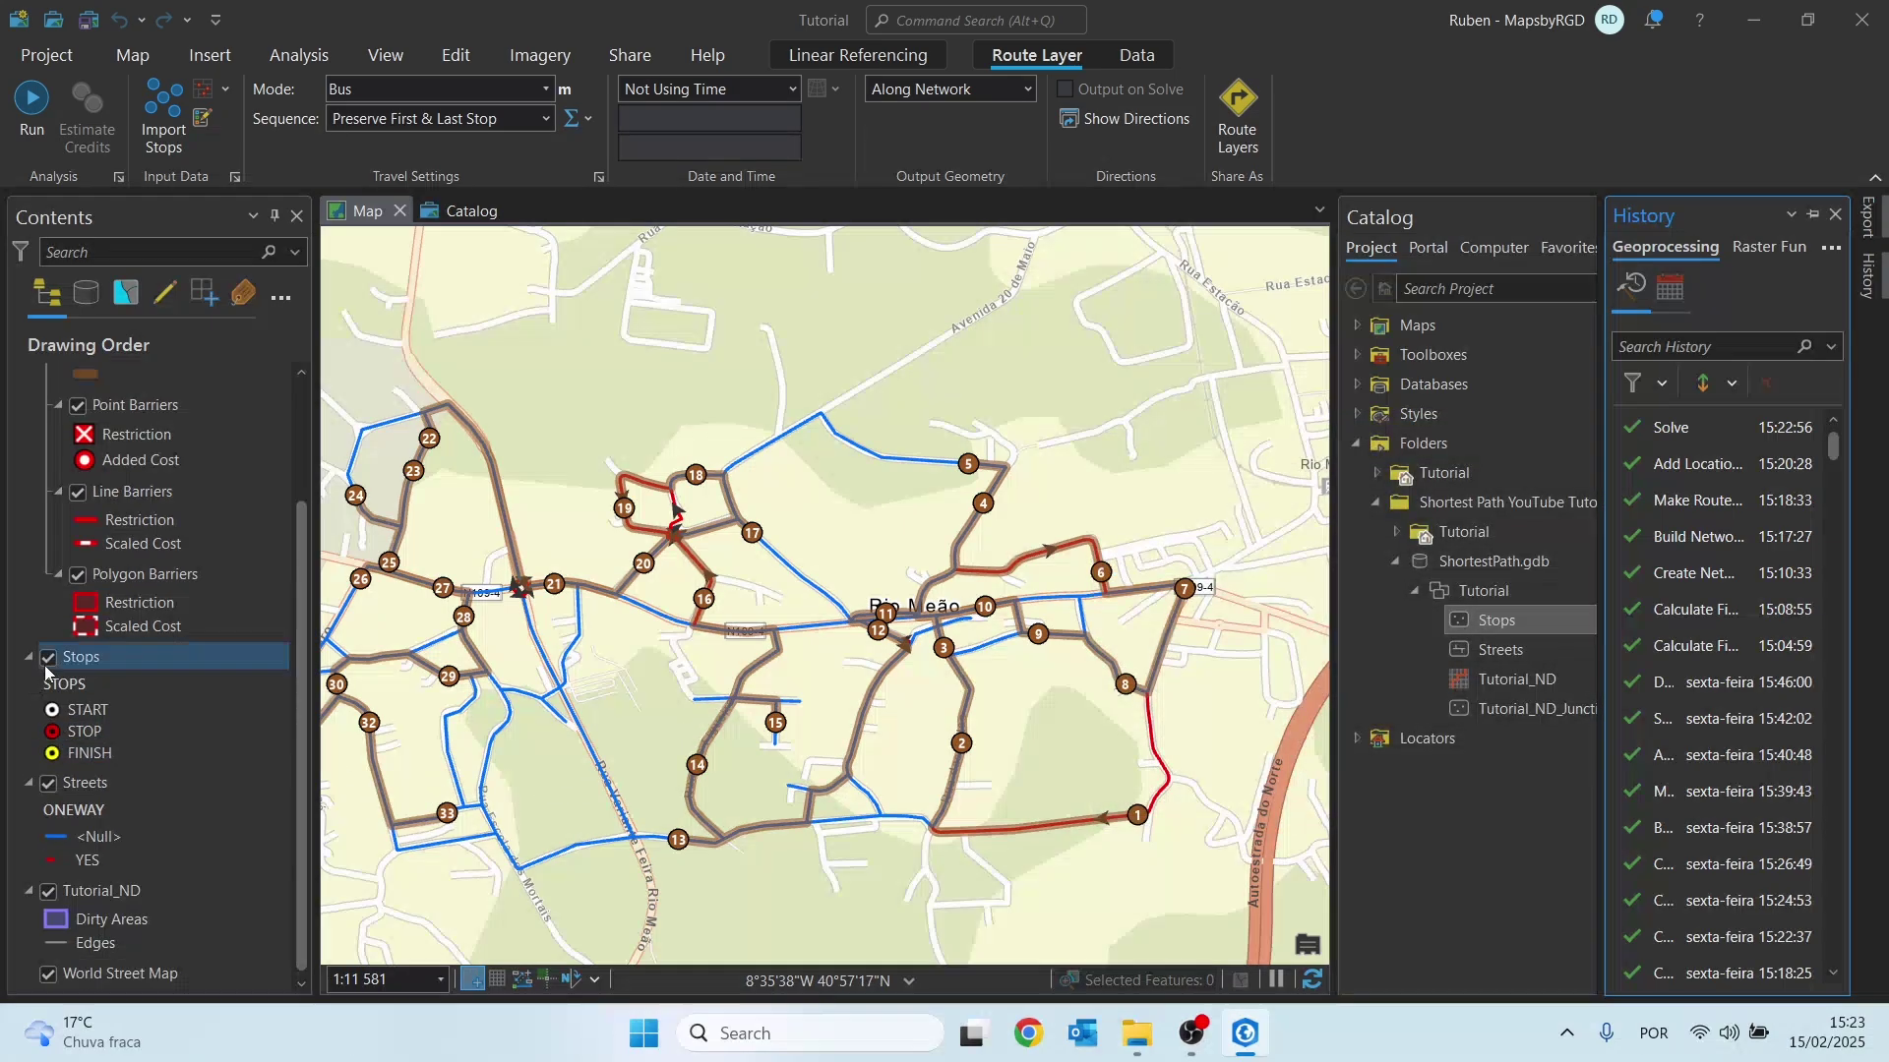
click(49, 661)
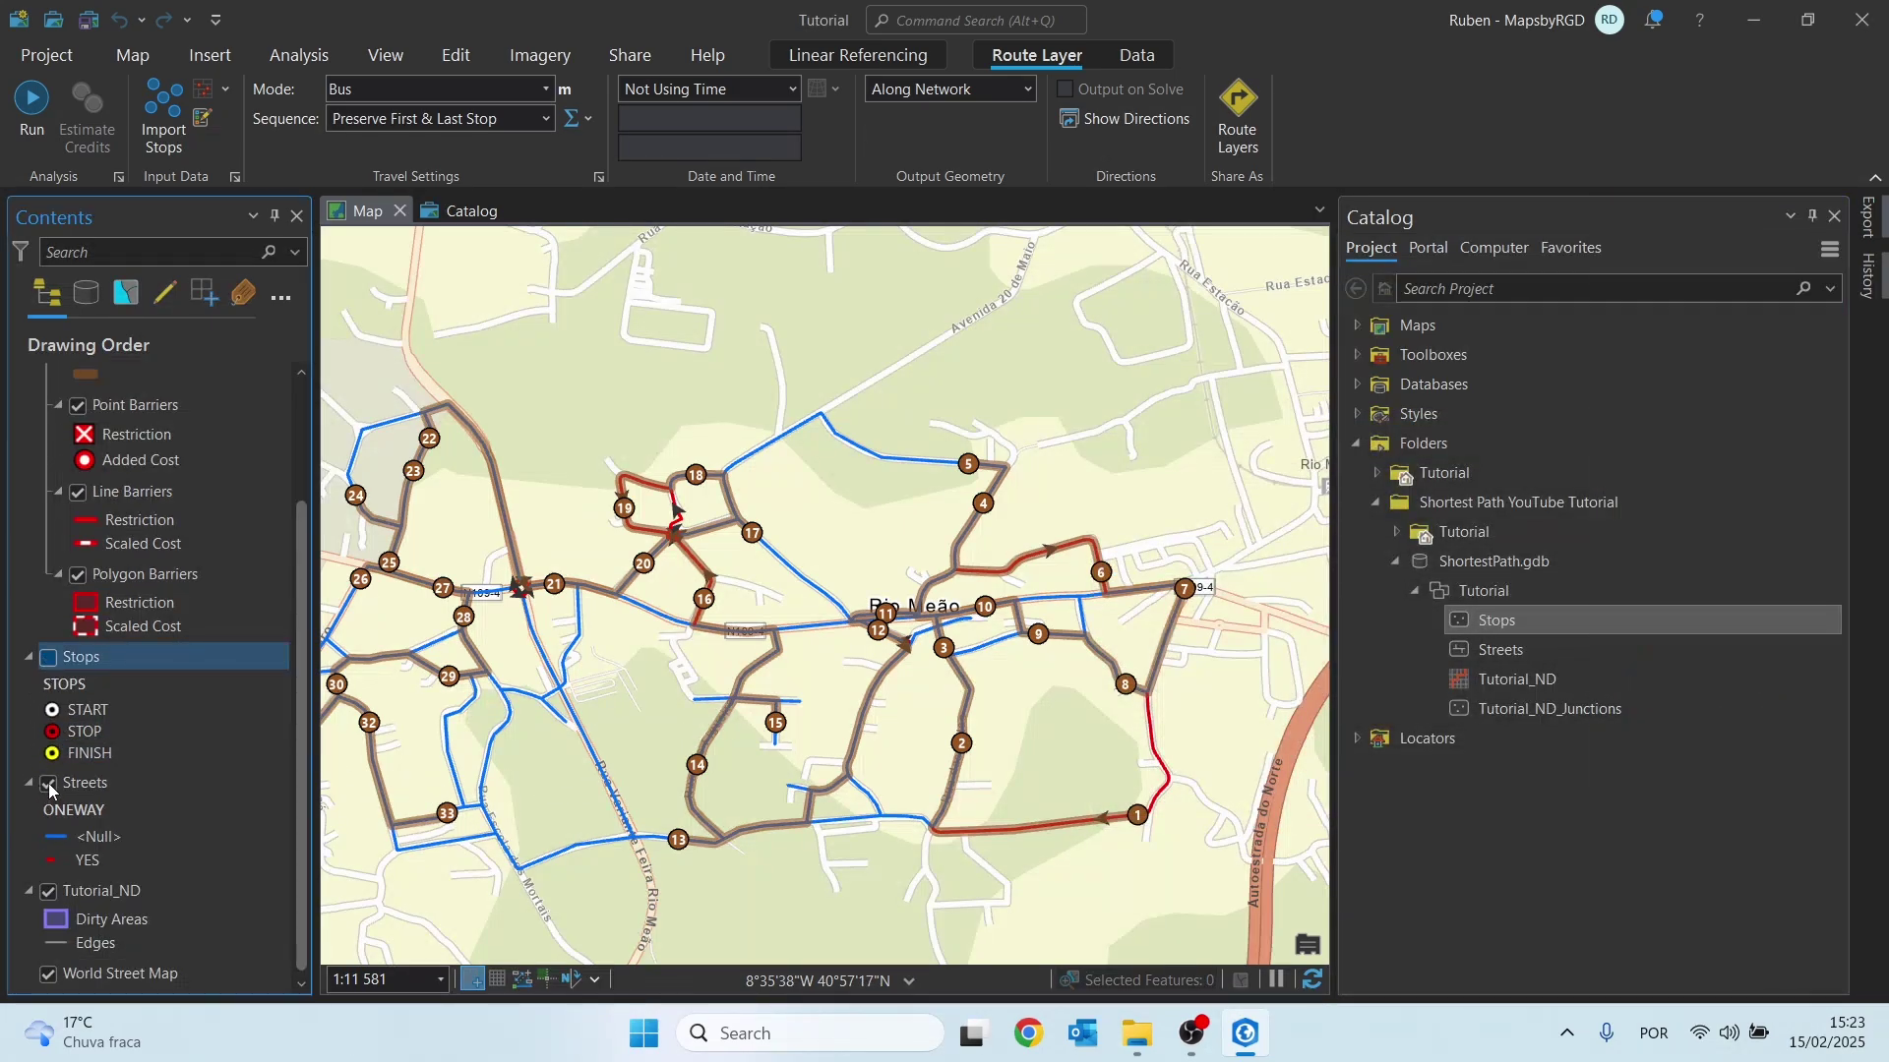
Hide the Streets layer to view the solved route on its own, and show the layer again
click(50, 790)
click(49, 786)
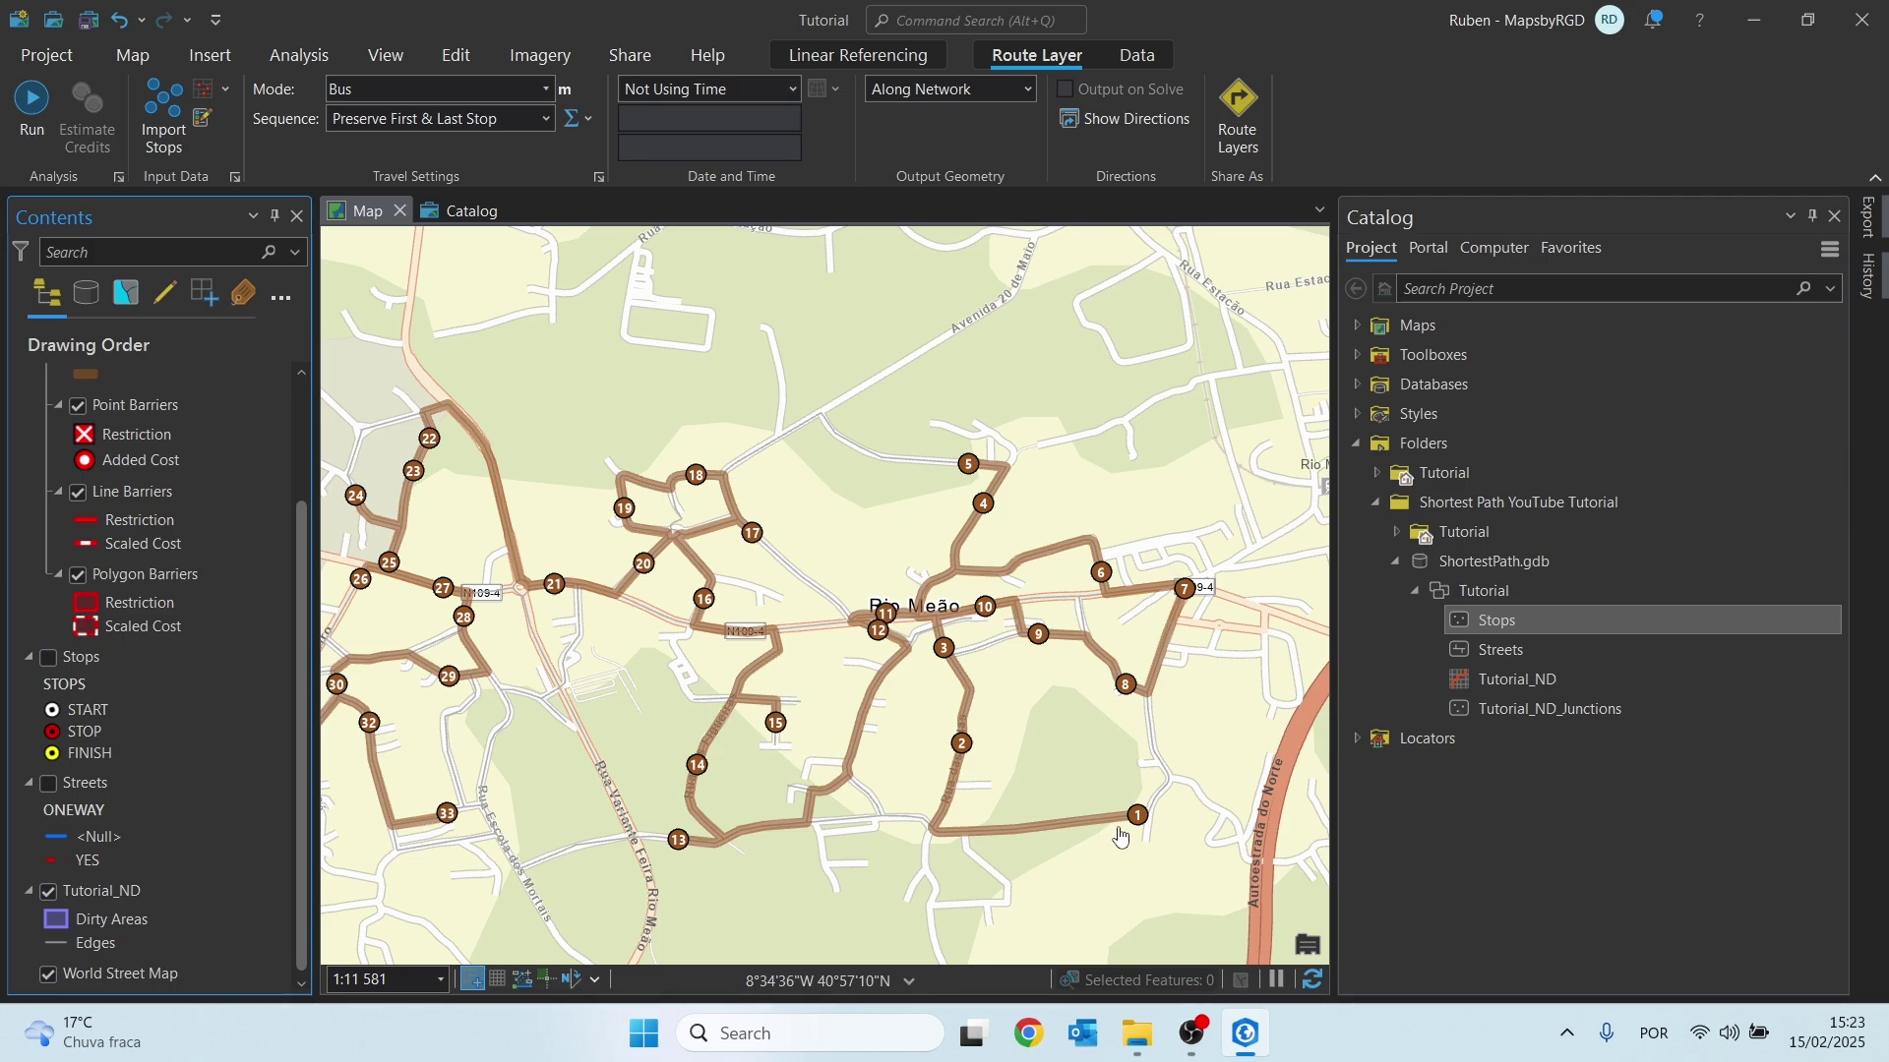
click(48, 783)
Examine the solved route on the map from stop 1 to stop 33, checking the stop order and one-way street directions
scroll(1094, 826, up, 1)
scroll(1091, 827, up, 2)
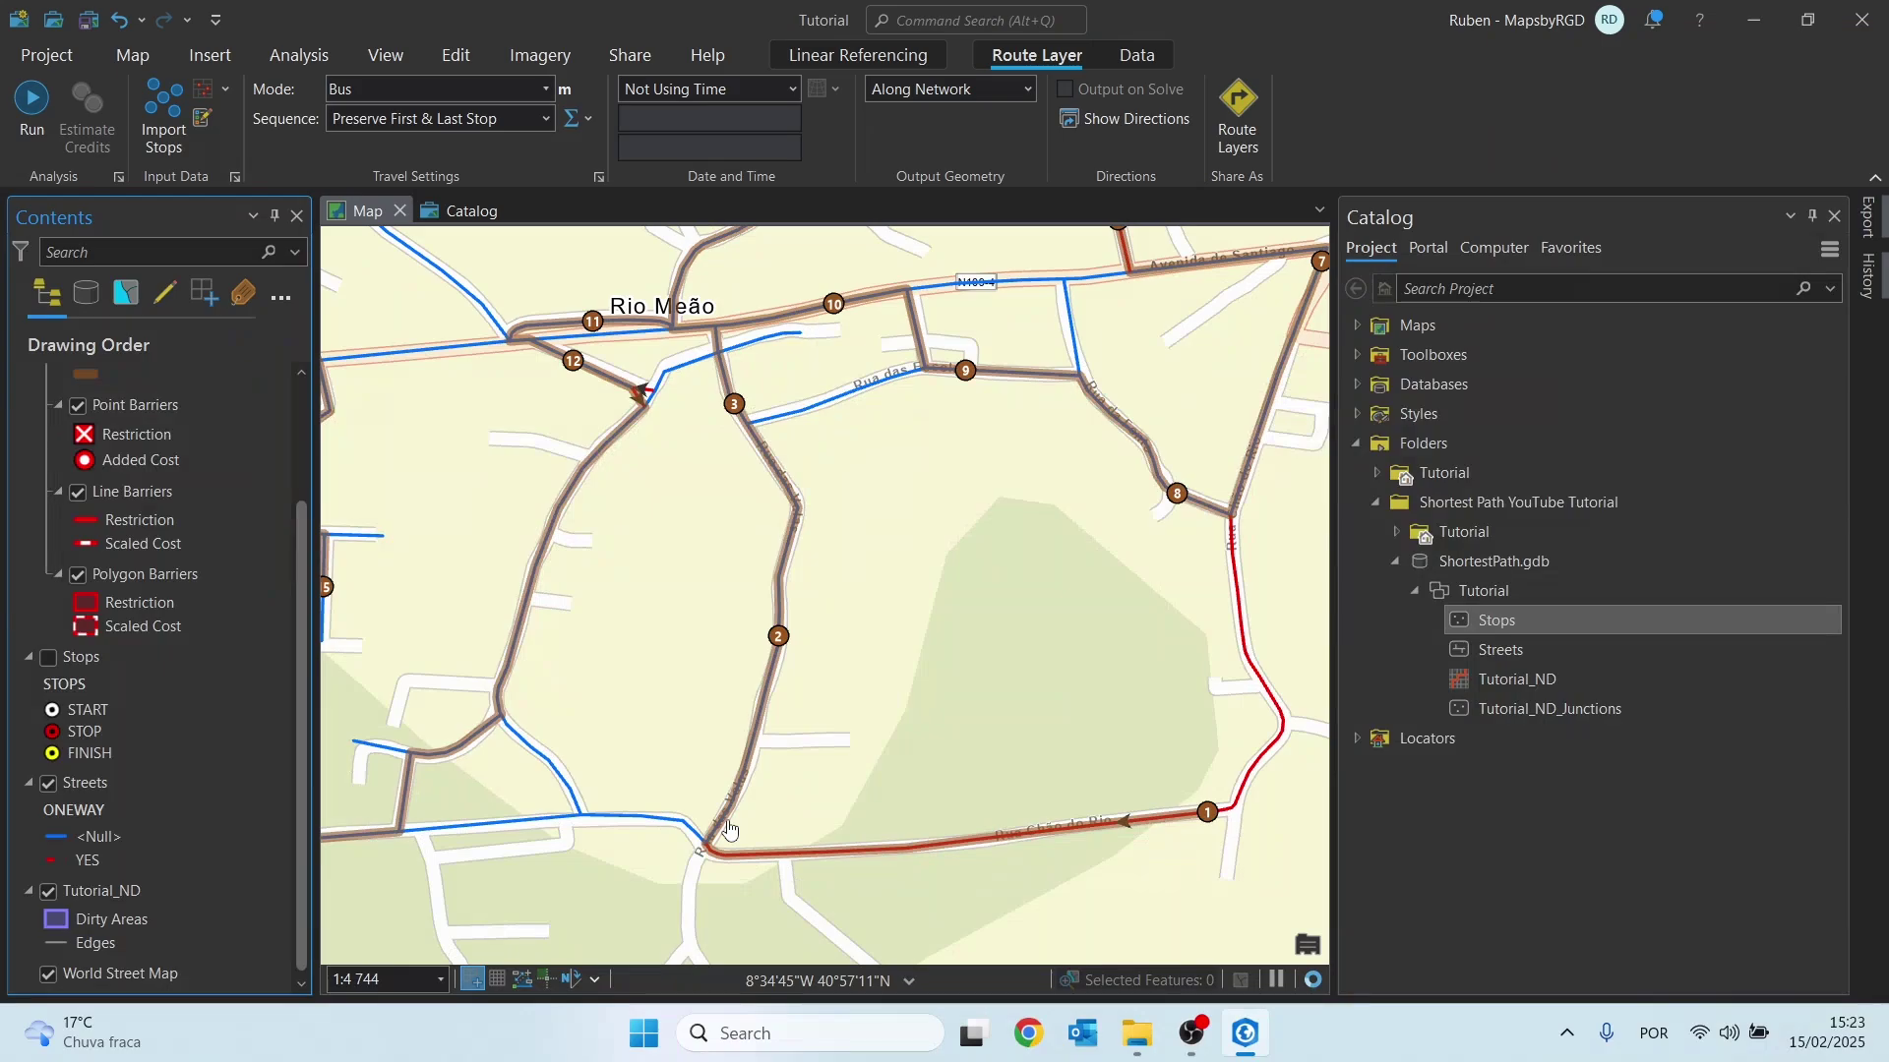
drag(819, 579, 894, 741)
scroll(895, 741, down, 2)
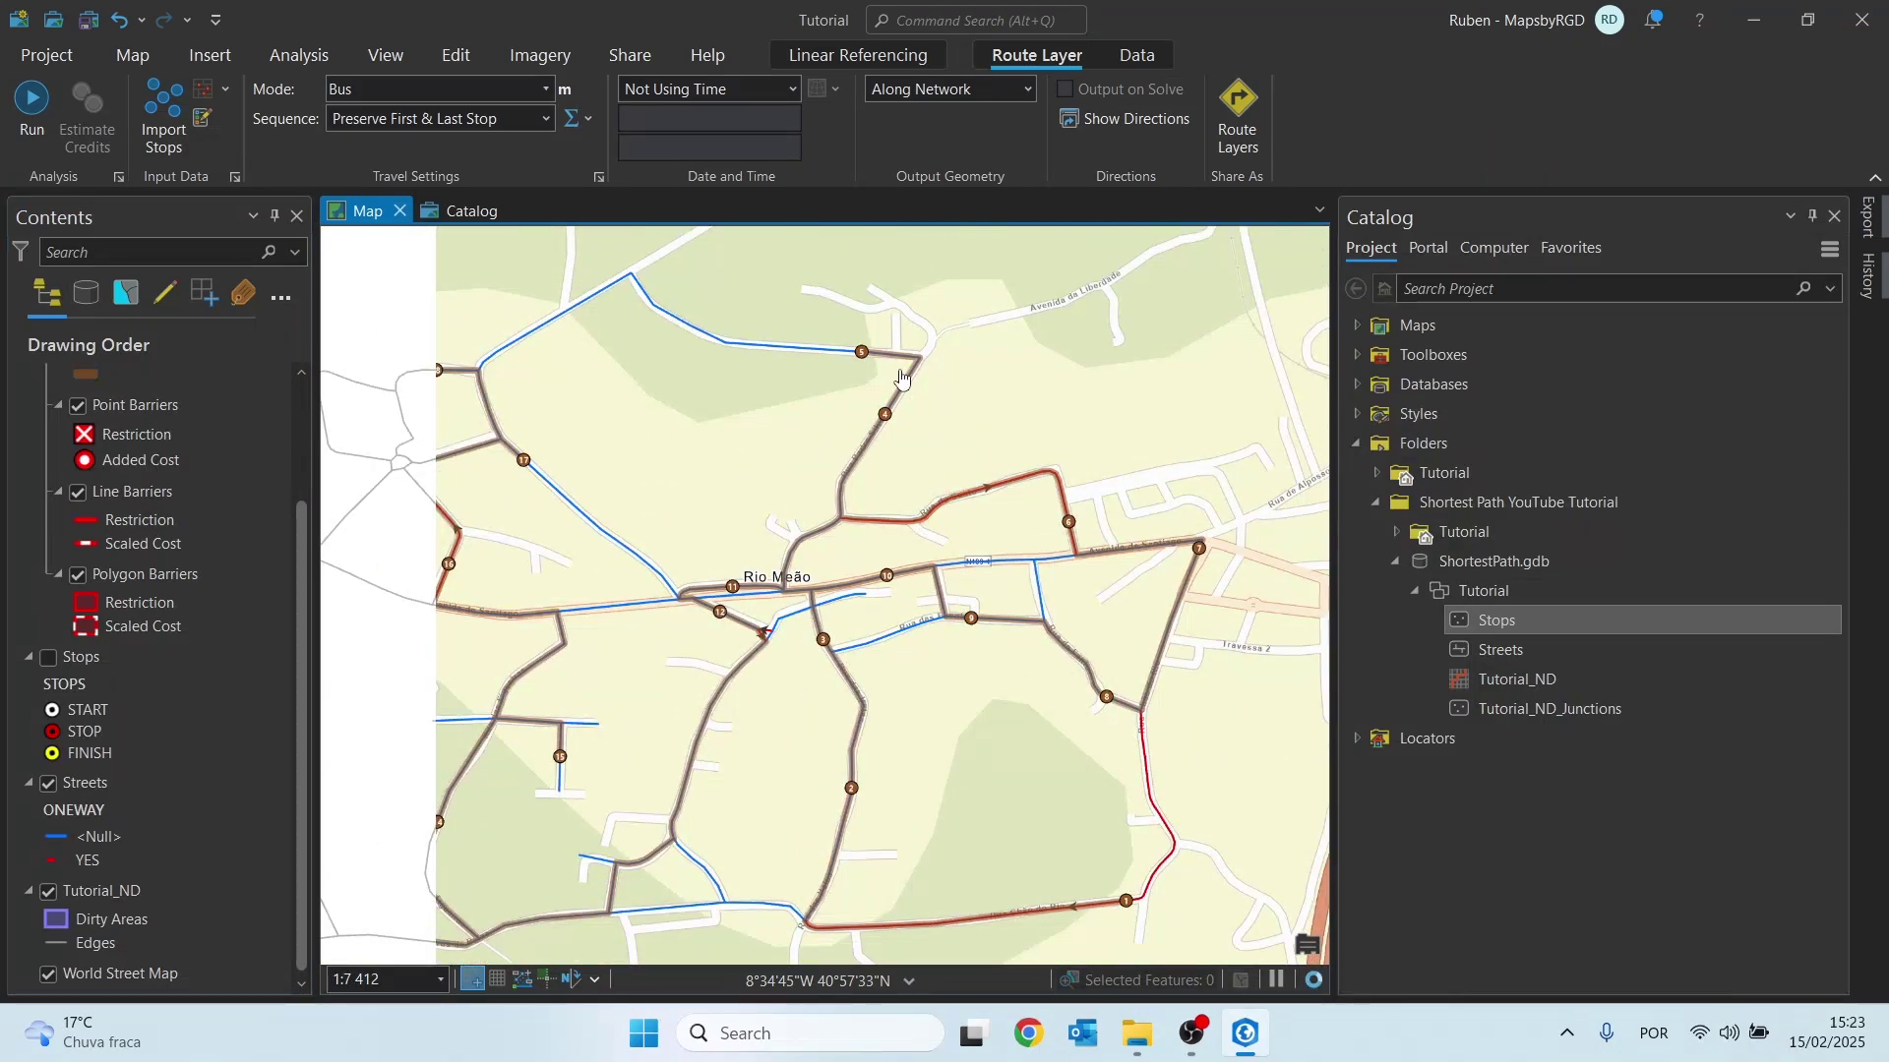
scroll(901, 377, up, 2)
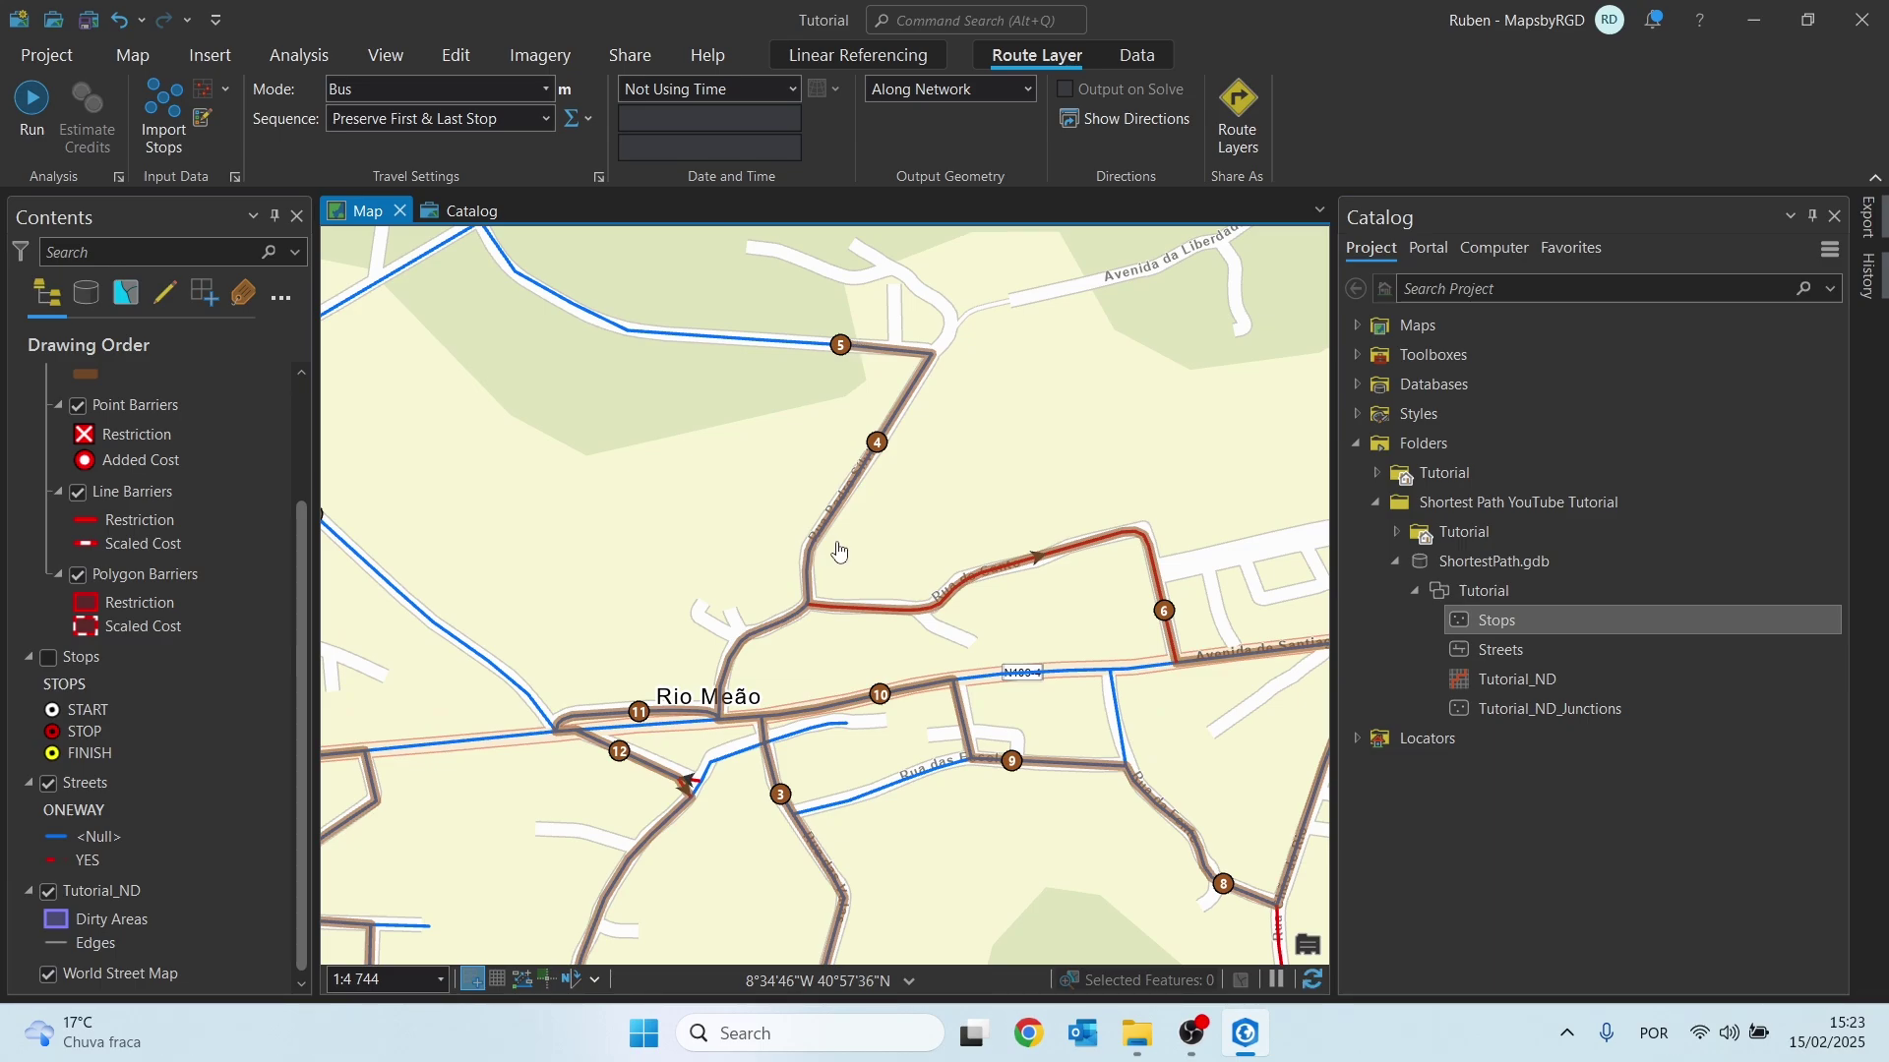
drag(975, 545, 646, 383)
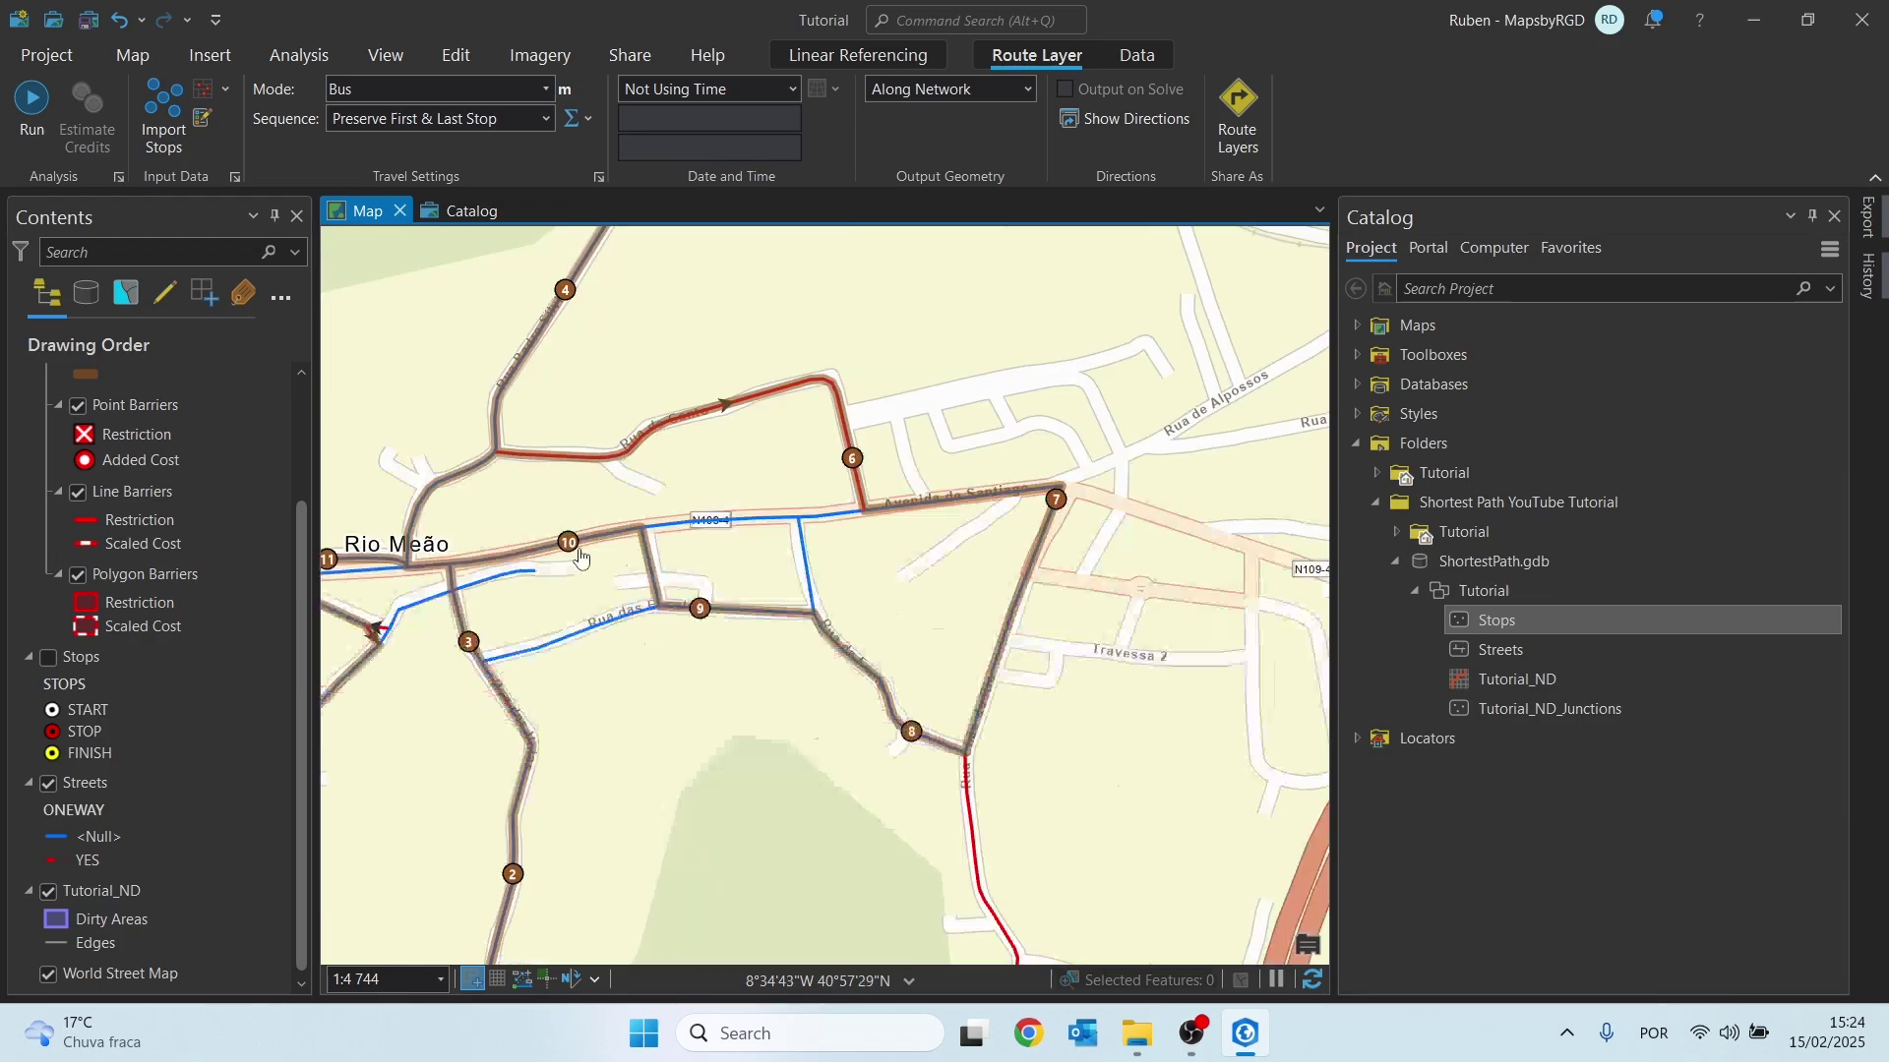
drag(765, 571, 877, 586)
drag(423, 613, 804, 649)
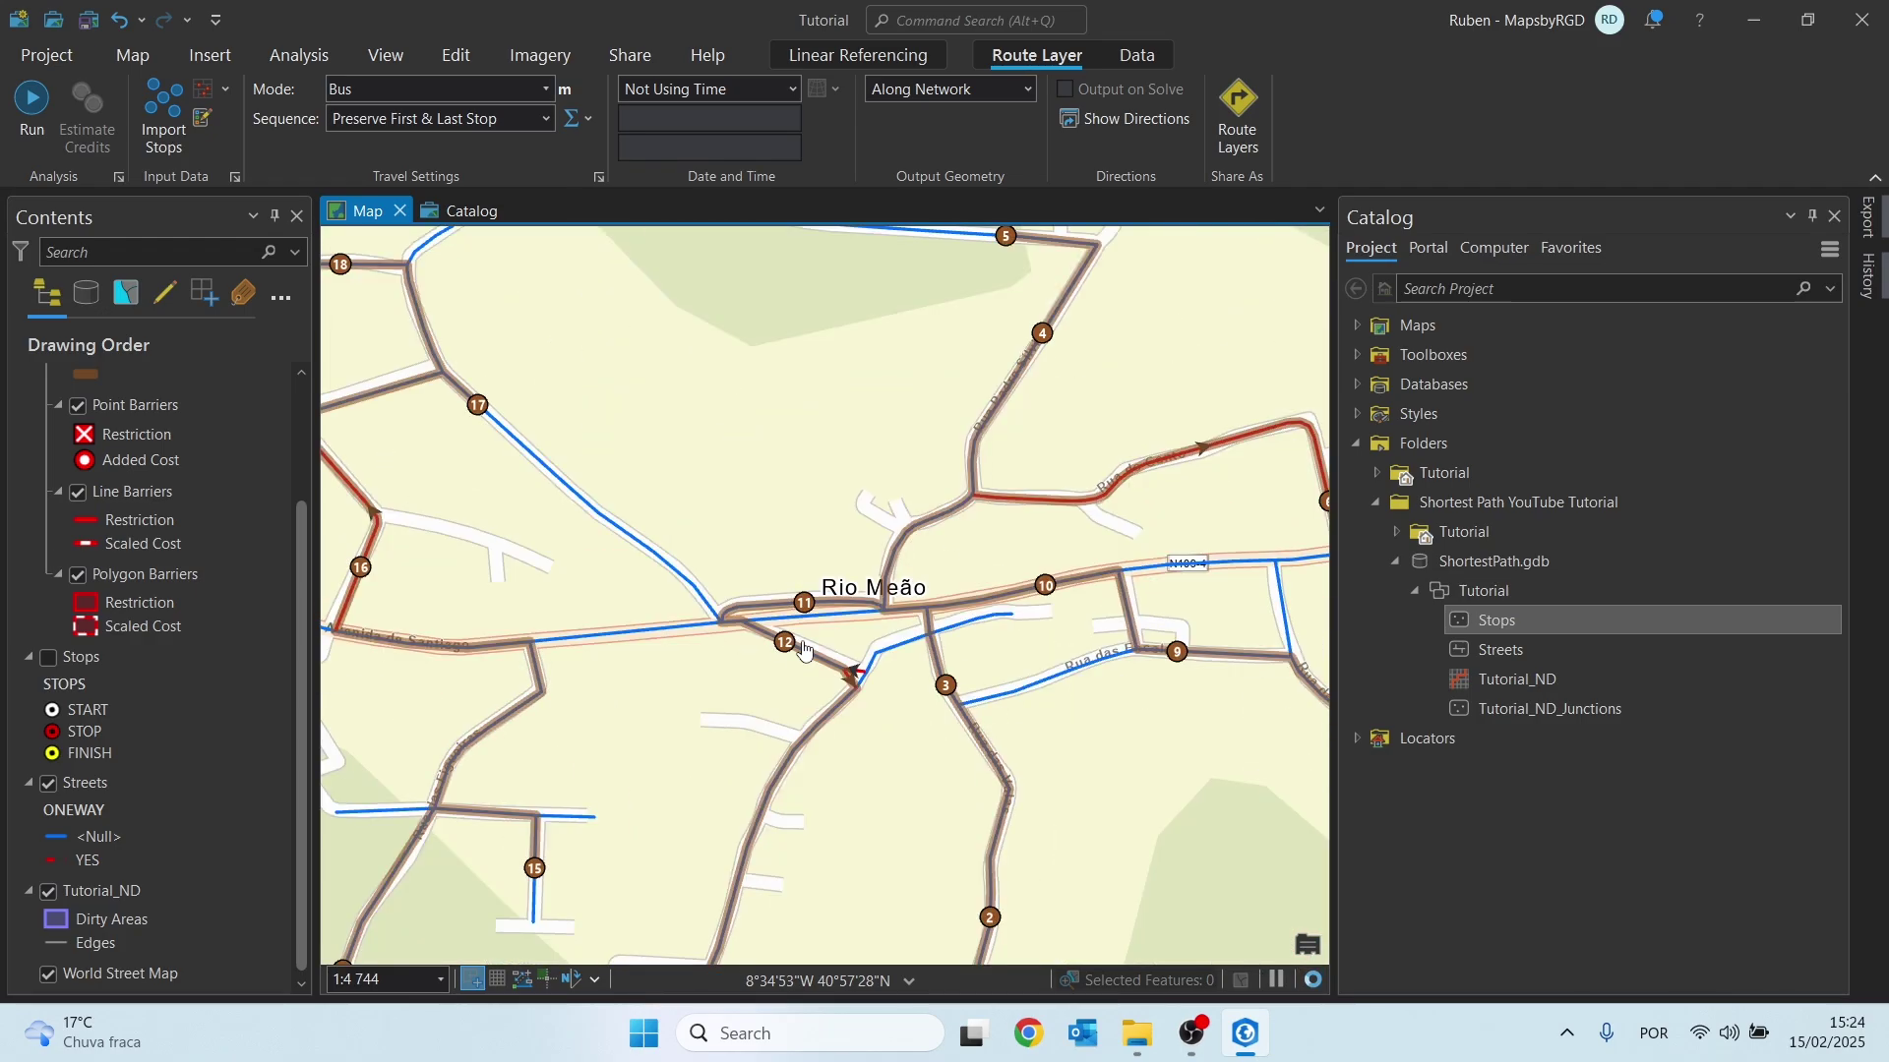
scroll(803, 650, up, 4)
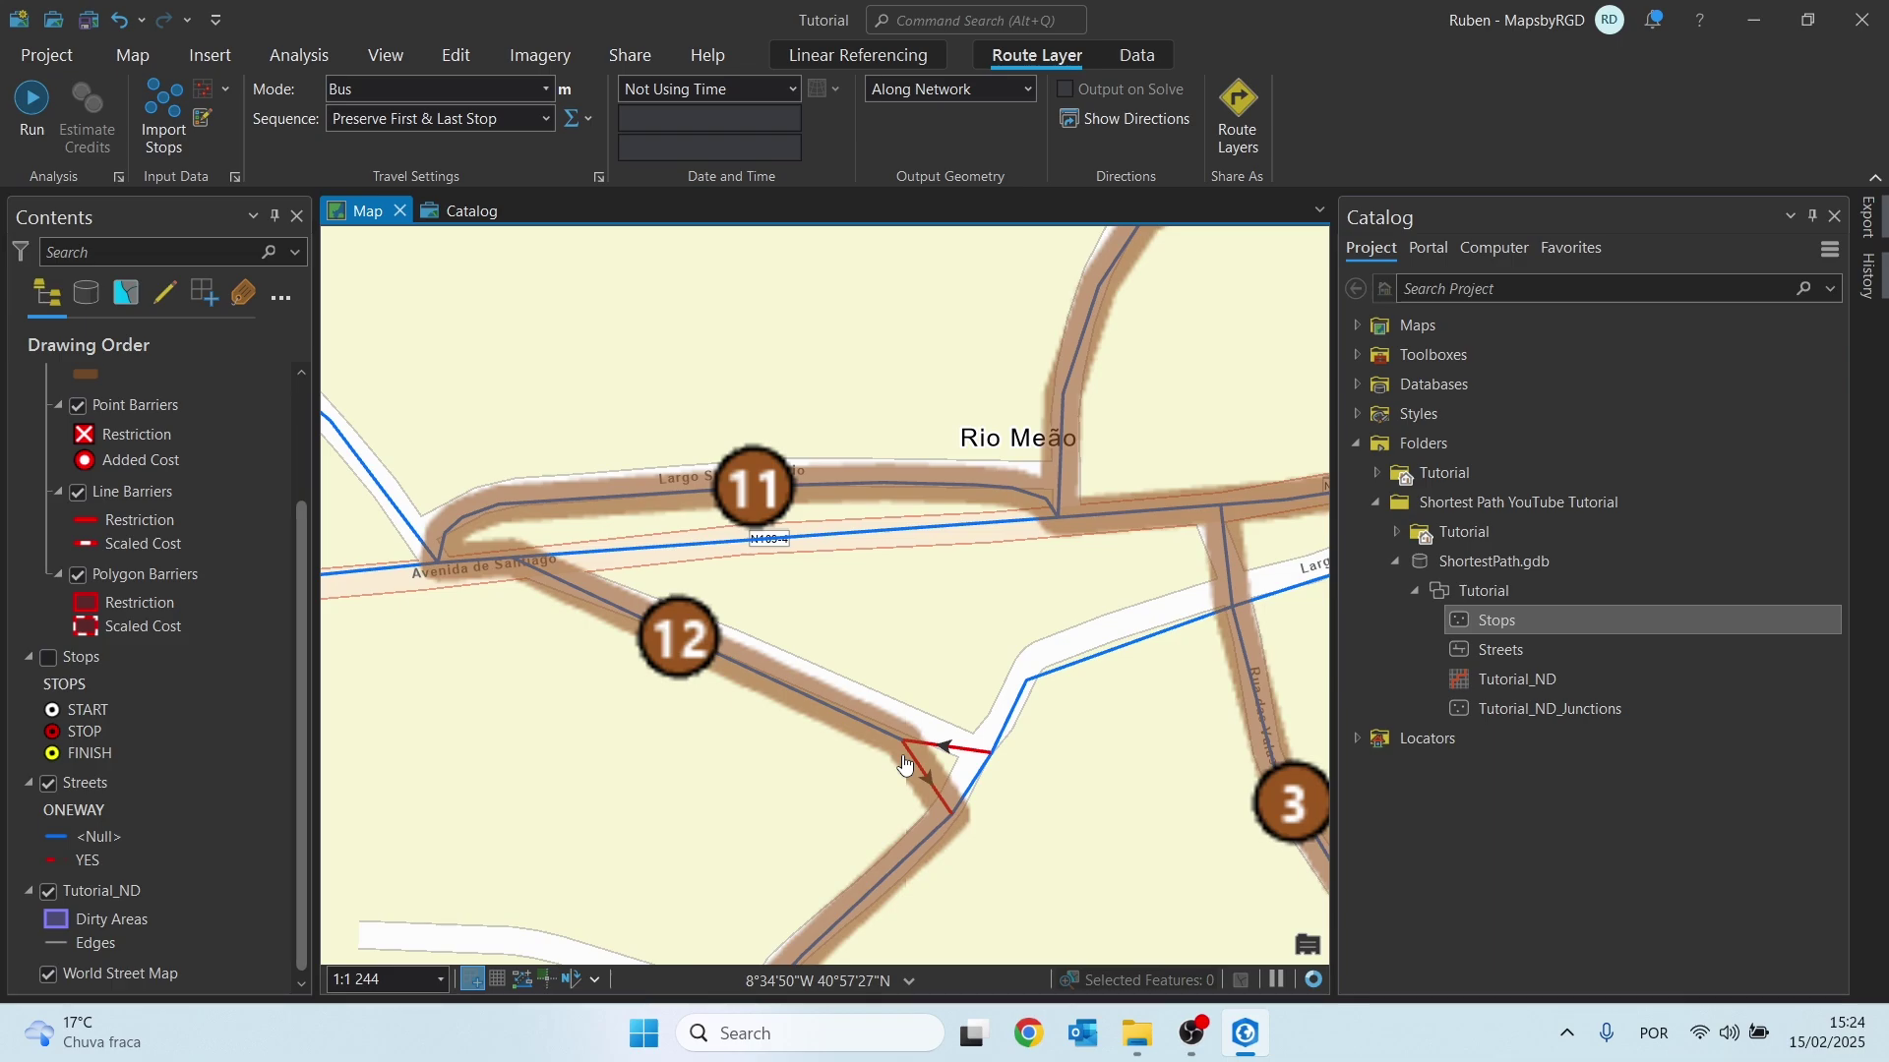
scroll(905, 762, down, 4)
scroll(915, 517, up, 3)
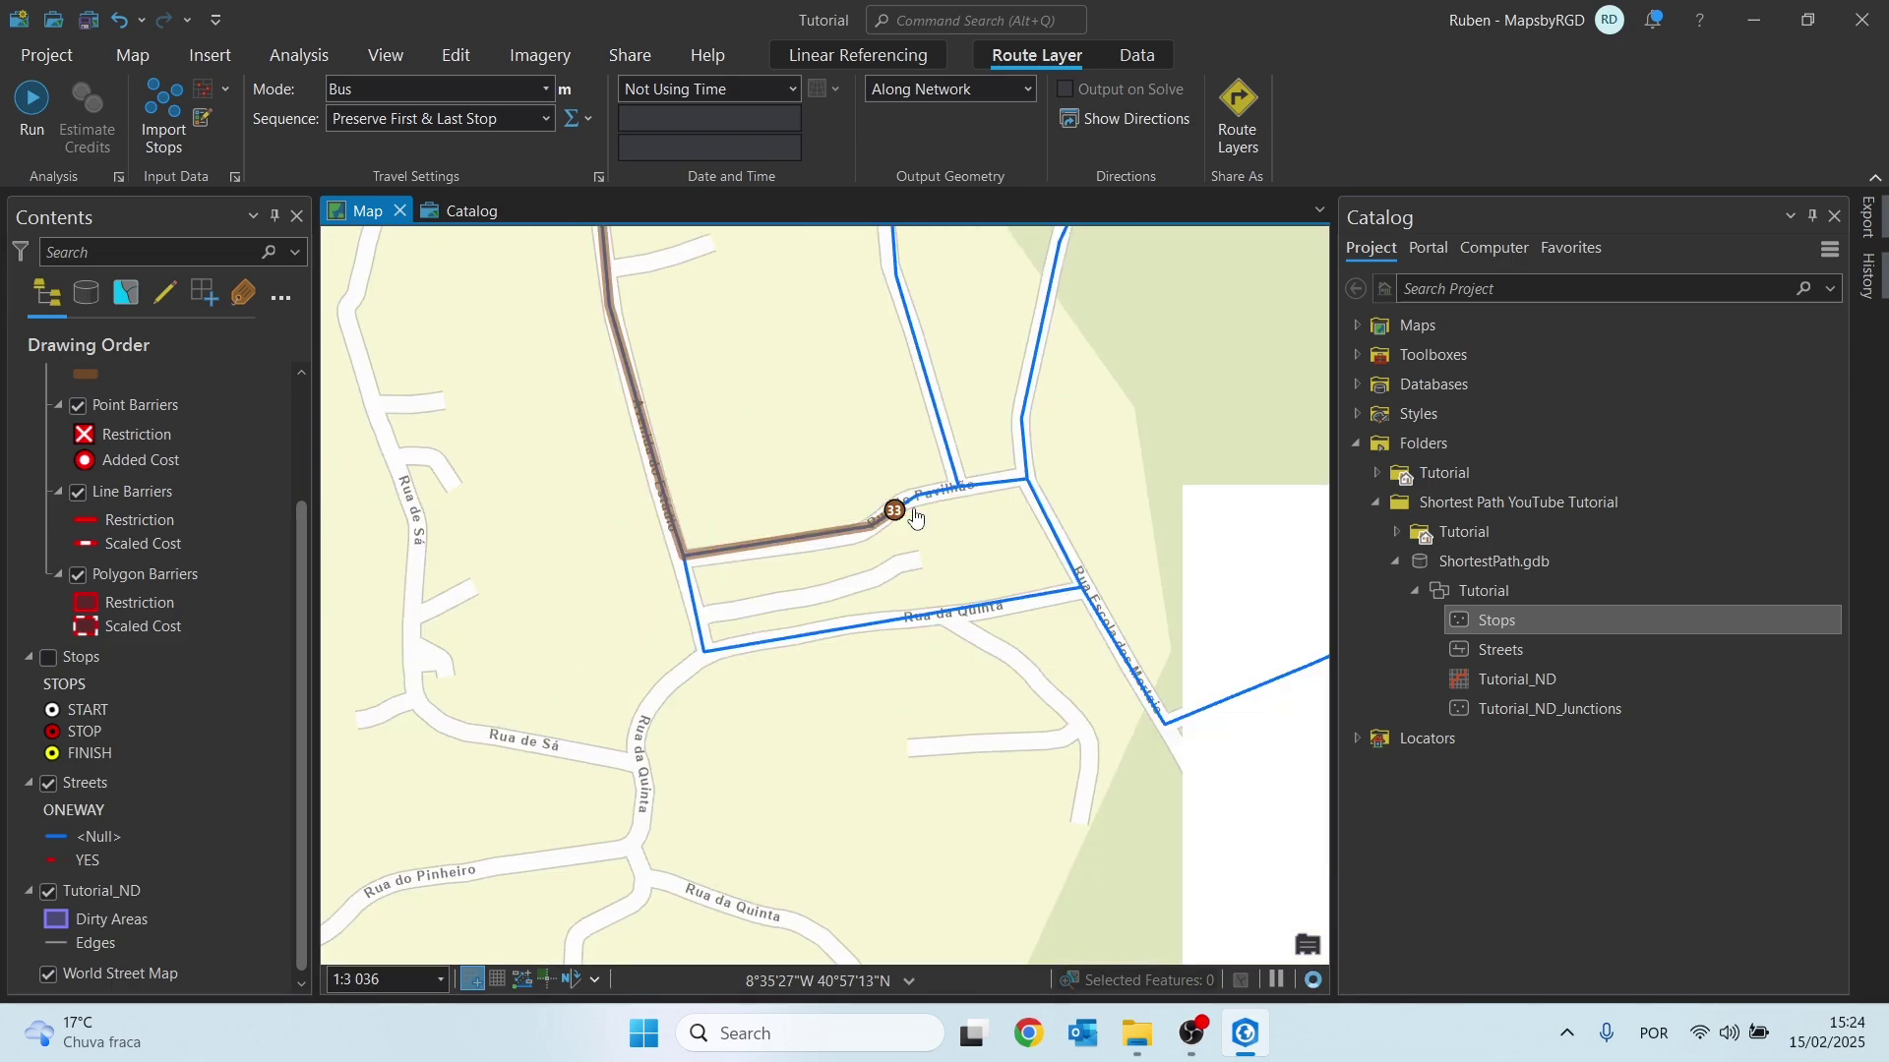
Open the attribute table of the Route layer's Stops sublayer and look through its records and fields
right_click(127, 438)
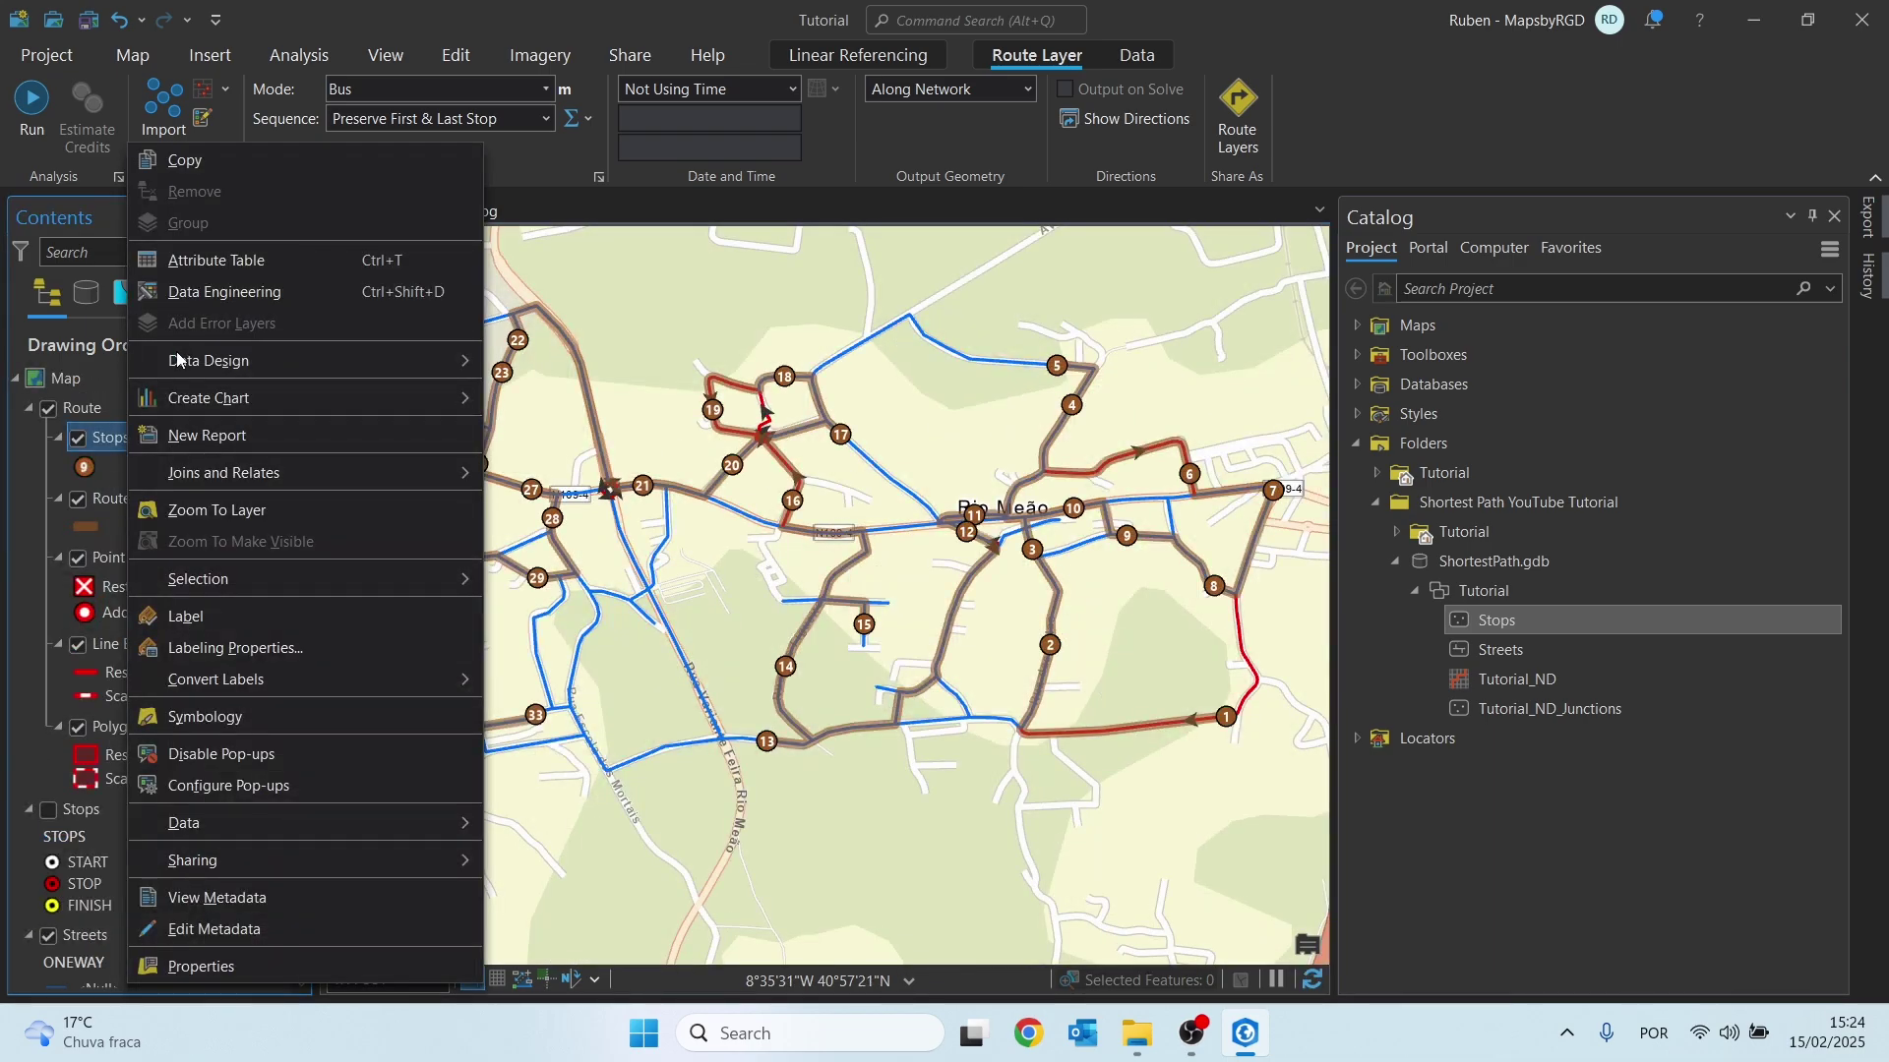
key(Escape)
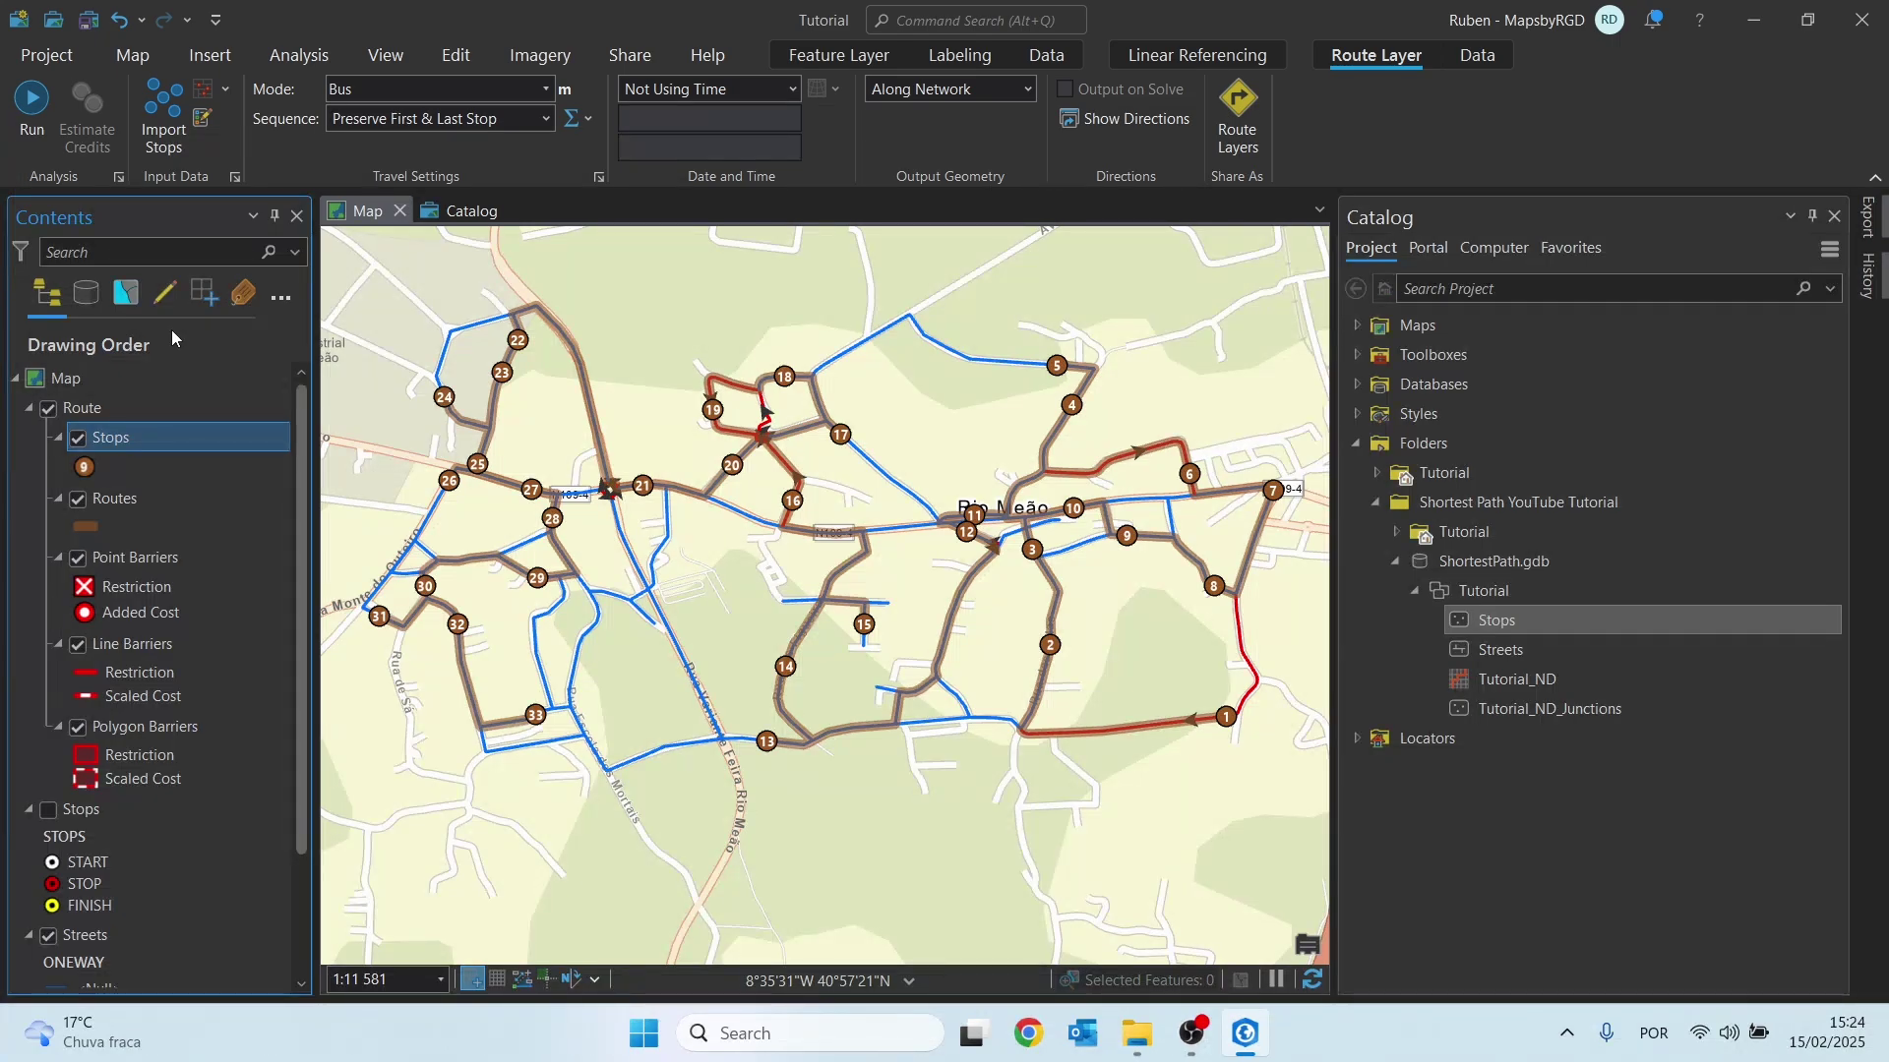
key(ctrl+t)
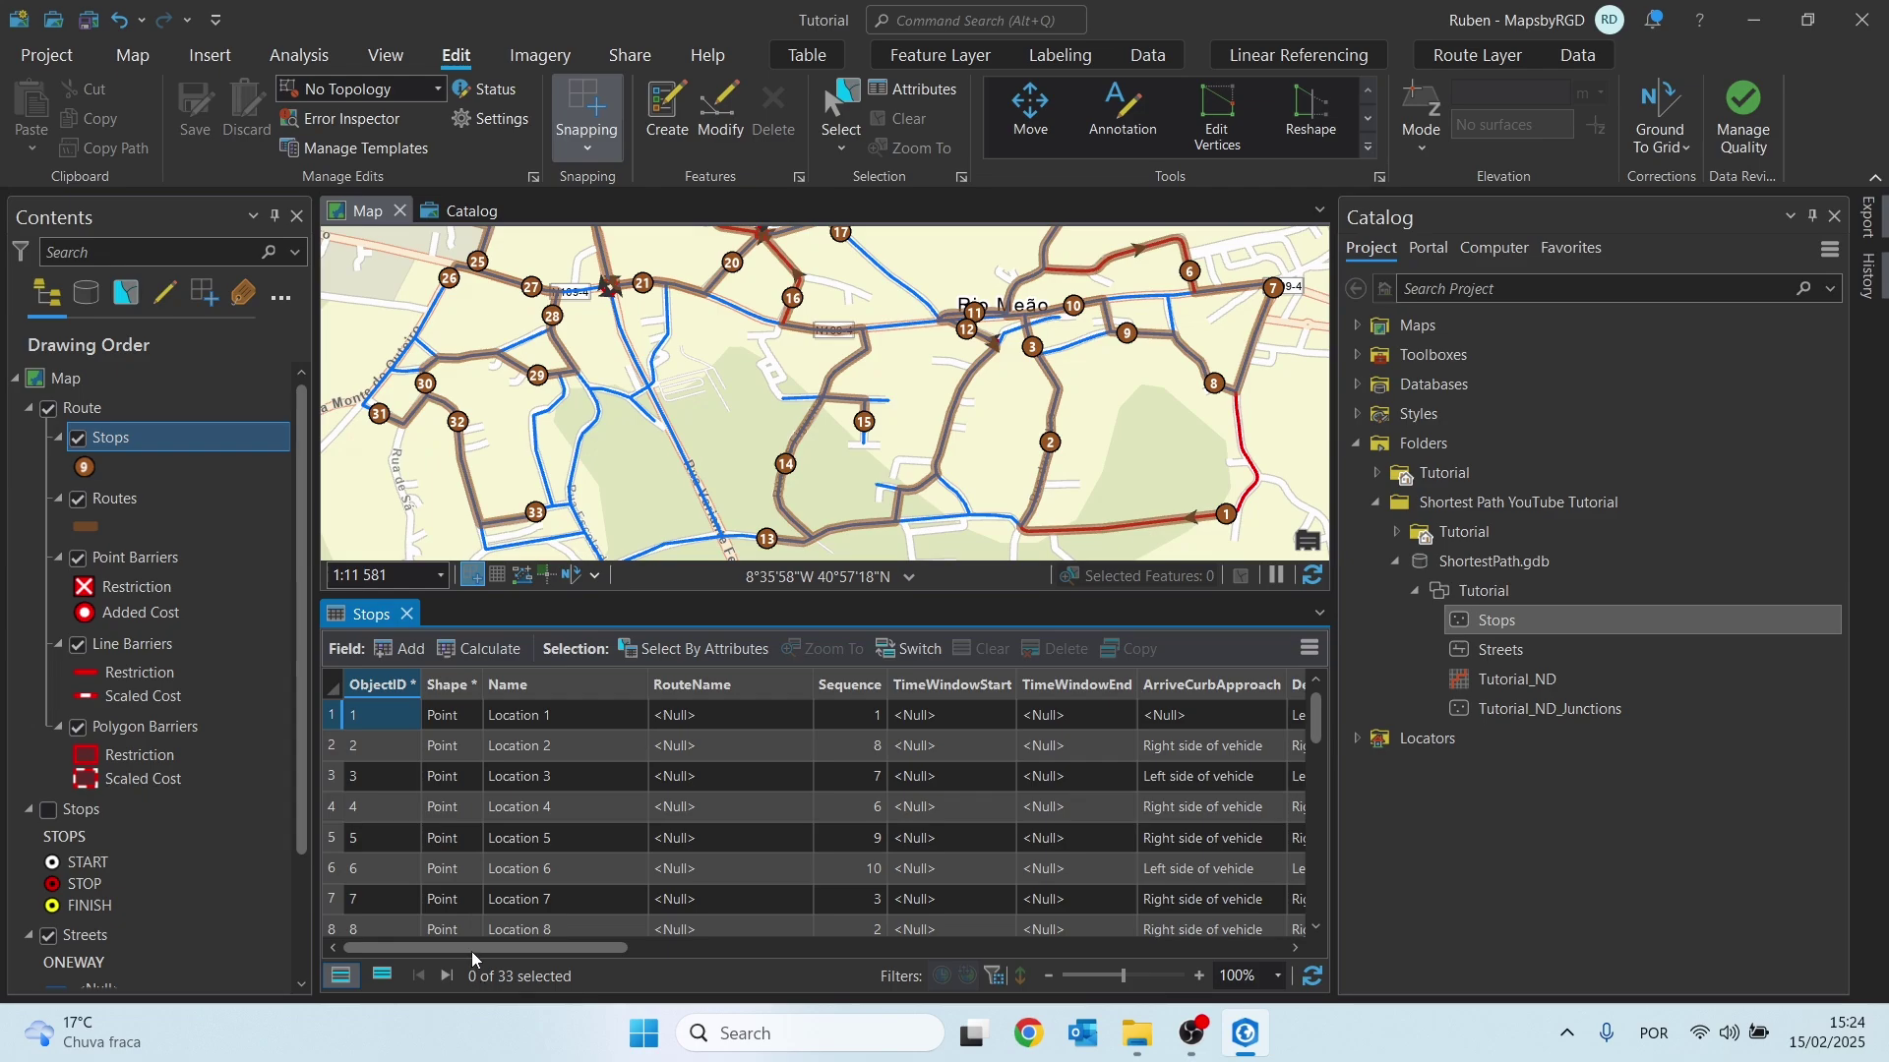
drag(479, 947, 605, 947)
drag(1153, 926, 367, 957)
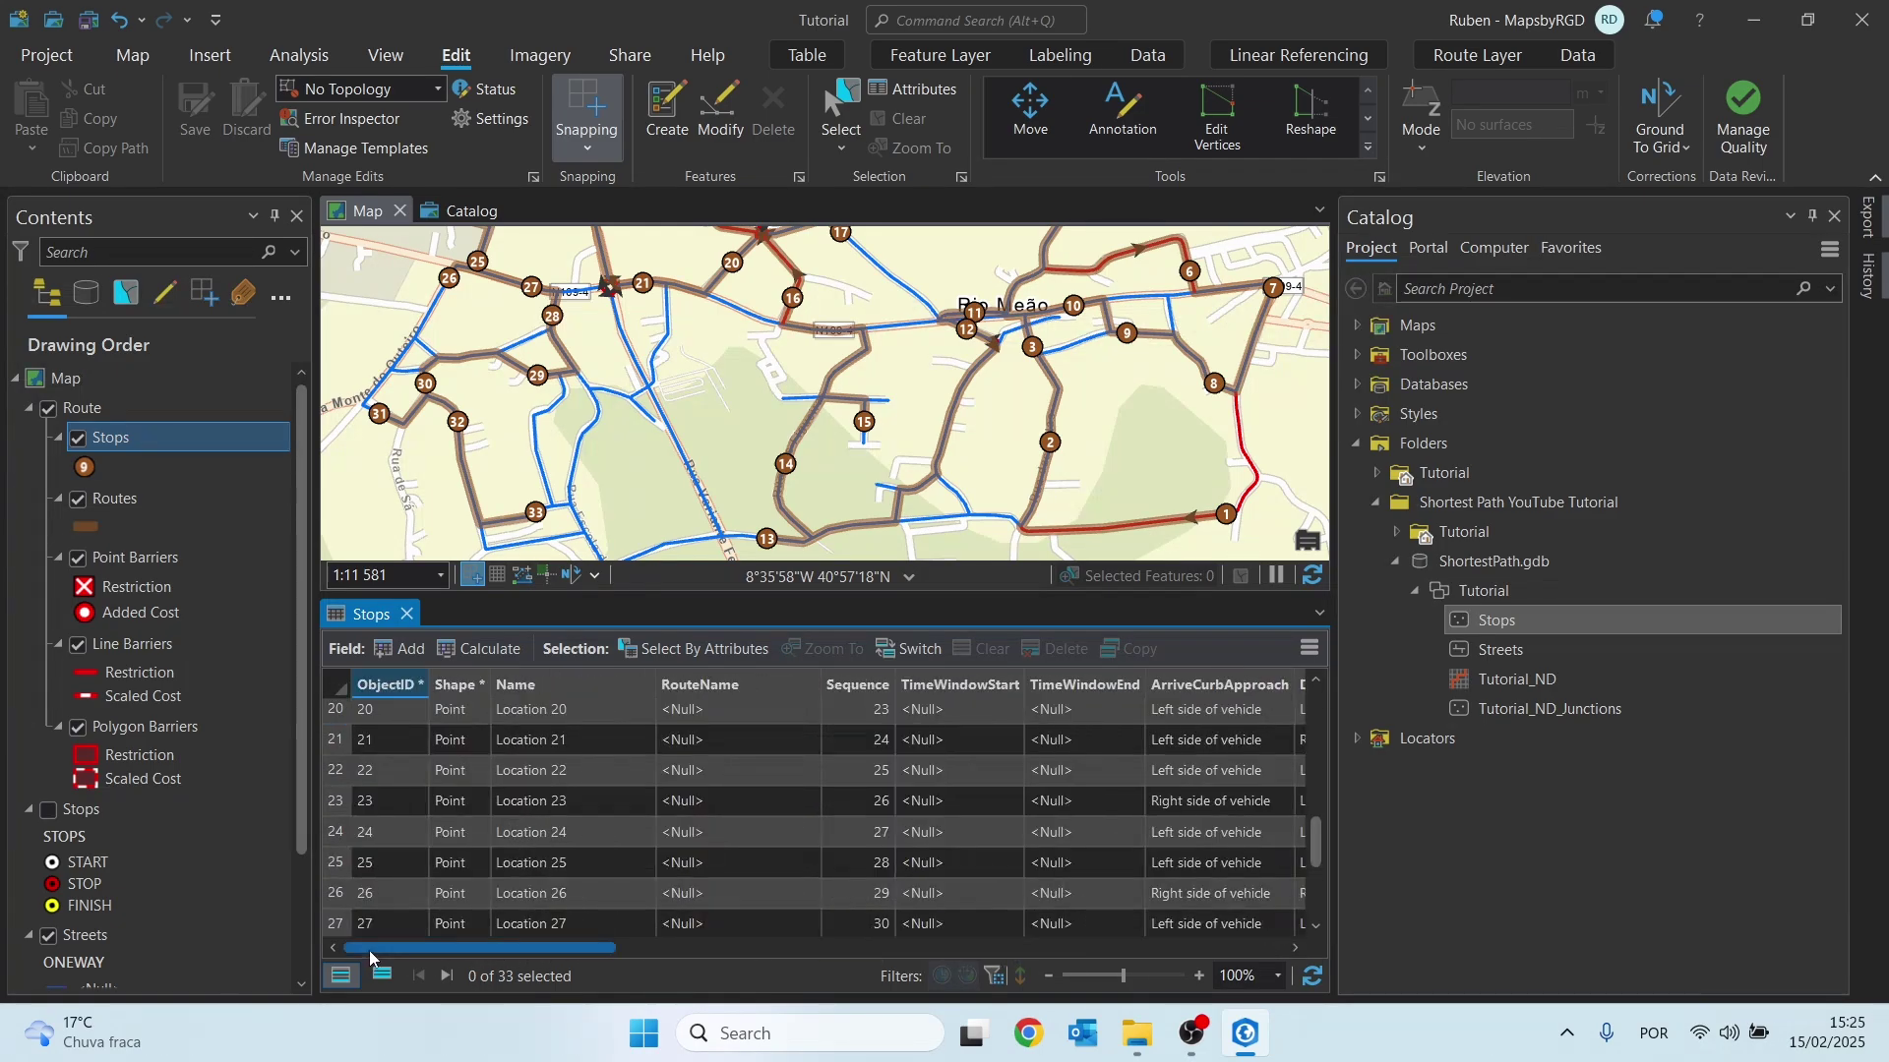
Select and zoom to the Location 22 stop from its table row, and examine its Attr_Time, Cumul_Length and Cumul_Time values
click(335, 773)
double_click(334, 775)
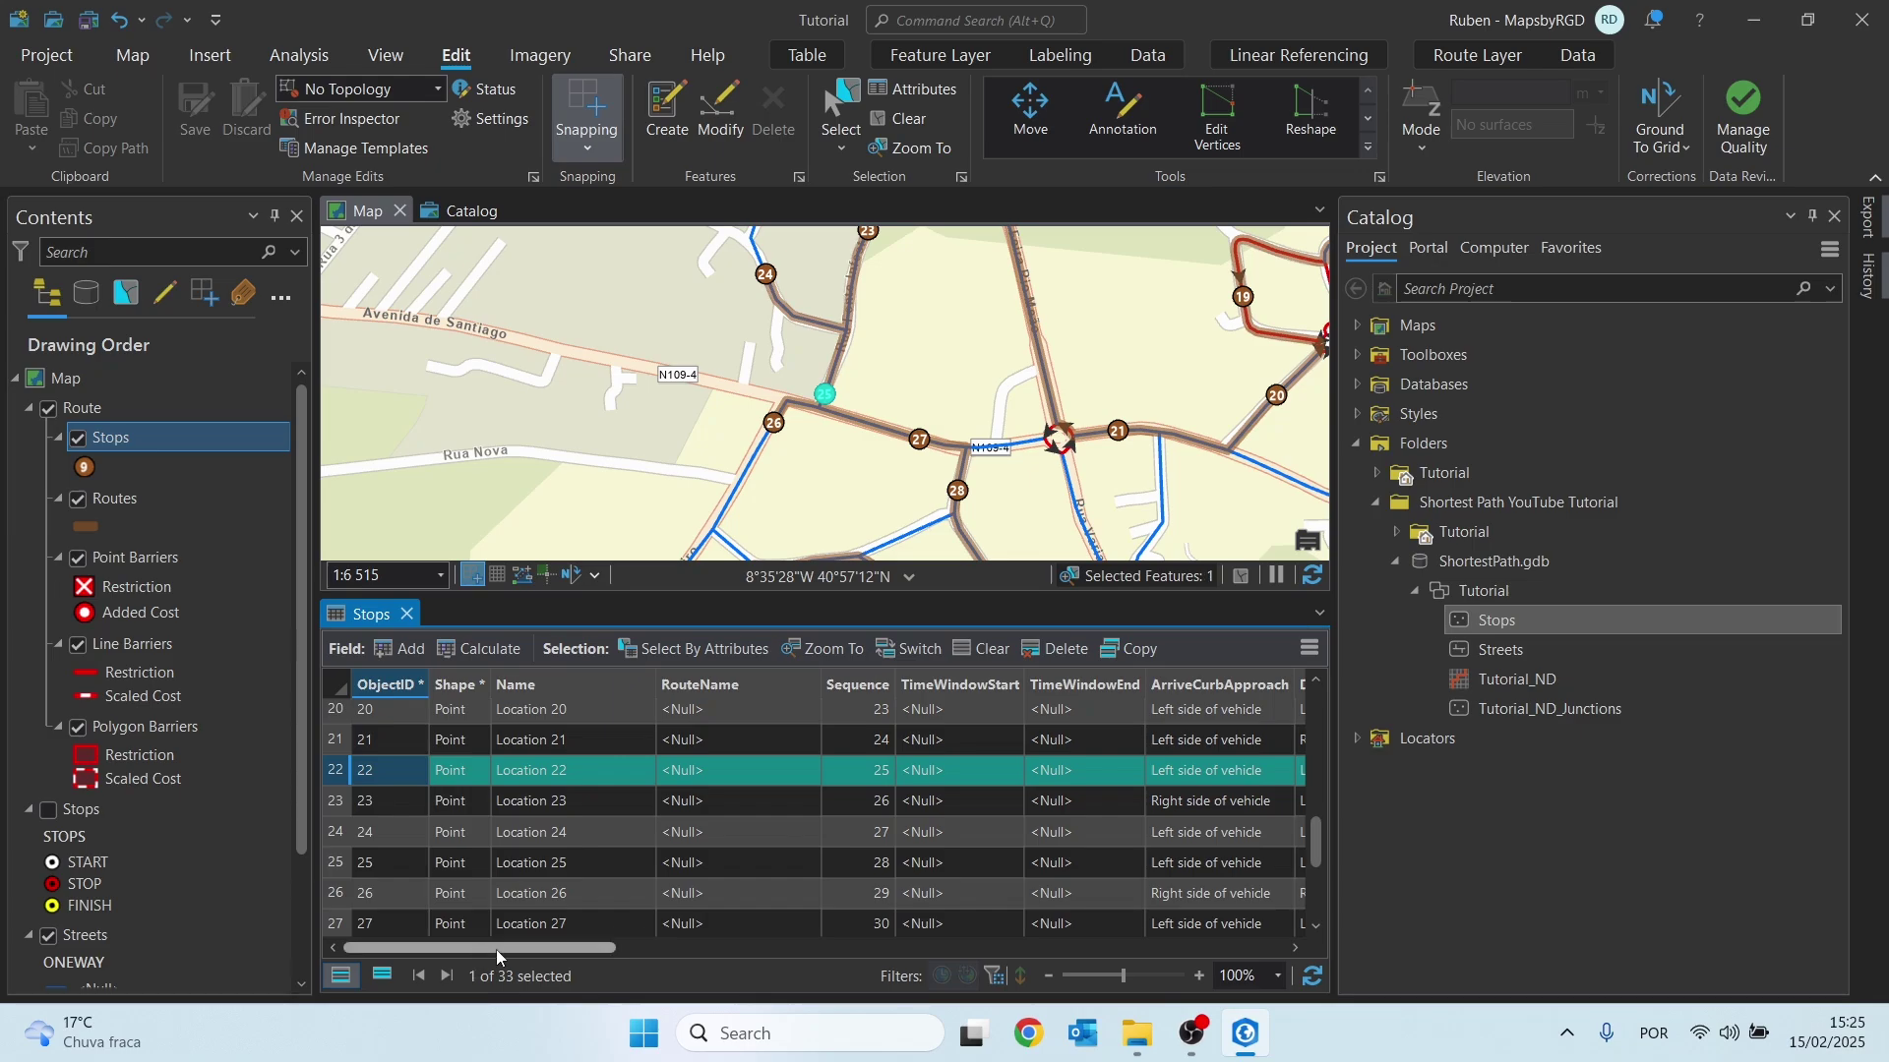
drag(496, 948, 582, 949)
click(1206, 947)
click(1206, 946)
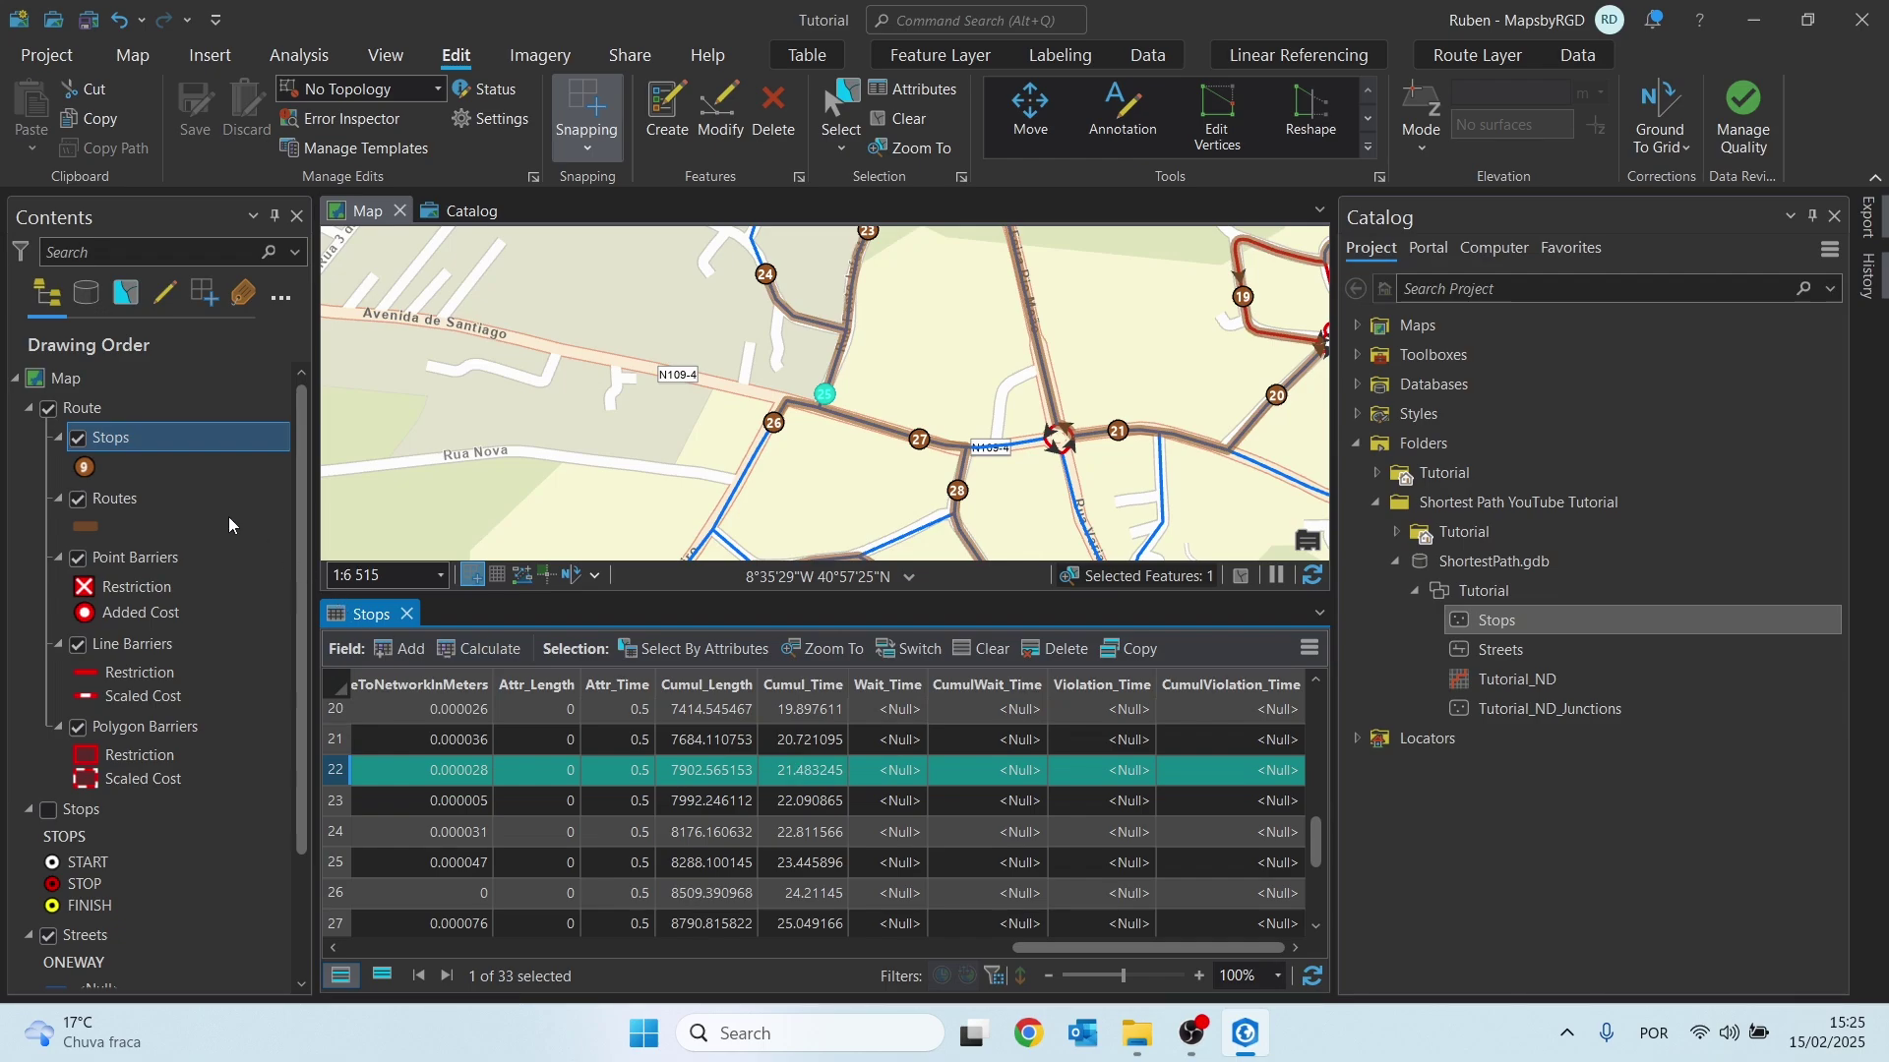
Close the Stops table, open the Routes sublayer's attribute table and examine its Total_Length and Total_Time fields
click(406, 613)
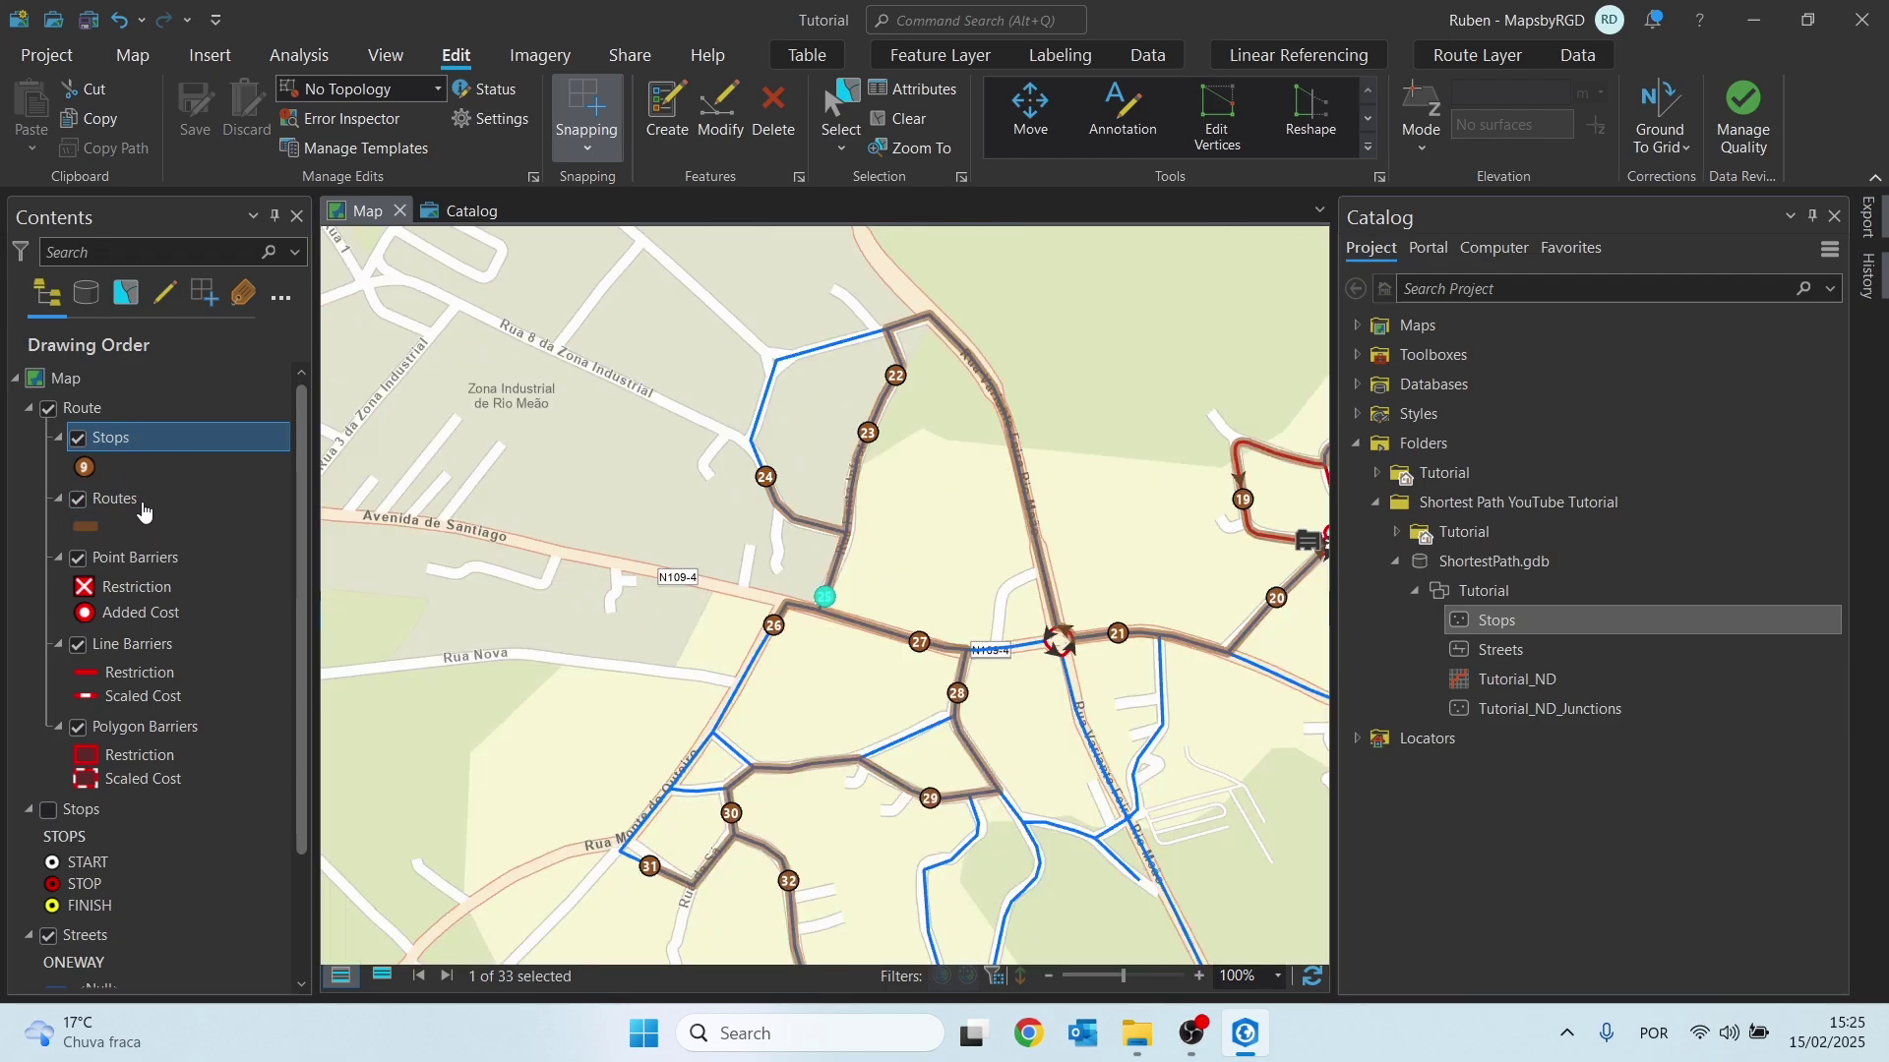
ctrl+click(107, 500)
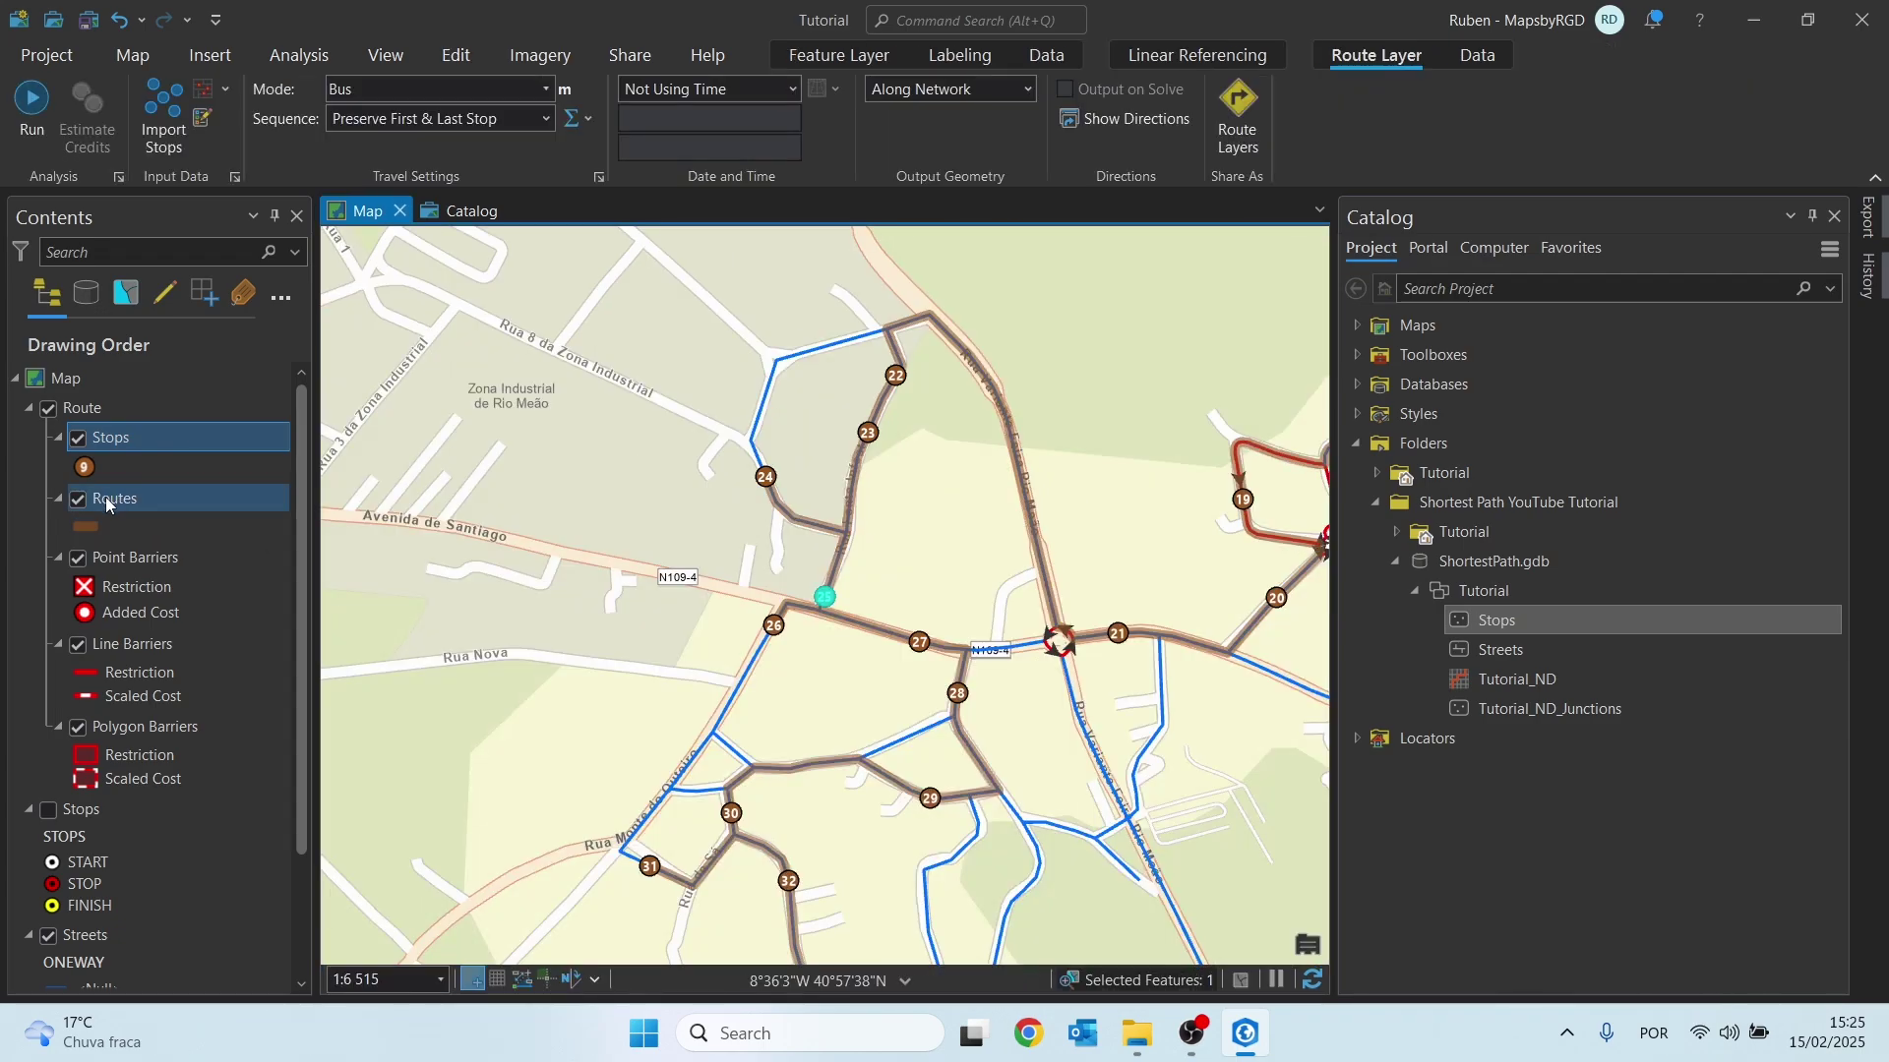
right_click(104, 497)
click(181, 260)
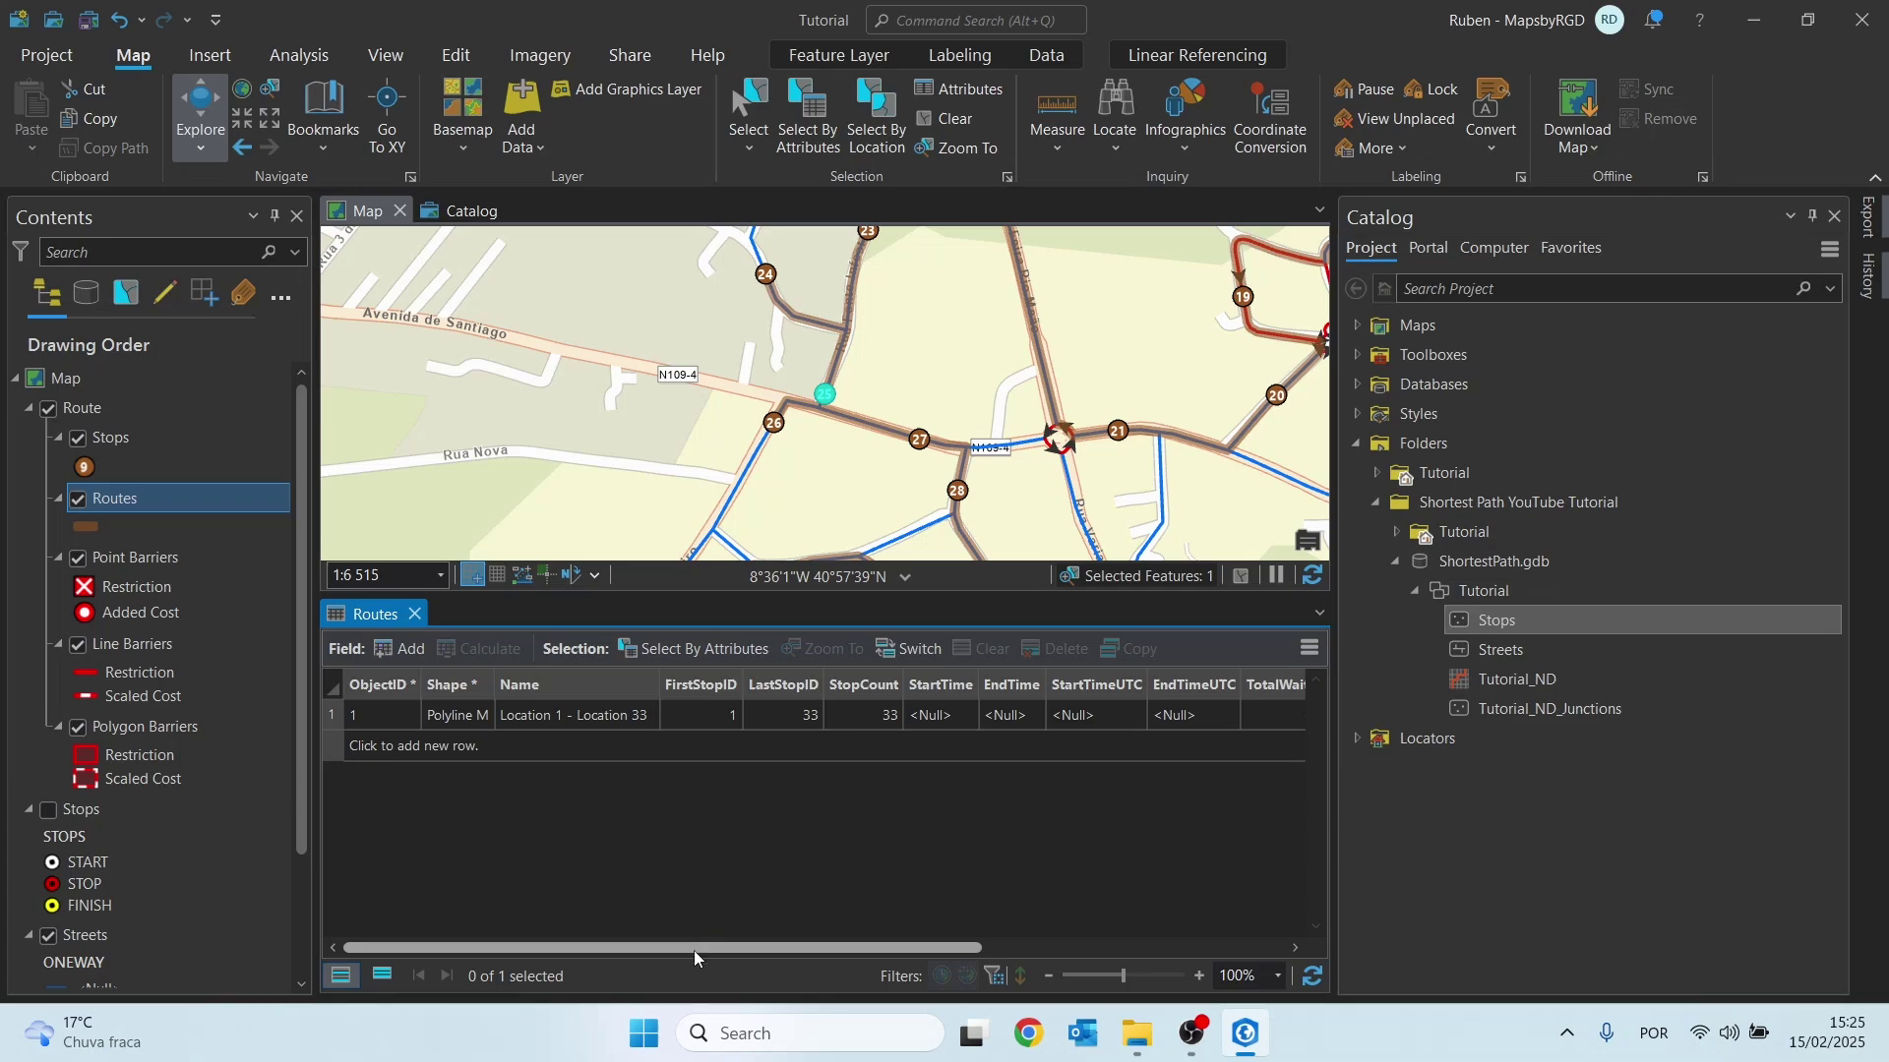
drag(799, 950, 1225, 946)
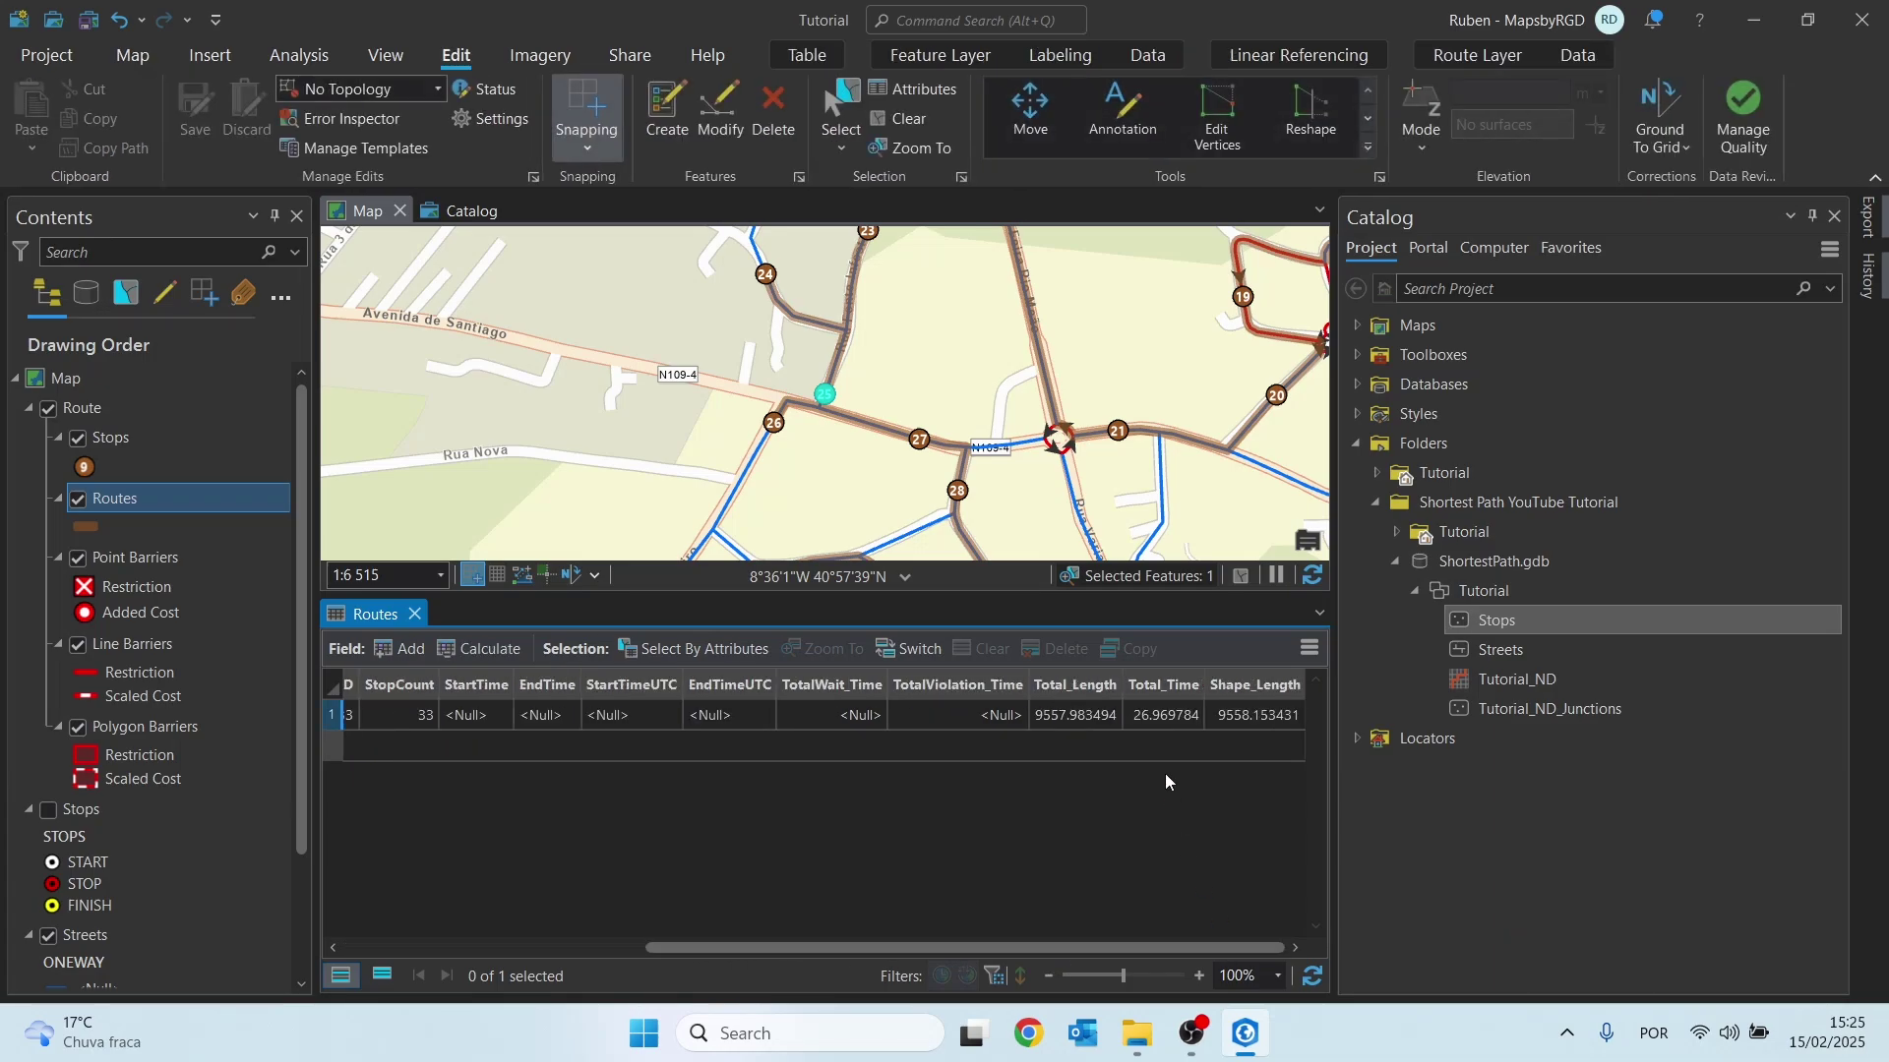